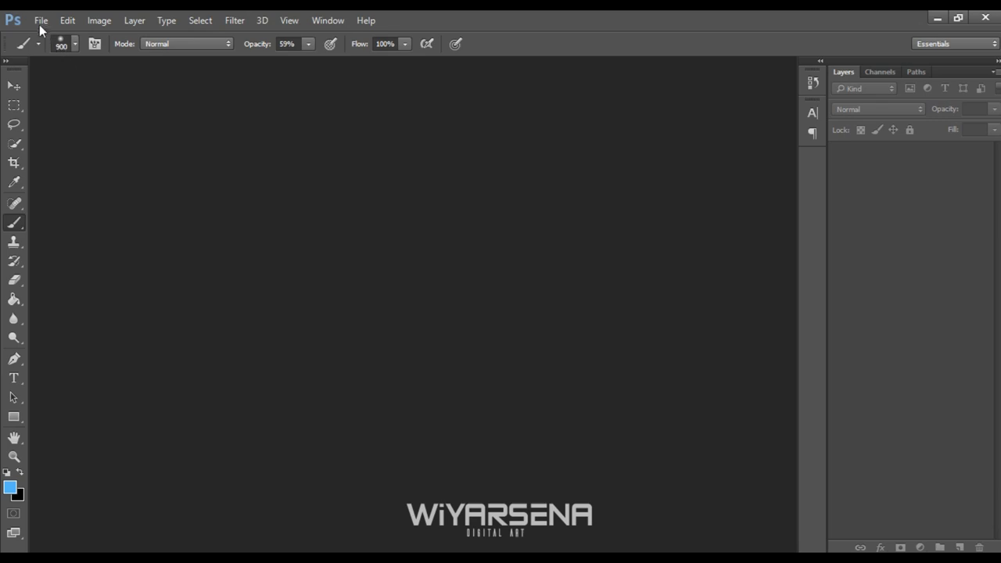
Create a white 3200 × 3100 px document at 300 resolution, fitted to the window
left_click(39, 20)
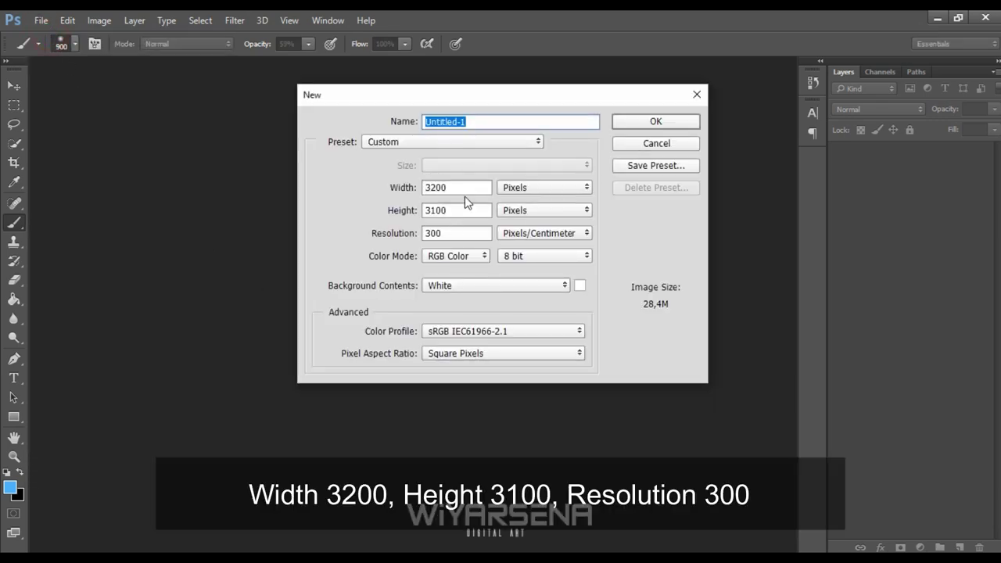
left_click(465, 191)
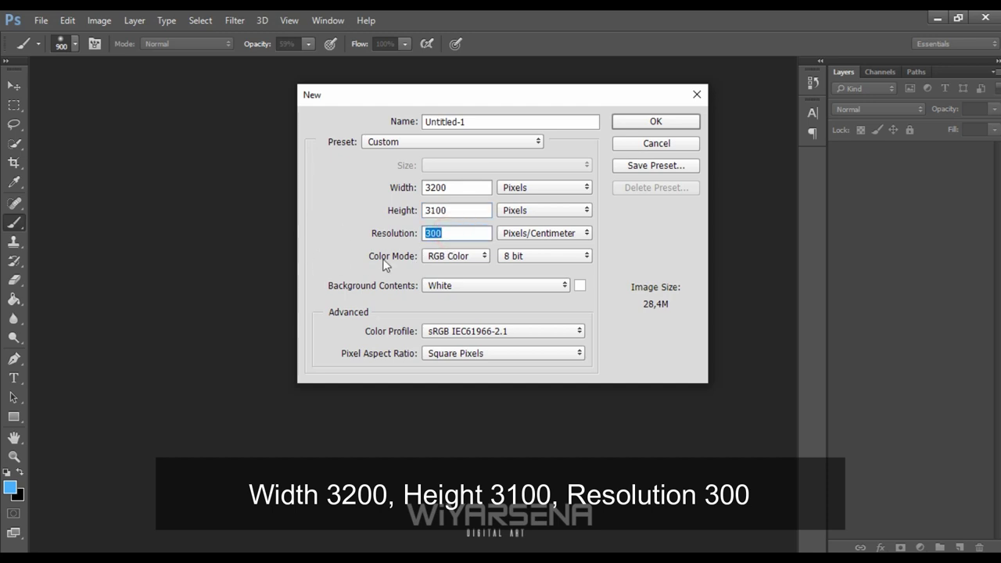
left_click(655, 124)
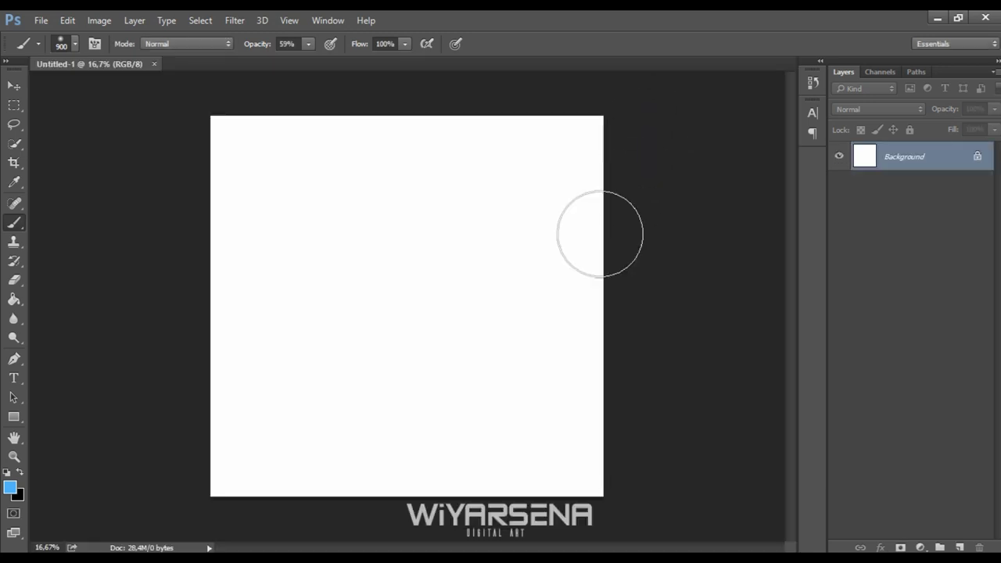
key("ctrl+0")
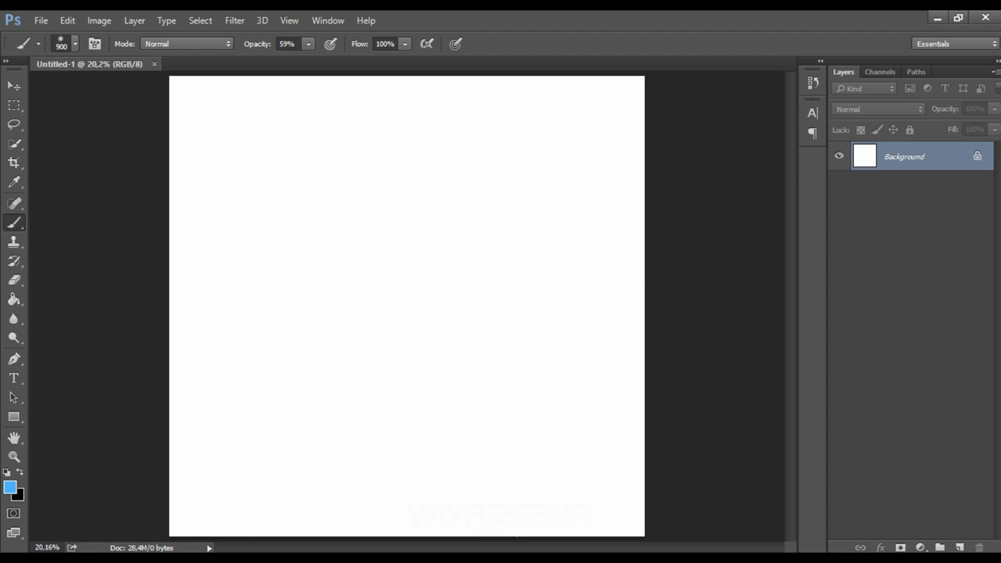
Place the scotland_stock_572 landscape photo as a layer, enlarged to cover most of the canvas
left_click(220, 495)
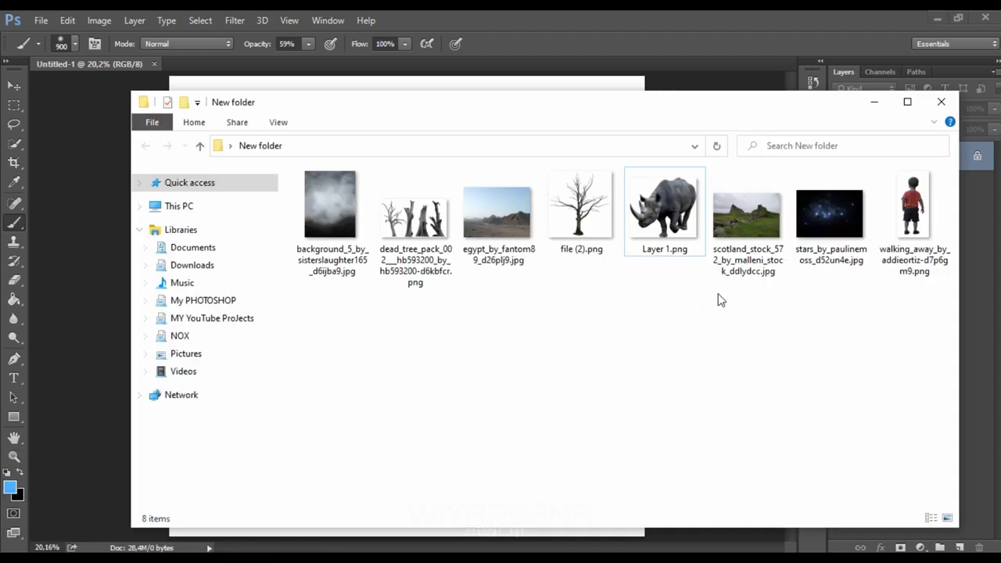
left_click_drag(747, 238, 400, 534)
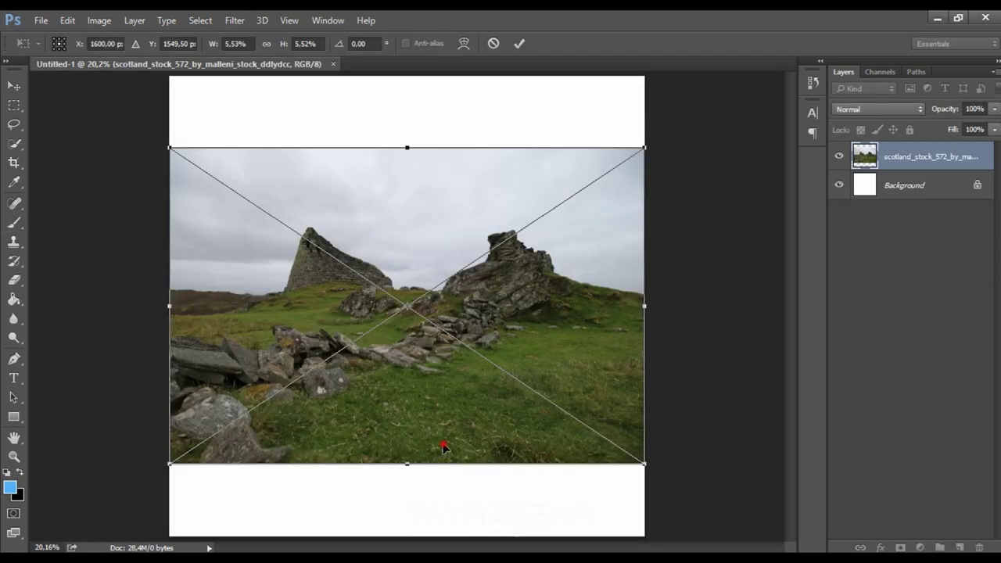
left_click_drag(446, 450, 411, 362)
left_click_drag(608, 373, 714, 474)
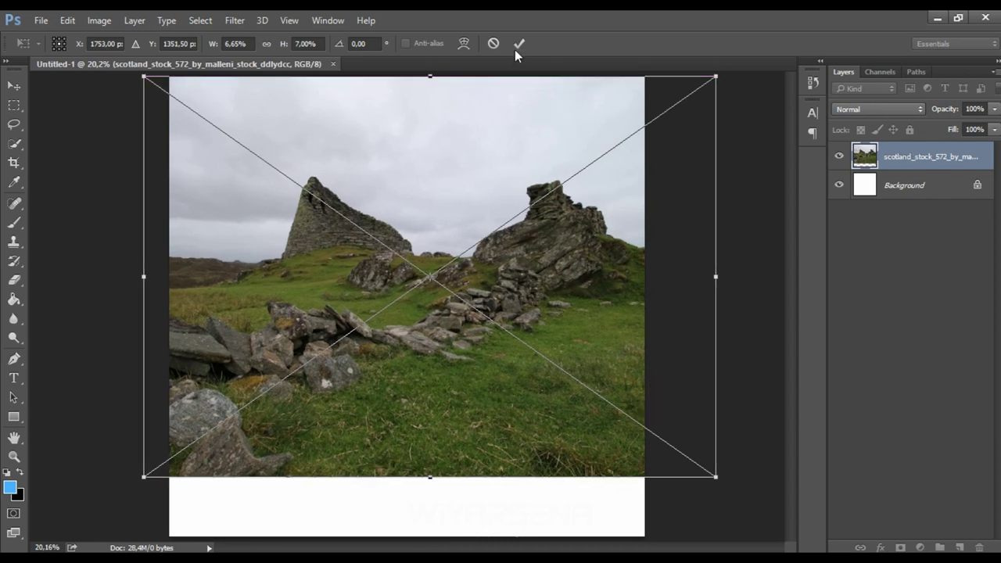
left_click(14, 84)
mouse_move(226, 156)
left_mouse_down()
mouse_move(244, 187)
mouse_move(246, 164)
left_mouse_up()
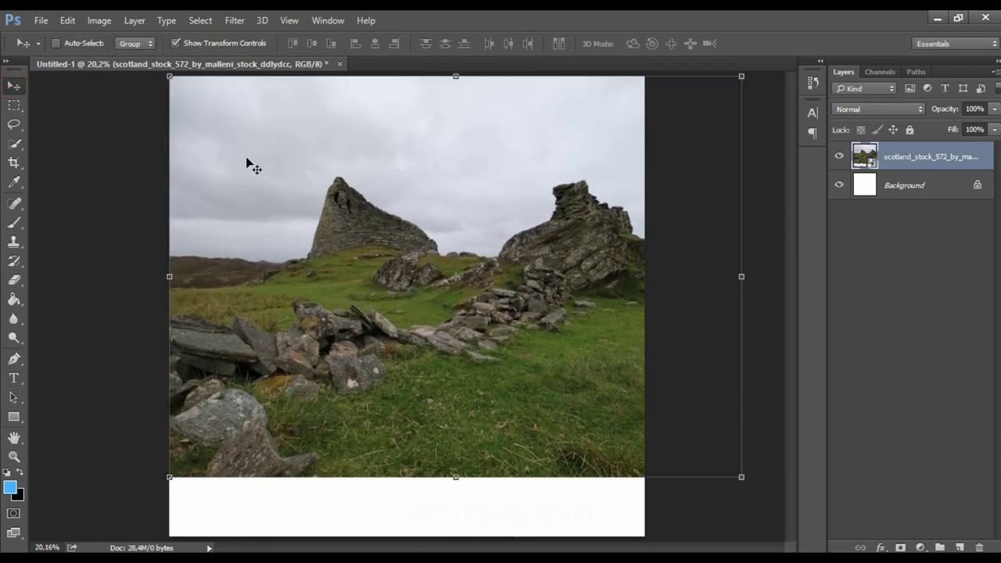
key("ctrl+minus")
key("ctrl+minus")
left_click_drag(260, 412, 214, 437)
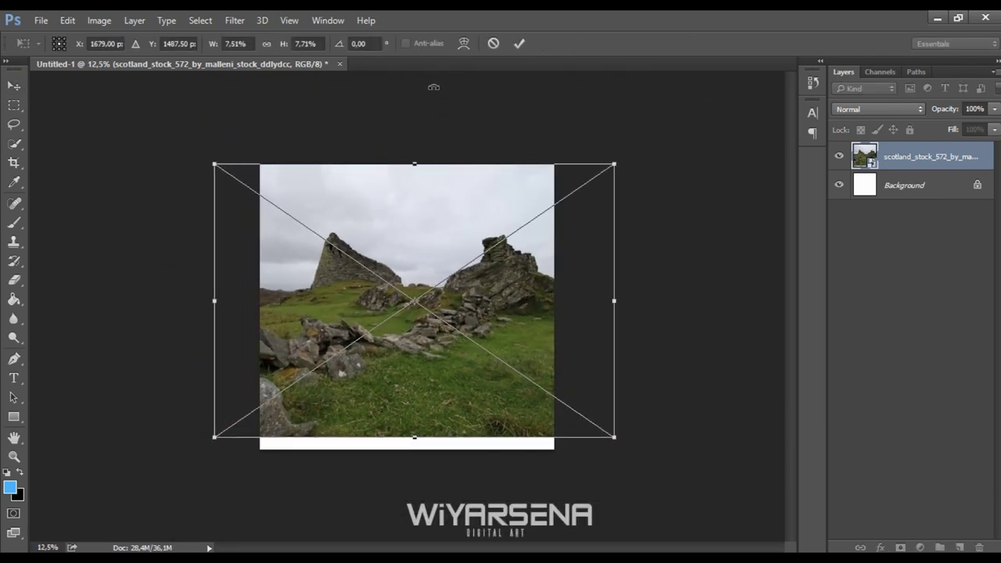
Add a Color Lookup adjustment using Moonlight.3DL to tint the landscape dark night blue
left_click(518, 44)
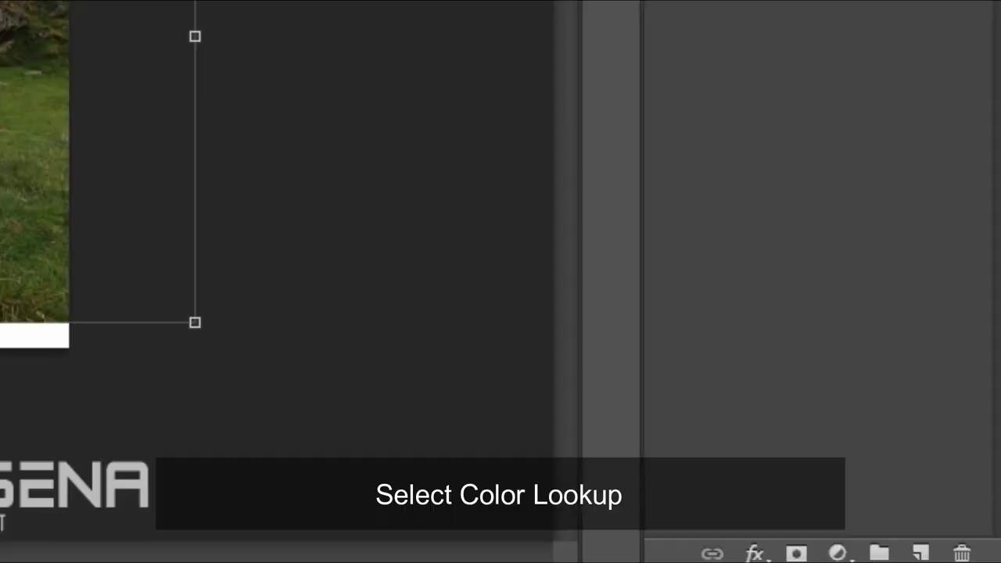
left_click(838, 551)
left_click(795, 371)
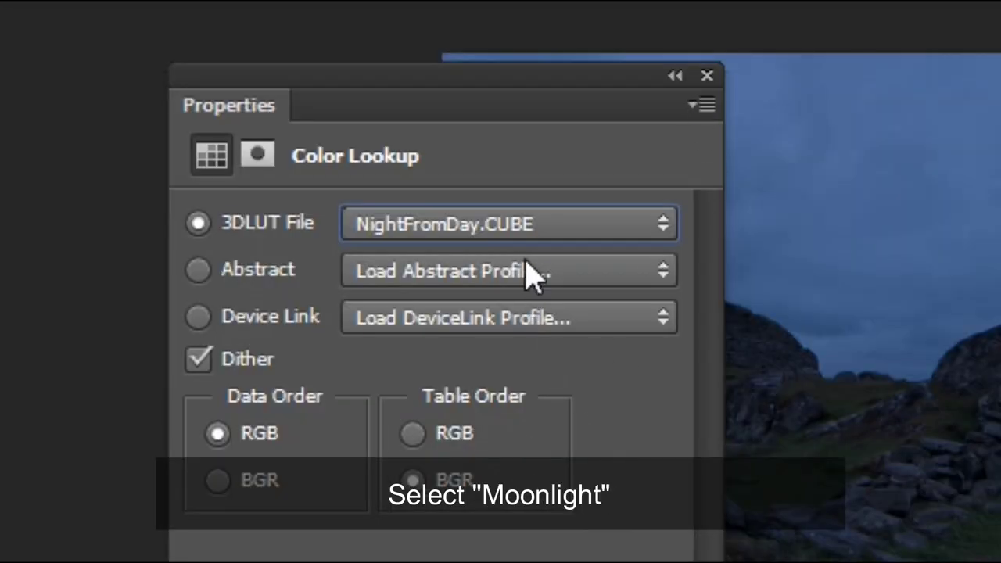
left_click(531, 226)
left_click(458, 412)
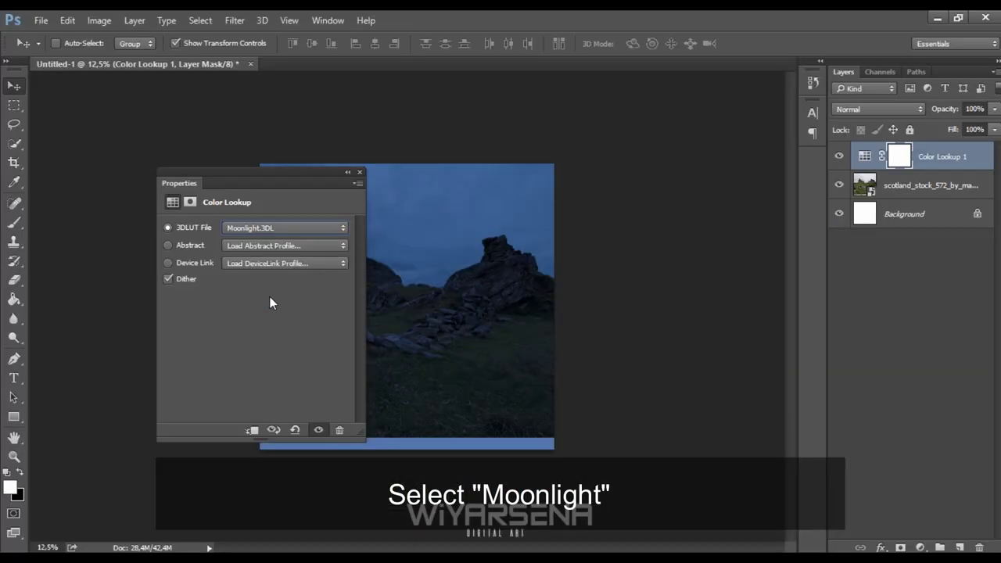
left_click(361, 171)
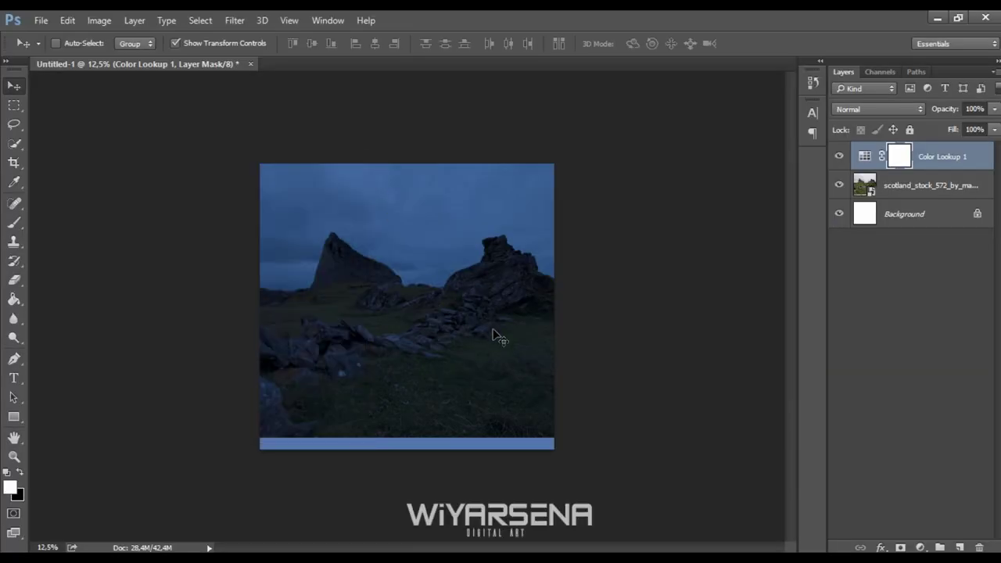
key("ctrl+plus")
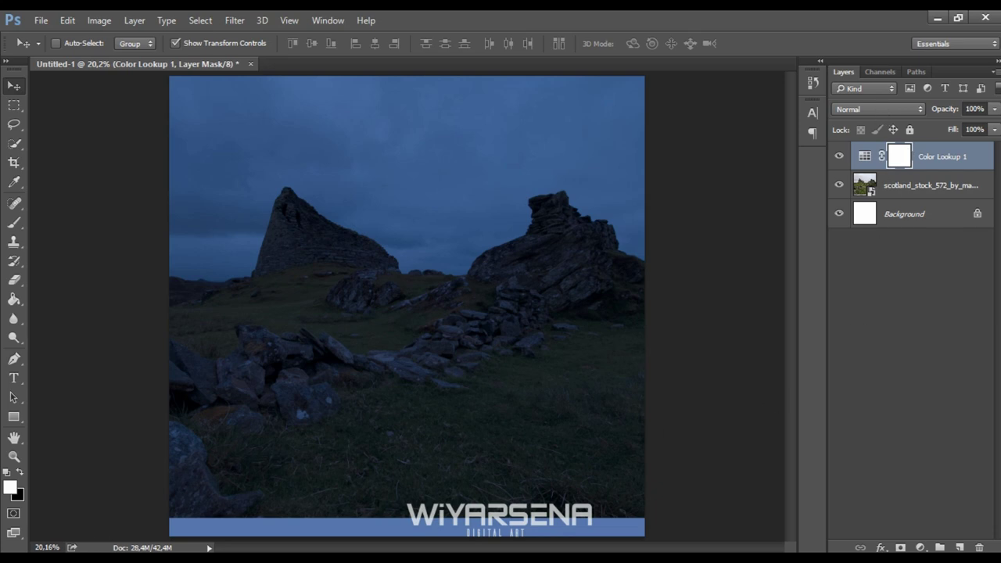
Place the background_5 fog photo over the scene, scaled to cover the canvas
left_click(180, 509)
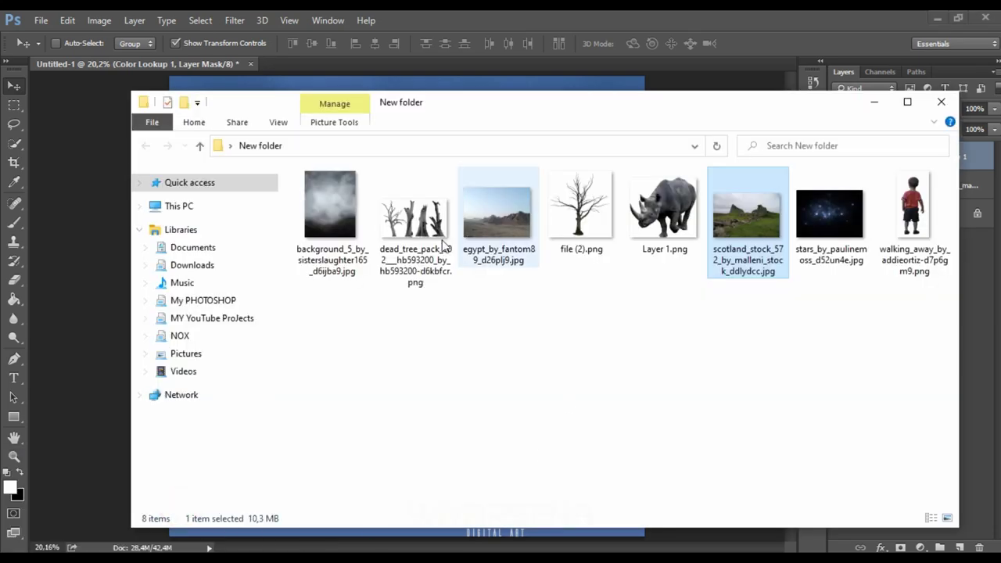
left_click_drag(341, 212, 263, 408)
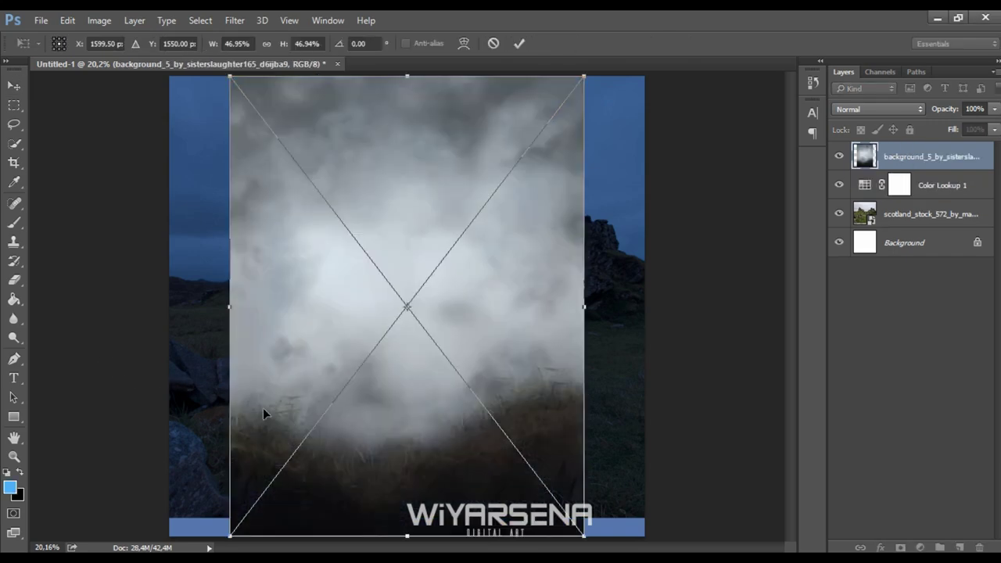
left_click_drag(397, 425, 310, 316)
left_click_drag(533, 455, 712, 551)
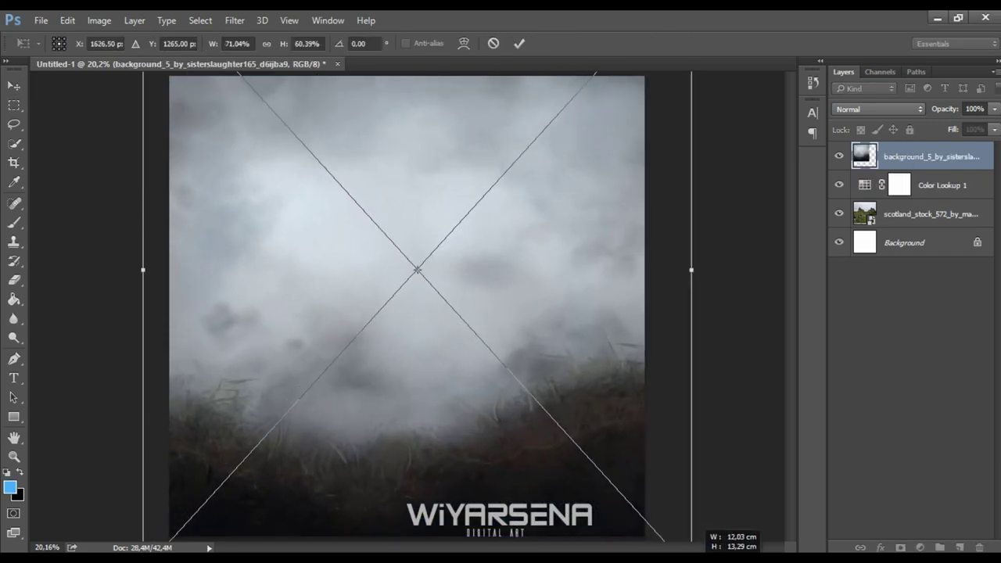
key("ctrl+minus")
key("ctrl+minus")
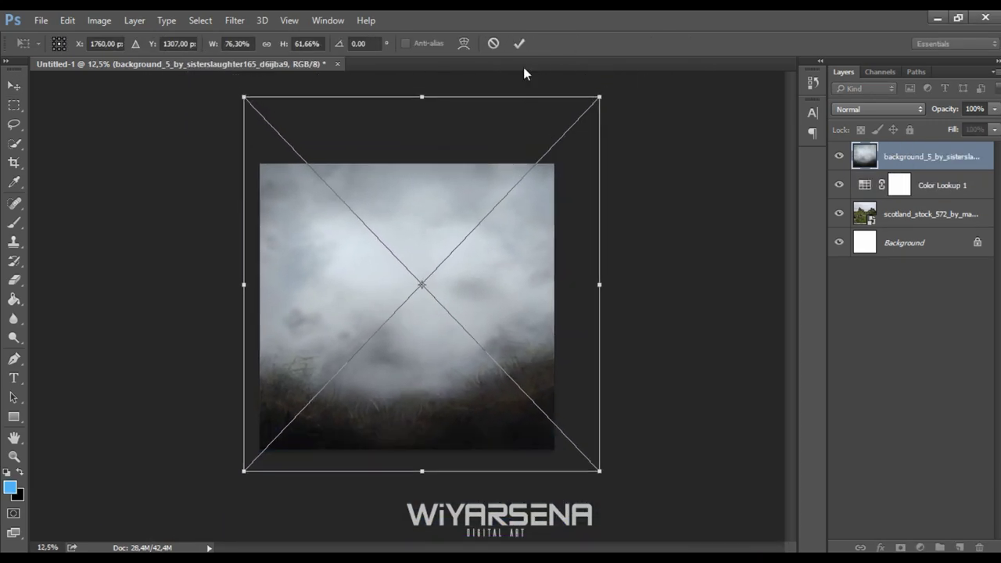
left_click(520, 44)
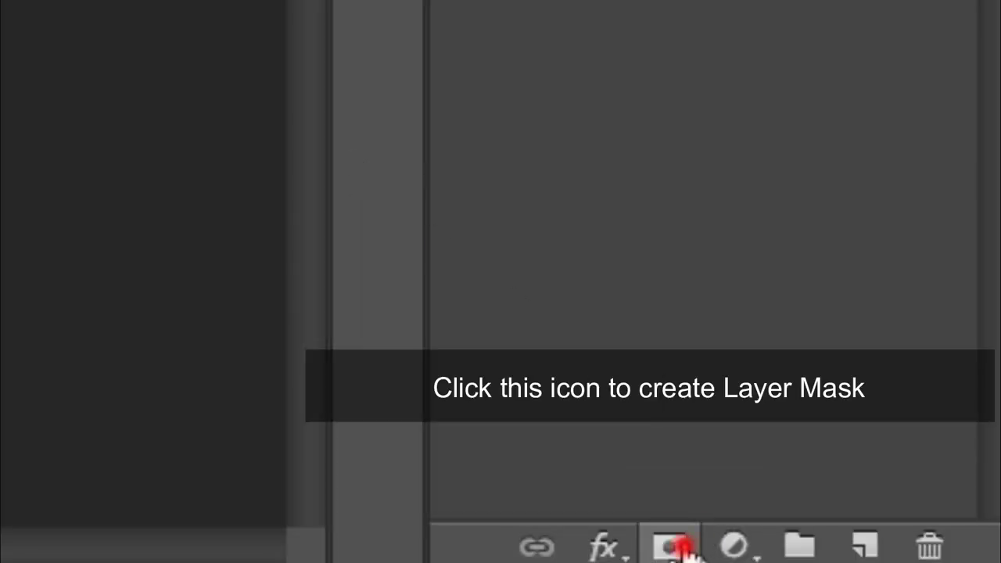
Mask the fog layer, painting black to reveal the dark grass and right-hand rock
left_click(669, 545)
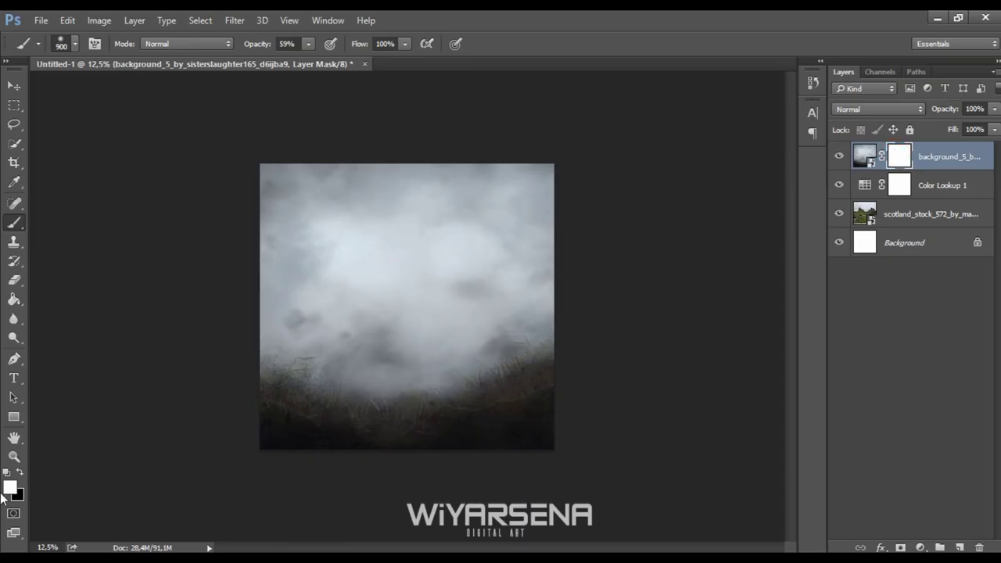
left_click(20, 472)
key("bracketright")
mouse_move(233, 420)
left_mouse_down()
mouse_move(504, 398)
mouse_move(555, 380)
mouse_move(196, 398)
mouse_move(573, 375)
mouse_move(530, 356)
left_mouse_up()
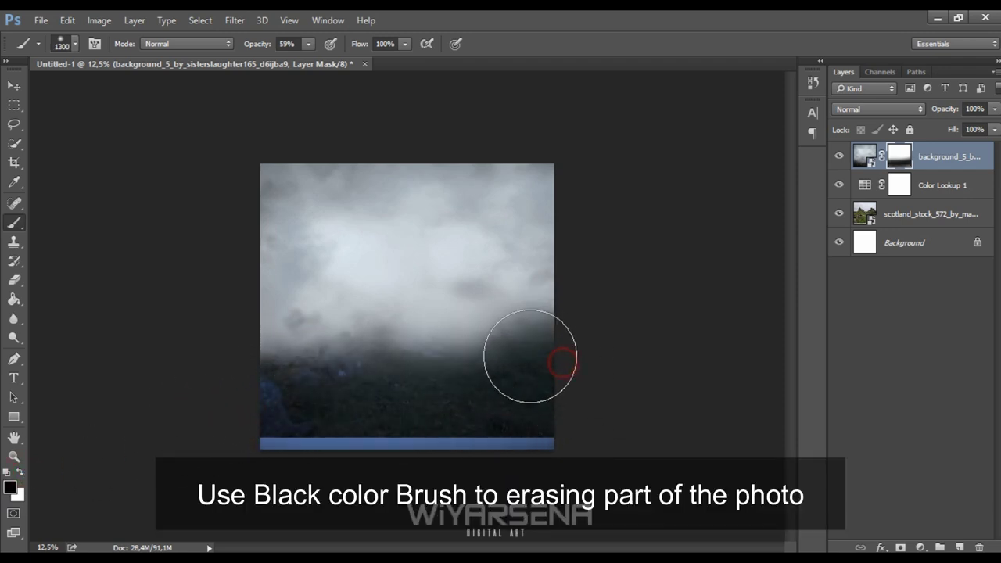
mouse_move(482, 315)
left_mouse_down()
mouse_move(476, 324)
mouse_move(487, 217)
mouse_move(513, 269)
mouse_move(392, 341)
left_mouse_up()
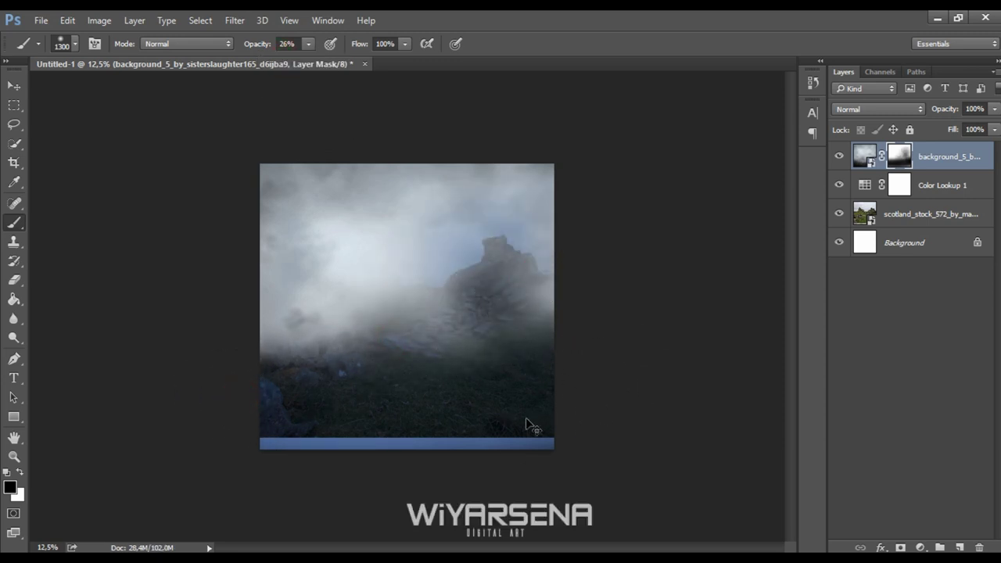
key("ctrl+plus")
key("bracketleft")
key("bracketleft")
key("bracketleft")
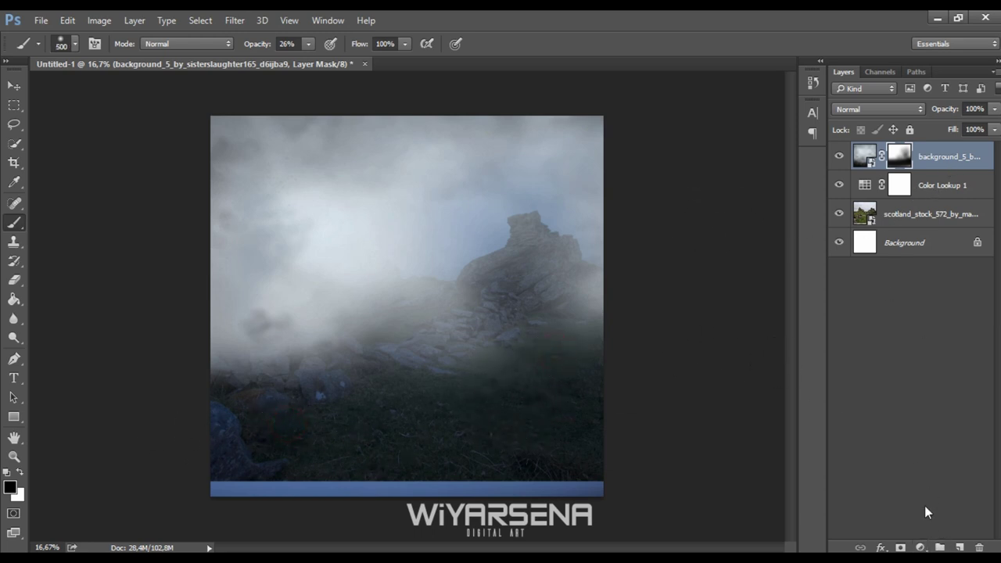
Add a second Moonlight.3DL Color Lookup clipped to the fog layer
left_click(921, 548)
left_click(904, 448)
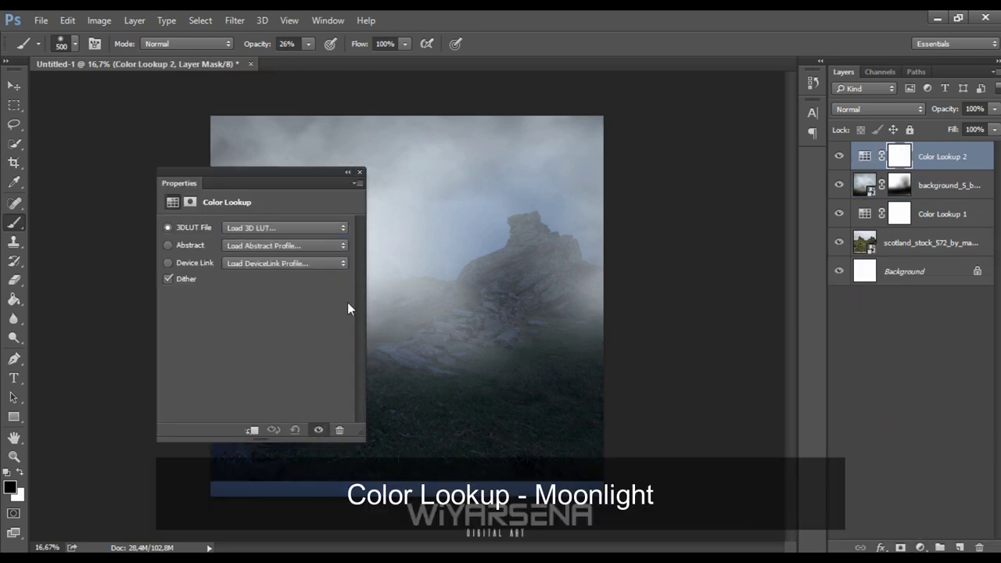
left_click(290, 227)
scroll(297, 258, "down", 2)
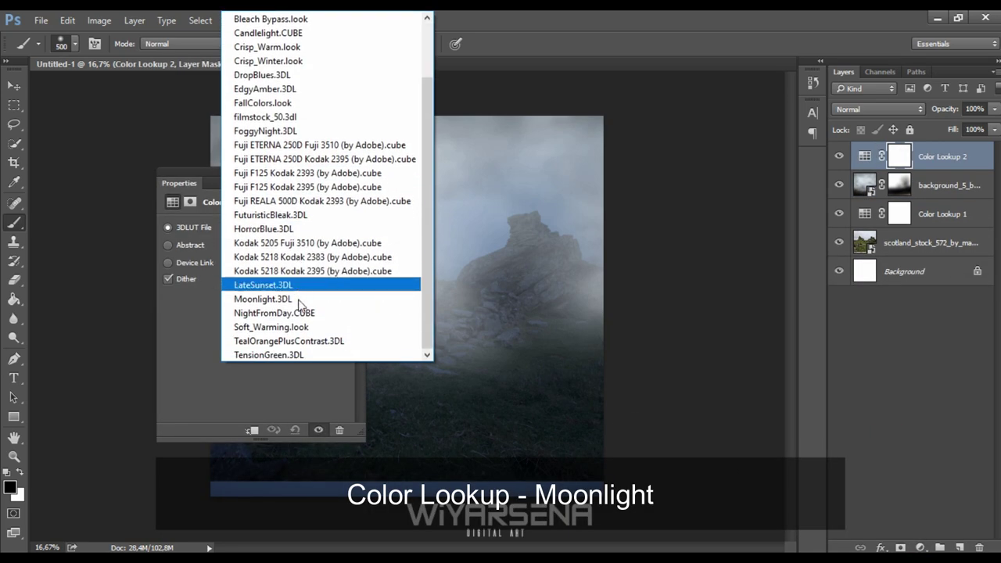
left_click(297, 299)
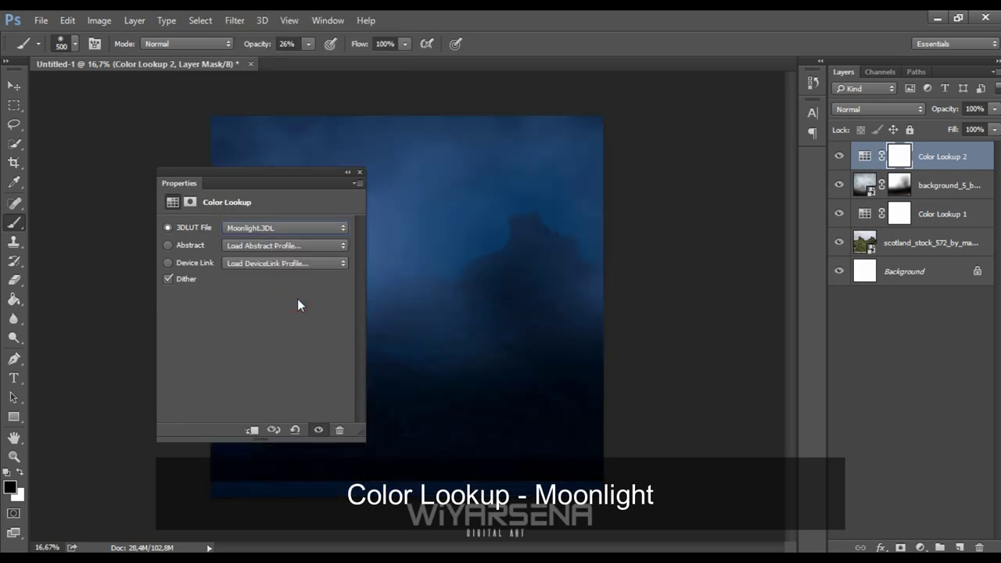
left_click(362, 174)
right_click(968, 158)
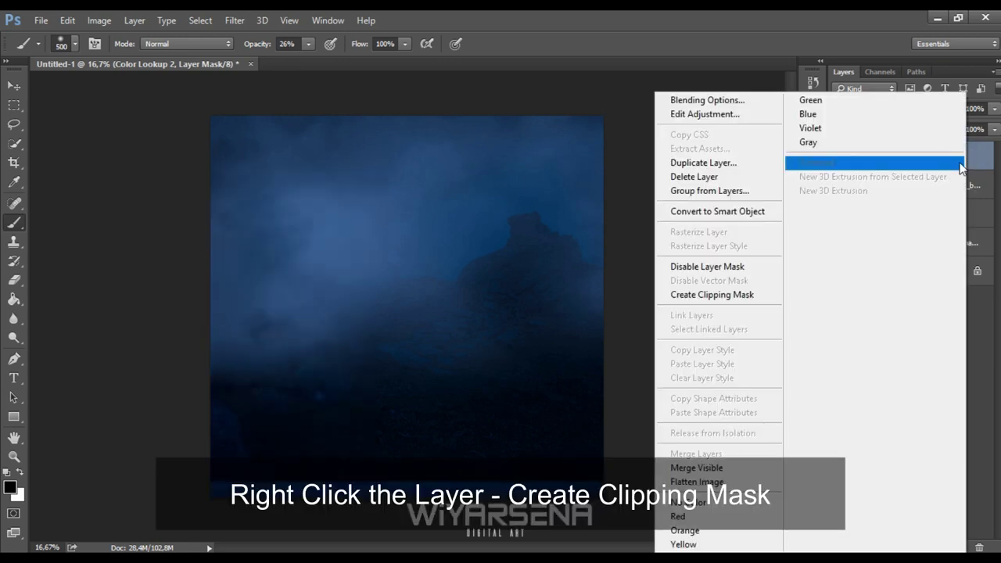
left_click(724, 292)
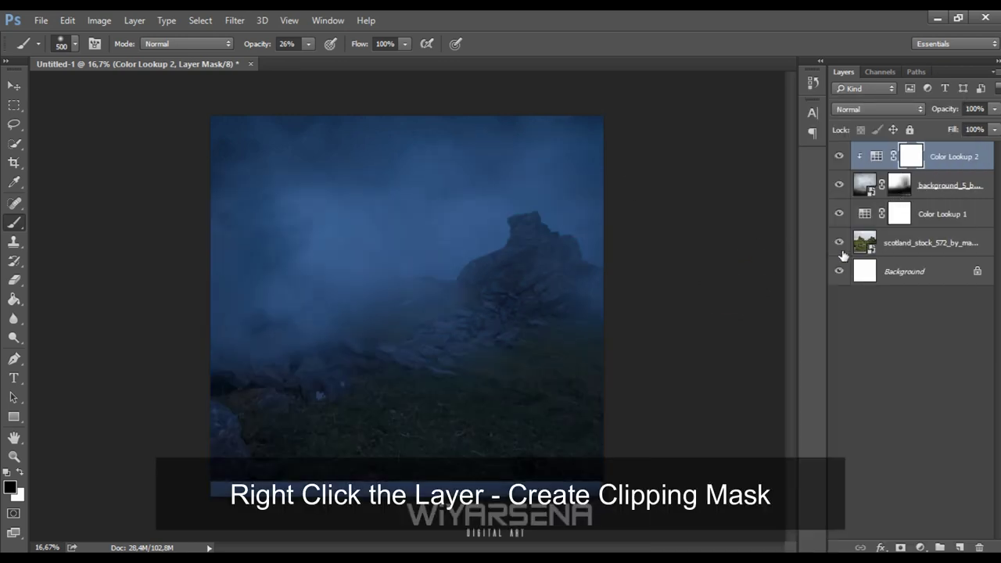
key("ctrl+plus")
Paint white on the fog mask to restore mist over the rocky outcrop
left_click(912, 188)
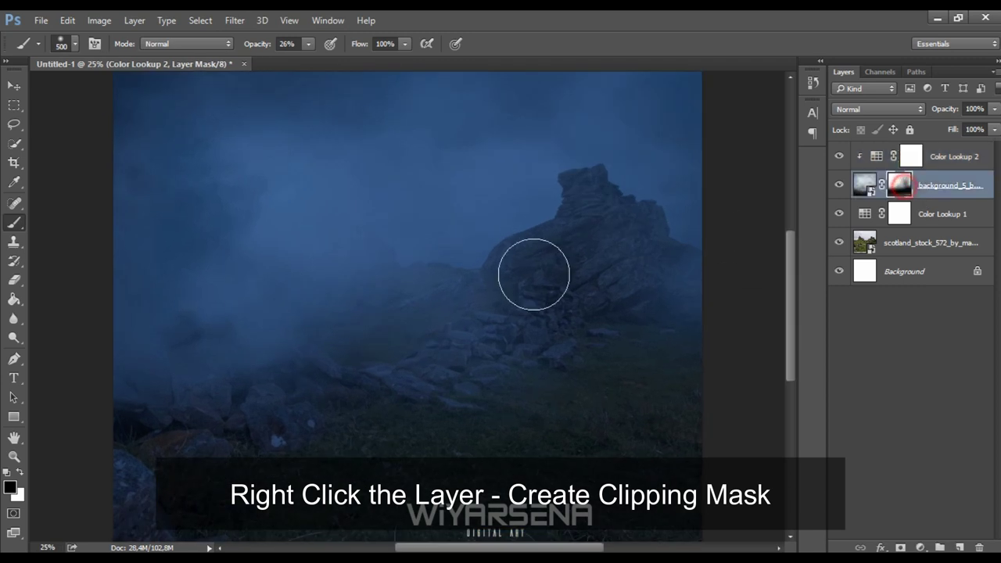
left_click(17, 474)
key("bracketright")
key("bracketright")
key("bracketright")
mouse_move(509, 260)
left_mouse_down()
mouse_move(543, 226)
mouse_move(630, 227)
mouse_move(442, 306)
mouse_move(523, 314)
mouse_move(641, 263)
mouse_move(621, 183)
mouse_move(592, 190)
left_mouse_up()
key("ctrl+minus")
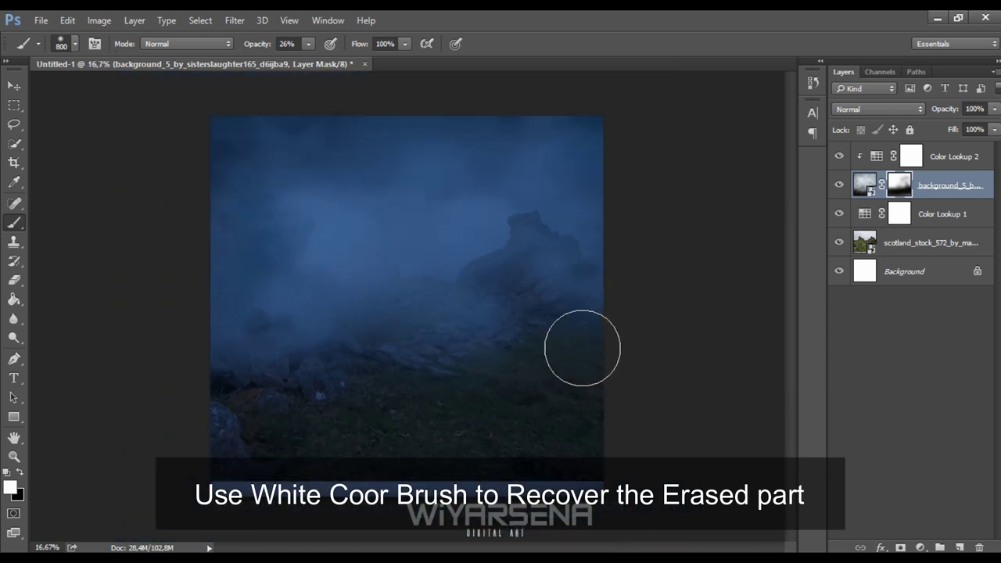
left_click(903, 244)
Apply a small-radius Gaussian Blur to the Scotland landscape layer
right_click(903, 244)
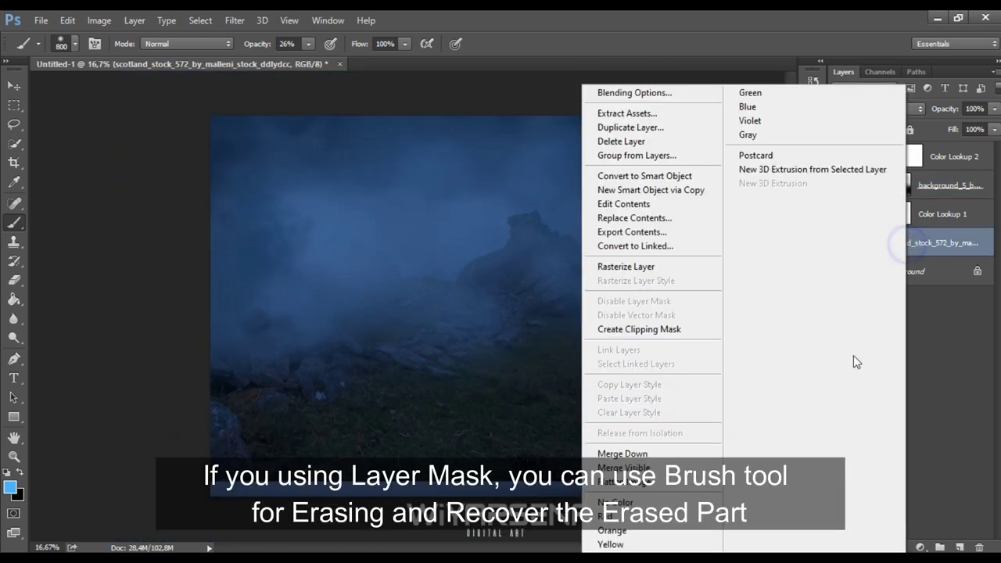
left_click(614, 267)
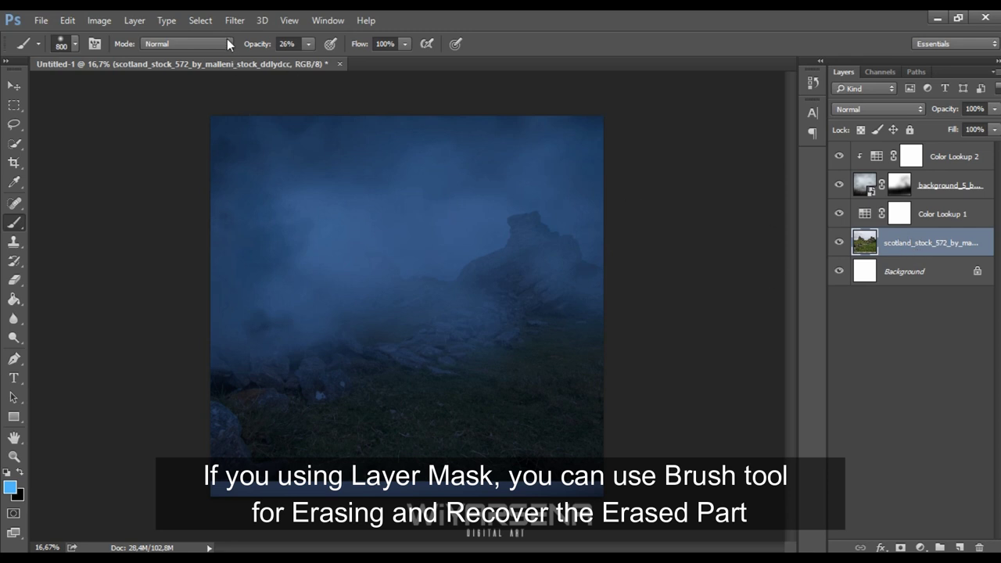
left_click(235, 21)
left_click(236, 183)
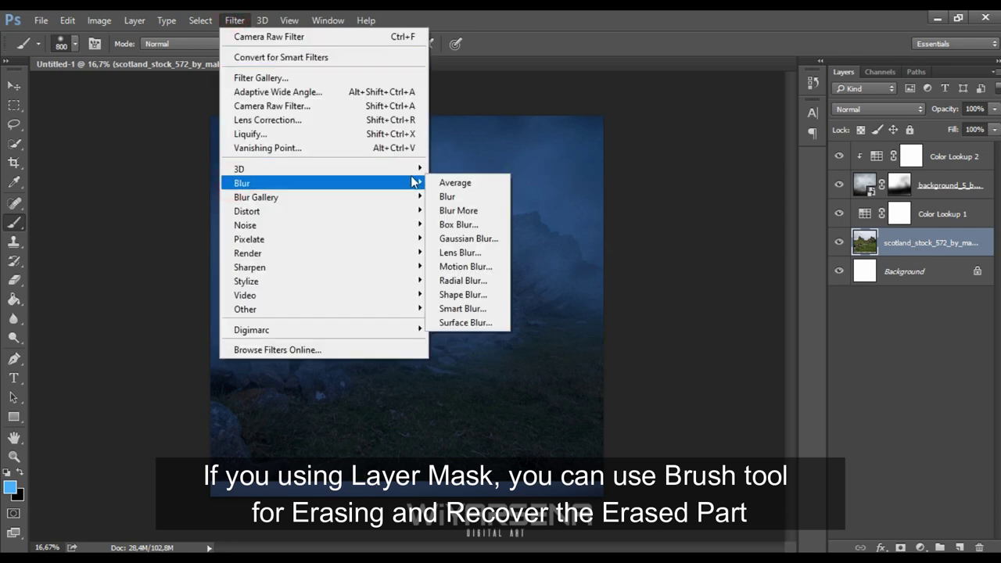
left_click(460, 238)
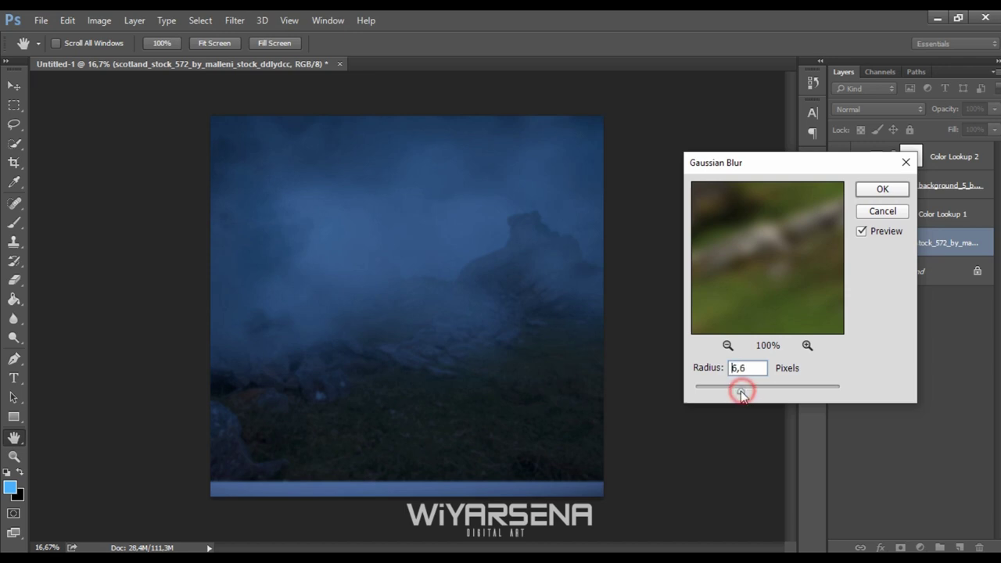
left_click(882, 190)
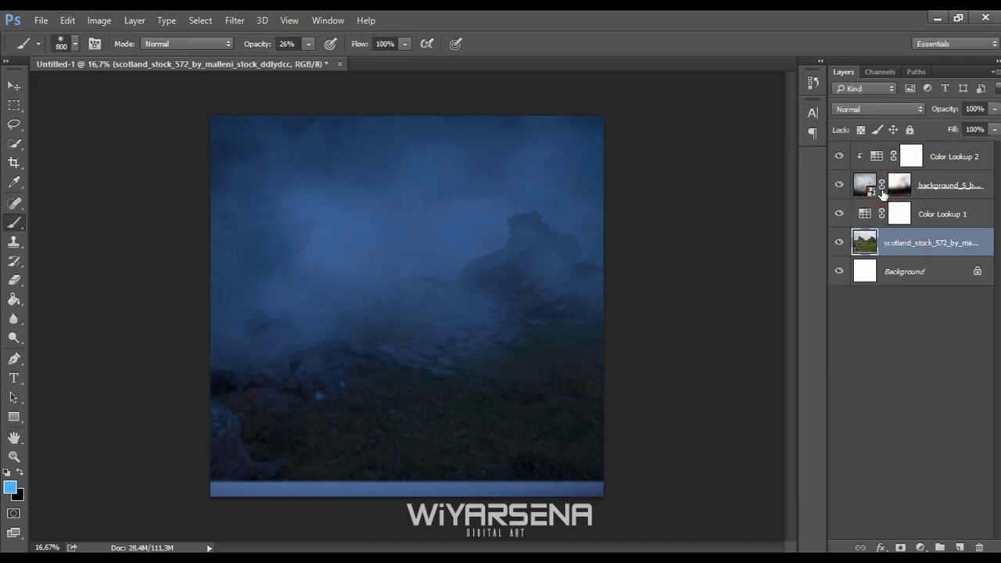
Select the Color Lookup 1 layer and bring up the source images folder
left_click(961, 161)
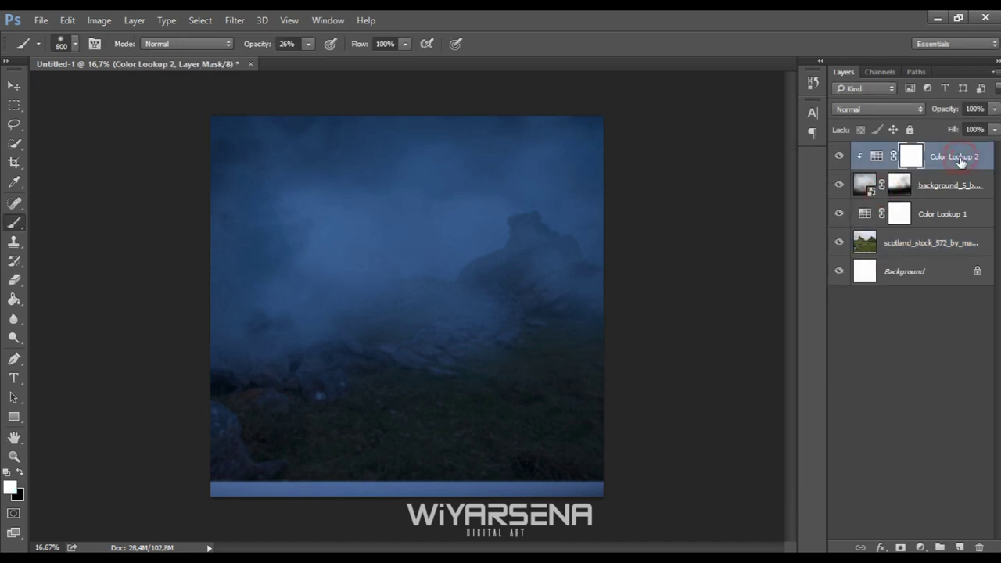
left_click(953, 221)
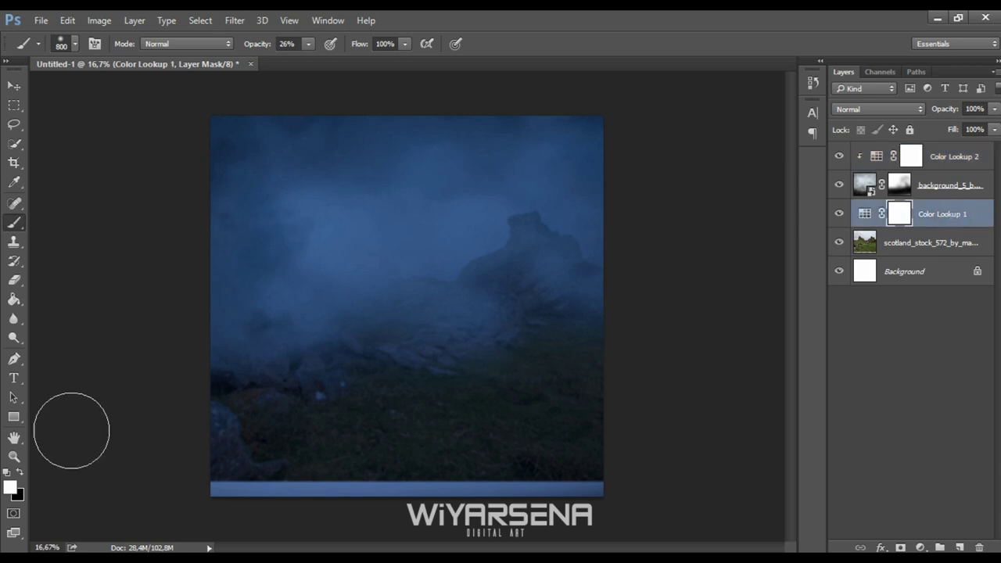
left_click(207, 525)
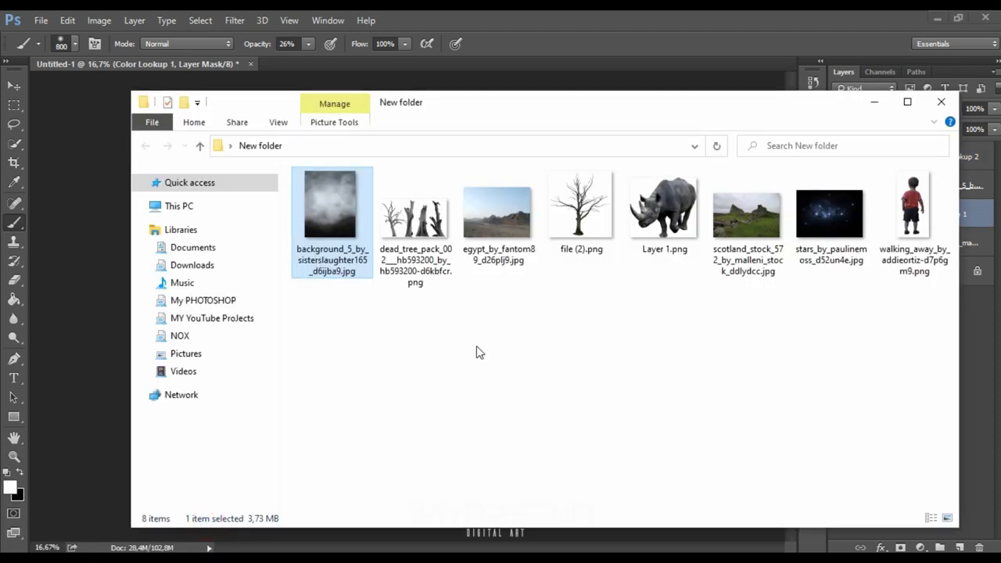
Place the egypt_by_fantom89 desert photo as a layer and flip it horizontally
left_click_drag(498, 232, 88, 376)
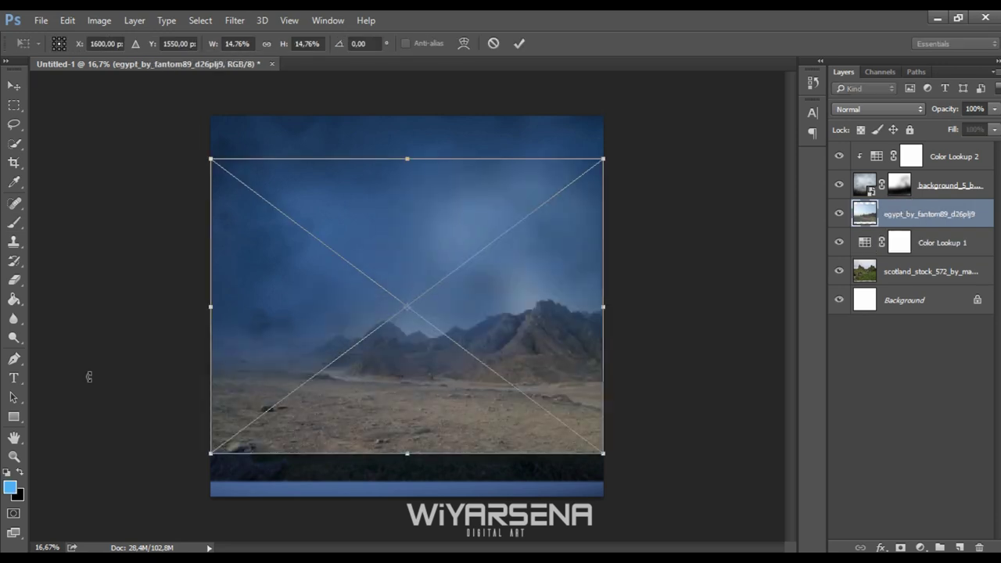
right_click(480, 289)
left_click(510, 487)
left_click_drag(474, 389, 352, 282)
Enlarge the desert photo until its rocky ground fills the canvas, and commit
left_click_drag(479, 342, 610, 482)
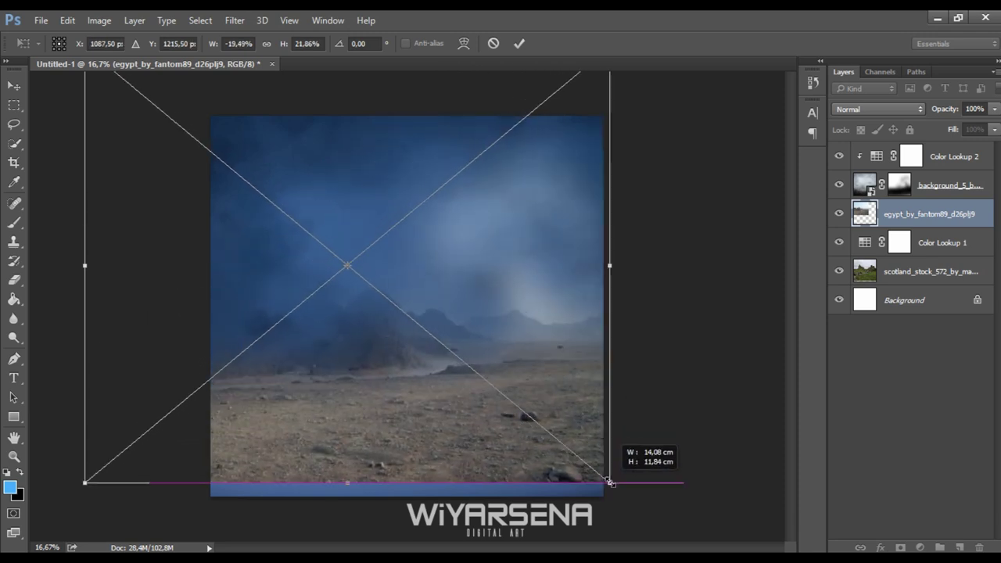
key("ctrl+minus")
key("ctrl+minus")
left_click_drag(511, 396, 526, 415)
left_click_drag(386, 172, 386, 140)
left_click_drag(422, 215, 368, 168)
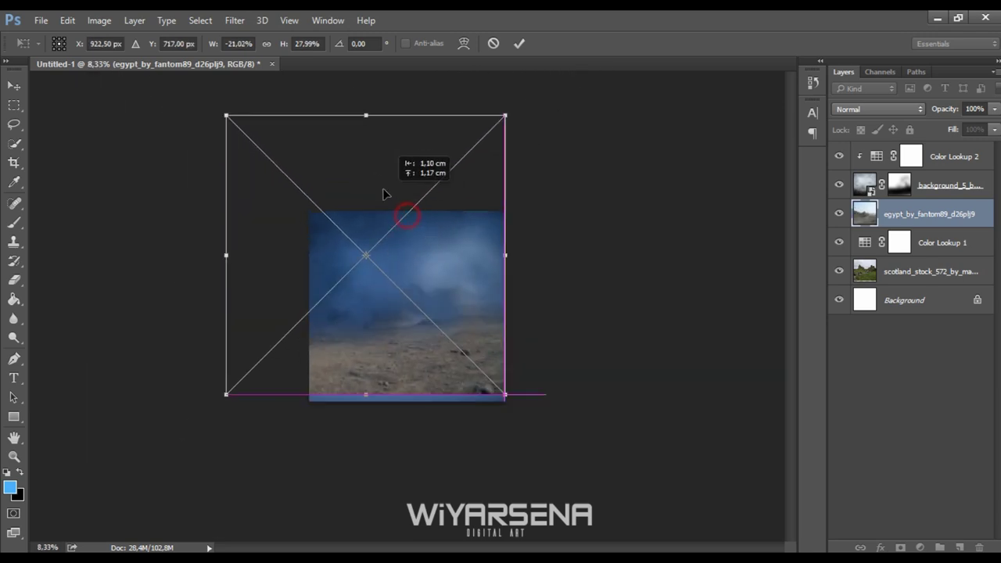
left_click_drag(471, 368, 529, 402)
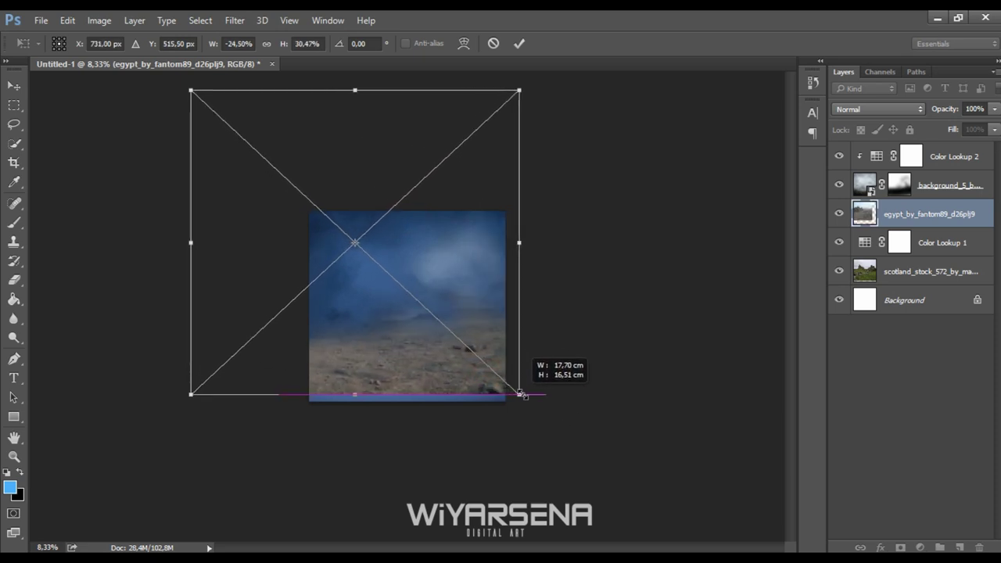
key("ctrl+plus")
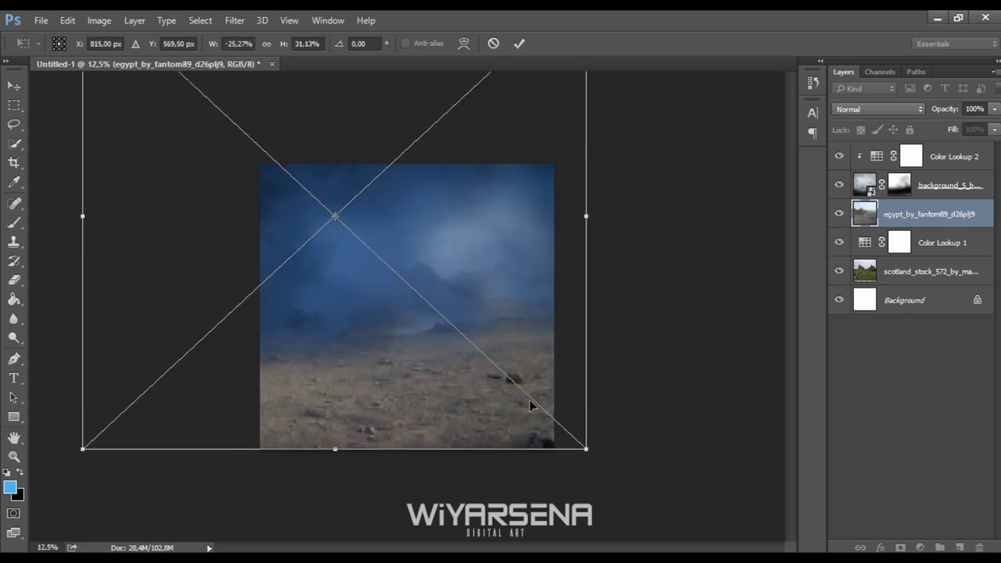
key("ctrl+plus")
key("ctrl+plus")
key("ctrl+minus")
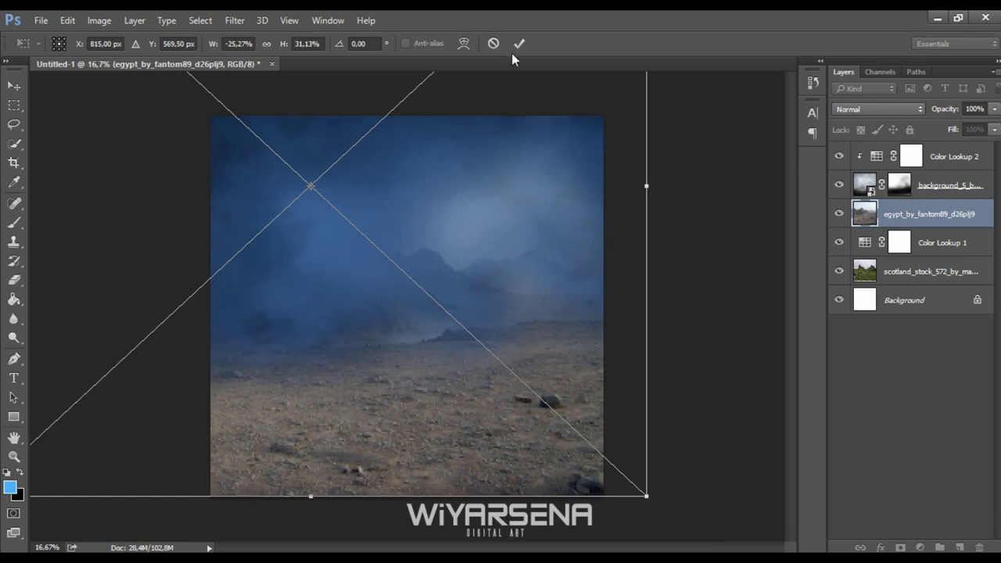
key("Return")
Nudge the desert layer slightly left and paint out its mountains on the mask
left_click(14, 86)
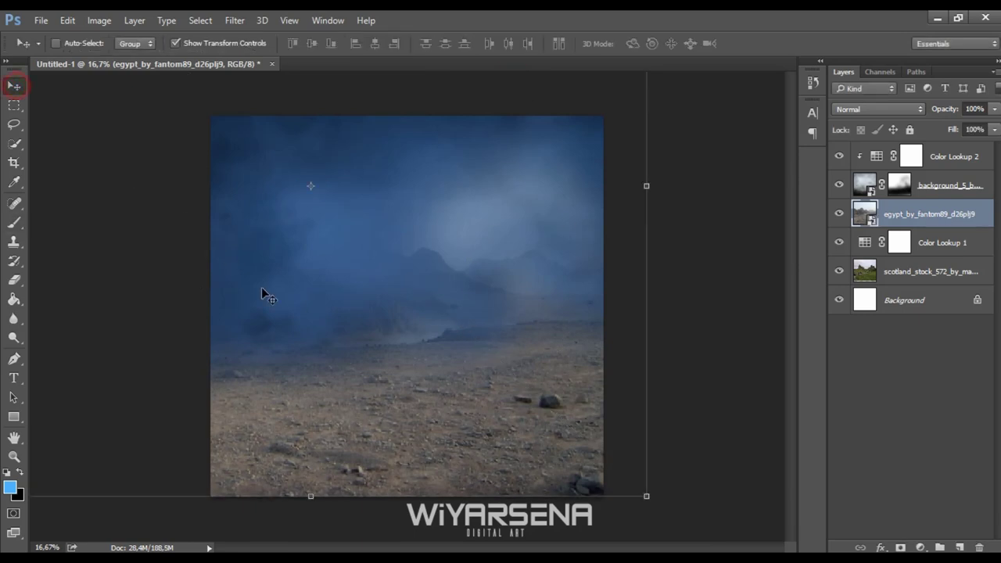
left_click_drag(502, 387, 483, 387)
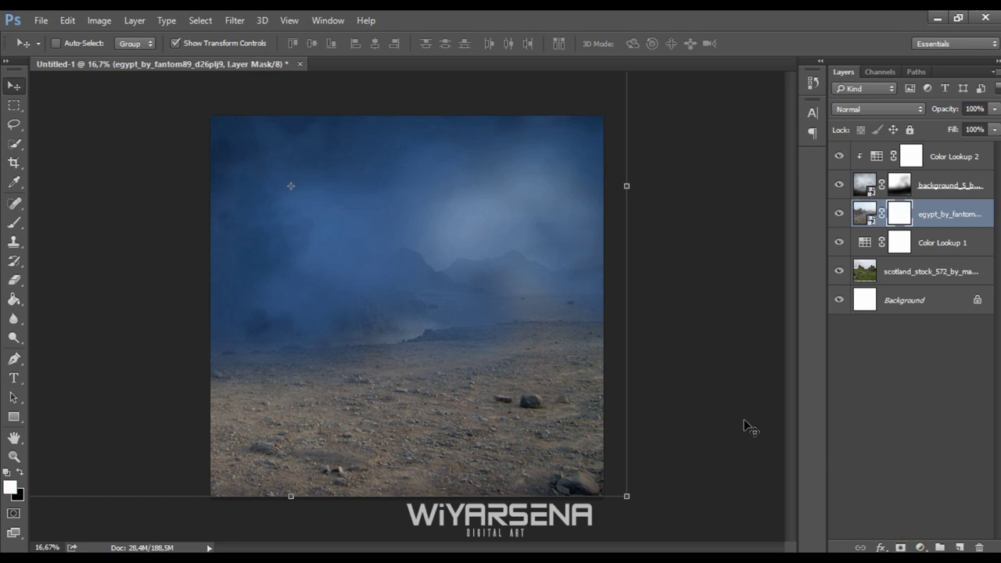
key("b")
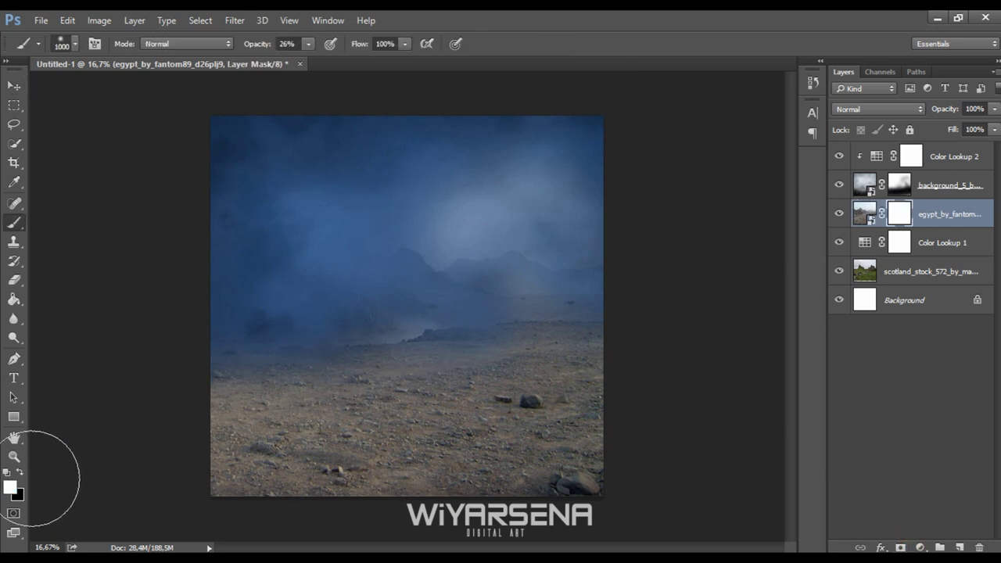
left_click_drag(391, 301, 610, 293)
mouse_move(610, 248)
left_mouse_down()
mouse_move(503, 250)
mouse_move(548, 179)
left_mouse_up()
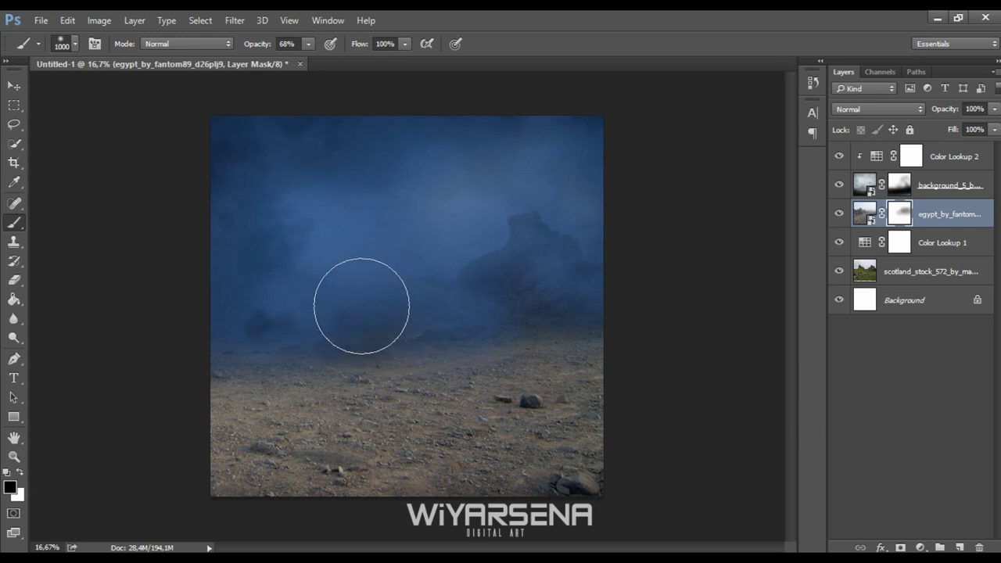
Fade more of the desert, including its upper left, into the fog
left_click_drag(361, 305, 354, 300)
key("bracketleft")
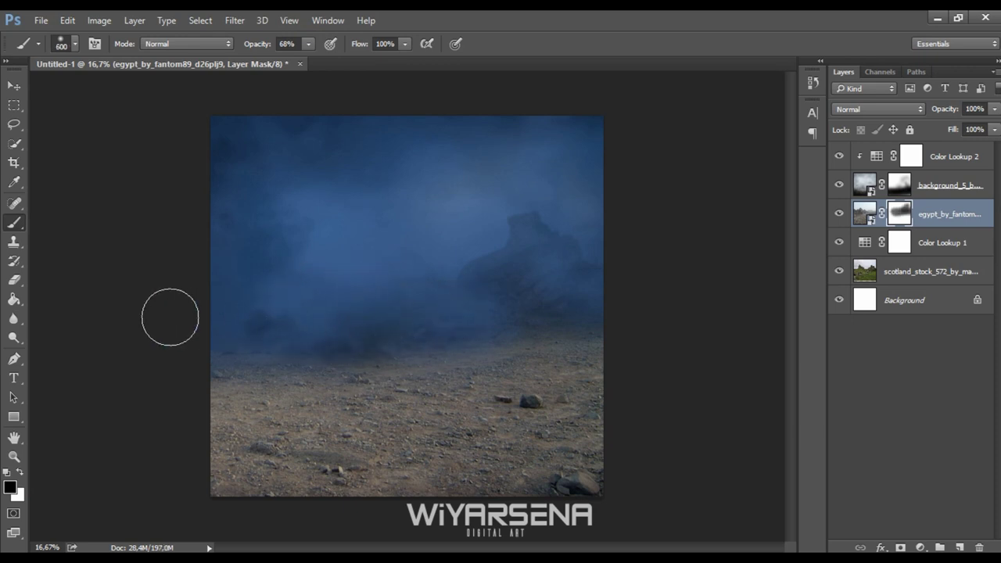
key("bracketright")
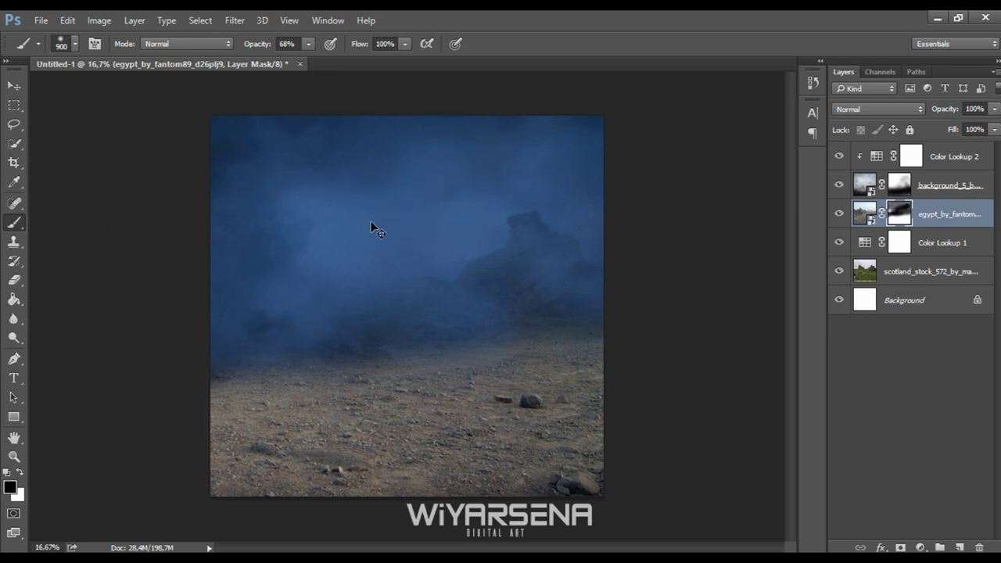
scroll(371, 222, "up", 2)
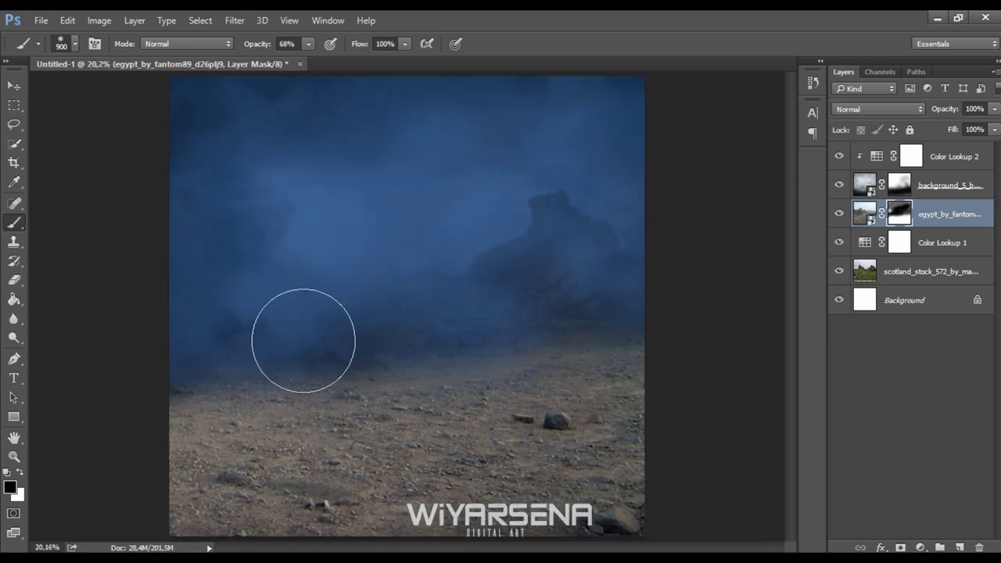
left_click_drag(196, 308, 276, 208)
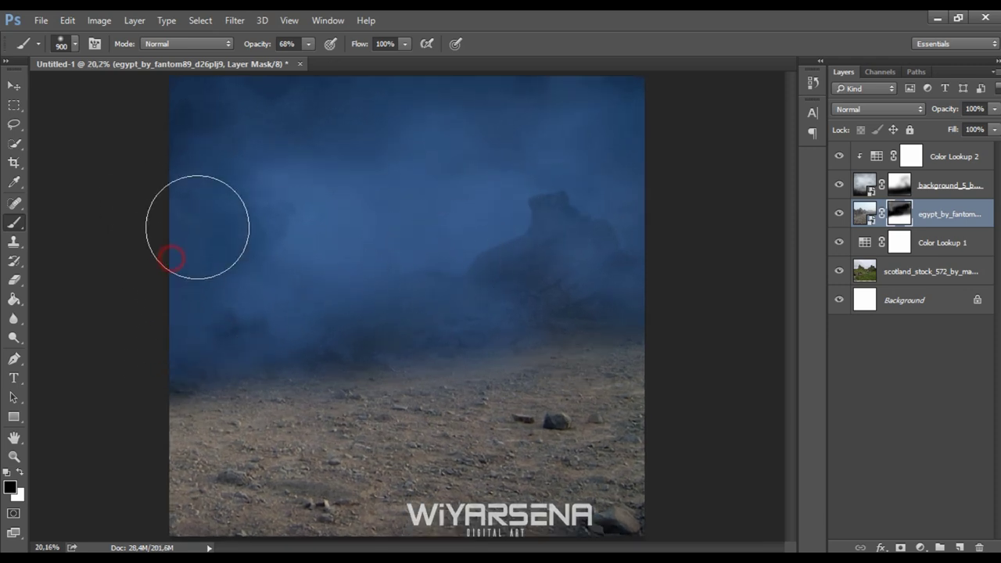
left_click(268, 222)
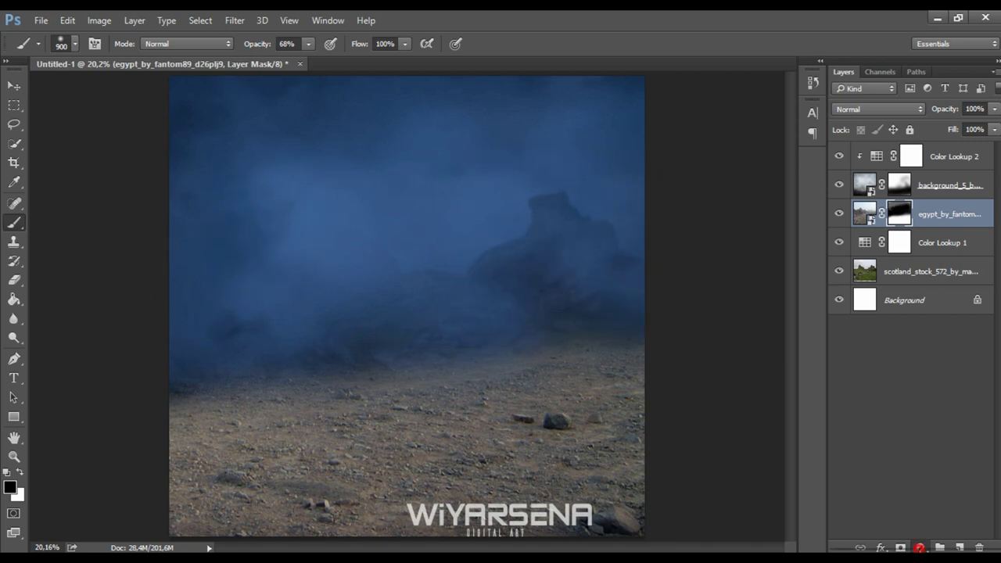
left_click(919, 547)
Add a third Moonlight.3DL Color Lookup clipped to the desert layer, and shrink the brush to 700
left_click(886, 451)
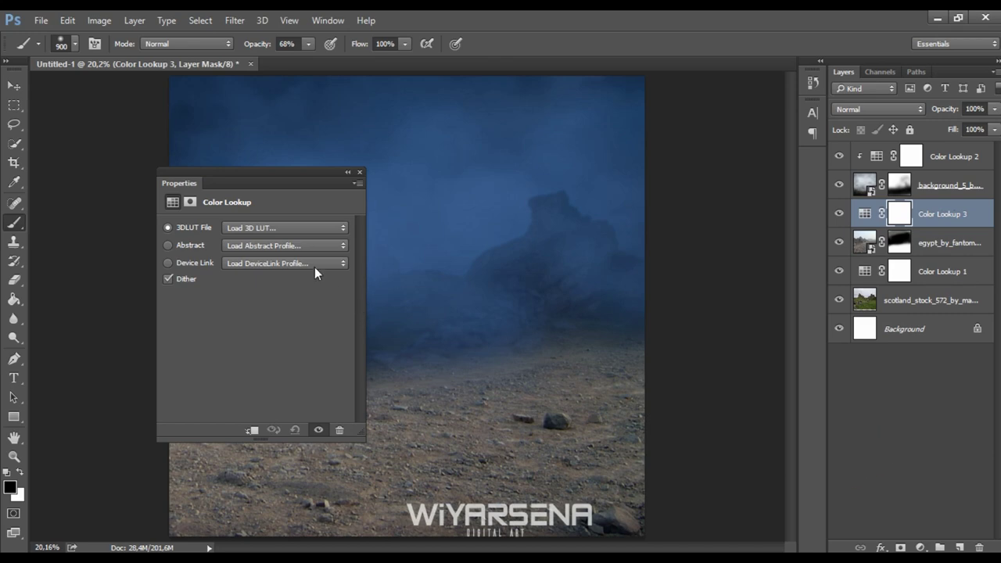
left_click(297, 227)
scroll(289, 297, "down", 2)
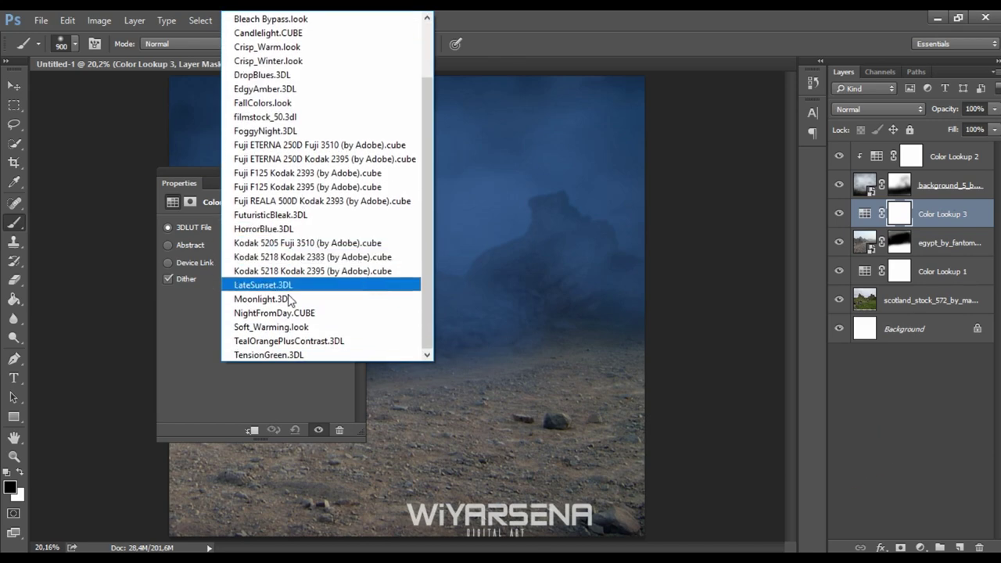
left_click(286, 299)
right_click(943, 217)
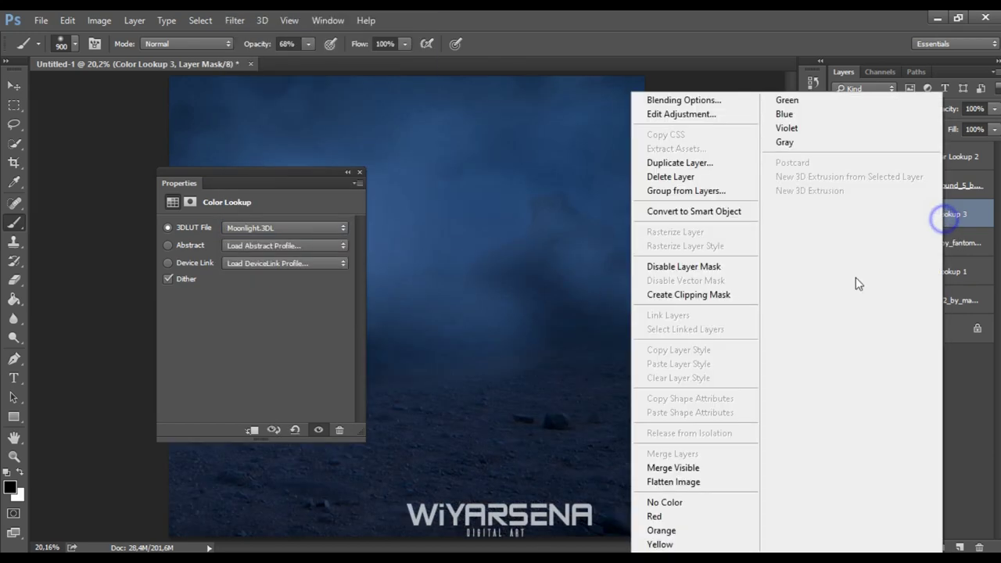
left_click(691, 297)
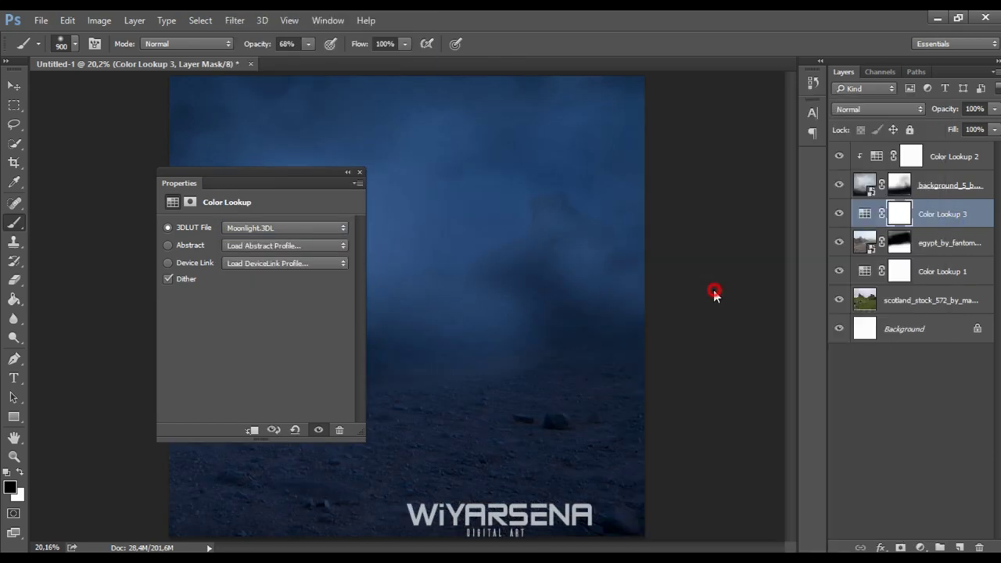
left_click(359, 172)
key("bracketleft")
key("bracketleft")
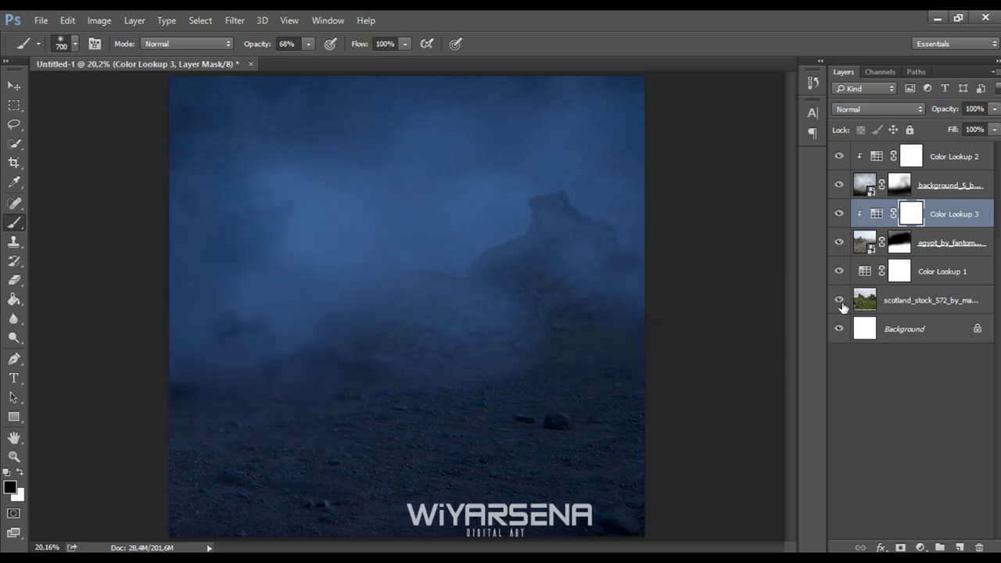
left_click(900, 243)
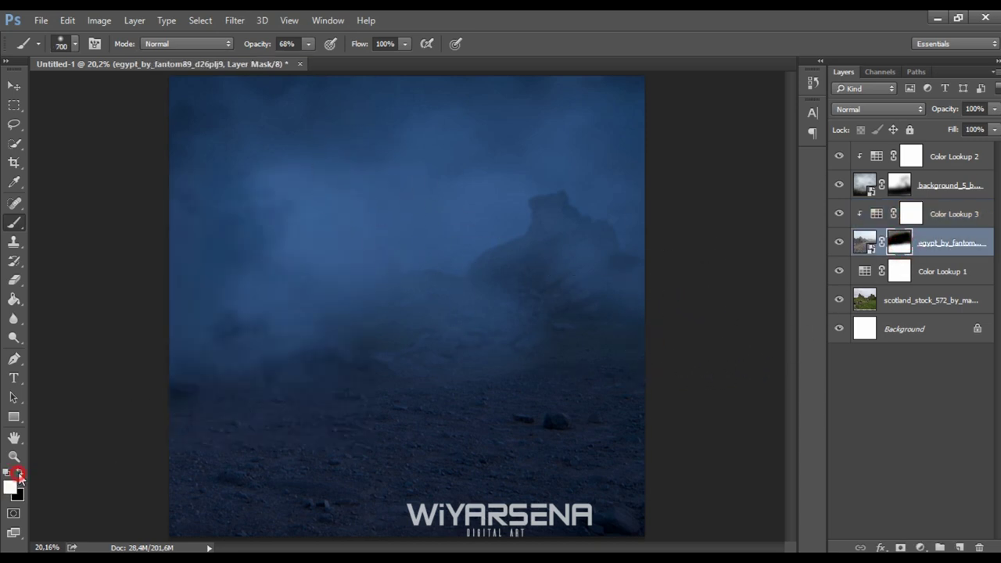
Softly repaint the fog mask at 35% brush opacity to blend fog into the ground
left_click(900, 185)
key("bracketright")
key("bracketright")
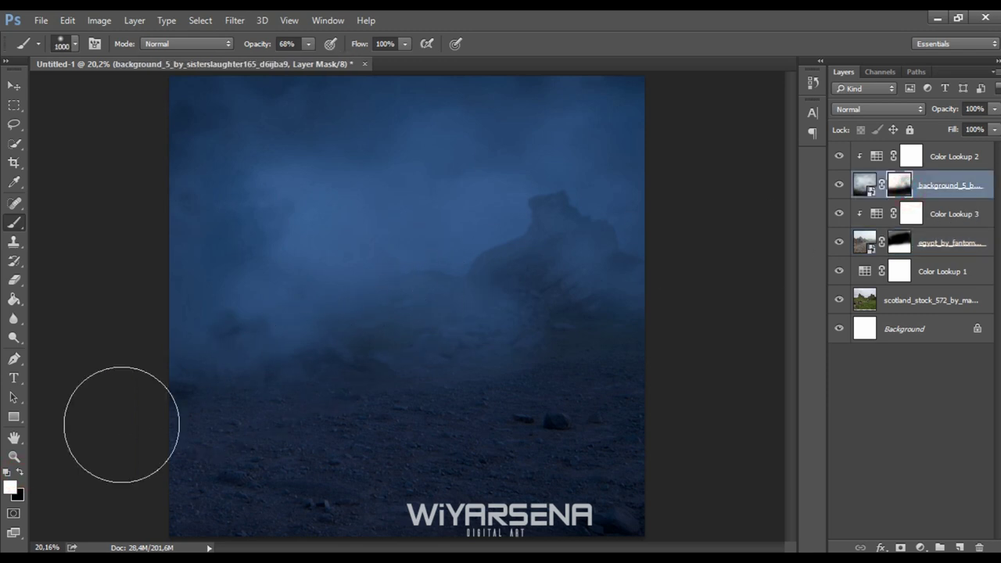
left_click_drag(462, 297, 459, 328)
mouse_move(320, 342)
left_mouse_down()
mouse_move(257, 353)
mouse_move(554, 335)
left_mouse_up()
key("bracketright")
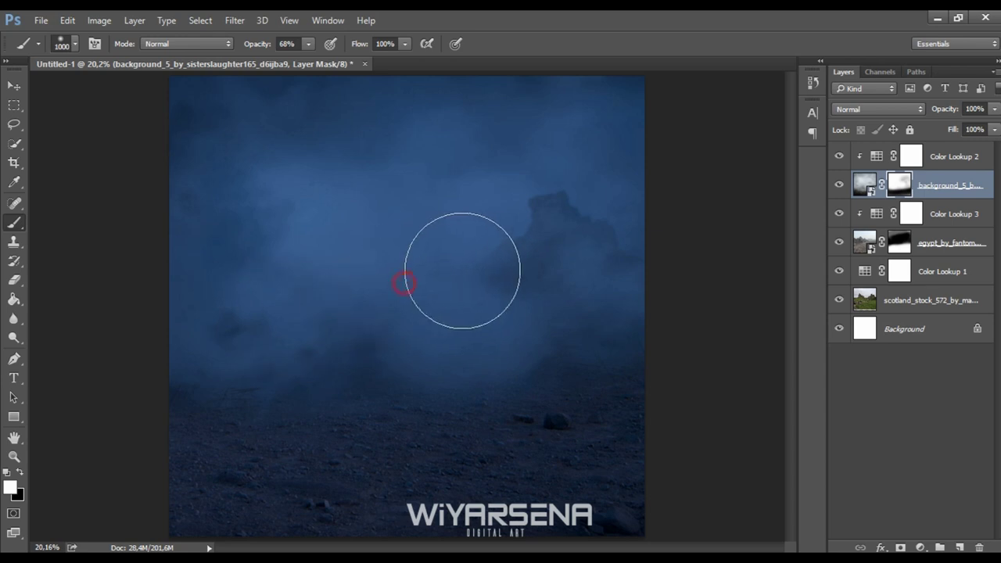
left_click_drag(402, 280, 480, 270)
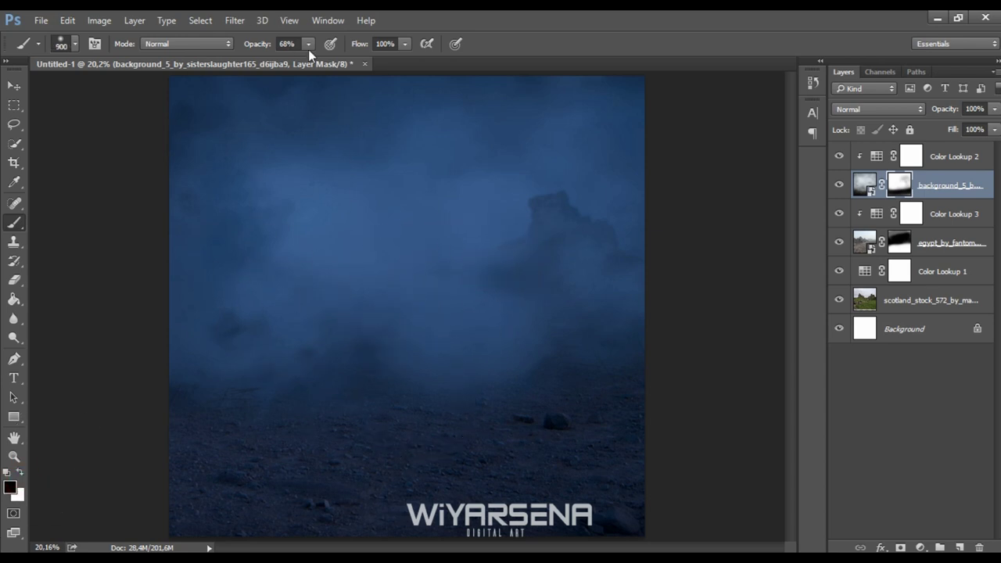
left_click_drag(286, 62, 285, 62)
left_click_drag(386, 435, 536, 406)
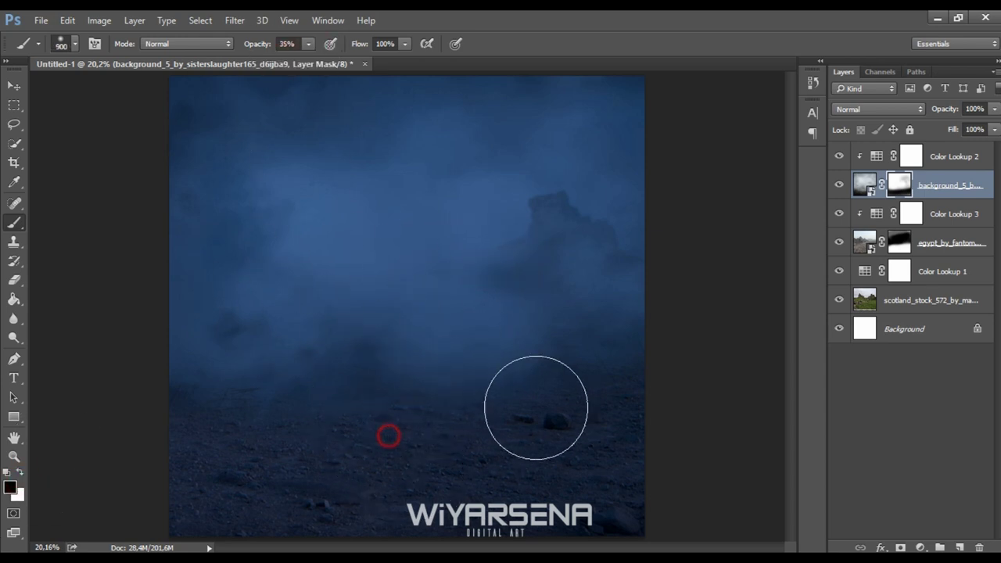
left_click_drag(196, 433, 610, 400)
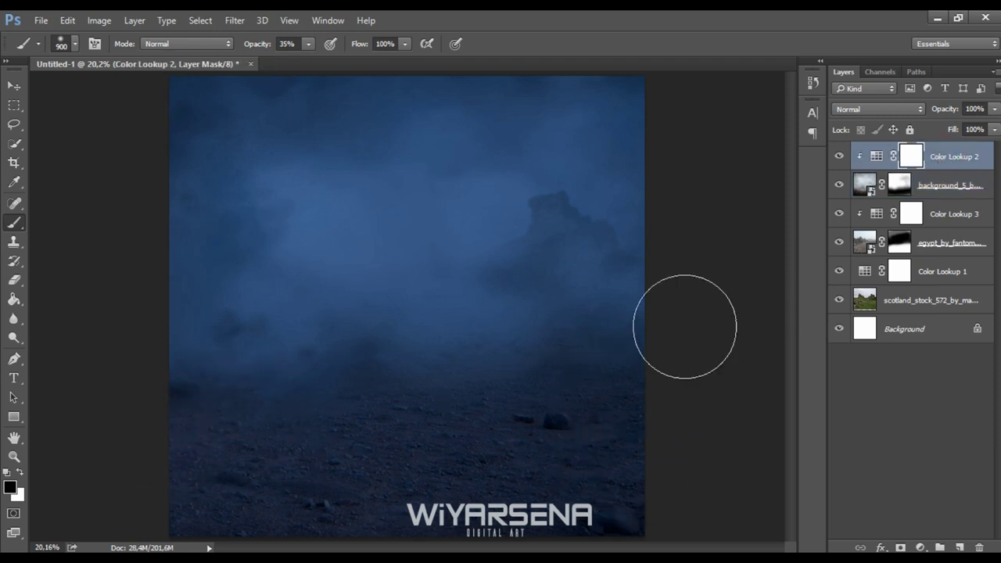
Place the rhino image Layer 1.png into the composite as a new layer
left_click(207, 488)
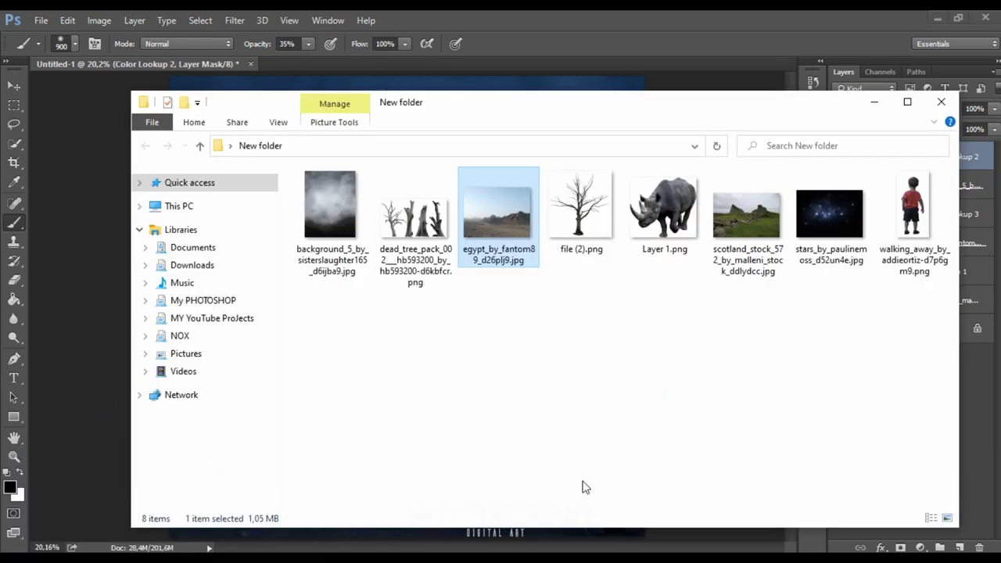
left_click(667, 219)
left_click_drag(666, 219, 510, 534)
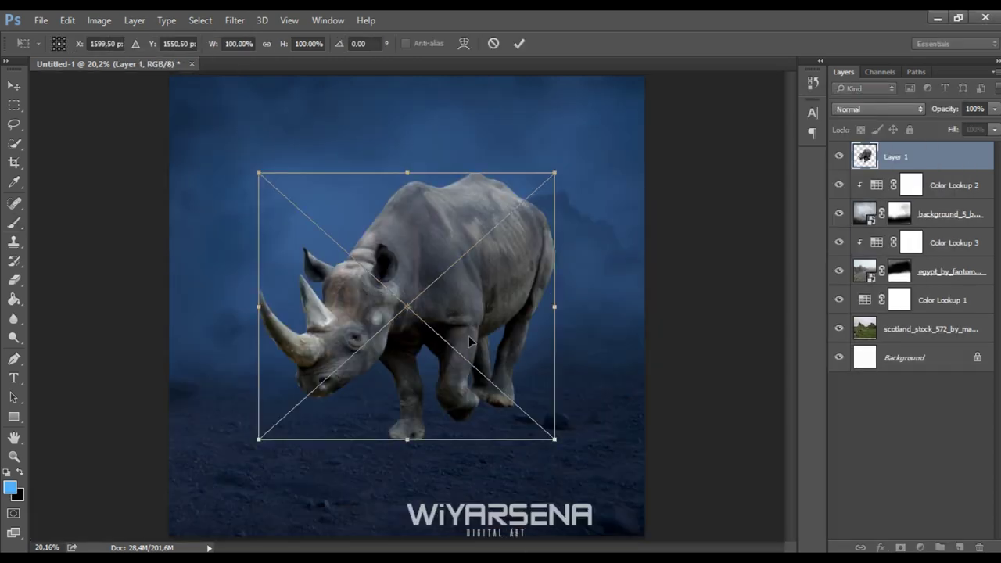
left_click_drag(471, 342, 361, 259)
Mirror the rhino to face right, scale it to about 132% and commit it at the left edge
right_click(452, 230)
left_click(419, 337)
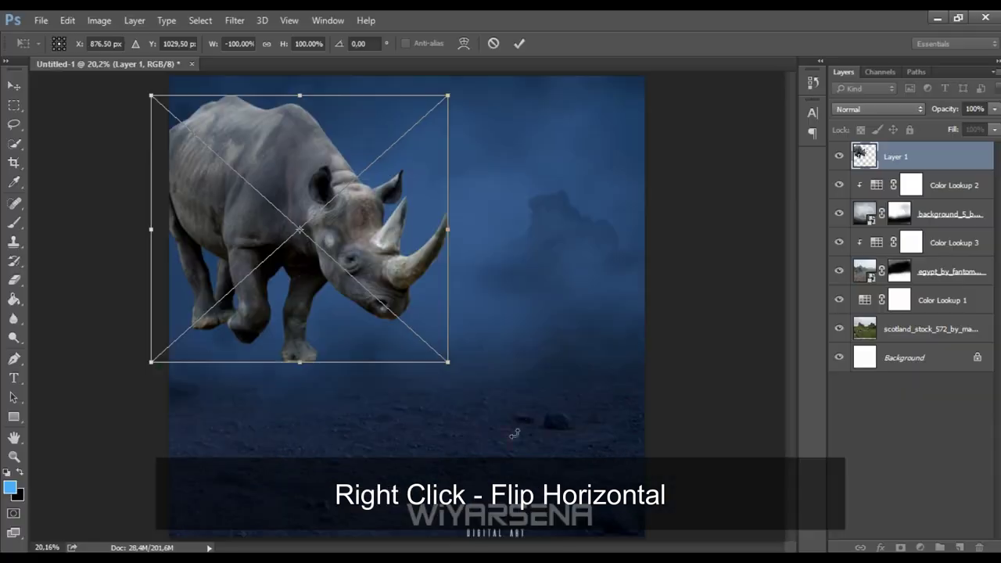
left_click_drag(397, 301, 289, 229)
mouse_move(348, 297)
left_mouse_down()
mouse_move(440, 400)
mouse_move(462, 363)
left_mouse_up()
left_click_drag(402, 331, 451, 382)
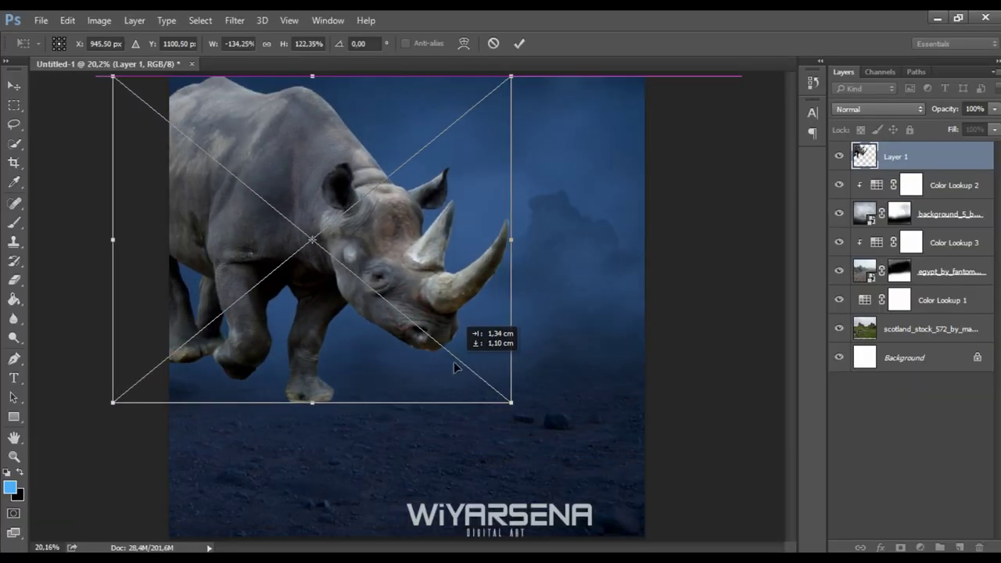
mouse_move(501, 403)
left_mouse_down()
mouse_move(491, 420)
mouse_move(496, 413)
left_mouse_up()
left_click_drag(443, 390, 436, 399)
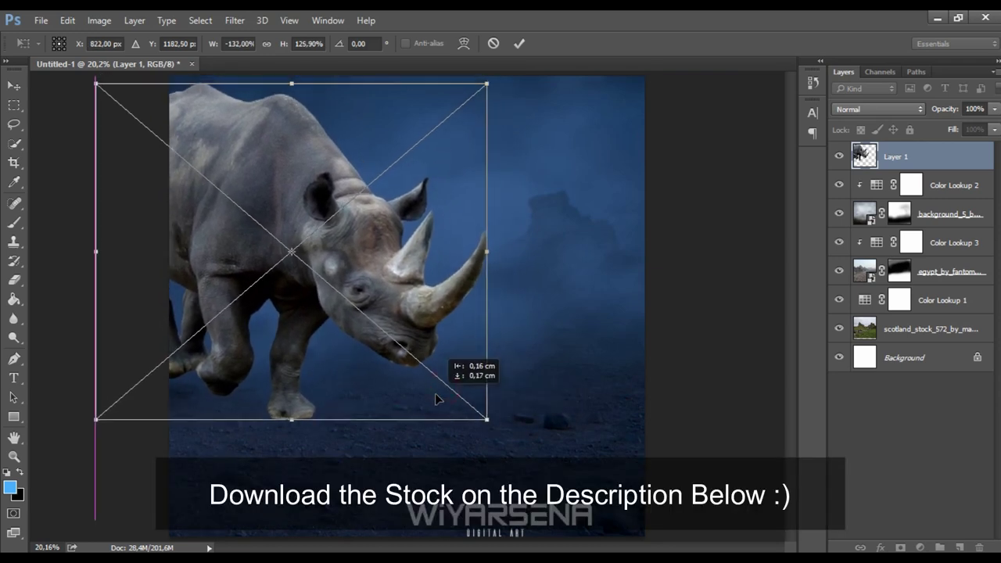
left_click(518, 48)
key("b")
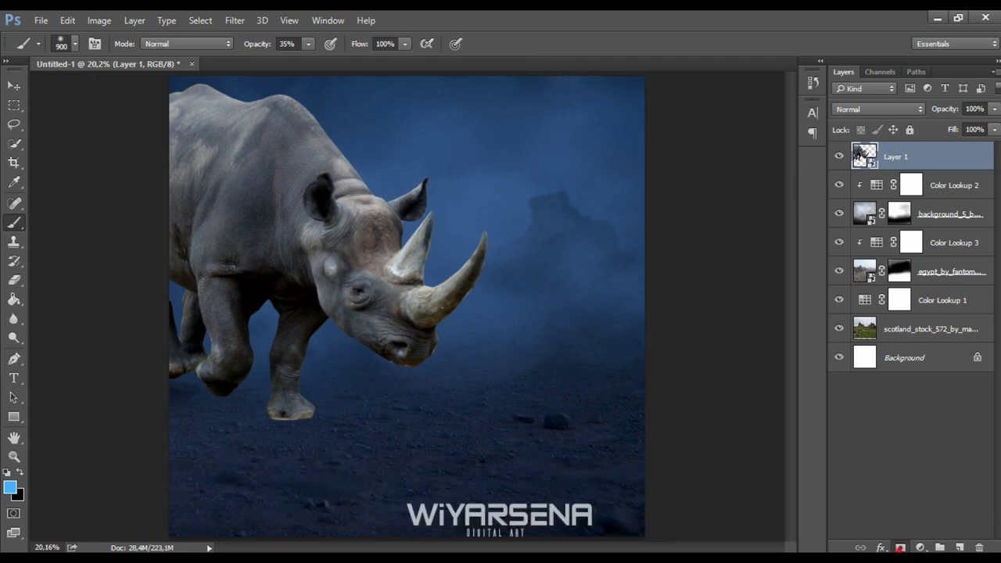
Add a layer mask to the rhino and fade the top of its back at 75% opacity
left_click(900, 548)
key("bracketright")
key("bracketright")
left_click(155, 215)
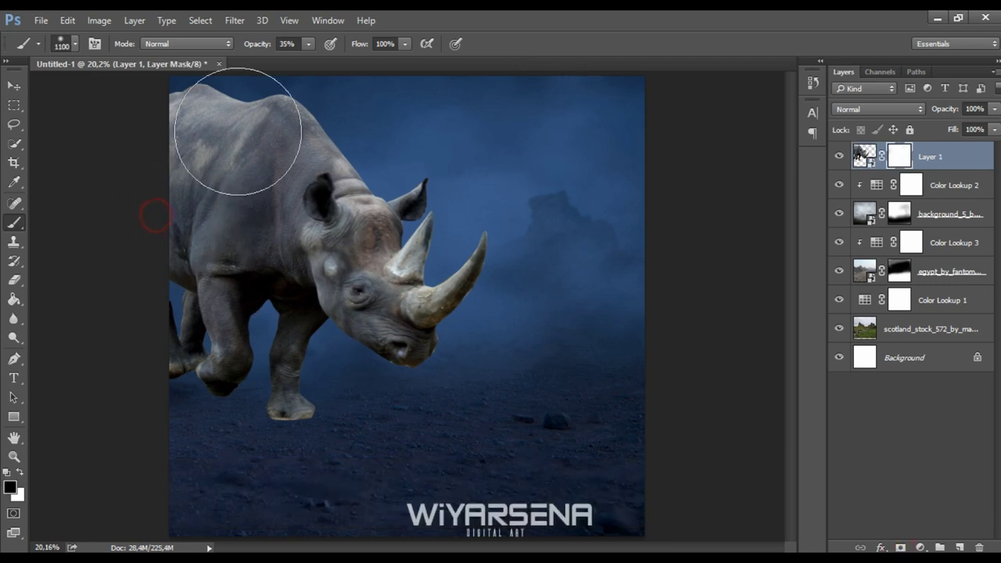
left_click(340, 61)
left_click_drag(167, 100, 195, 94)
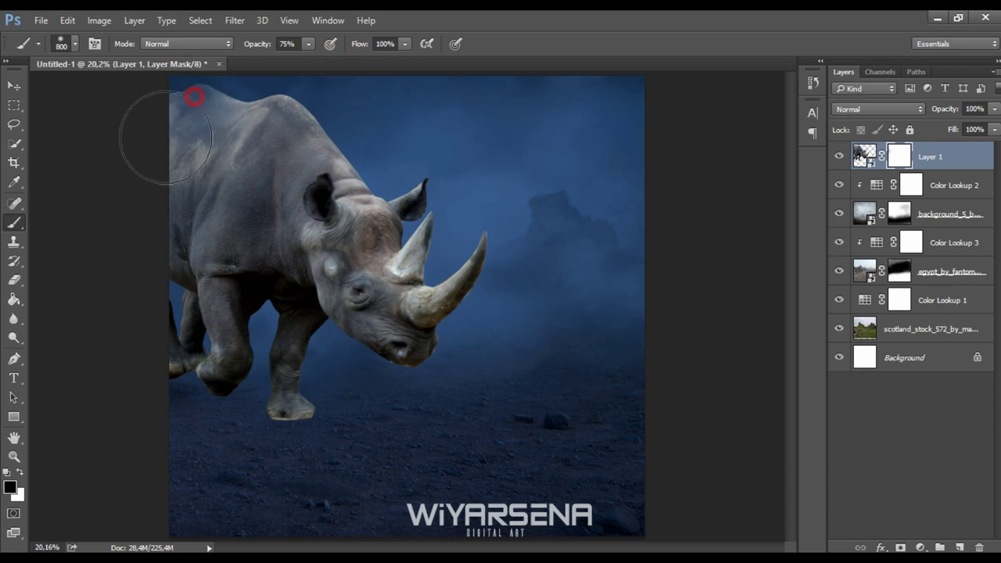
key("bracketleft")
key("bracketleft")
key("bracketleft")
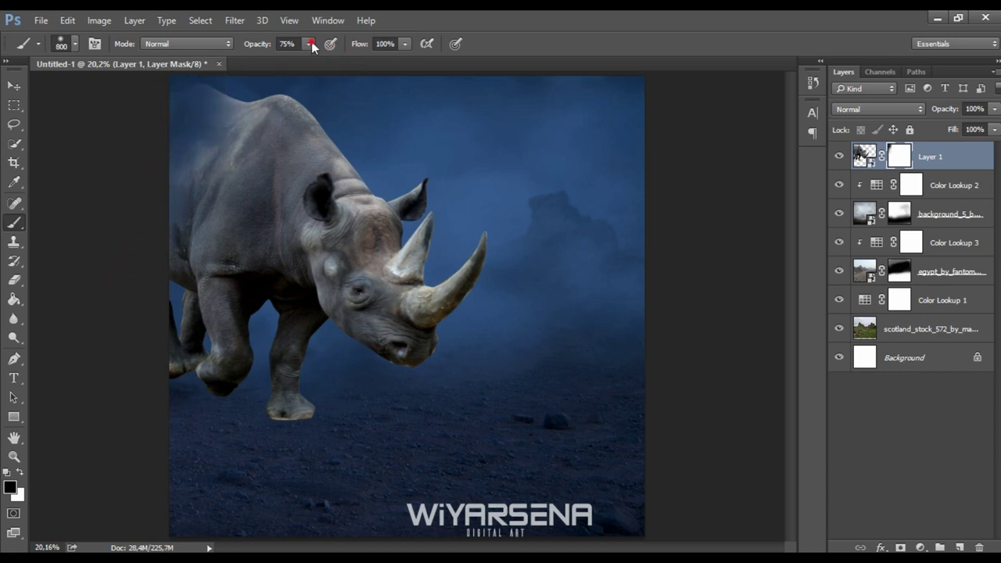
Fade the rhino's back leg and foot into the fog with a 20% opacity brush
left_click(156, 351)
key("ctrl+plus")
key("ctrl+plus")
left_click_drag(173, 361, 397, 357)
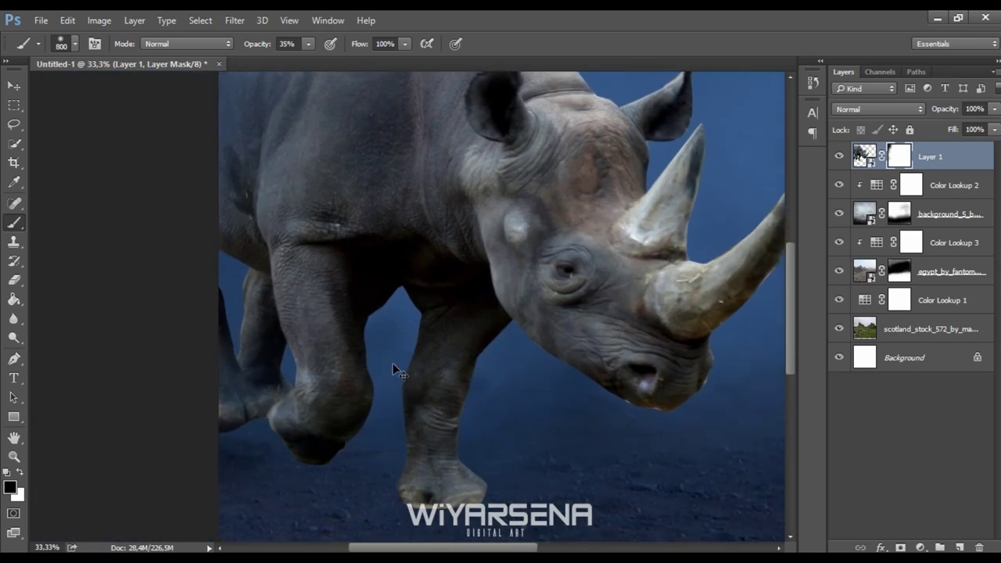
key("ctrl+plus")
key("bracketleft")
key("bracketleft")
key("bracketleft")
left_click_drag(157, 403, 152, 253)
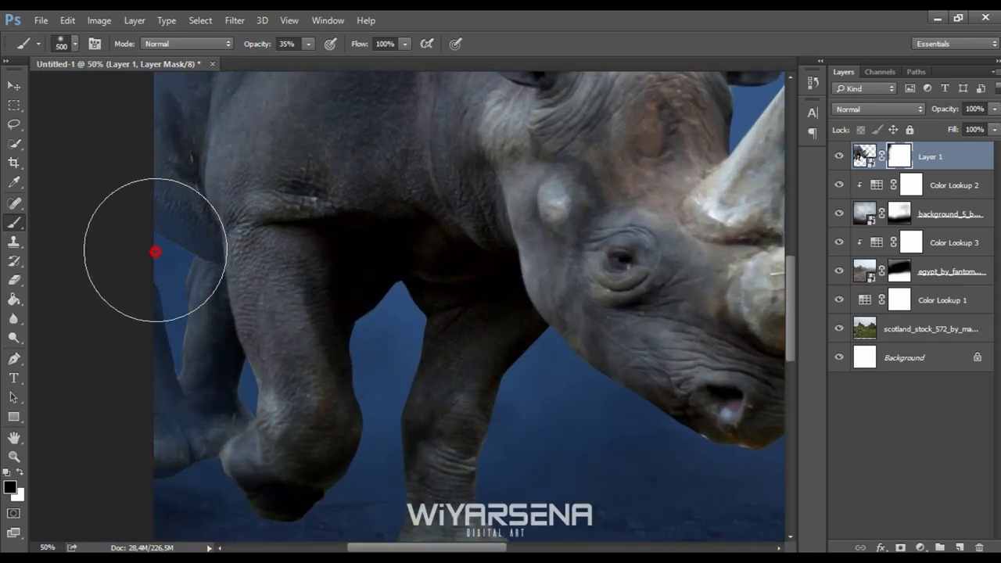
left_click_drag(297, 59, 291, 59)
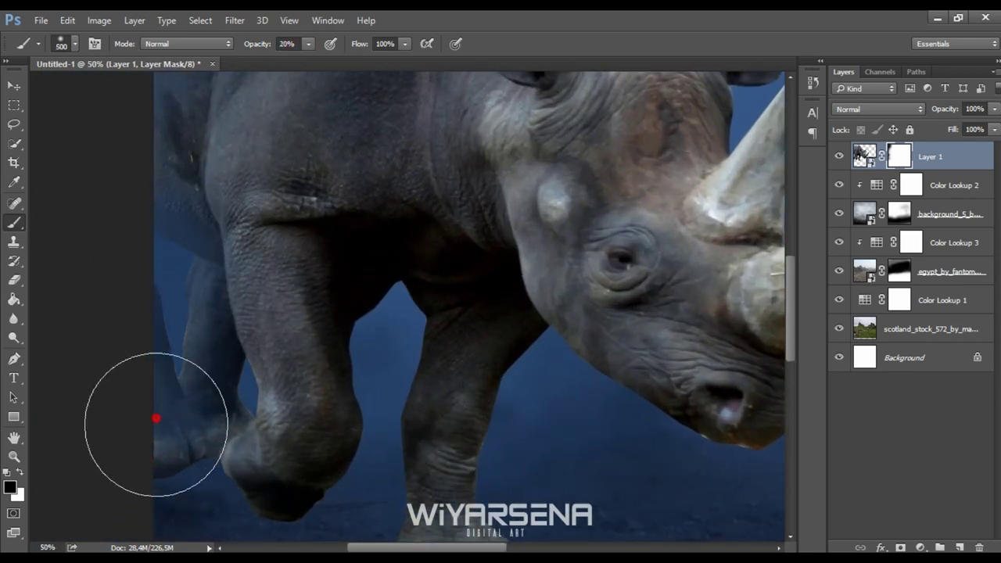
key("bracketleft")
mouse_move(156, 418)
left_mouse_down()
mouse_move(148, 465)
mouse_move(174, 462)
mouse_move(189, 396)
mouse_move(156, 283)
left_mouse_up()
key("bracketleft")
key("bracketright")
key("bracketright")
key("bracketleft")
key("bracketleft")
key("bracketleft")
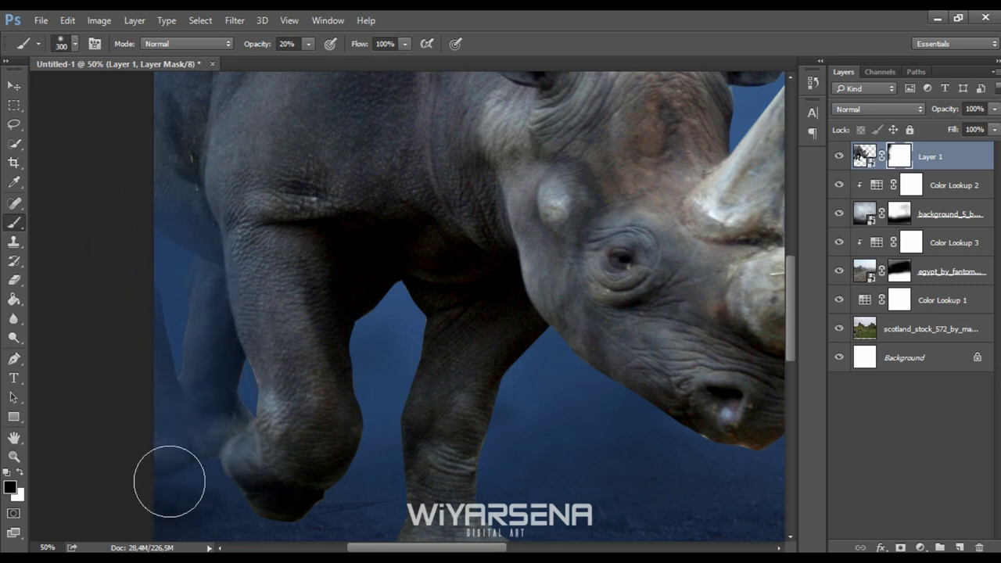
left_click_drag(185, 474, 192, 462)
Soften the rhino's rear edge into the fog with a large 700 px brush
scroll(152, 369, "up", 2)
scroll(134, 308, "up", 5)
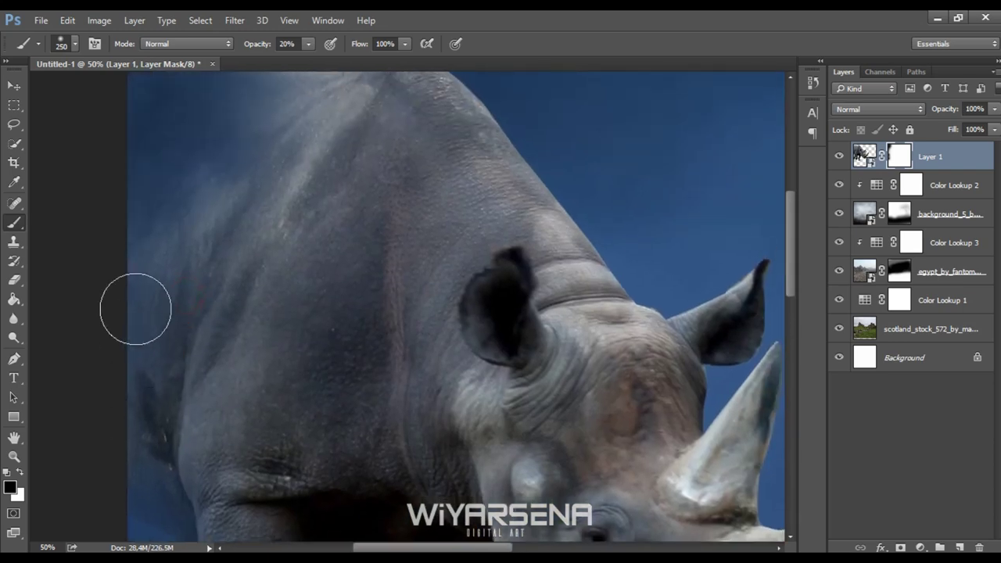
scroll(133, 308, "up", 5)
scroll(162, 400, "up", 2)
key("ctrl+minus")
key("ctrl+minus")
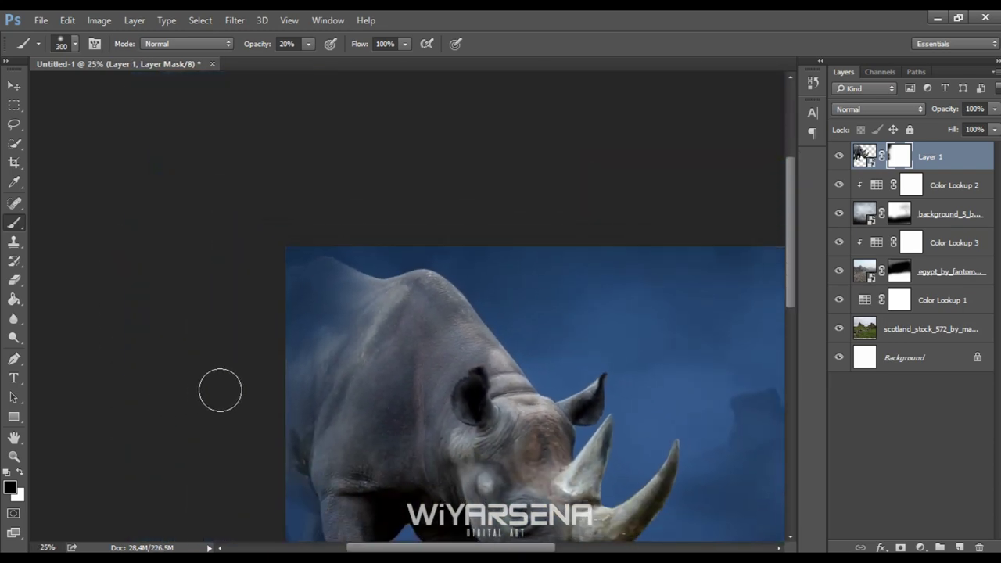
key("bracketright")
key("bracketright")
key("bracketright")
mouse_move(341, 261)
left_mouse_down()
mouse_move(316, 253)
mouse_move(263, 302)
mouse_move(274, 433)
mouse_move(292, 390)
mouse_move(292, 268)
left_mouse_up()
key("bracketleft")
key("bracketleft")
left_click_drag(251, 423, 224, 314)
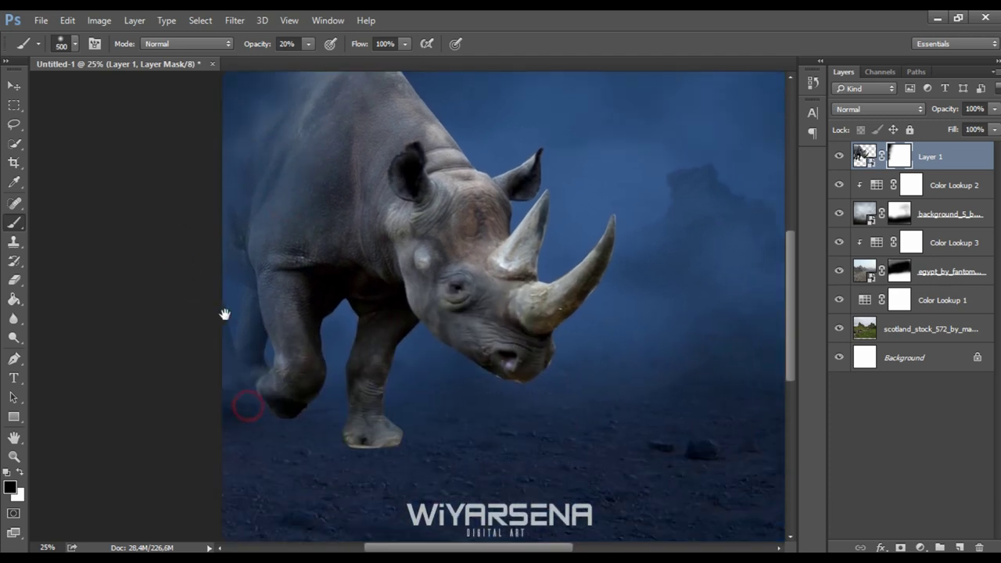
Add a Moonlight.3DL Color Lookup clipped to the rhino and blended as Soft Light
left_click(922, 548)
left_click(870, 447)
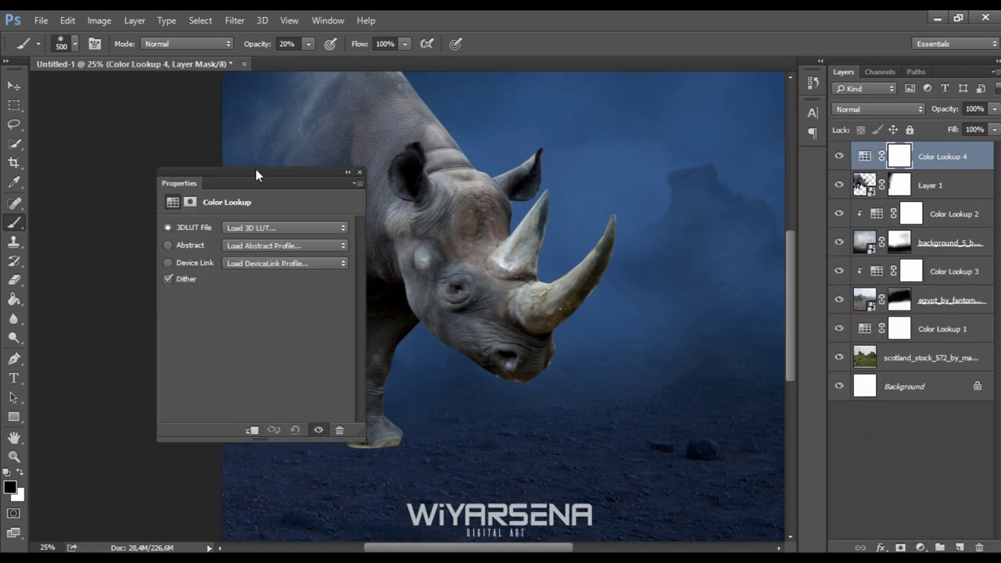
left_click_drag(255, 173, 616, 171)
left_click_drag(409, 161, 280, 168)
left_click(631, 229)
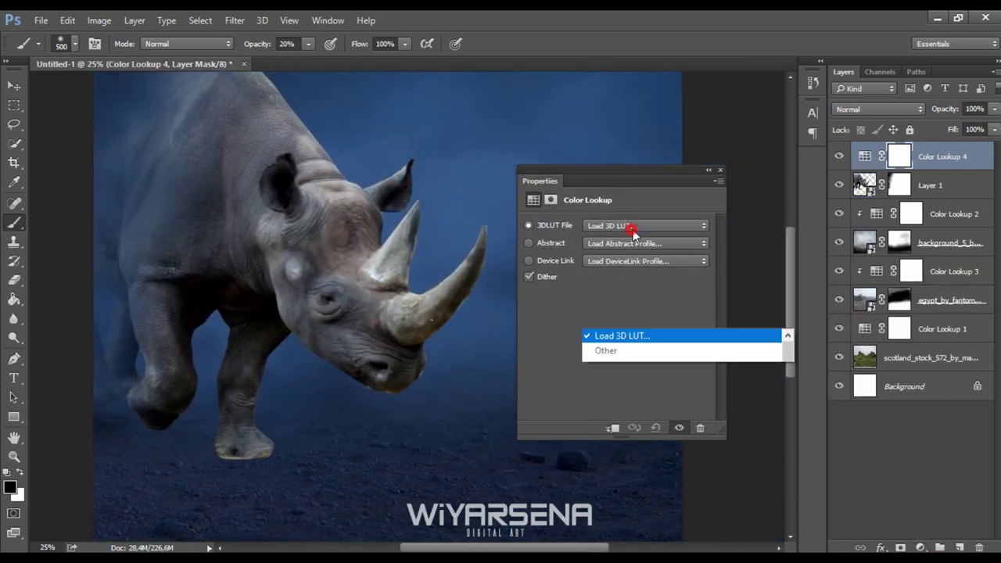
scroll(626, 250, "down", 2)
left_click(628, 300)
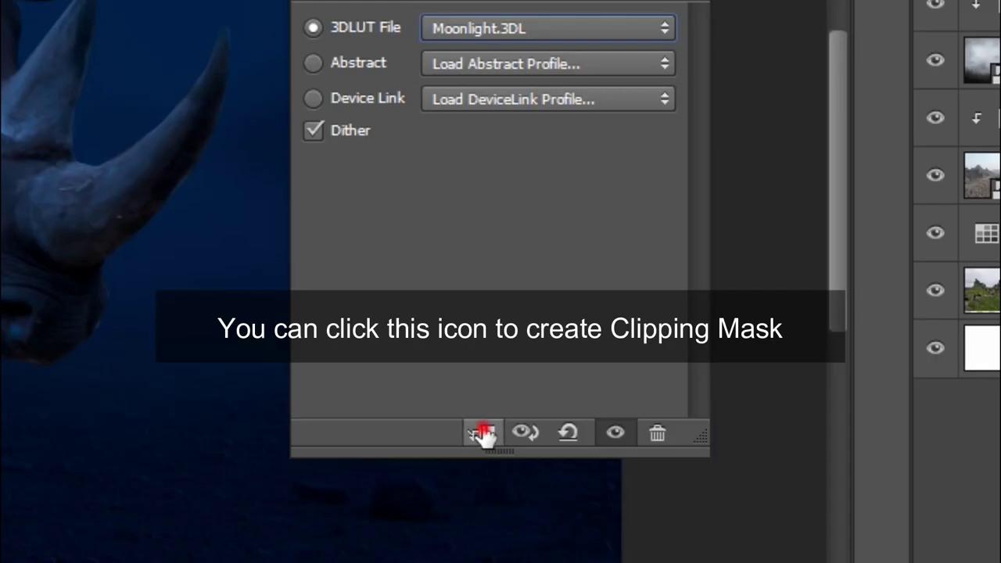
left_click(483, 432)
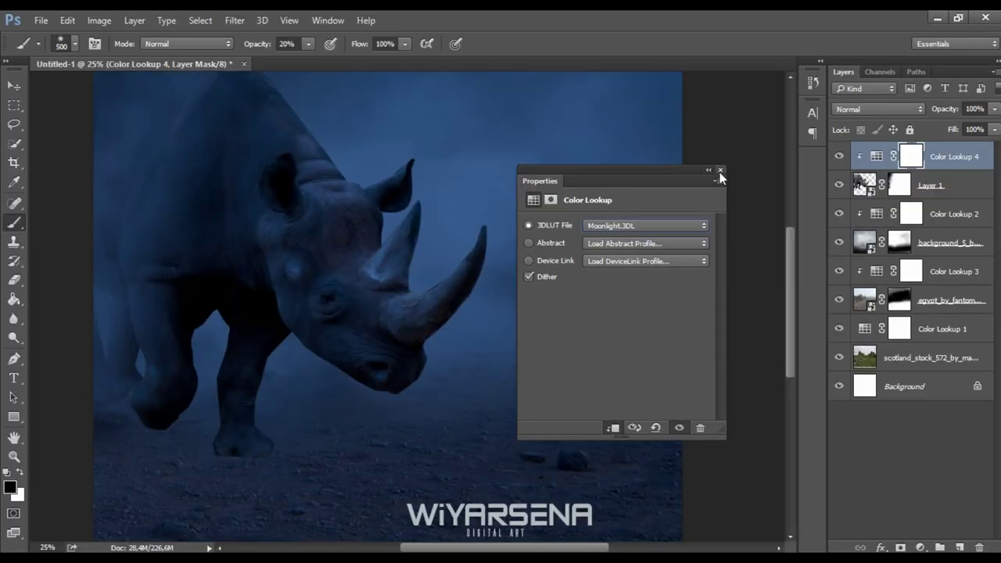
left_click(721, 170)
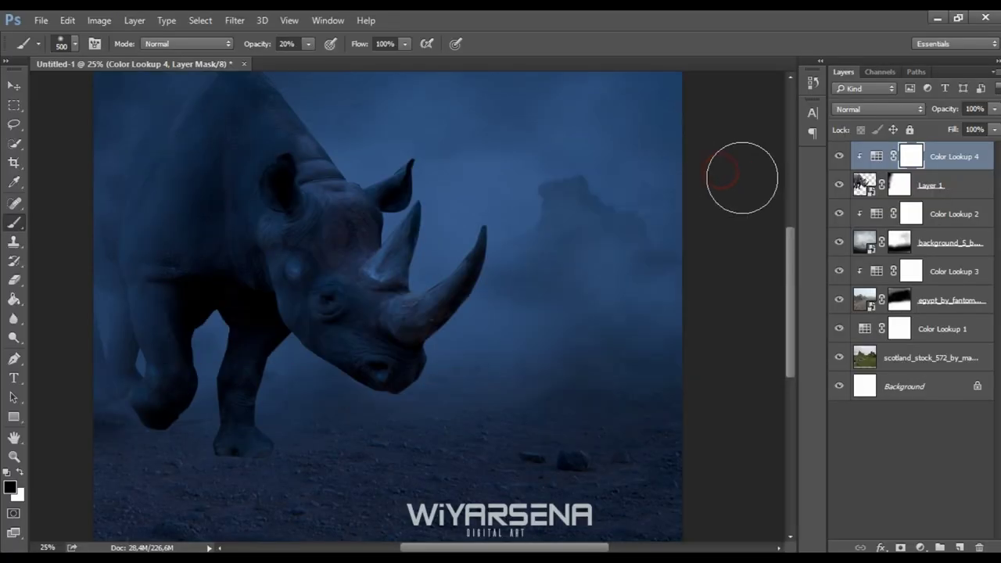
left_click(867, 110)
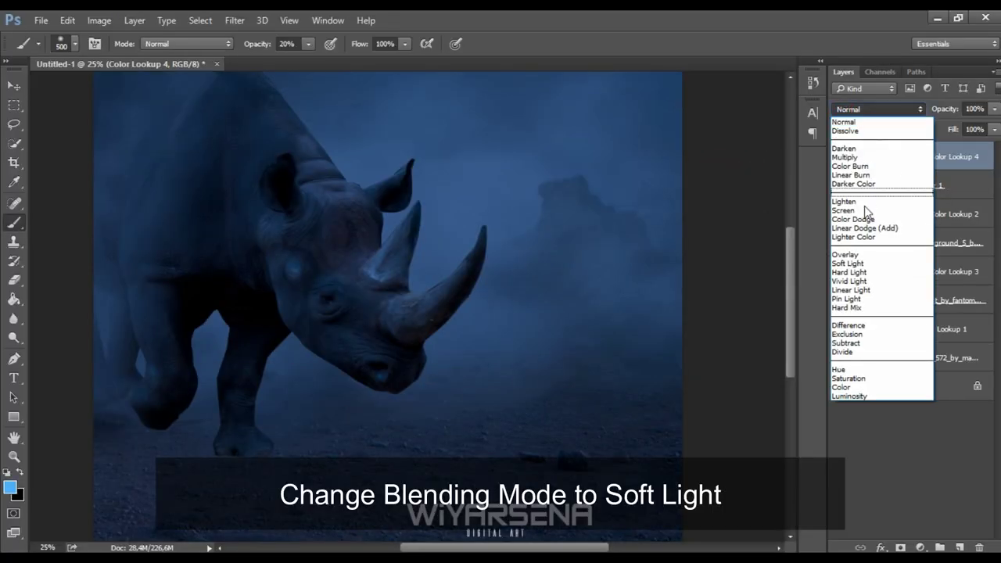
left_click(863, 263)
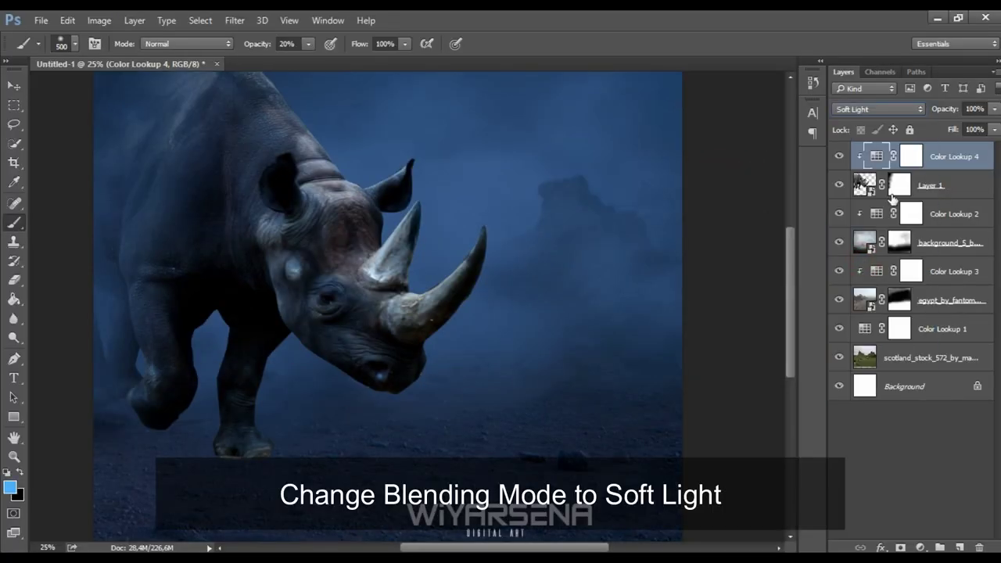
Mask the Color Lookup 4 grading off the long horn's tip and base
left_click(912, 159)
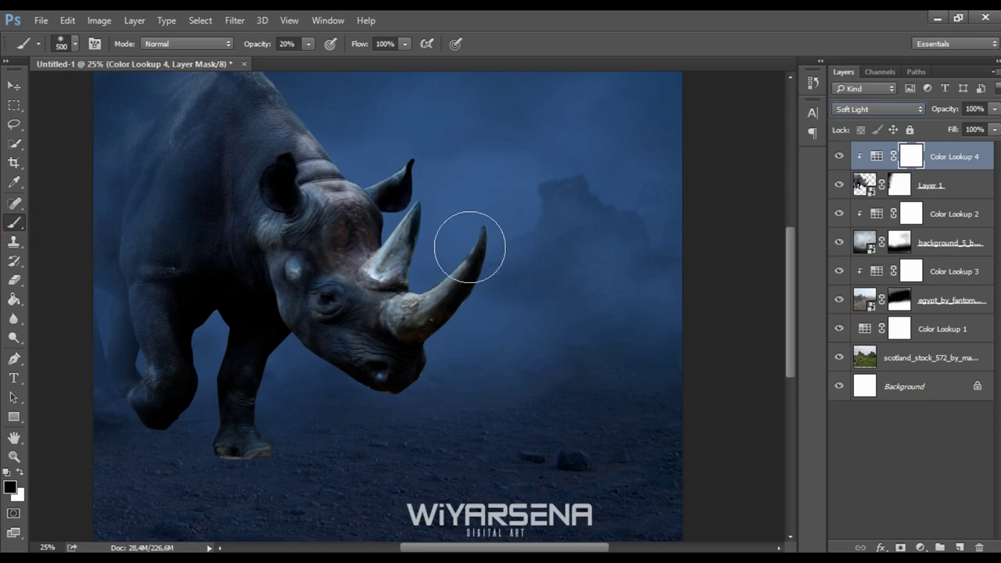
mouse_move(469, 246)
left_mouse_down()
mouse_move(469, 268)
mouse_move(486, 267)
left_mouse_up()
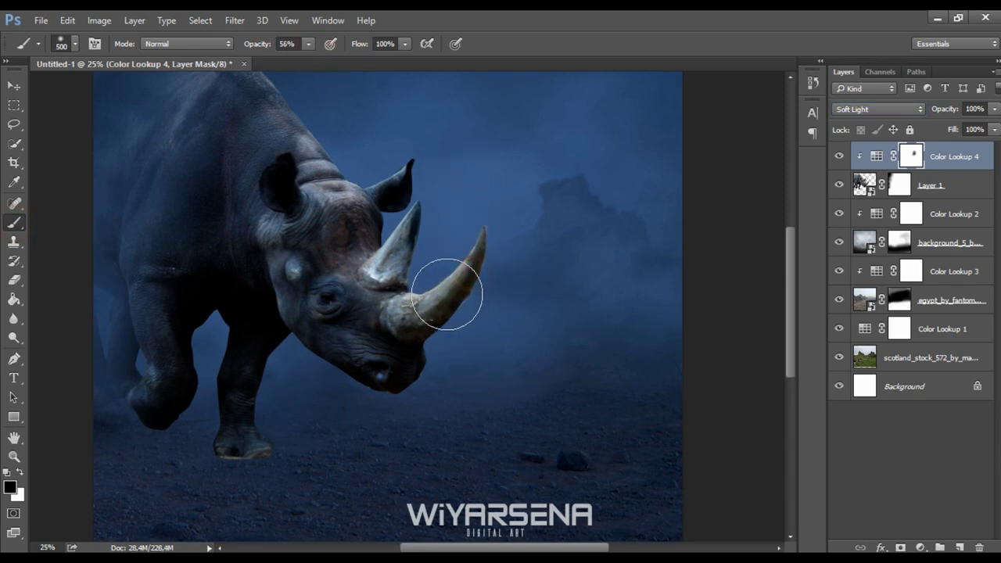
scroll(451, 293, "up", 1)
scroll(451, 293, "up", 1)
scroll(453, 298, "up", 1)
key("bracketleft")
key("bracketleft")
key("bracketleft")
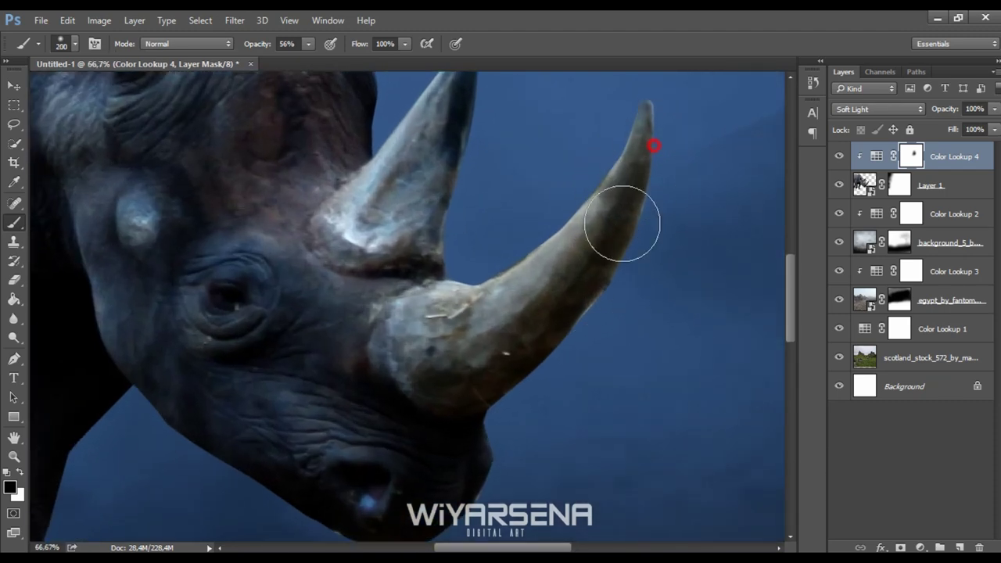
mouse_move(498, 321)
left_mouse_down()
mouse_move(424, 320)
mouse_move(482, 364)
left_mouse_up()
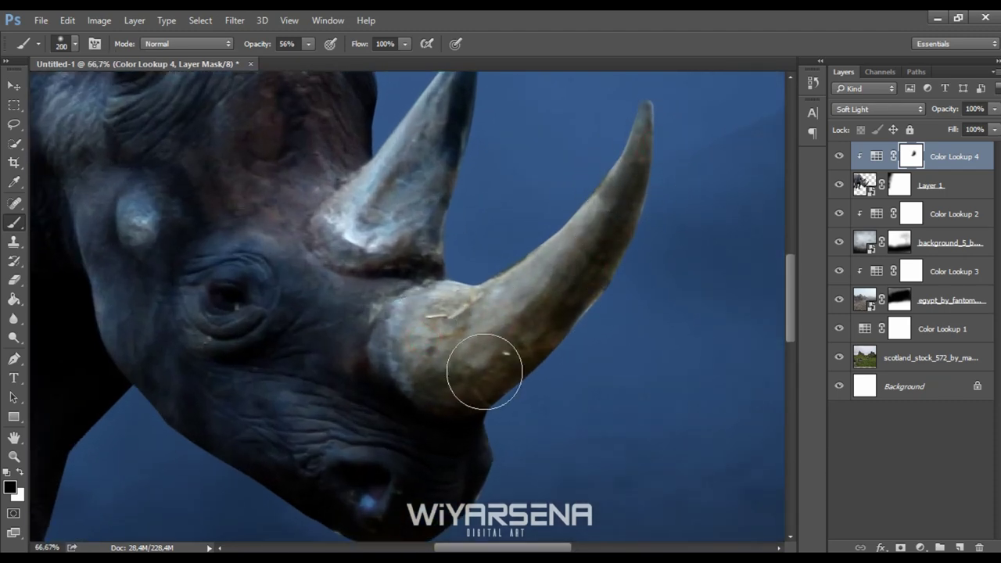
Mask the grading off the horn tip and the front horn with a smaller brush
left_click_drag(565, 172, 507, 352)
key("bracketleft")
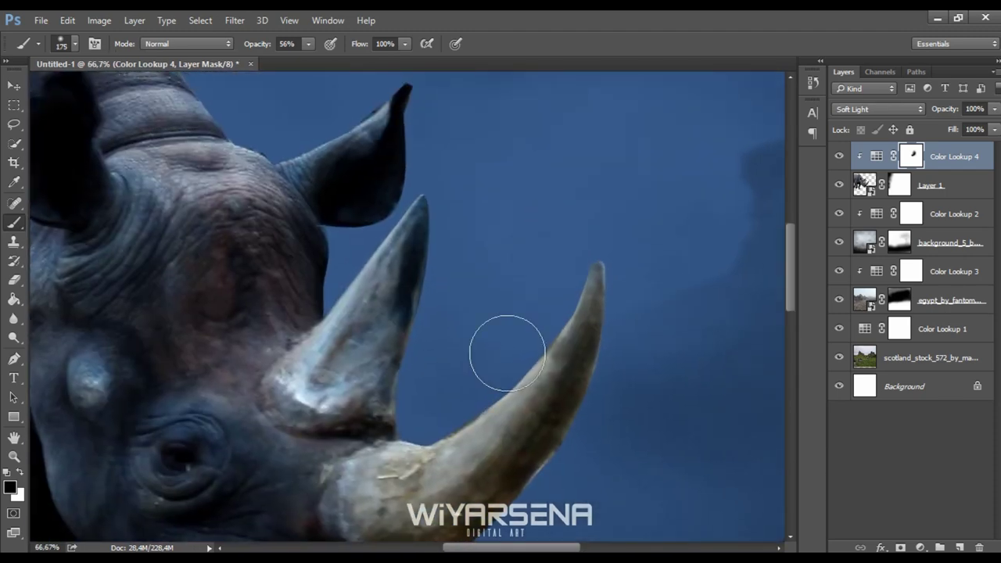
mouse_move(427, 228)
left_mouse_down()
mouse_move(435, 201)
mouse_move(386, 272)
mouse_move(397, 315)
mouse_move(324, 397)
mouse_move(324, 384)
mouse_move(424, 396)
left_mouse_up()
key("bracketright")
left_click_drag(364, 364, 375, 339)
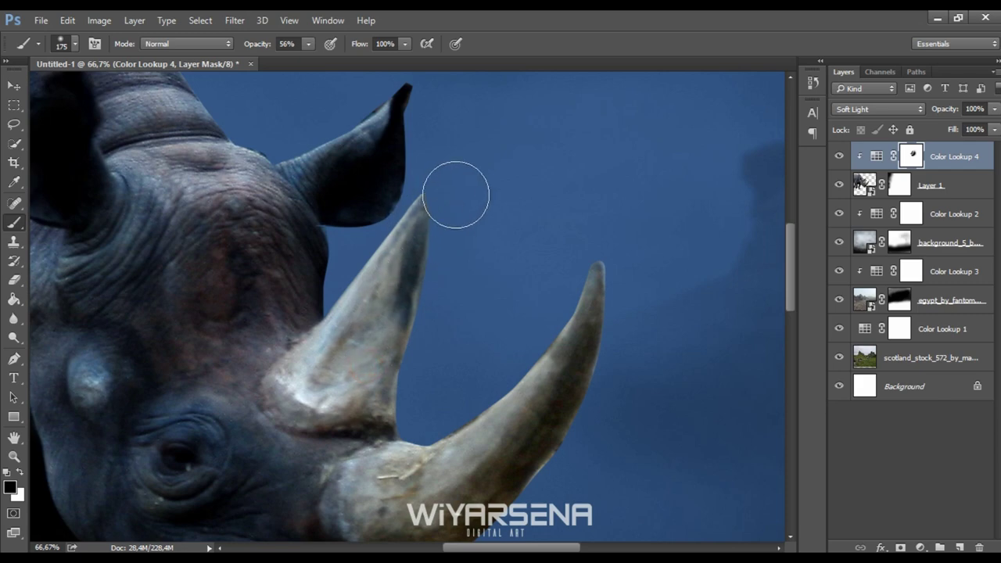
left_click_drag(416, 289, 380, 334)
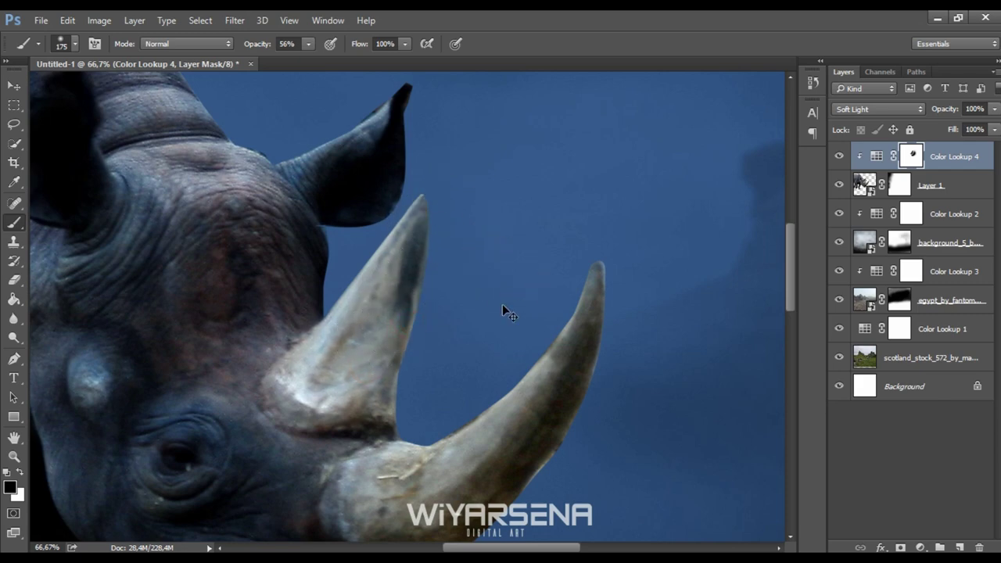
Mask the grading around the rhino's eye and review the whole composite
key("ctrl+minus")
key("ctrl+minus")
key("ctrl+minus")
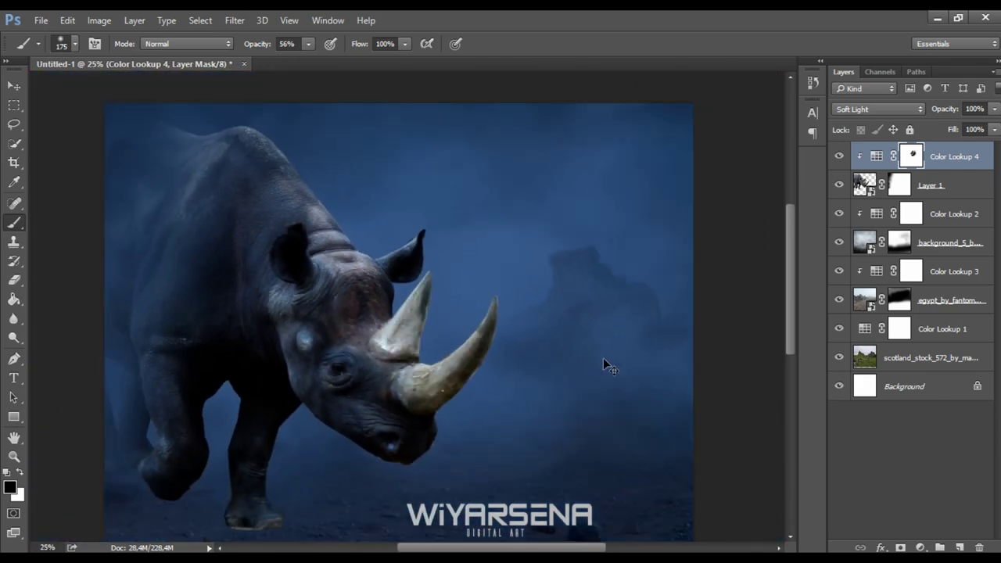
key("ctrl+plus")
key("ctrl+plus")
key("ctrl+plus")
scroll(406, 321, "up", 2)
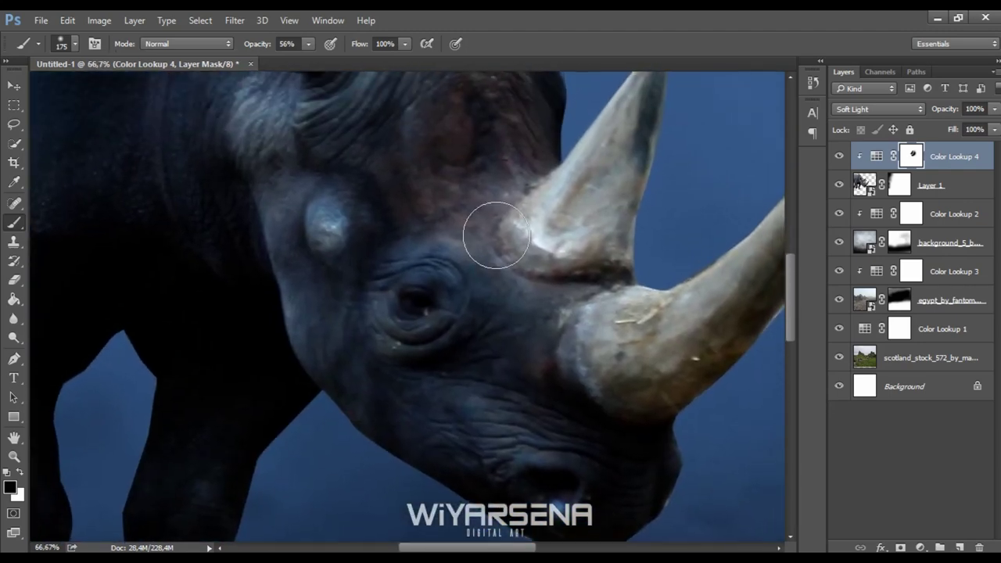
left_click(419, 303)
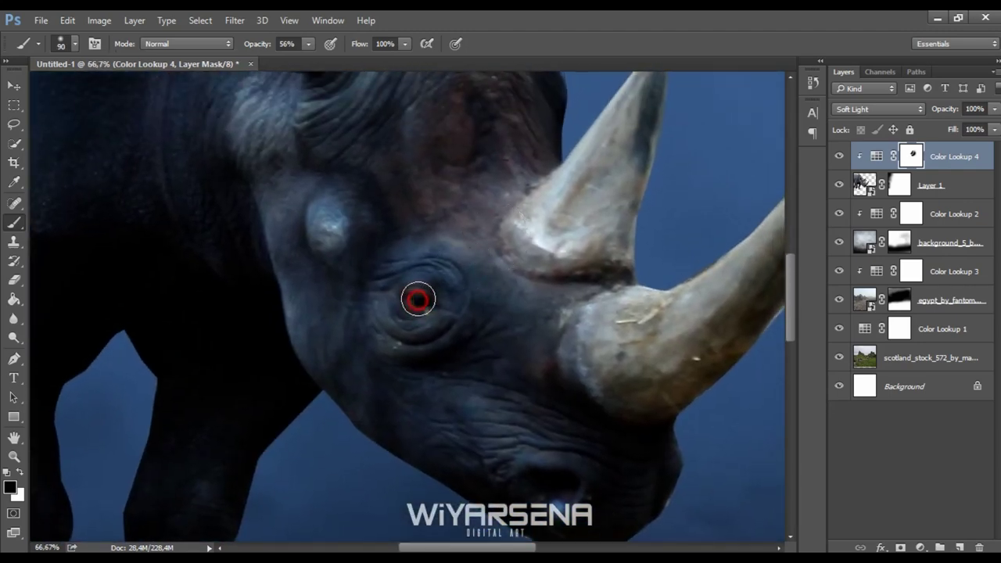
key("ctrl+minus")
key("ctrl+minus")
key("ctrl+minus")
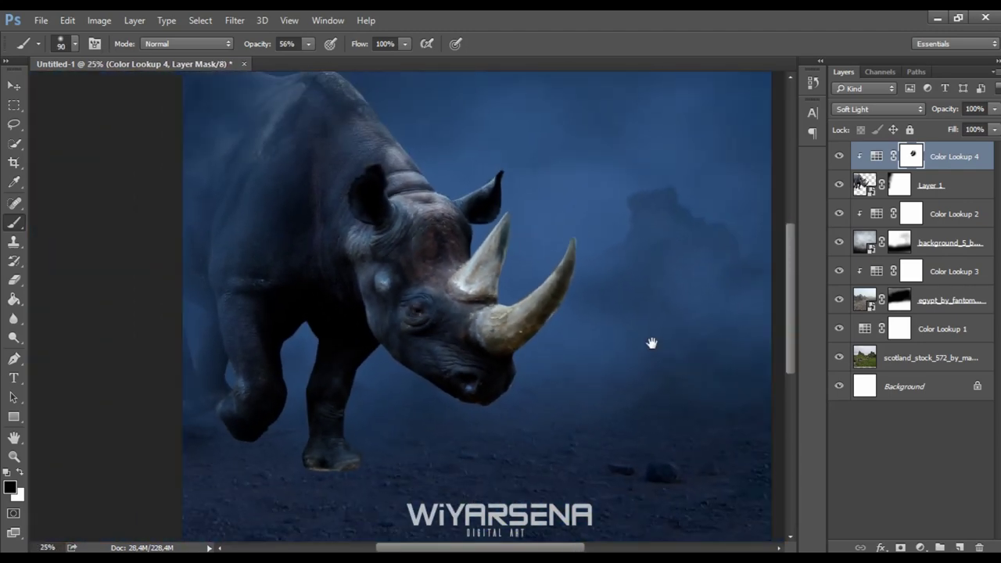
left_click(631, 346)
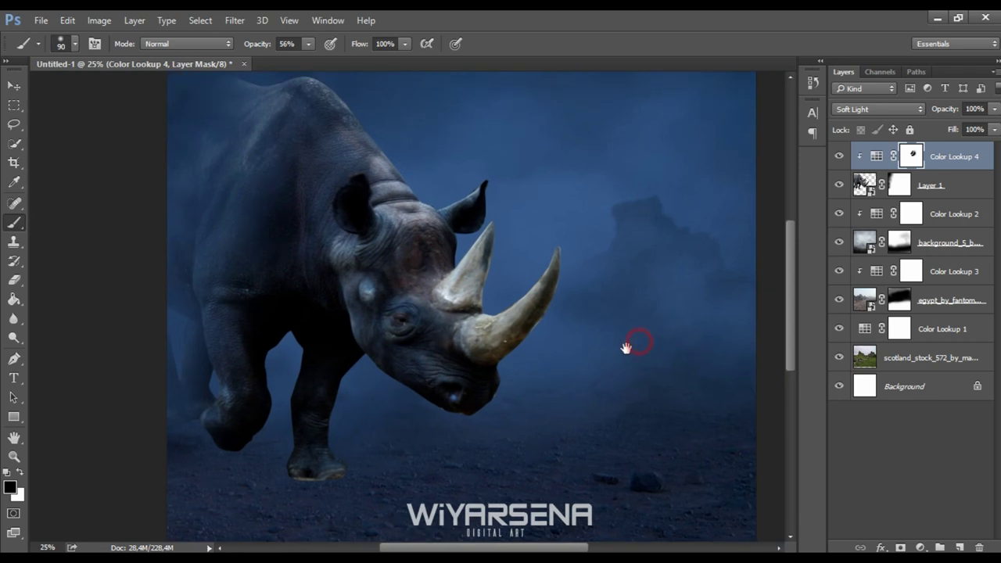
left_click(960, 548)
Clip the new layer, set the foreground to light blue #5fafed and blend it as Color
right_click(919, 167)
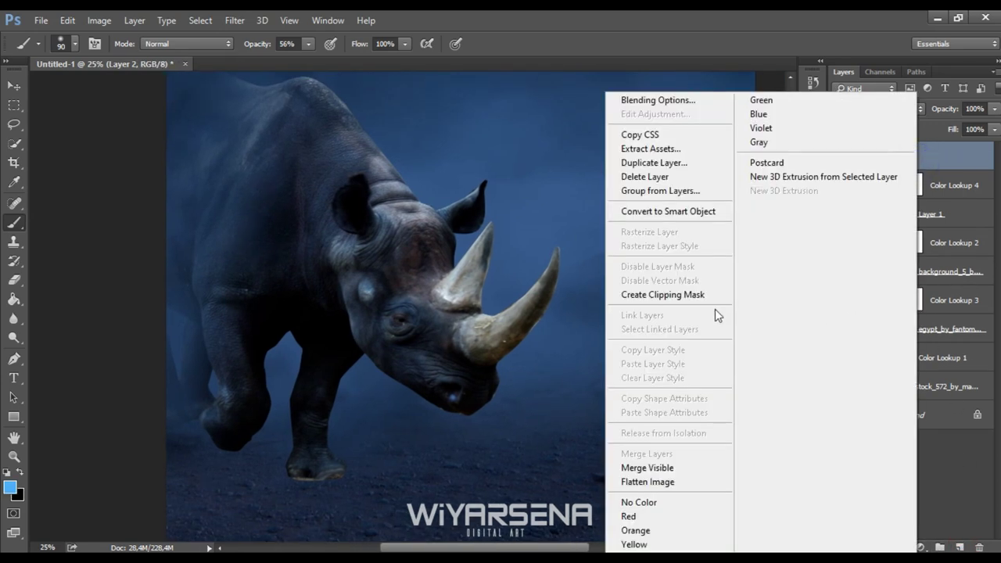
left_click(685, 294)
key("ctrl+plus")
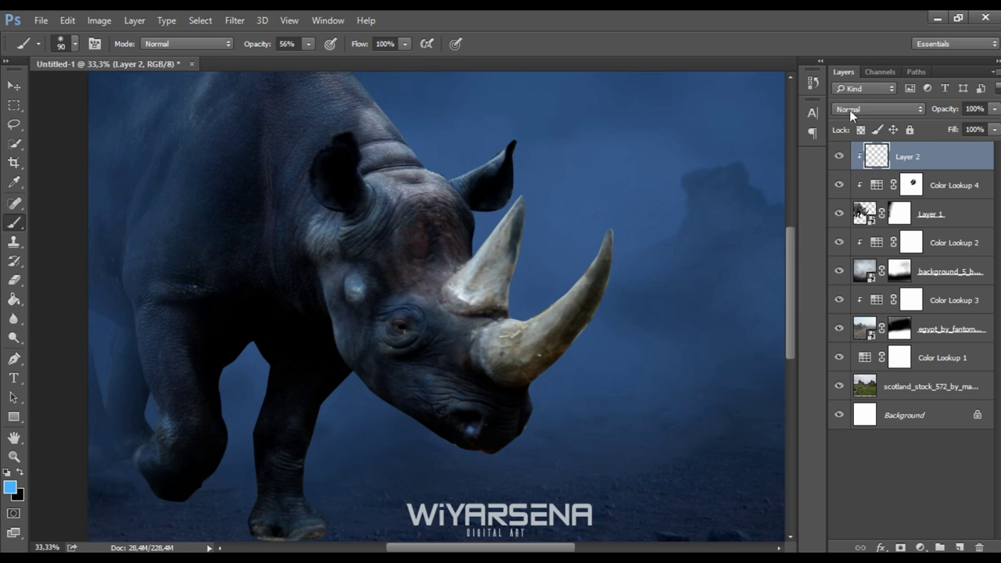
left_click(8, 489)
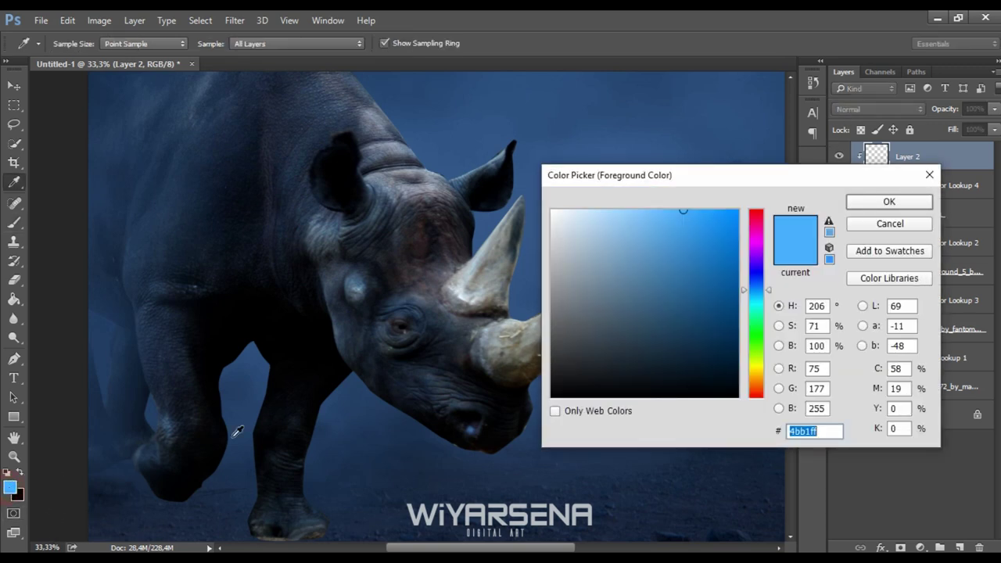
left_click_drag(690, 253, 663, 223)
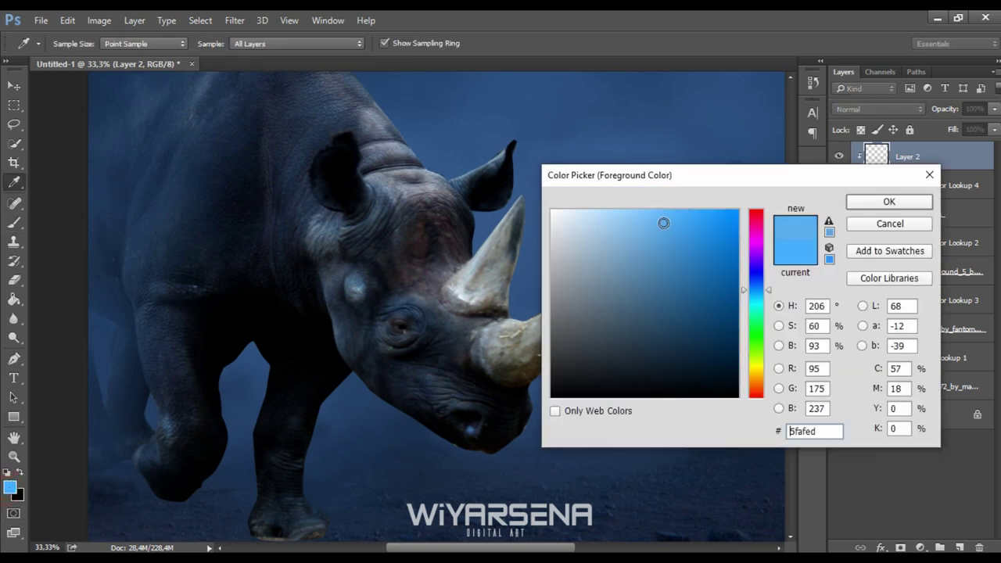
left_click(888, 202)
left_click(868, 109)
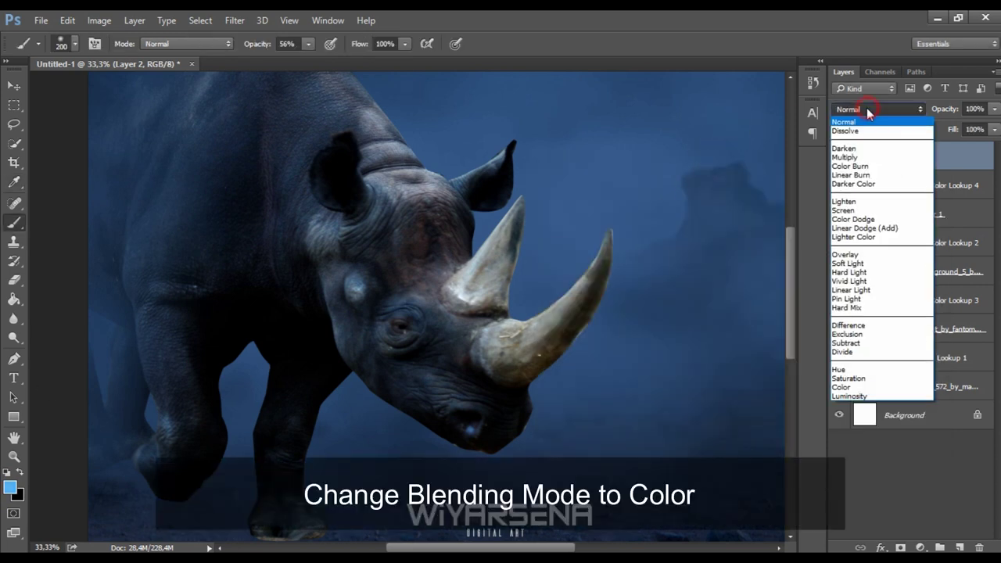
left_click(842, 386)
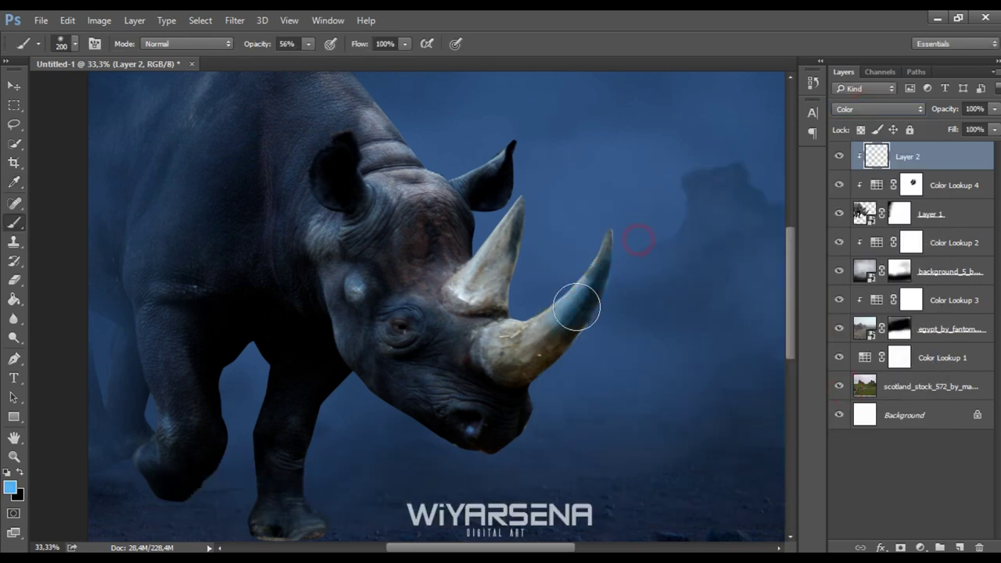
Paint blue over both horns and their bases with a soft brush at 19% opacity
key("bracketright")
key("bracketright")
key("bracketright")
key("bracketright")
left_click(309, 44)
left_click_drag(602, 222, 576, 328)
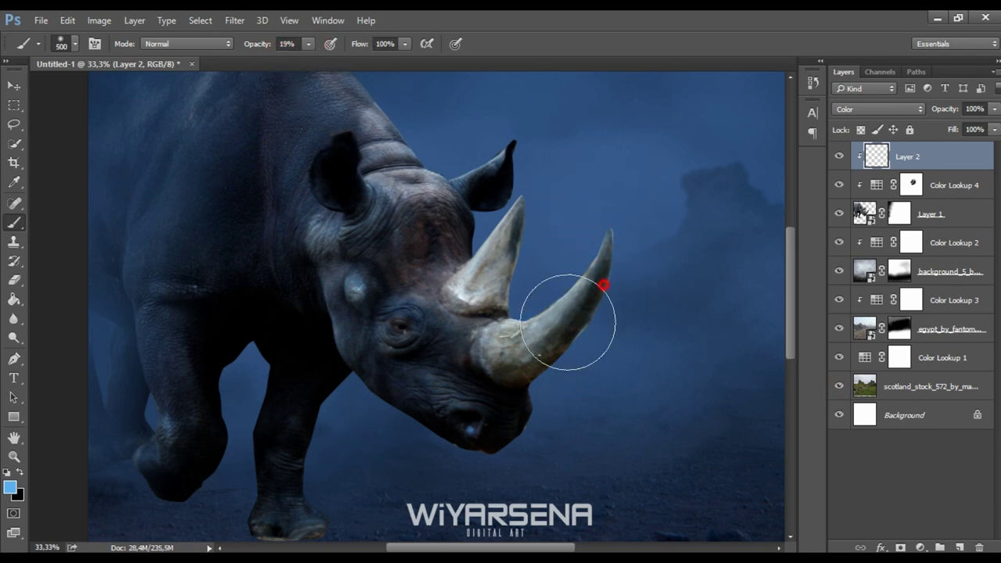
left_click_drag(599, 279, 514, 357)
left_click(615, 235)
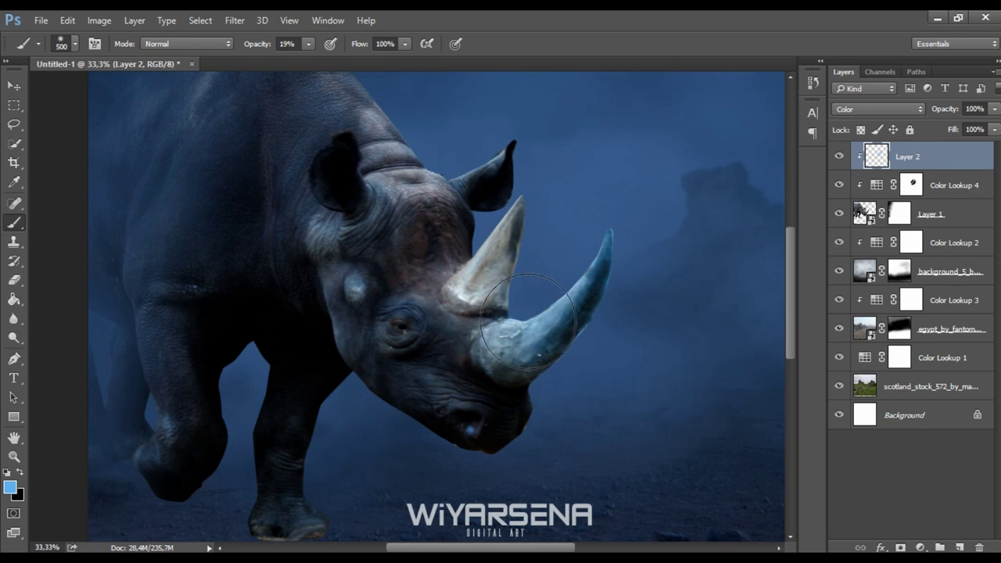
key("bracketleft")
key("ctrl+plus")
key("bracketleft")
key("bracketleft")
left_click_drag(554, 242, 567, 200)
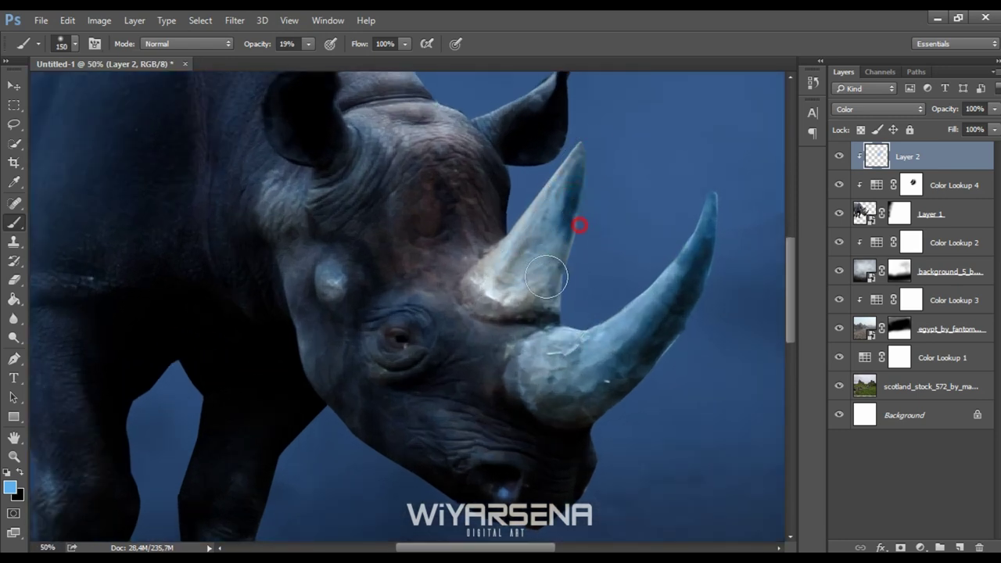
left_click(499, 270)
left_click_drag(550, 399, 609, 397)
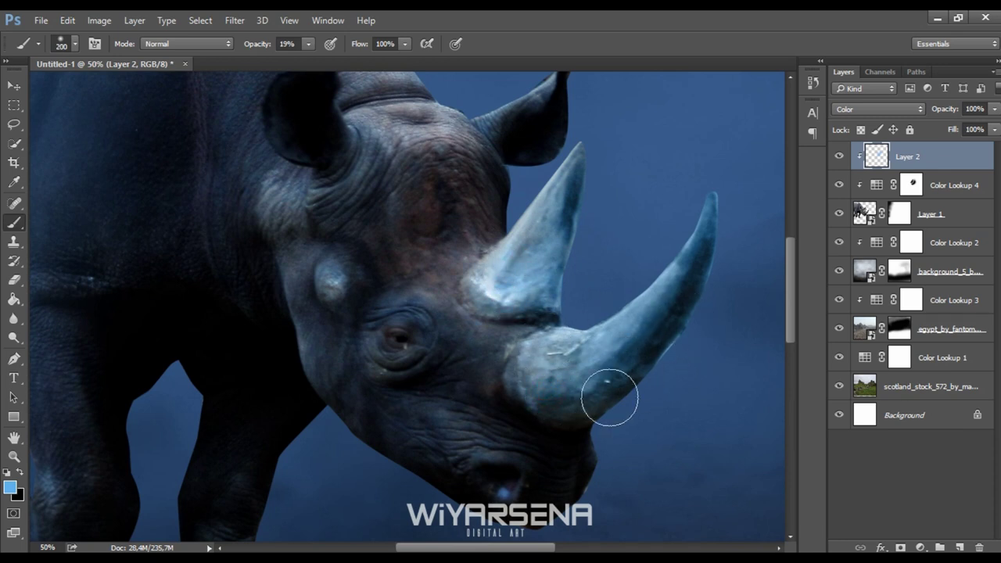
left_click(554, 355)
key("ctrl+minus")
key("ctrl+minus")
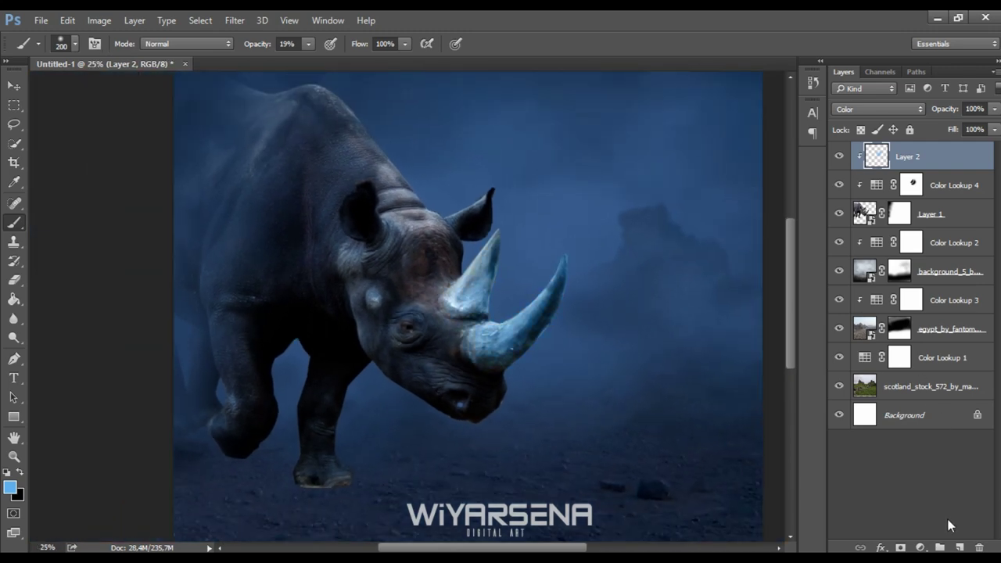
Add a Screen-blended layer and paint a soft blue glow around both horns
left_click(960, 545)
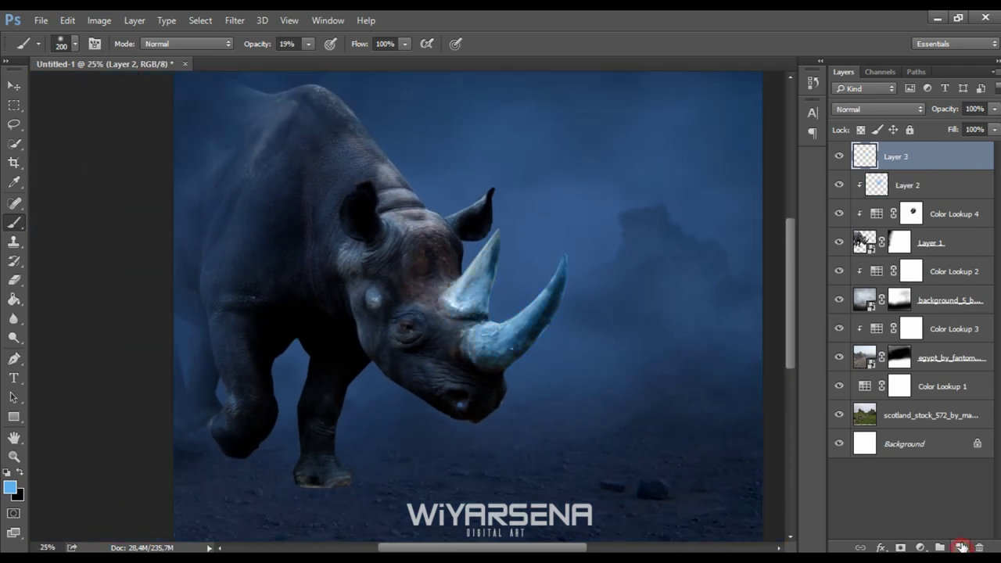
left_click(866, 111)
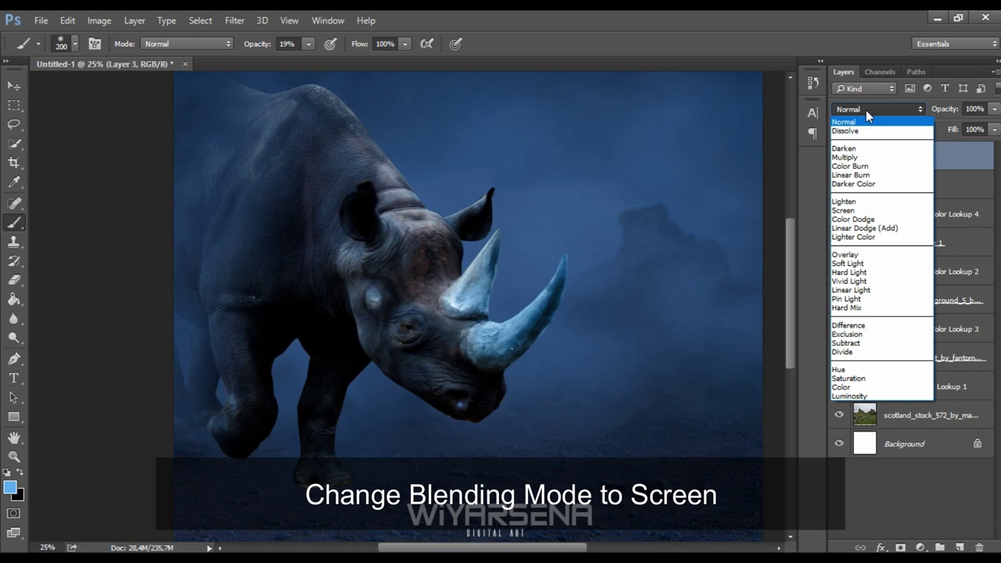
left_click(868, 210)
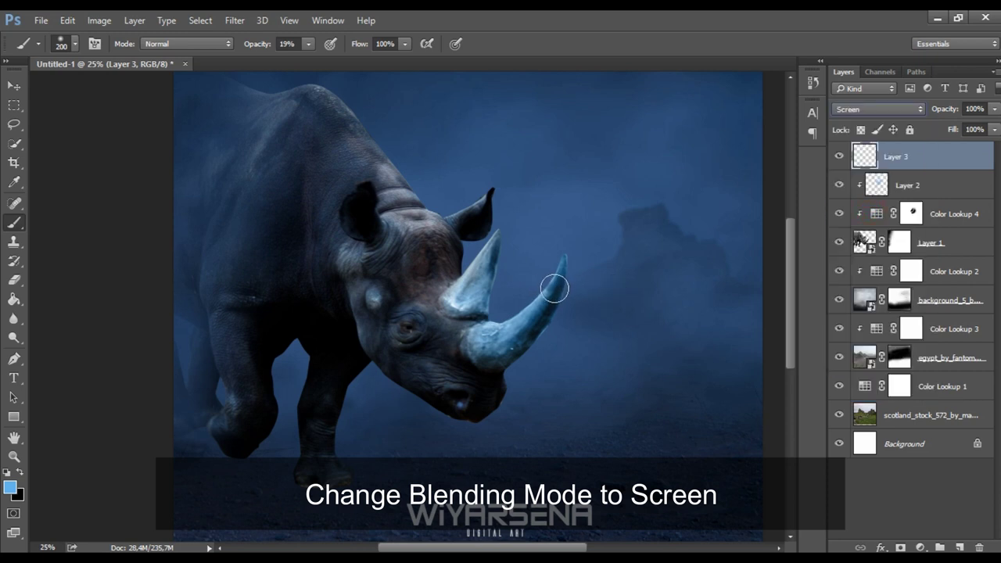
key("bracketright")
key("bracketright")
key("bracketright")
left_click_drag(558, 273, 509, 323)
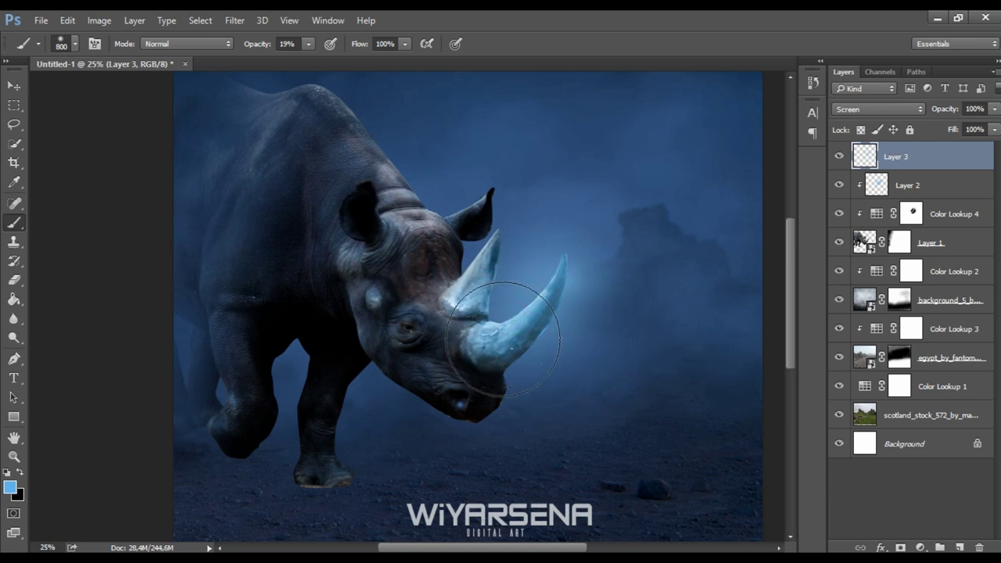
key("bracketright")
left_click_drag(617, 251, 571, 272)
key("bracketleft")
key("bracketleft")
key("bracketleft")
left_click_drag(496, 257, 461, 301)
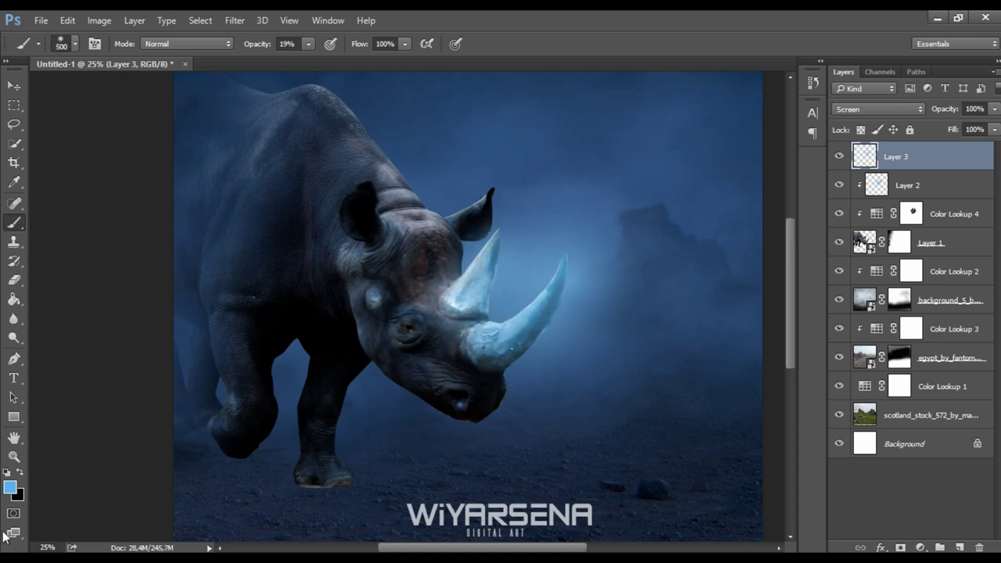
Pick a new light blue and tint the area around the rhino's eye on Layer 2
left_click(11, 488)
left_click(693, 210)
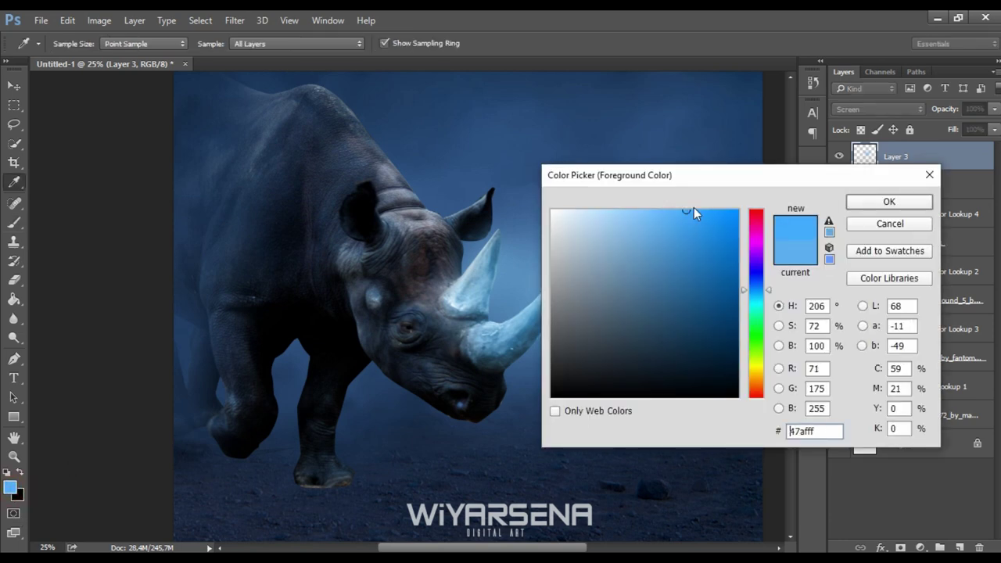
left_click(888, 202)
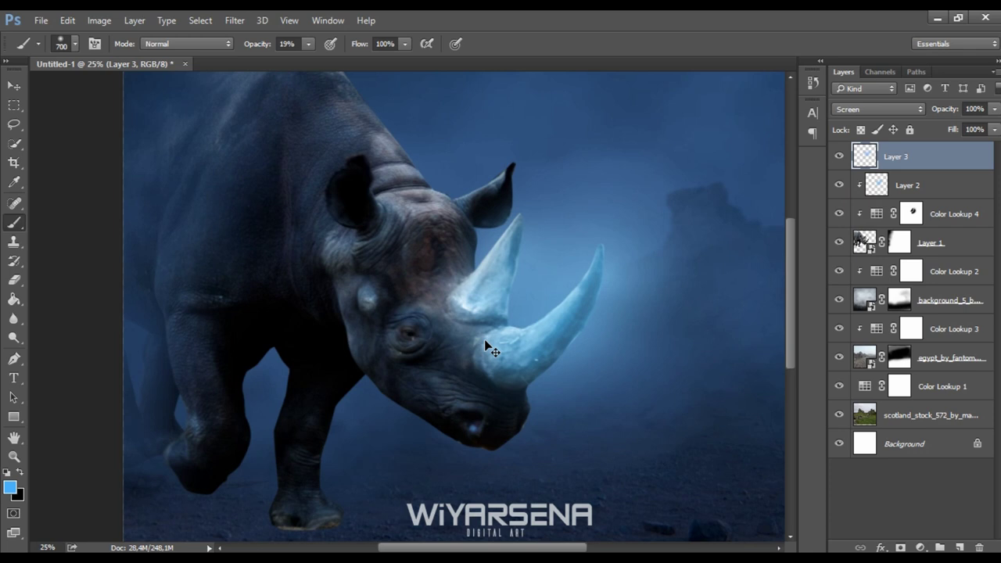
key("ctrl+plus")
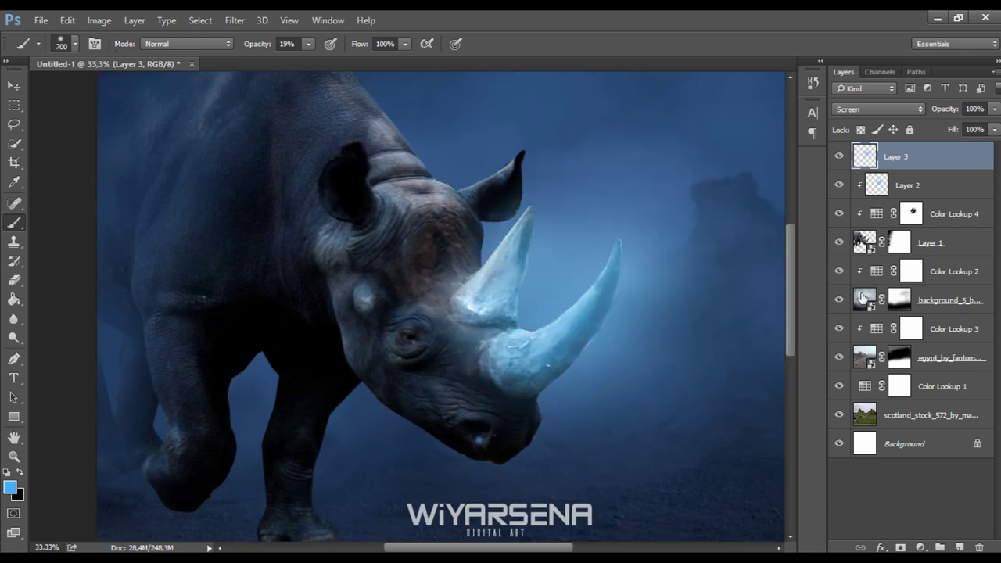
left_click(934, 188)
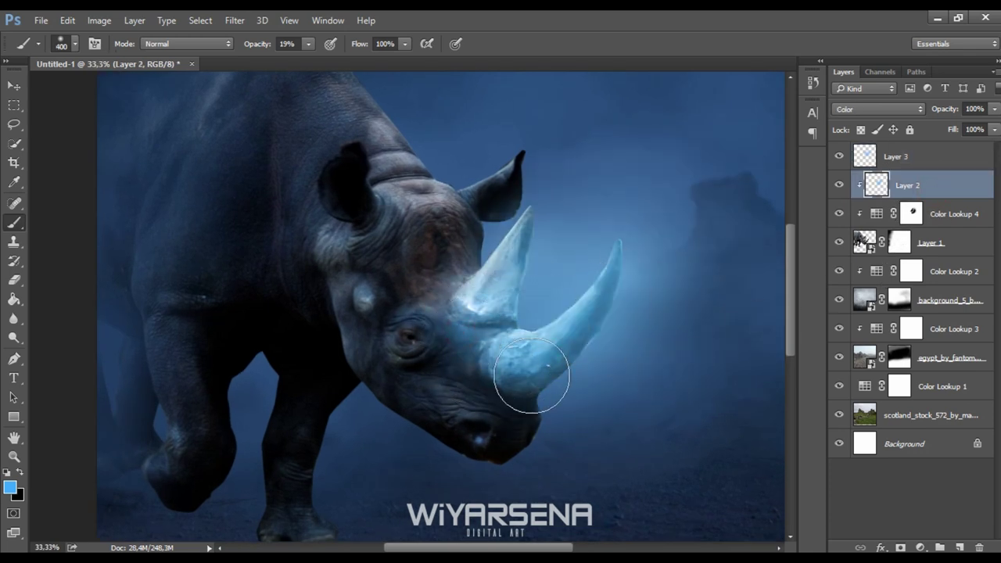
key("ctrl+plus")
key("bracketleft")
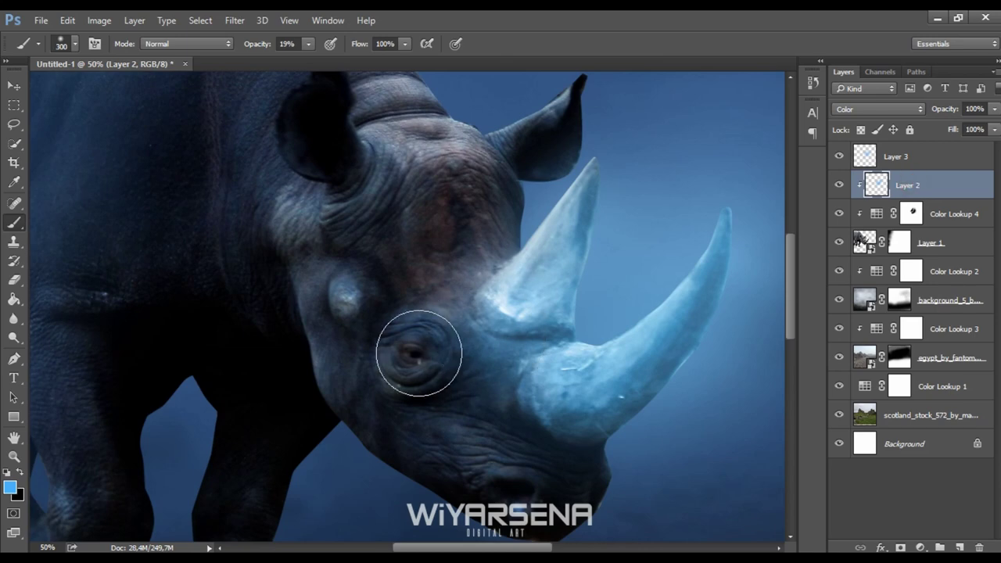
left_click_drag(418, 351, 414, 358)
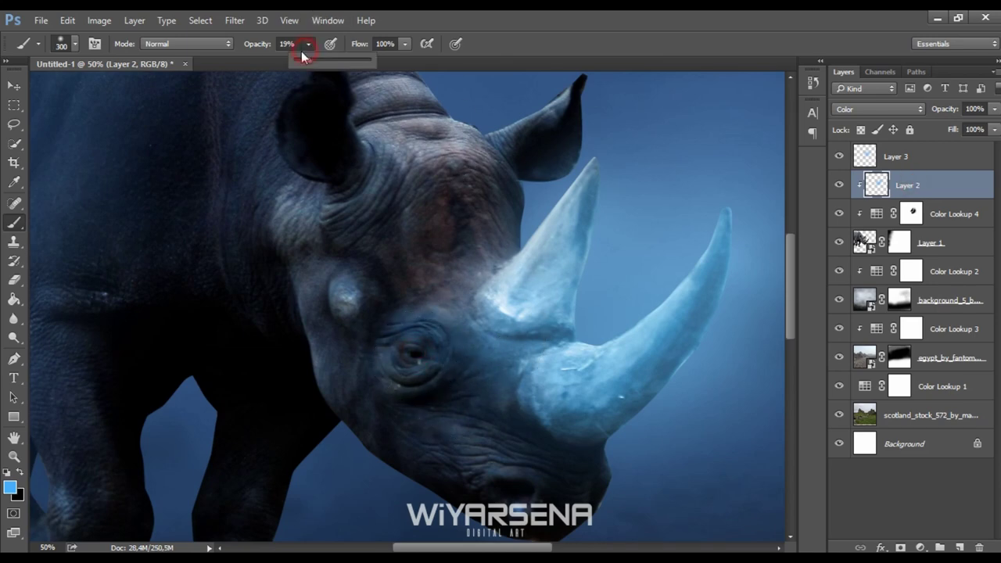
Try an 11% opacity blue stroke over the head's reddish patch, then undo it
left_click_drag(301, 51, 294, 55)
key("bracketright")
key("bracketright")
key("bracketright")
left_click_drag(447, 197, 451, 271)
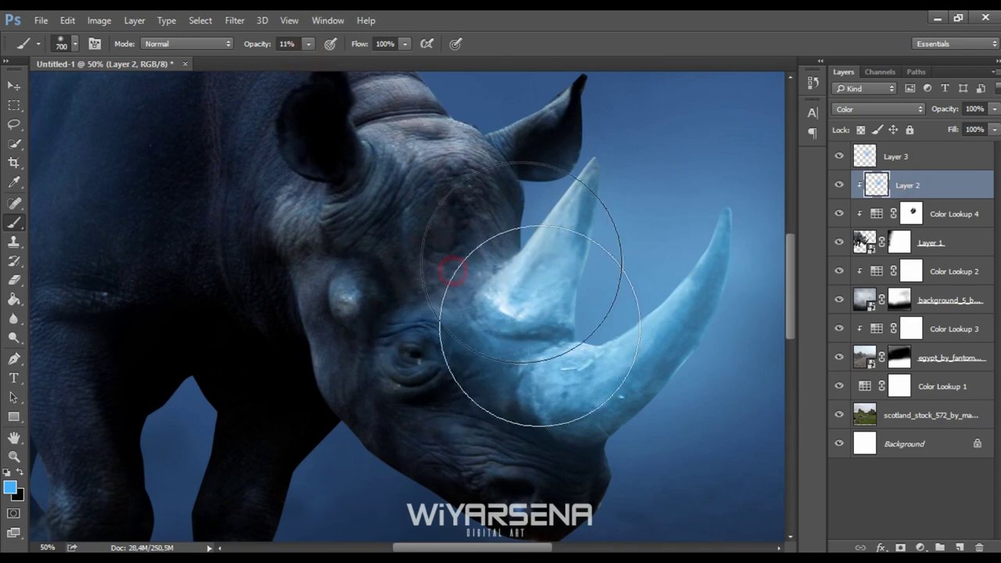
key("ctrl+z")
key("bracketleft")
key("bracketleft")
key("bracketleft")
key("bracketleft")
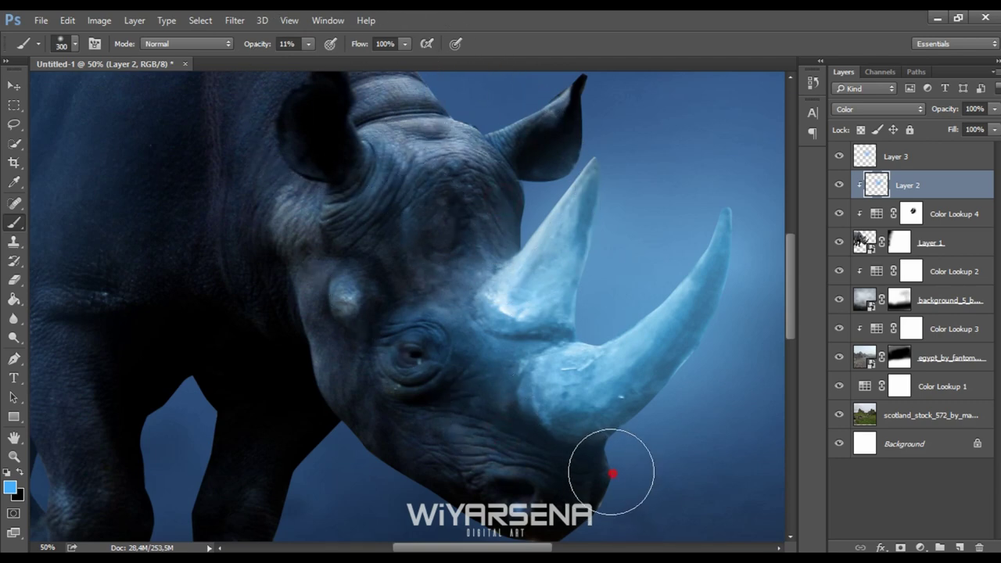
key("ctrl+minus")
key("ctrl+minus")
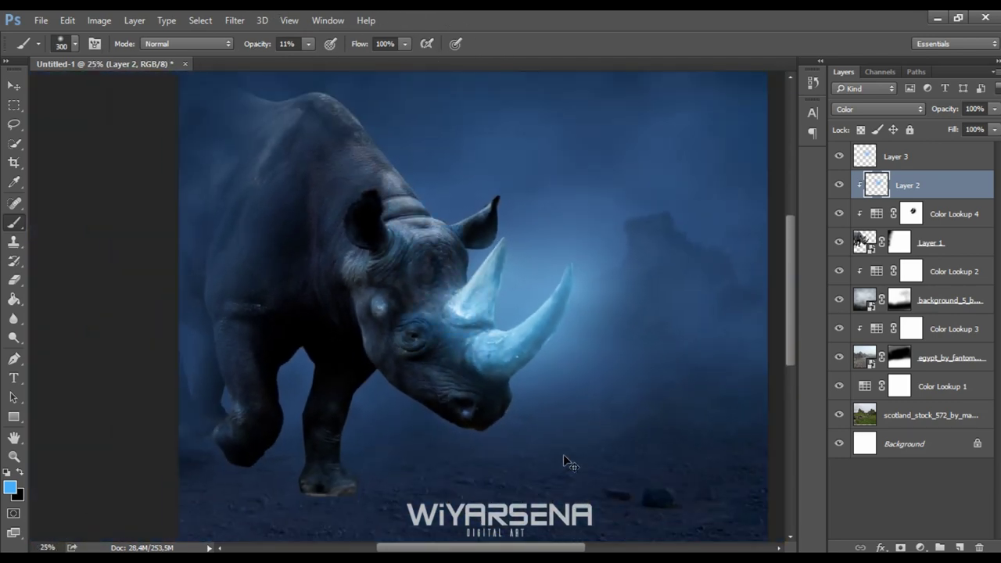
key("ctrl+minus")
key("ctrl+plus")
left_click_drag(500, 347, 530, 401)
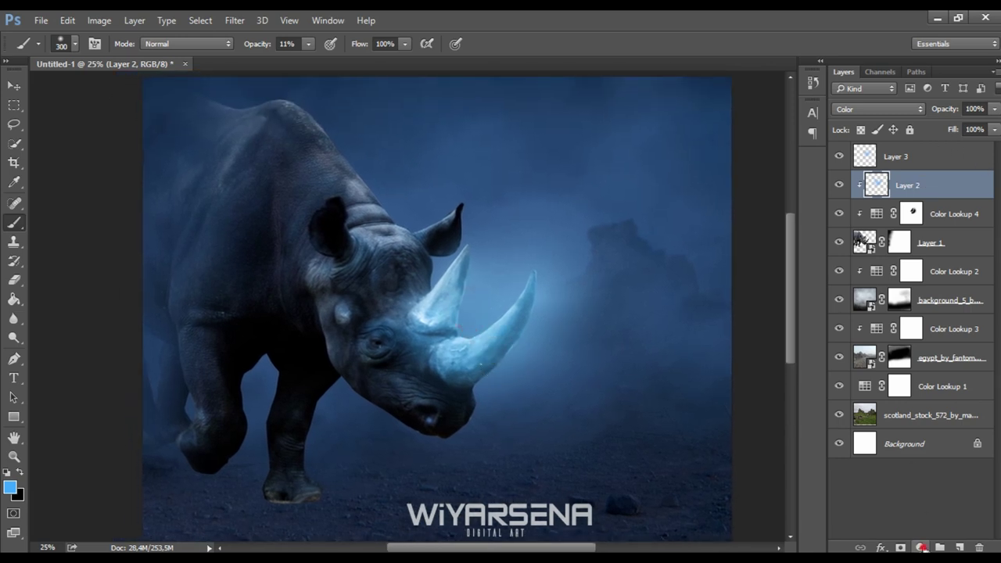
left_click(921, 547)
Add a Brightness/Contrast adjustment clipped to Layer 2 with contrast set to 6
left_click(890, 283)
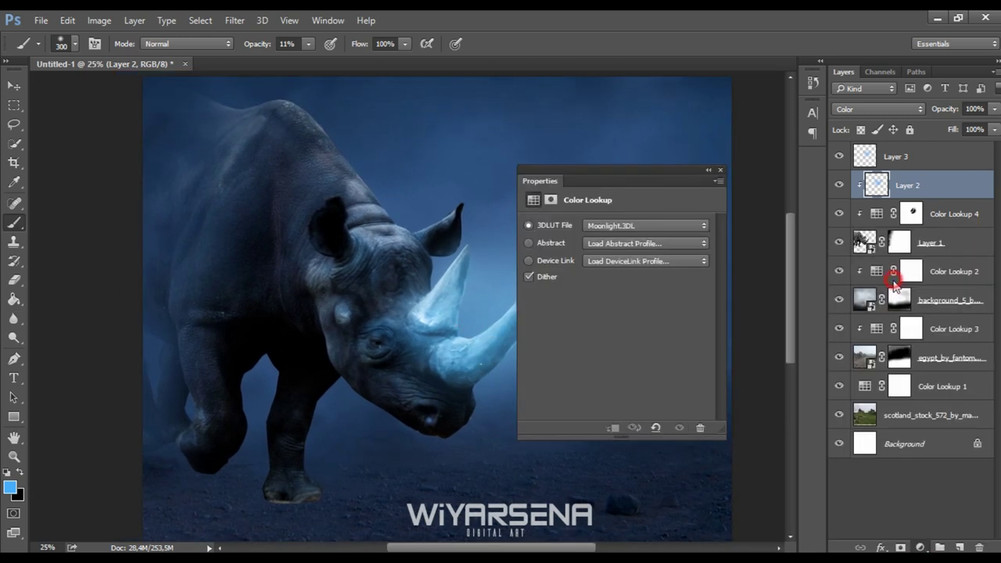
left_click(615, 427)
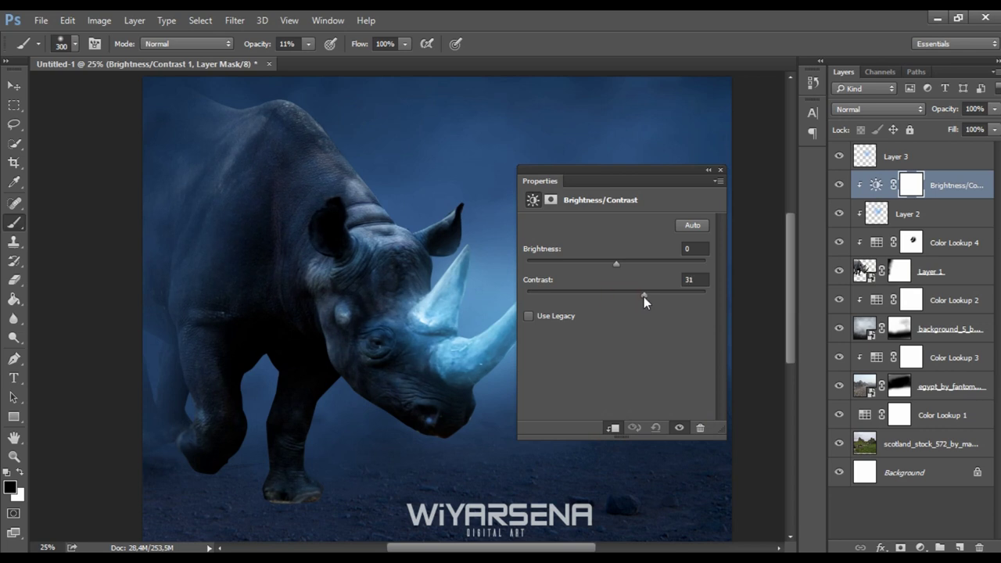
left_click_drag(643, 296, 621, 298)
left_click(720, 169)
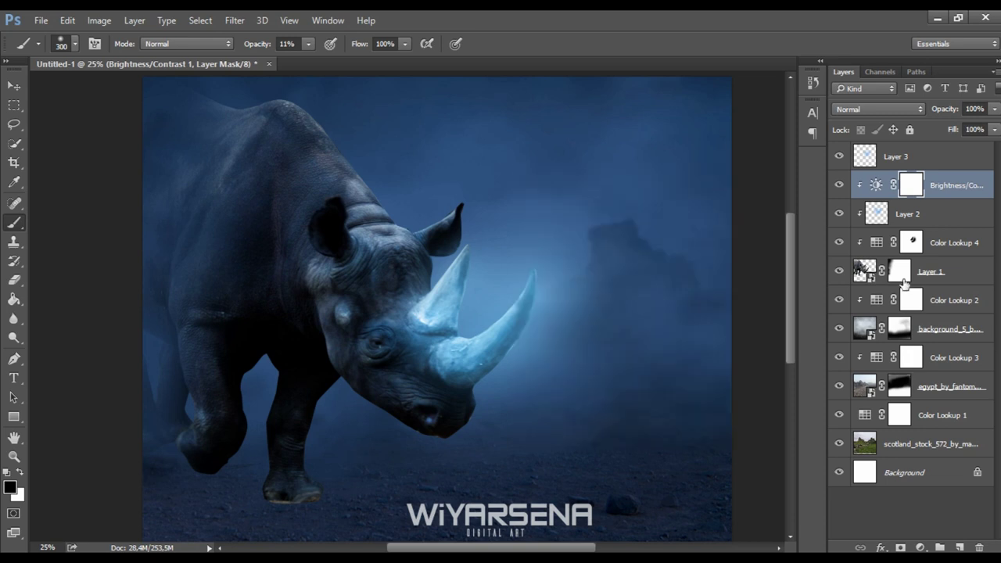
left_click(899, 278)
key("ctrl+plus")
Rename the rhino layer RHINO, target its mask and set a black brush at 42% opacity
double_click(932, 271)
type("RHINO")
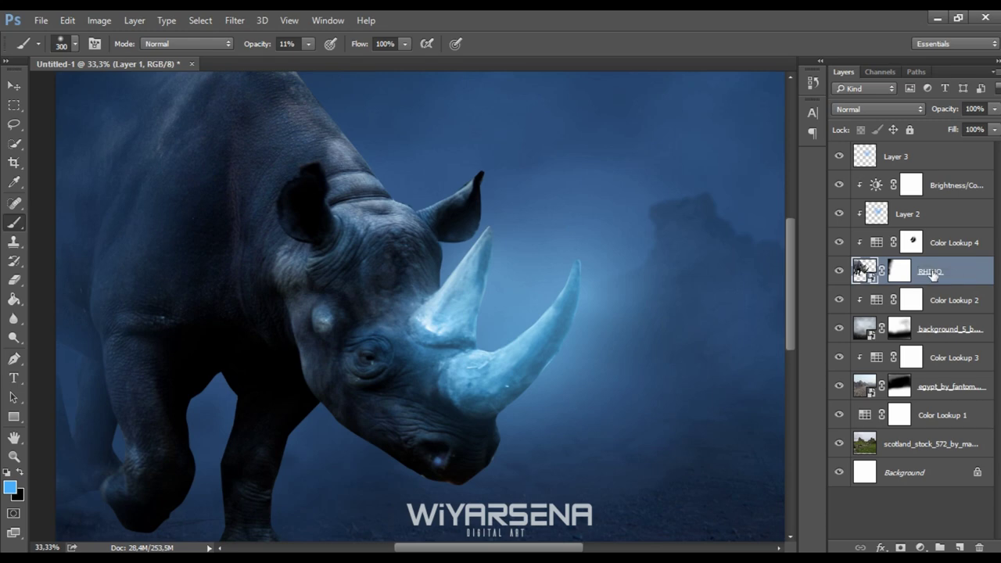
mouse_move(207, 332)
left_mouse_down()
mouse_move(376, 224)
mouse_move(391, 203)
left_mouse_up()
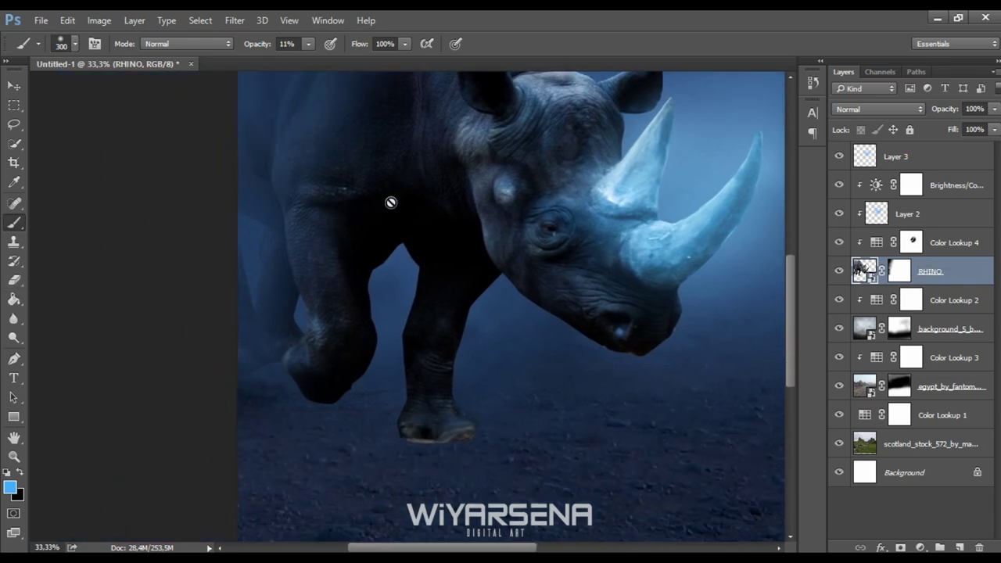
scroll(278, 340, "up", 1)
scroll(236, 346, "up", 1)
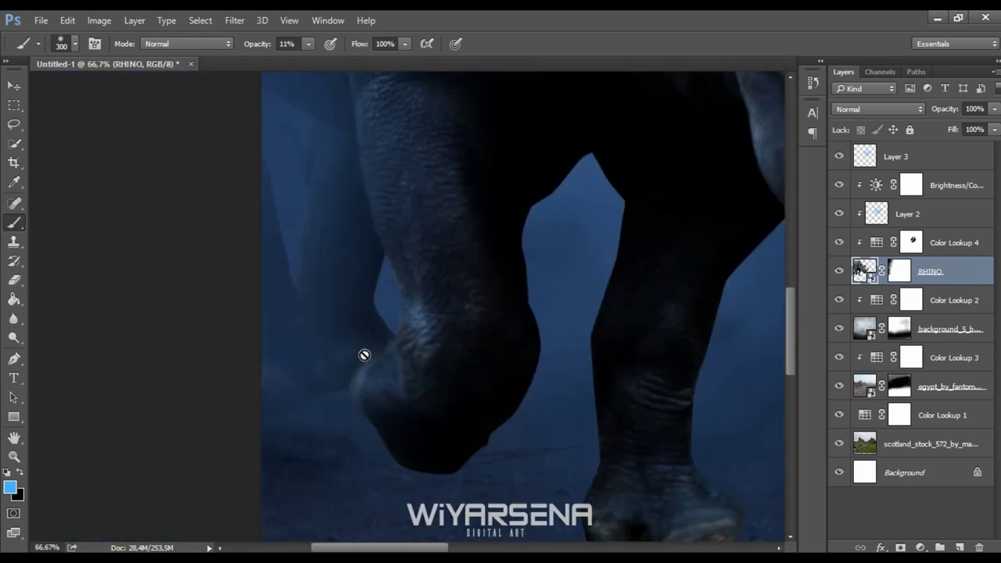
key("ctrl+backslash")
key("d")
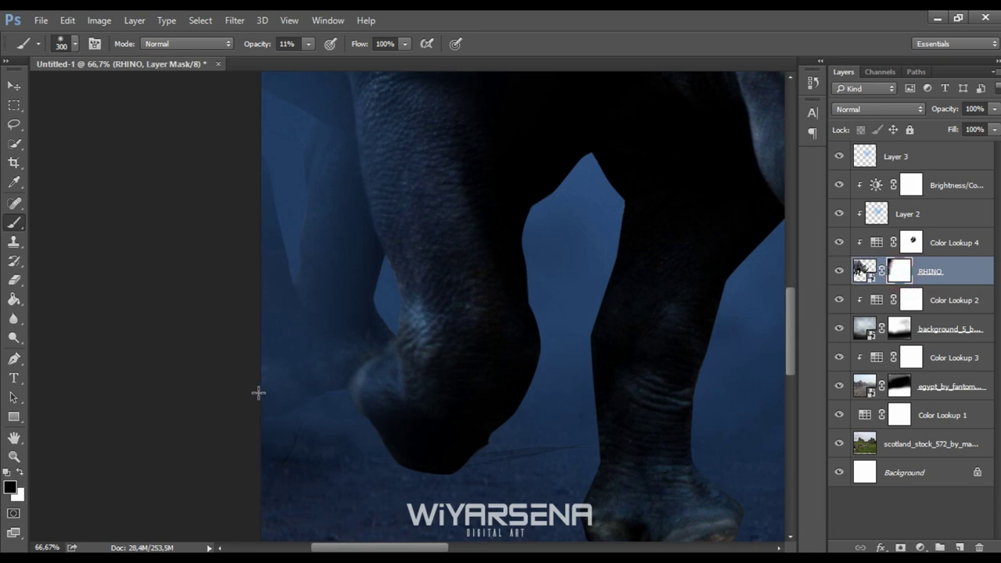
key("bracketleft")
key("bracketleft")
key("bracketleft")
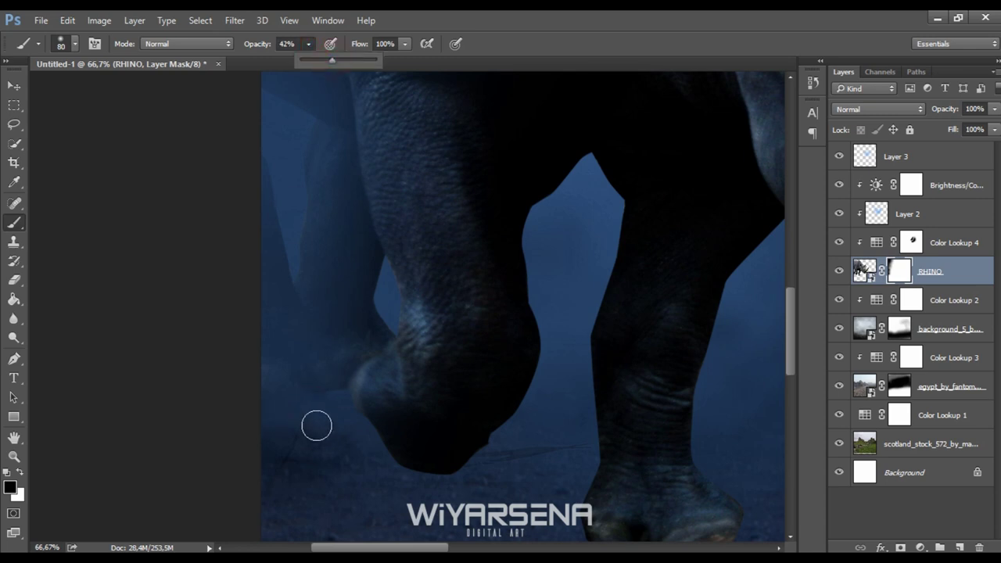
left_click(310, 405)
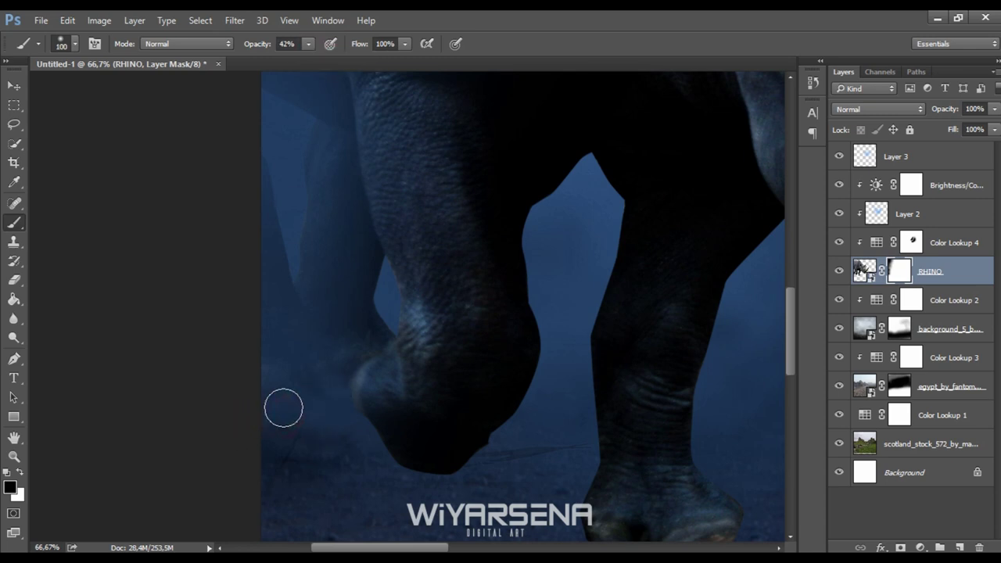
Fade the bottom of the rhino's front foot softly into the rocky ground
left_click_drag(576, 522, 335, 340)
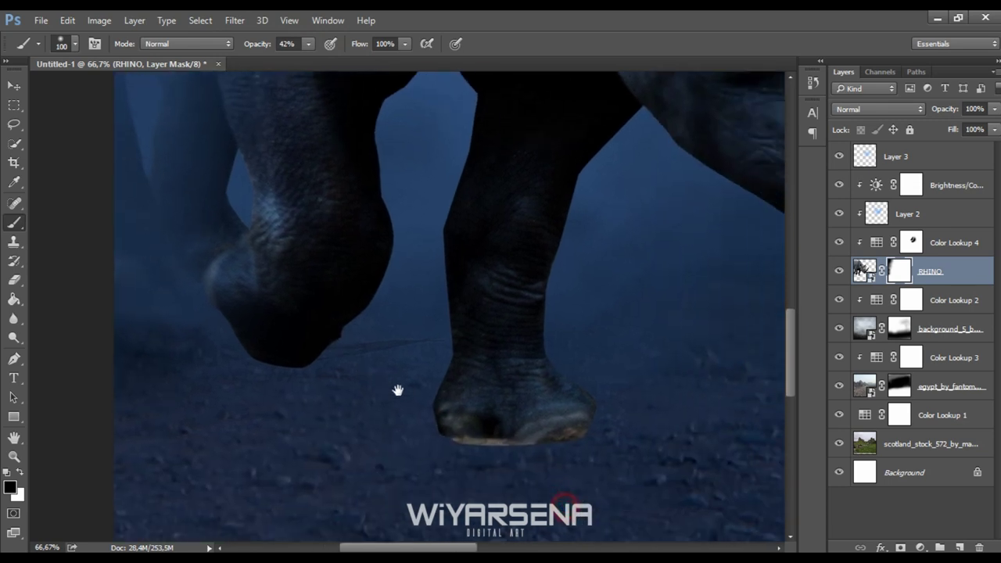
key("ctrl+plus")
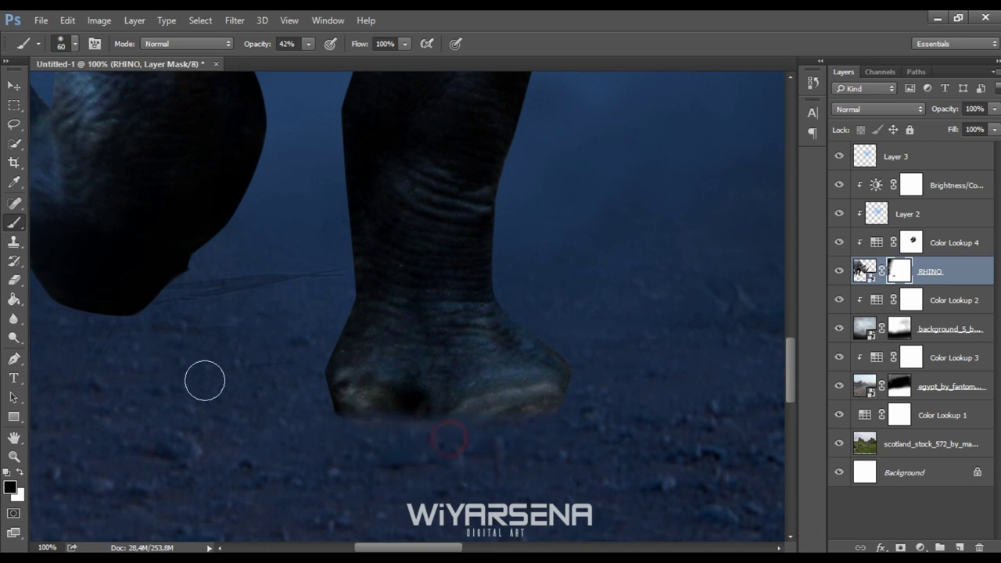
scroll(290, 336, "down", 3)
scroll(351, 411, "down", 1)
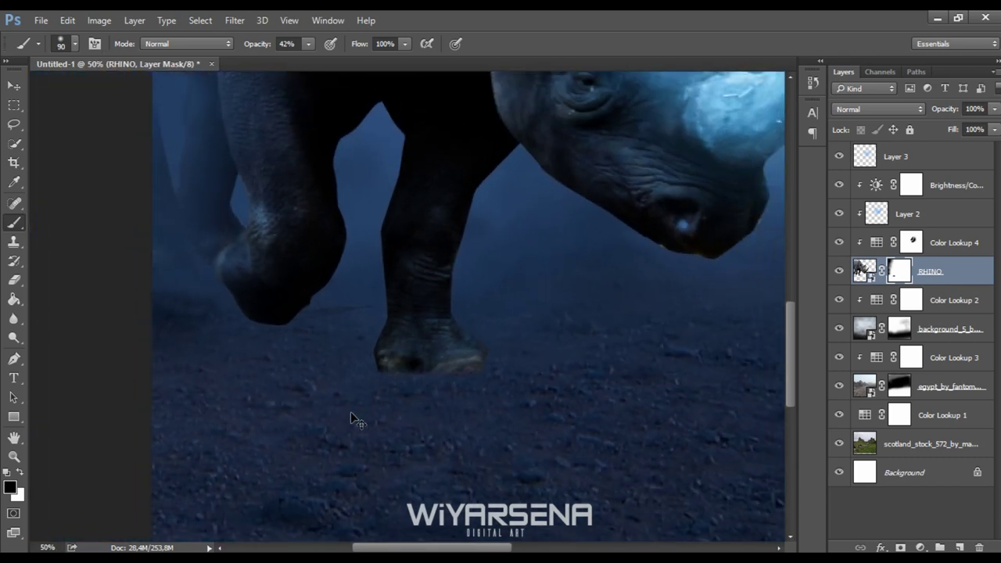
left_click_drag(379, 316, 360, 332)
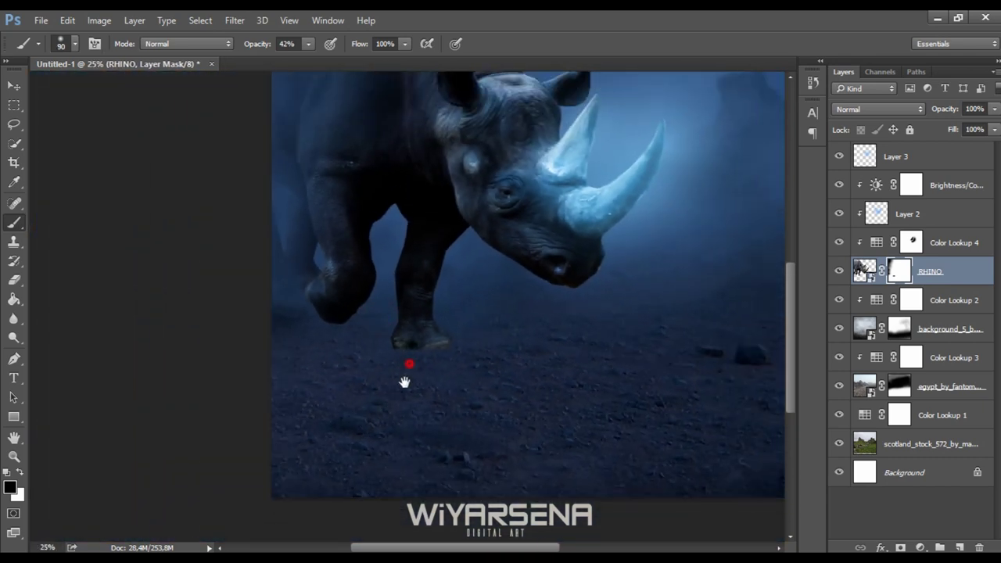
left_click_drag(405, 382, 354, 402)
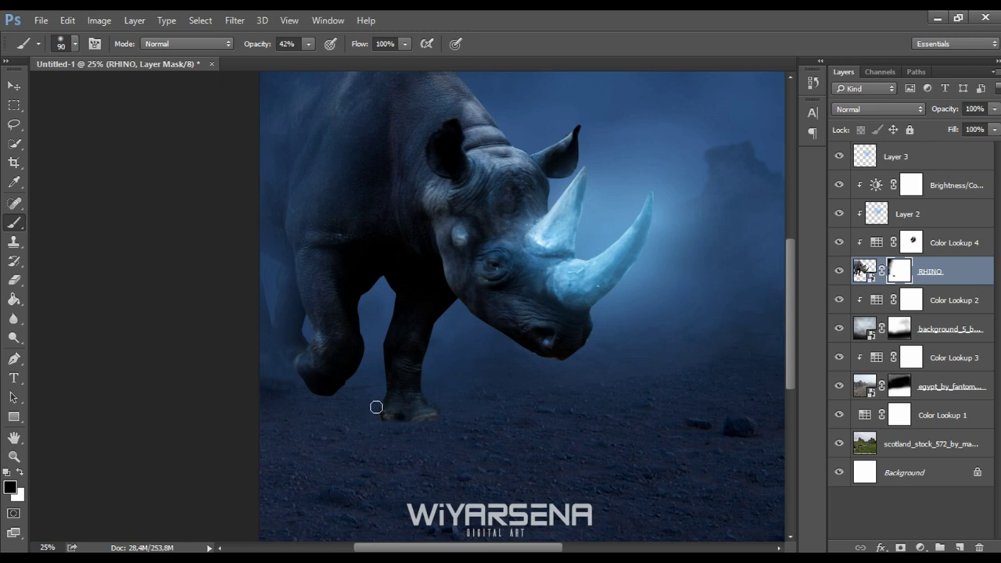
Name the fog layer FOG, target its mask and zoom onto the rhino's legs
double_click(923, 333)
type("FOG")
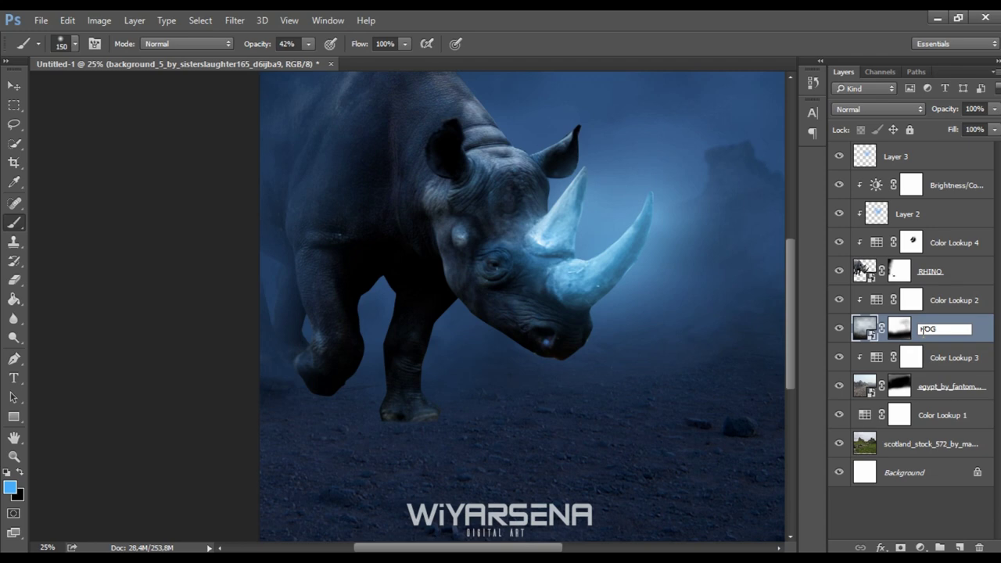
key("Return")
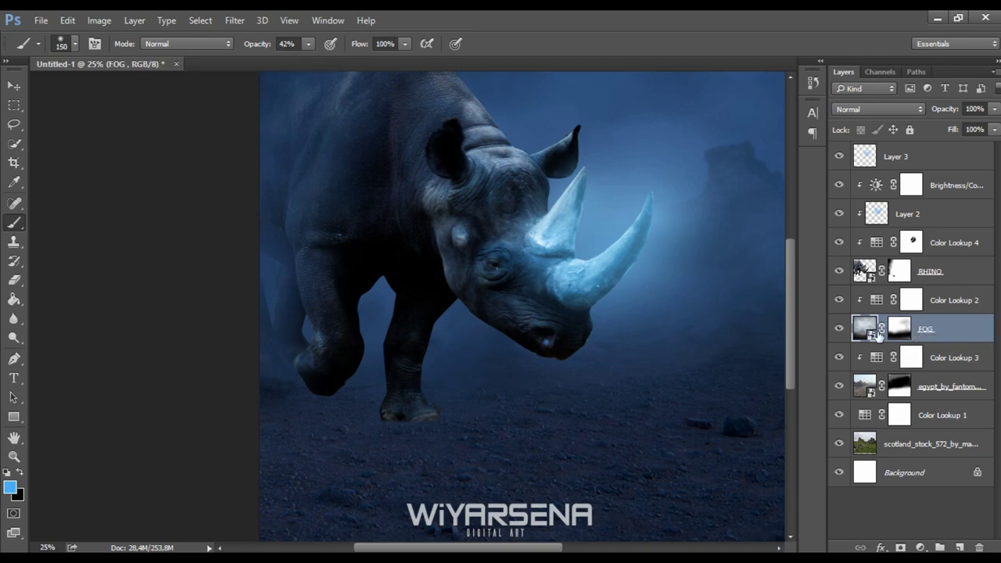
left_click(901, 329)
key("ctrl+plus")
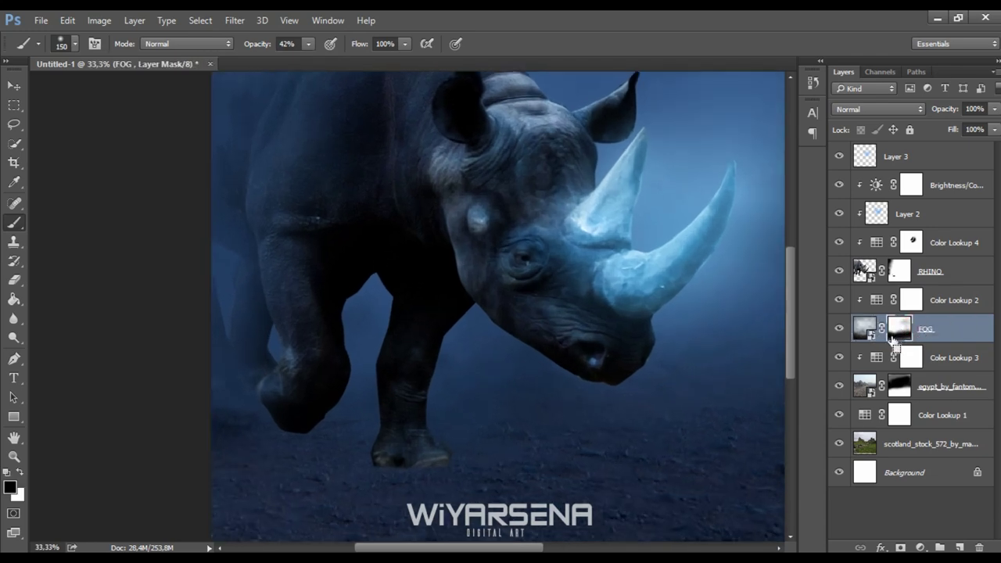
key("ctrl+plus")
left_click_drag(401, 397, 433, 259)
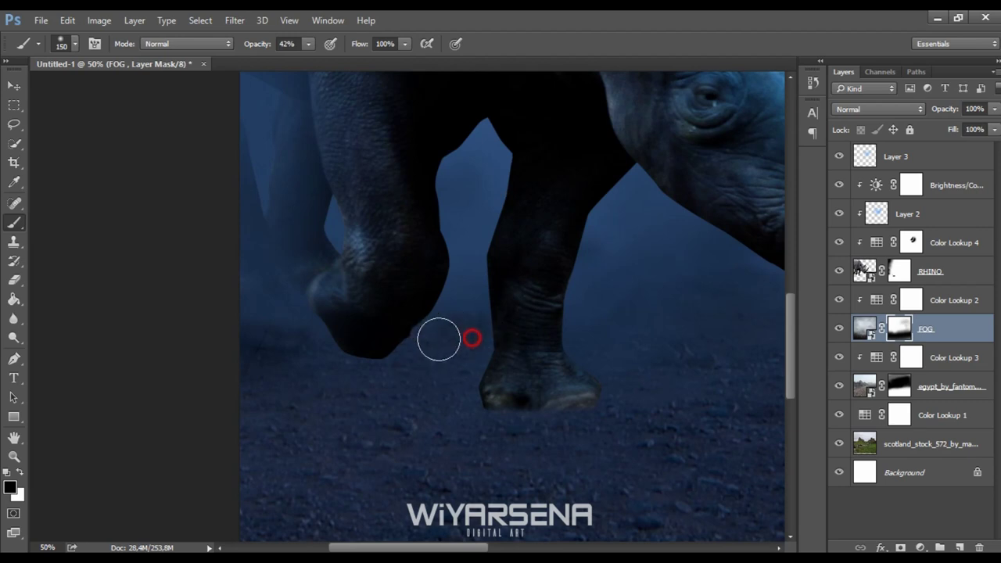
Paint black on the FOG mask to thin the fog around the rhino's legs
key("bracketright")
key("bracketright")
key("bracketright")
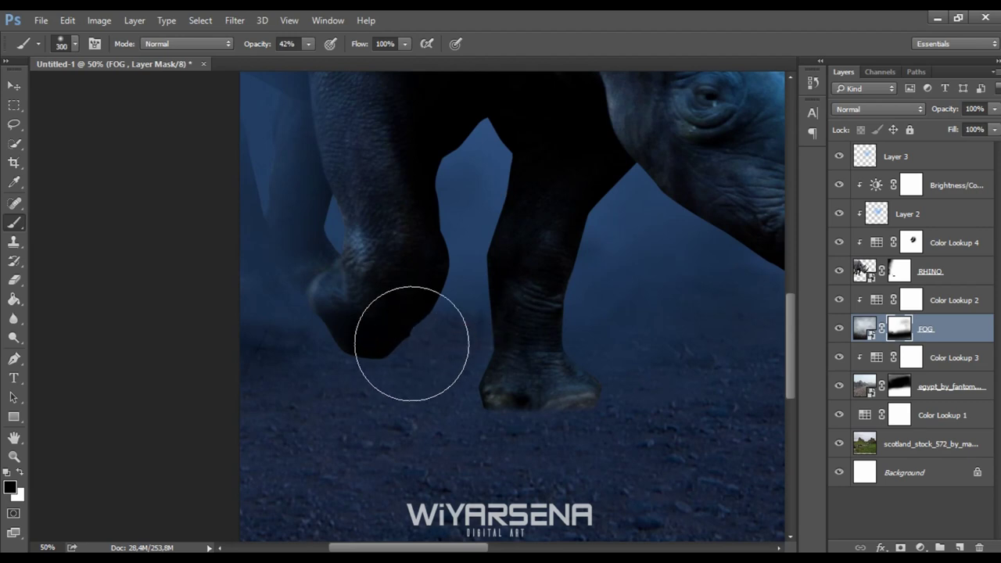
key("bracketright")
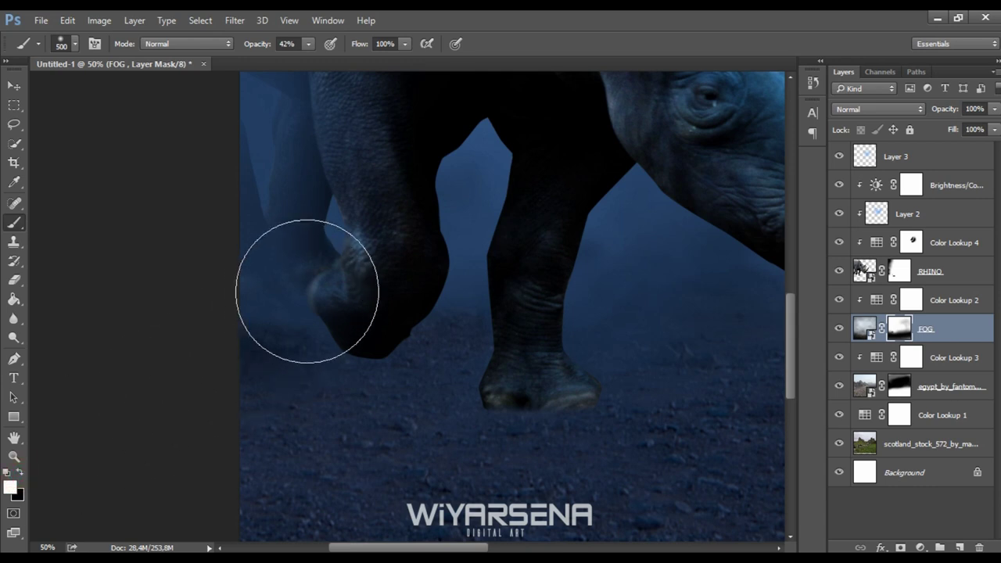
key("bracketleft")
key("bracketleft")
left_click(373, 277)
left_click(409, 284)
left_click(493, 293)
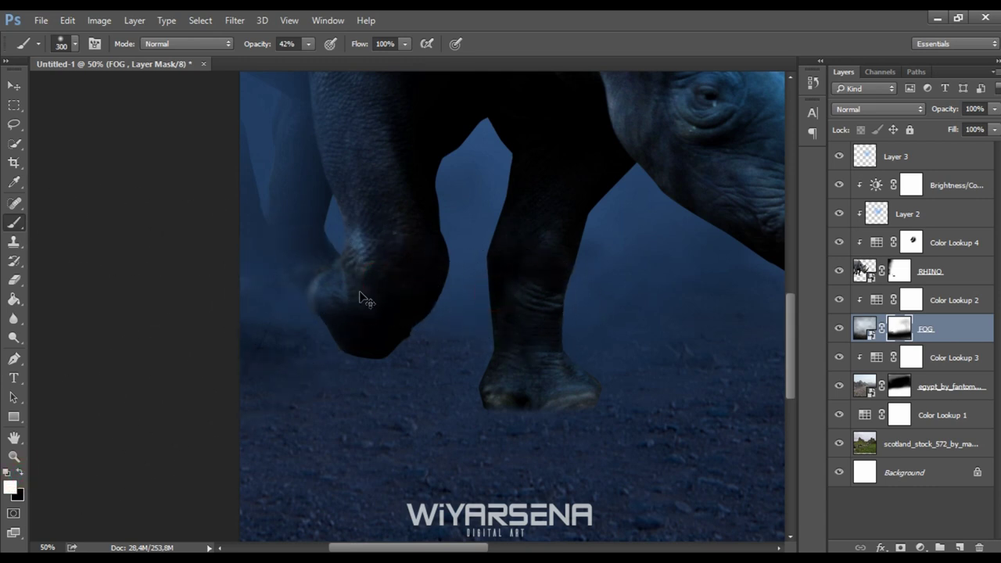
scroll(366, 309, "down", 1)
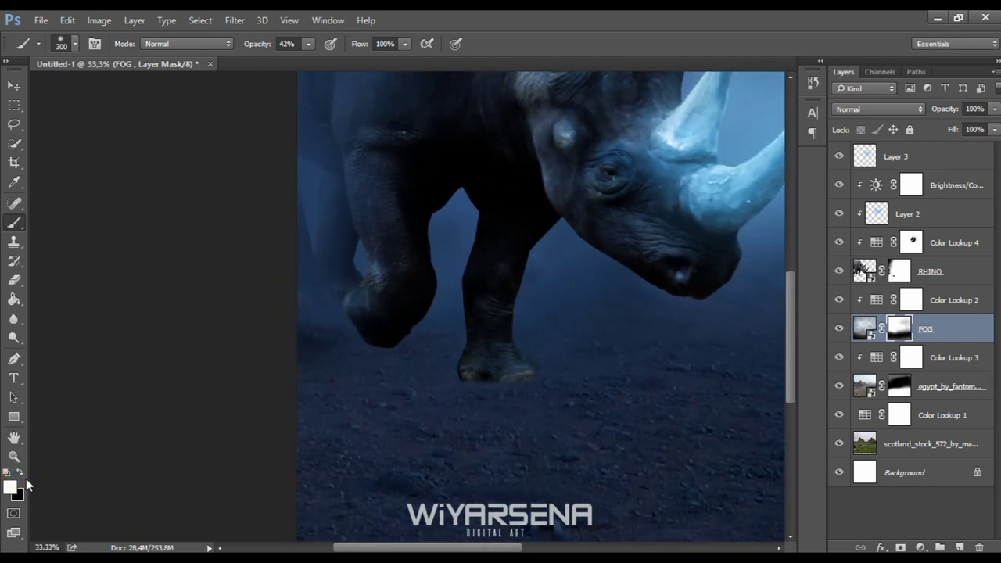
With a larger brush, clear more fog near the rhino's feet
key("bracketright")
key("bracketright")
left_click(328, 353)
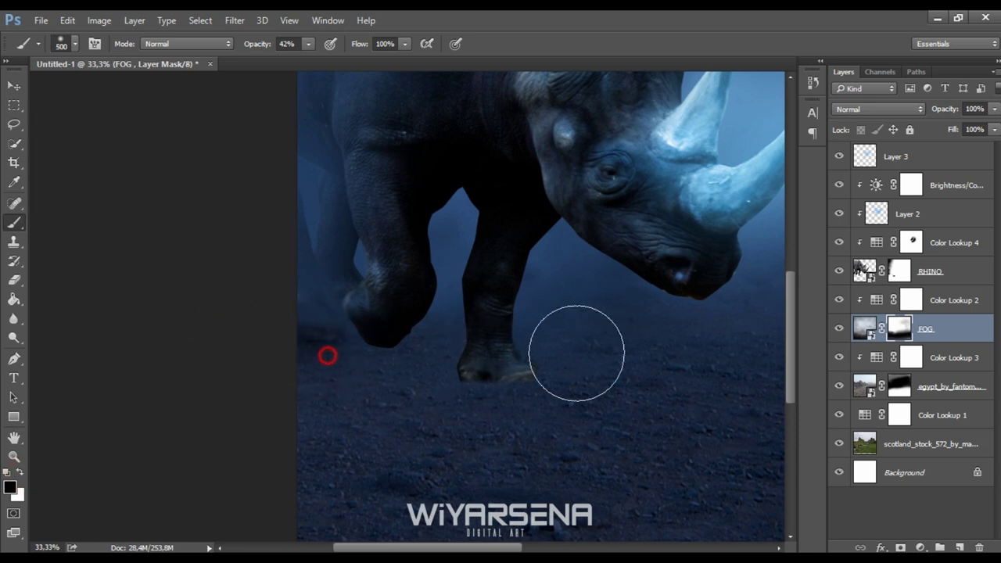
left_click(478, 349)
scroll(691, 394, "down", 2)
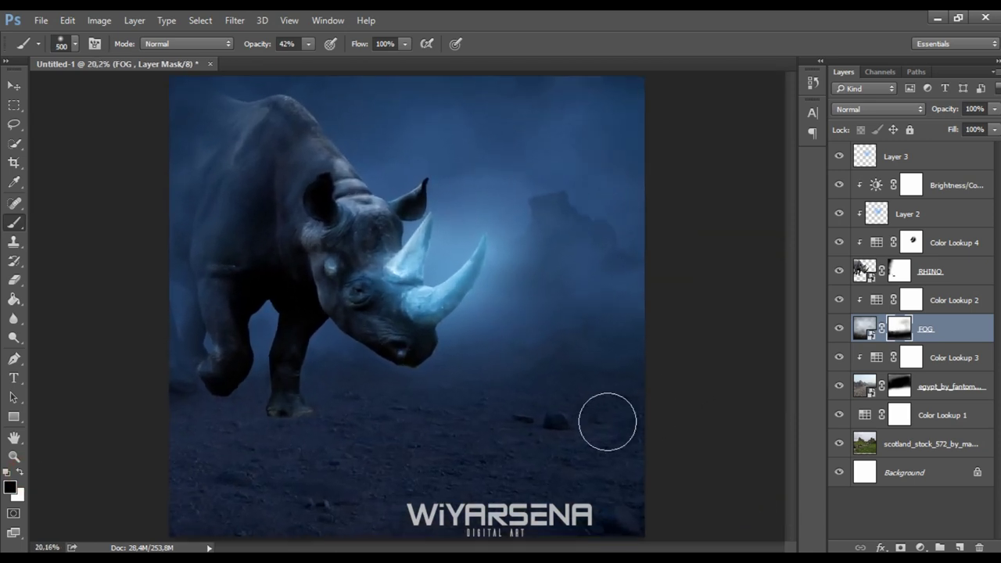
left_click(16, 84)
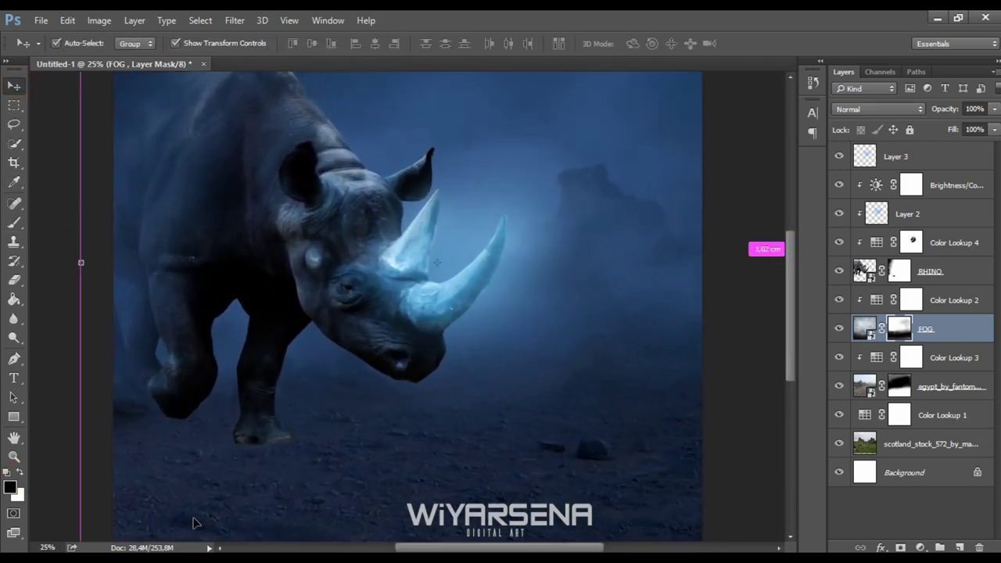
Stretch the FOG image past the canvas's bottom and left edges and commit
scroll(235, 520, "down", 3)
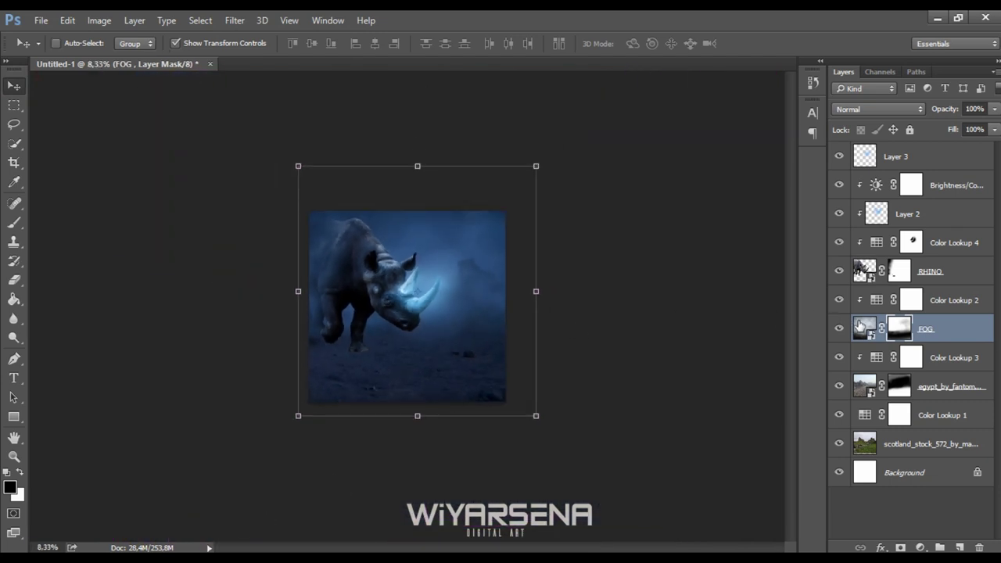
left_click(865, 329)
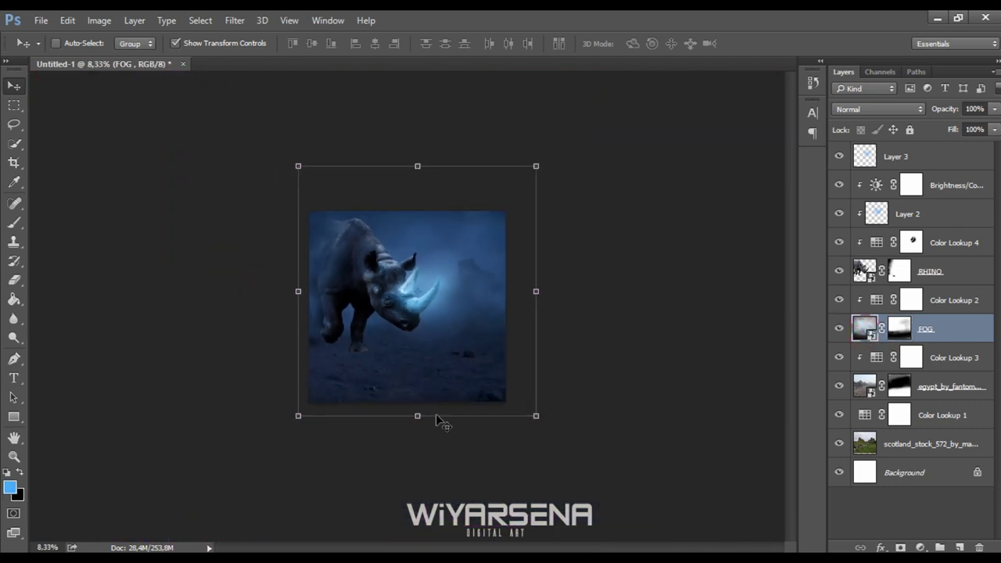
left_click_drag(418, 416, 417, 427)
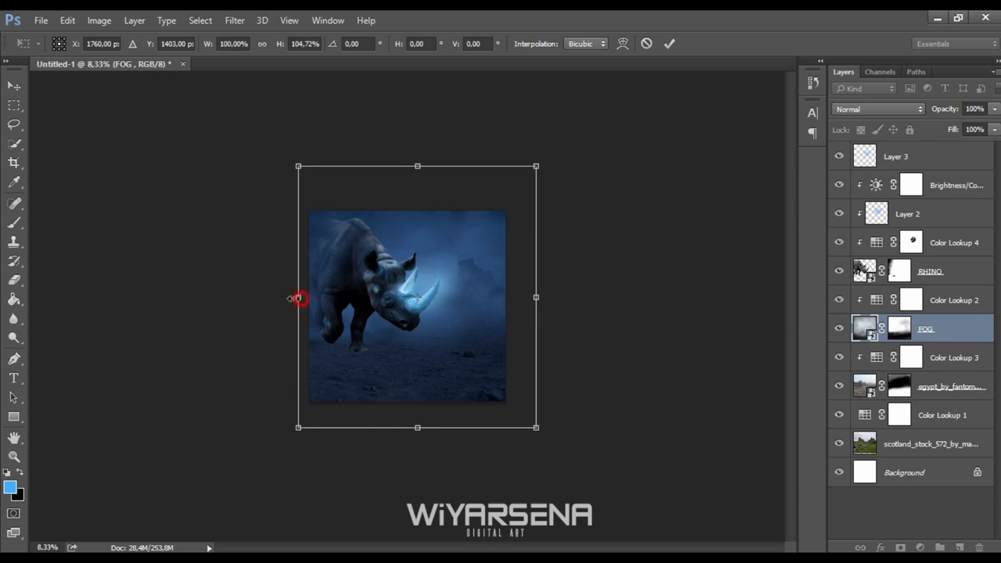
left_click_drag(298, 297, 278, 298)
mouse_move(278, 428)
left_mouse_down()
mouse_move(268, 431)
mouse_move(309, 439)
left_mouse_up()
left_click(669, 46)
Zoom back in on the rhino and target the FOG layer mask again
key("ctrl+plus")
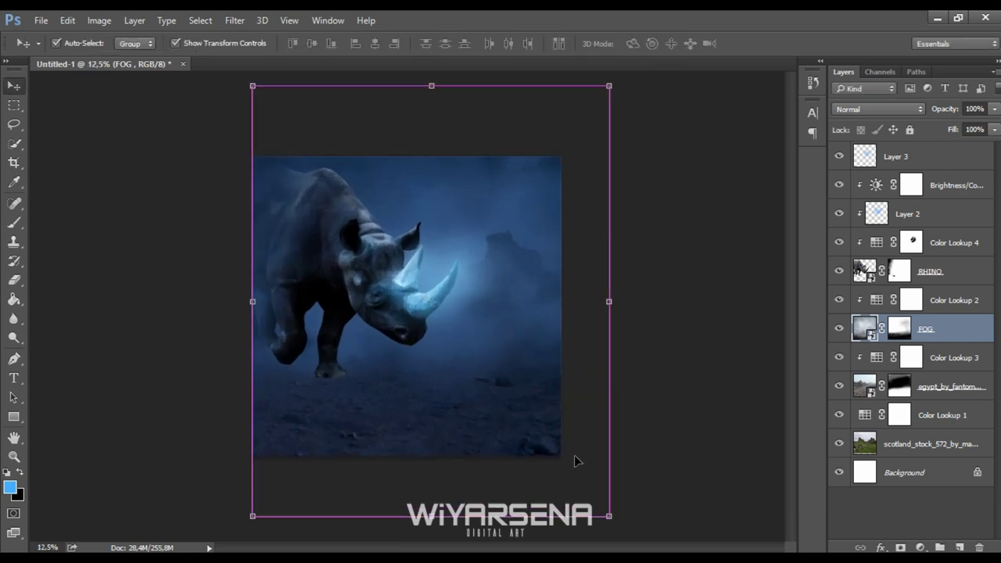
key("ctrl+plus")
key("ctrl+plus")
left_click_drag(454, 424, 471, 406)
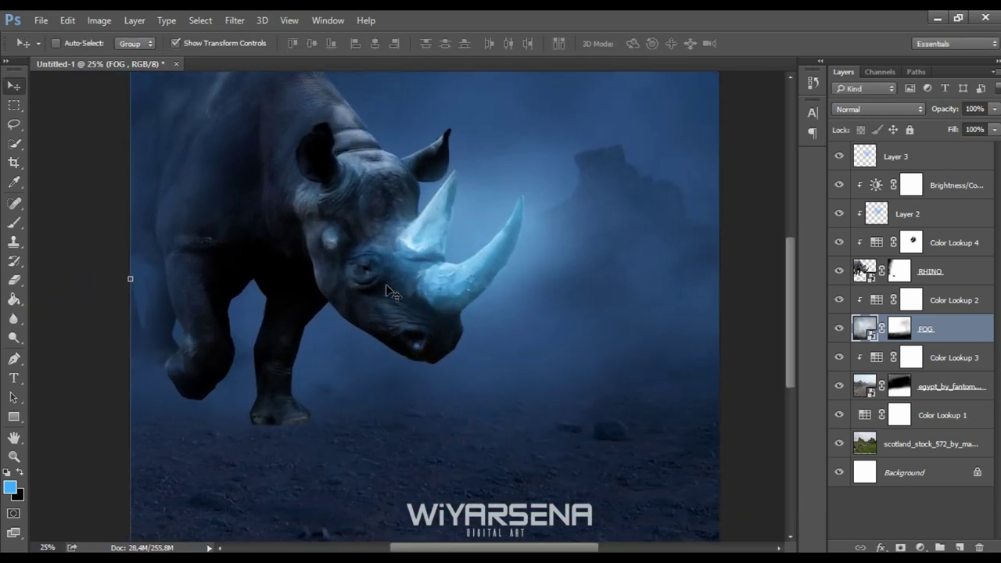
left_click(898, 329)
Paint out fog near the rhino's front foot on the FOG mask
key("b")
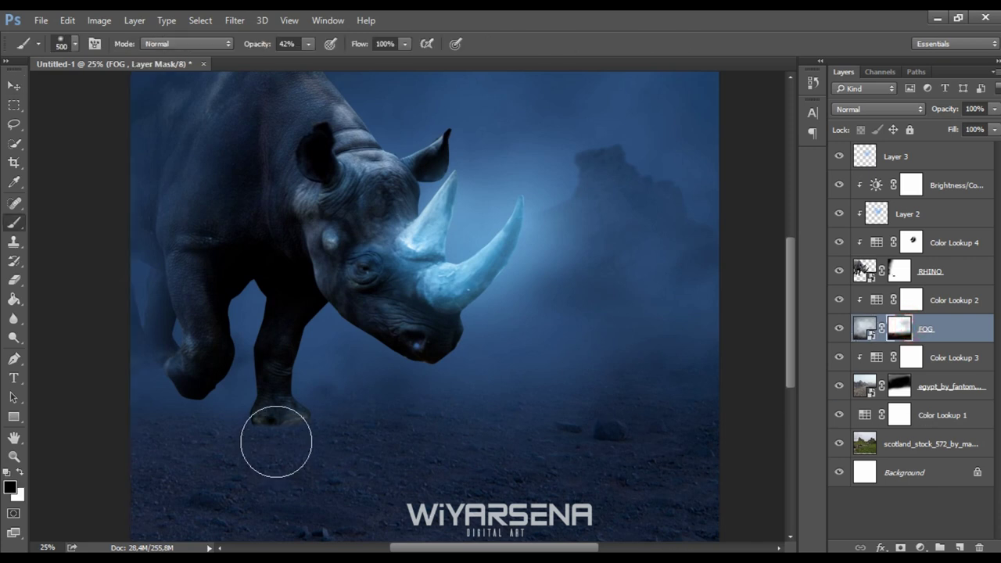
left_click(218, 424)
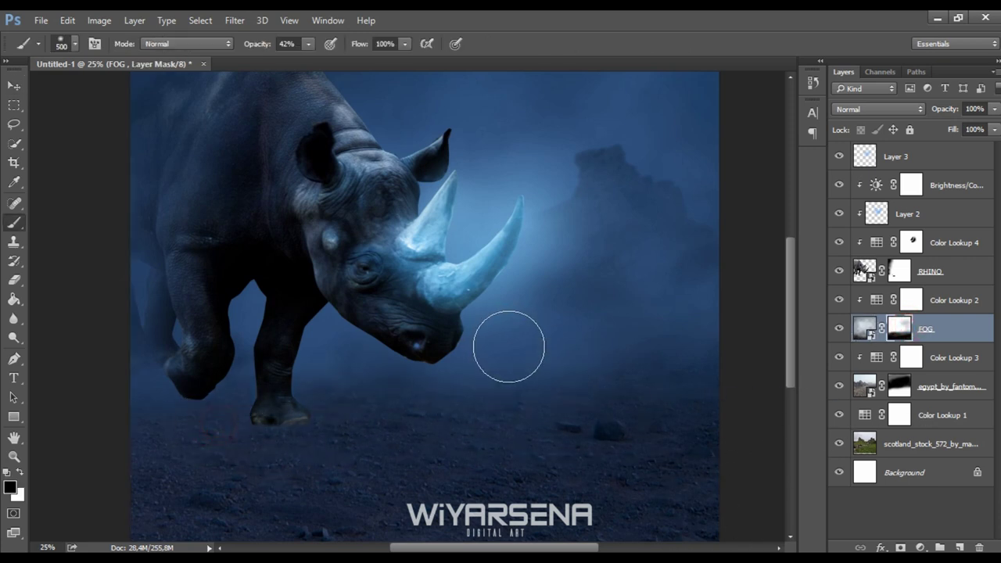
key("ctrl+minus")
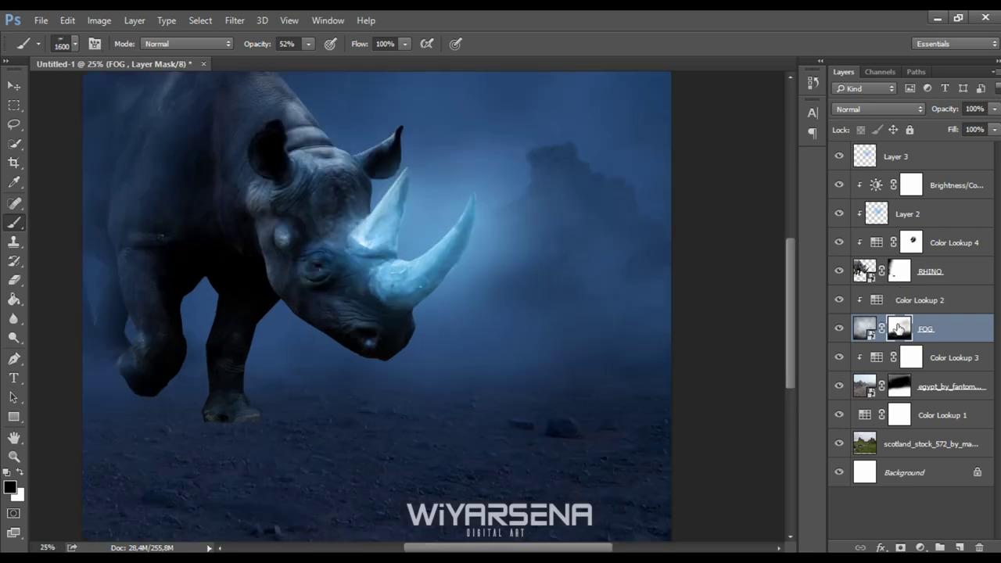
Flatten the brush to a soft 1600 px shape at 52% opacity, then target the Color Lookup 3 mask
left_click(903, 389)
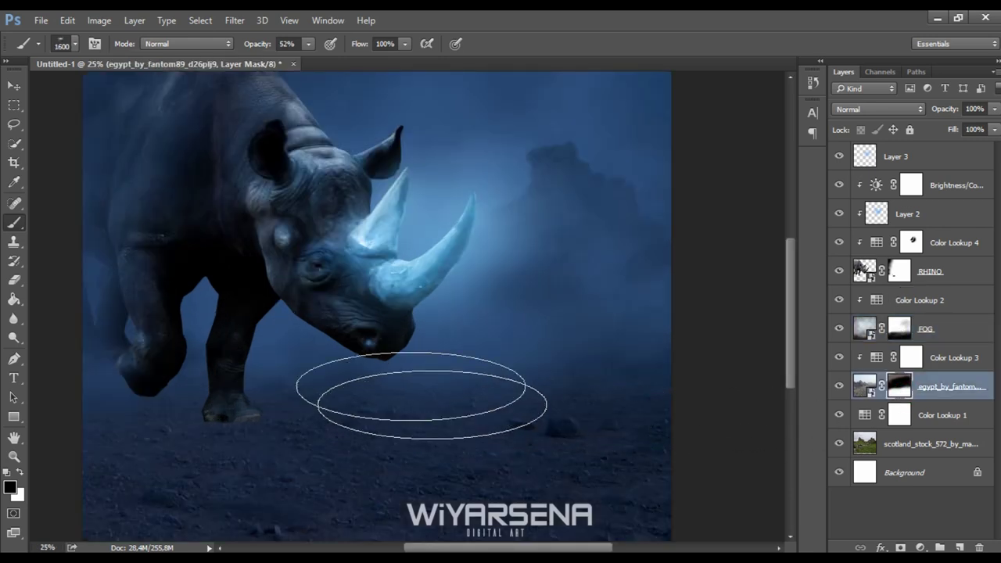
left_click(63, 46)
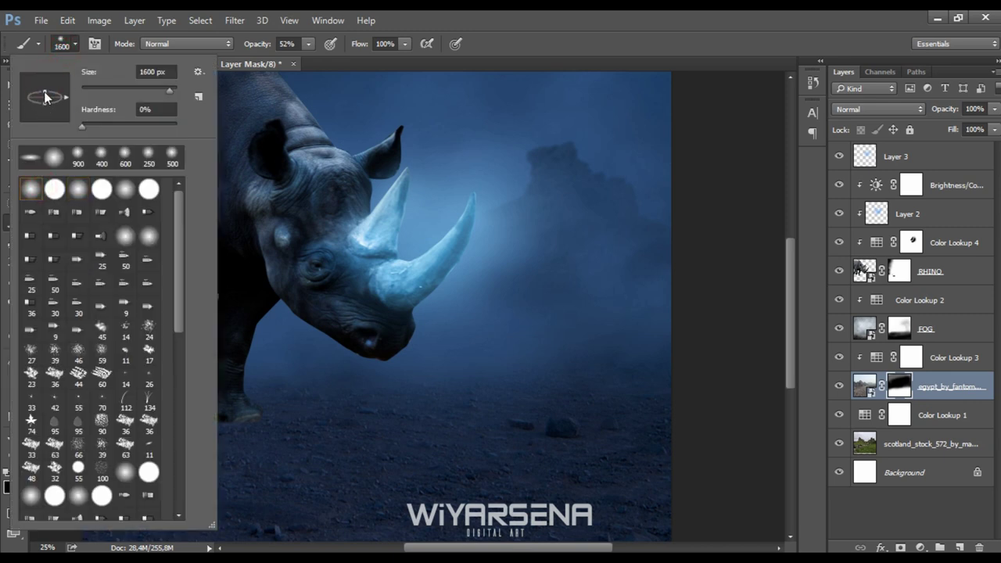
left_click(355, 438)
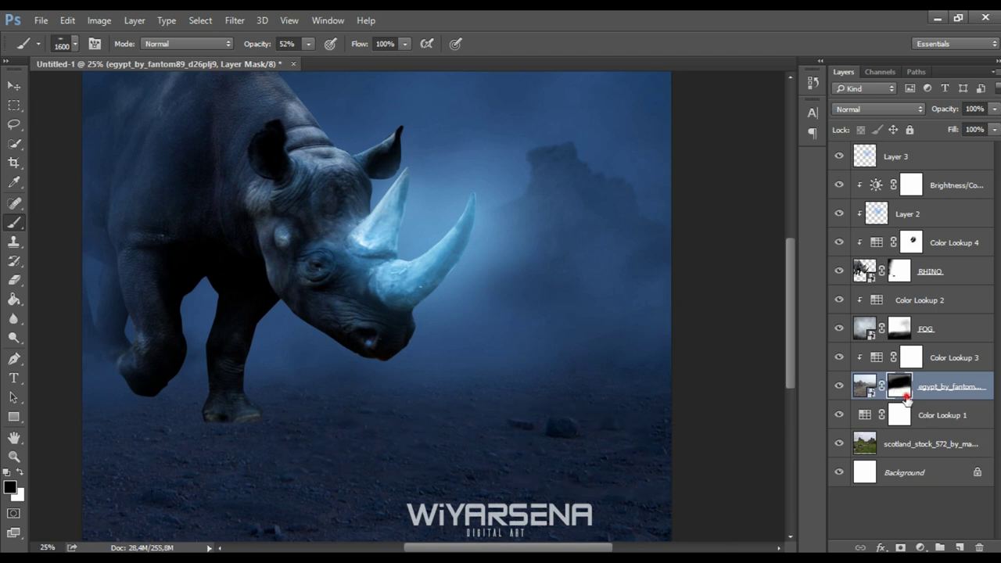
left_click(913, 360)
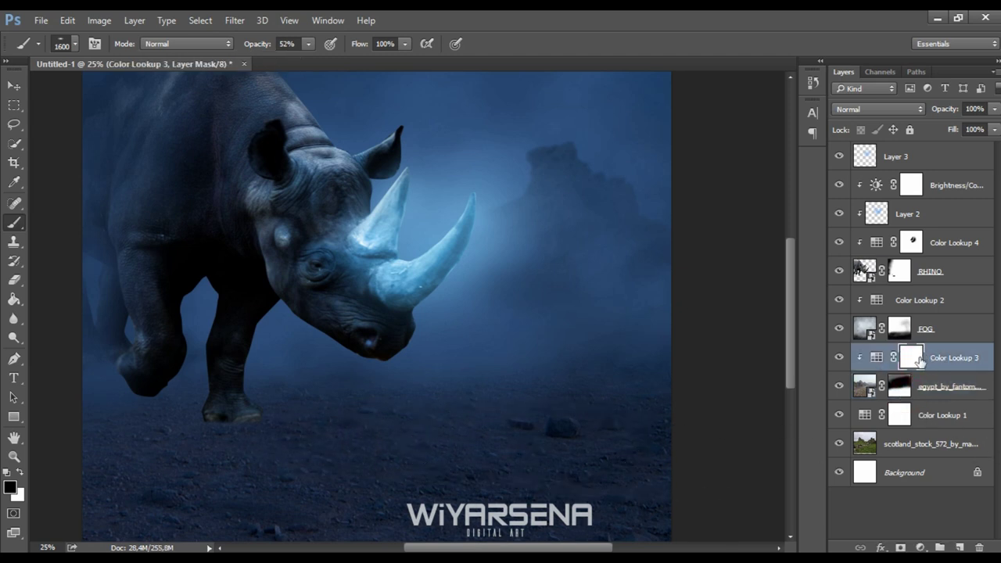
Paint soft 15% black strokes on the Color Lookup 3 mask across the ground below the rhino
left_click_drag(224, 324, 336, 297)
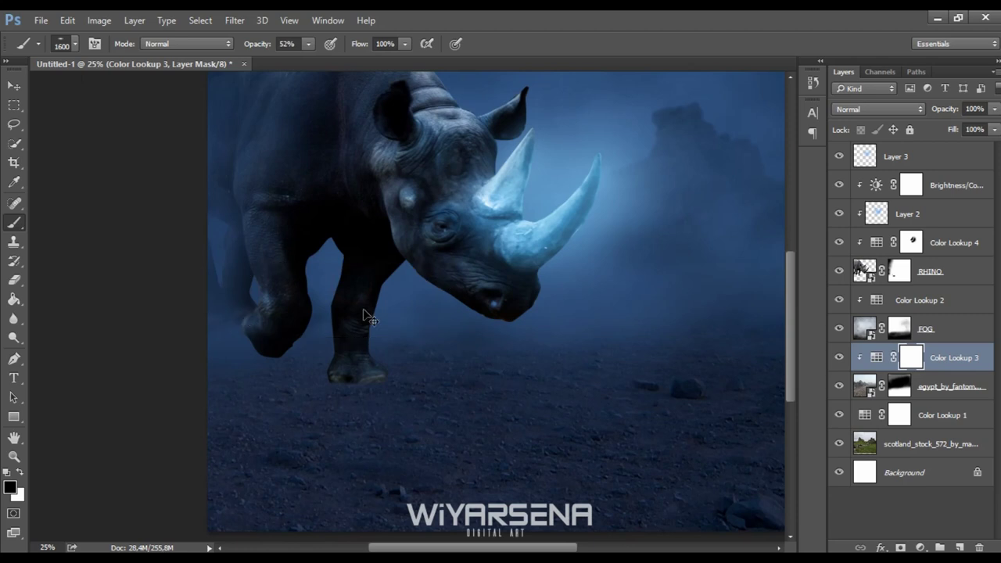
key("ctrl+plus")
key("bracketleft")
key("bracketleft")
key("bracketleft")
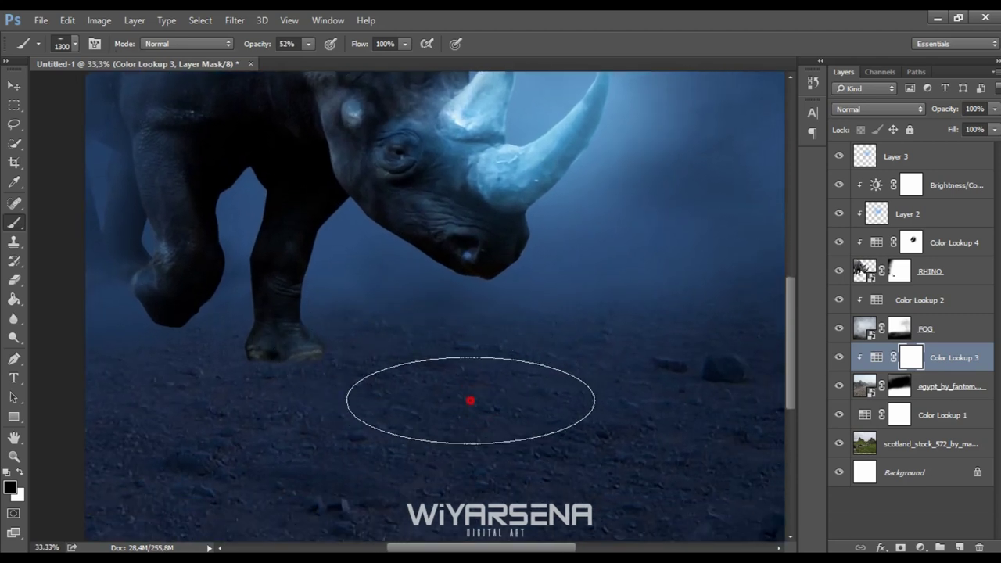
left_click(470, 401)
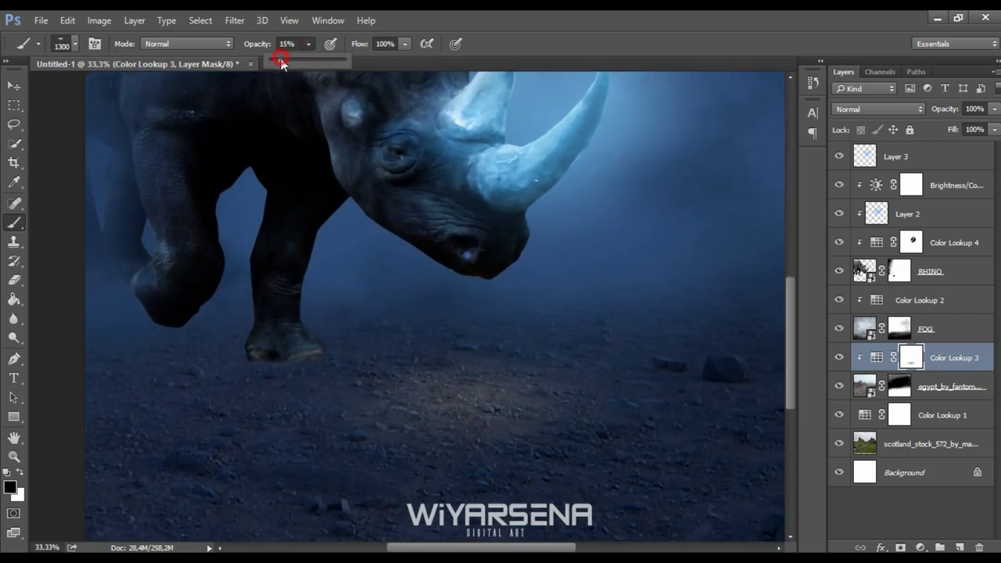
key("bracketright")
key("bracketright")
key("bracketright")
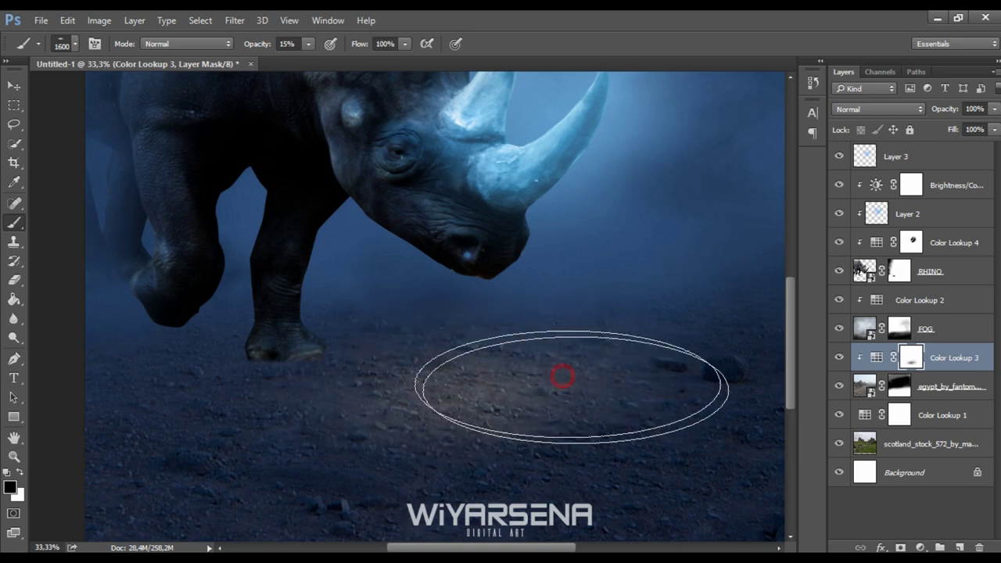
left_click_drag(563, 377, 298, 424)
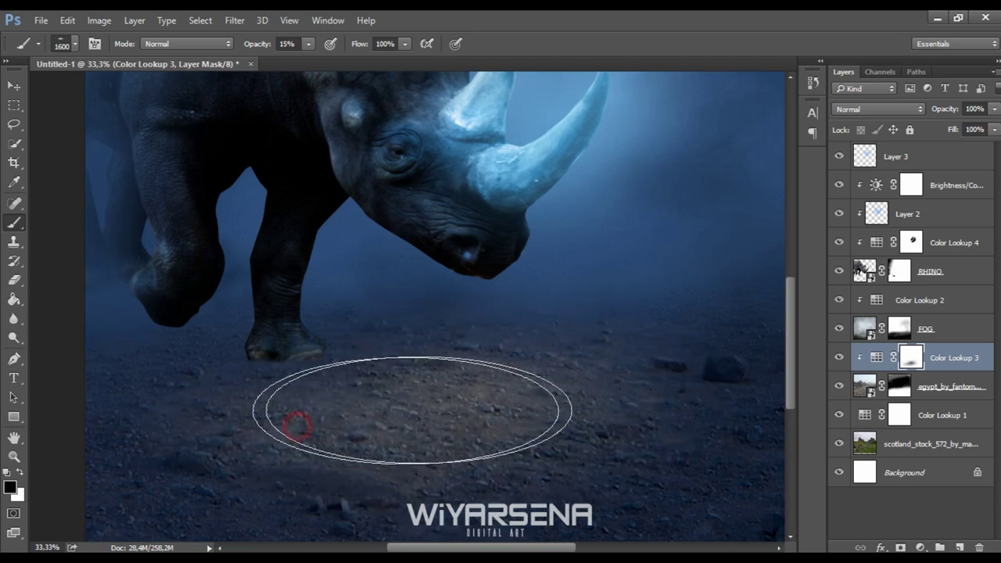
mouse_move(628, 438)
left_mouse_down()
mouse_move(619, 374)
mouse_move(330, 469)
left_mouse_up()
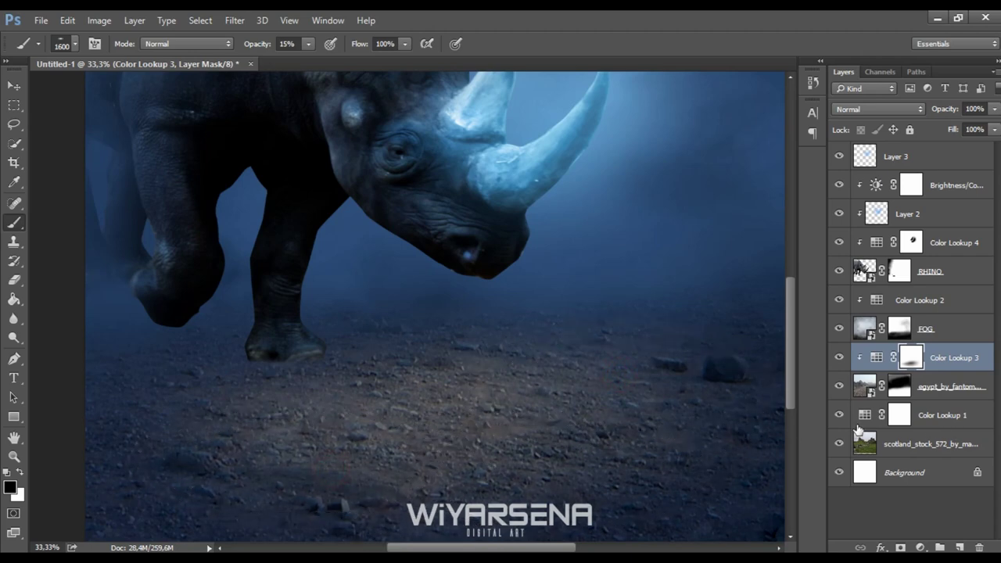
Add a new Layer 4 clipped above Color Lookup 3 in Color blend mode
left_click(959, 546)
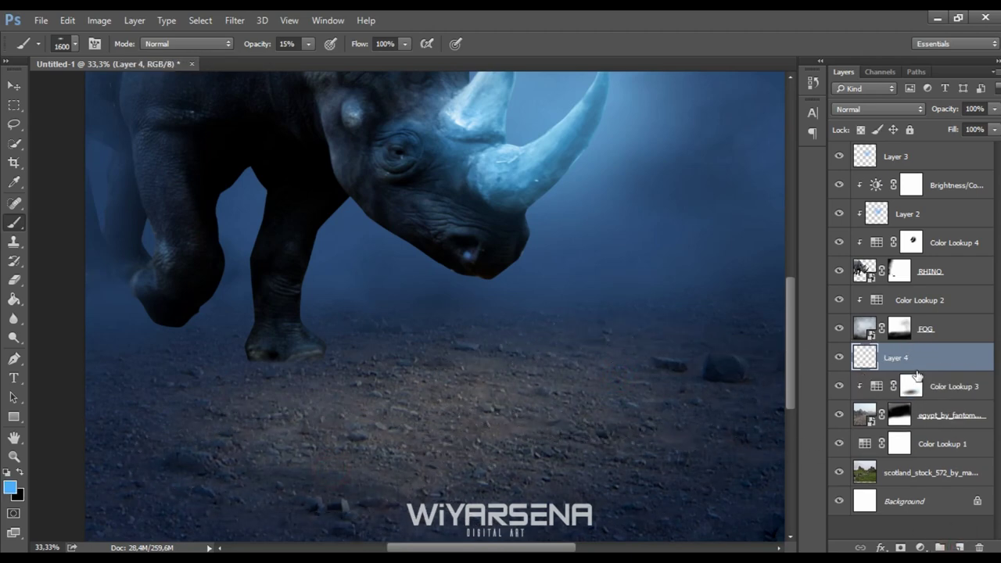
right_click(928, 356)
left_click(702, 295)
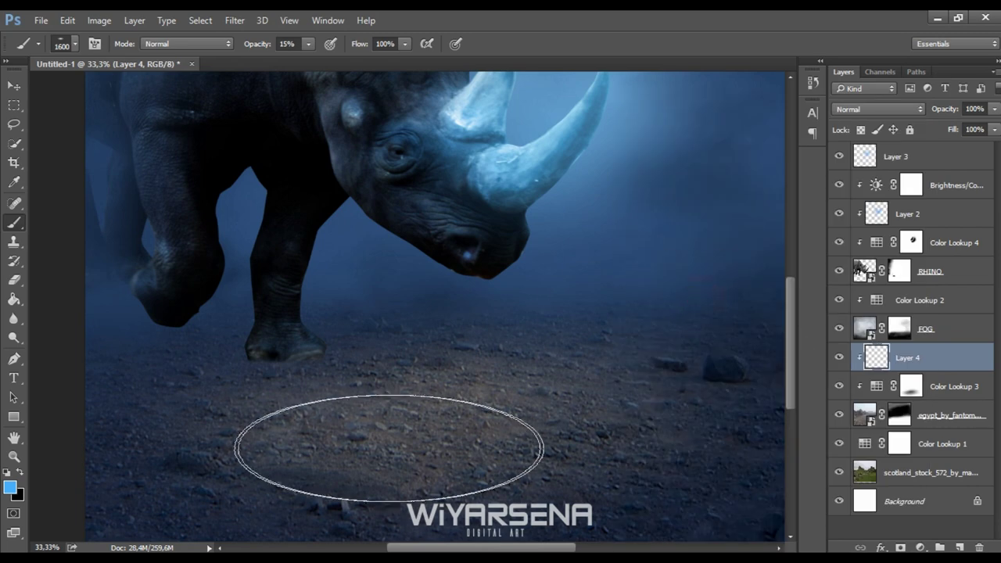
key("bracketright")
key("bracketright")
key("bracketright")
key("bracketright")
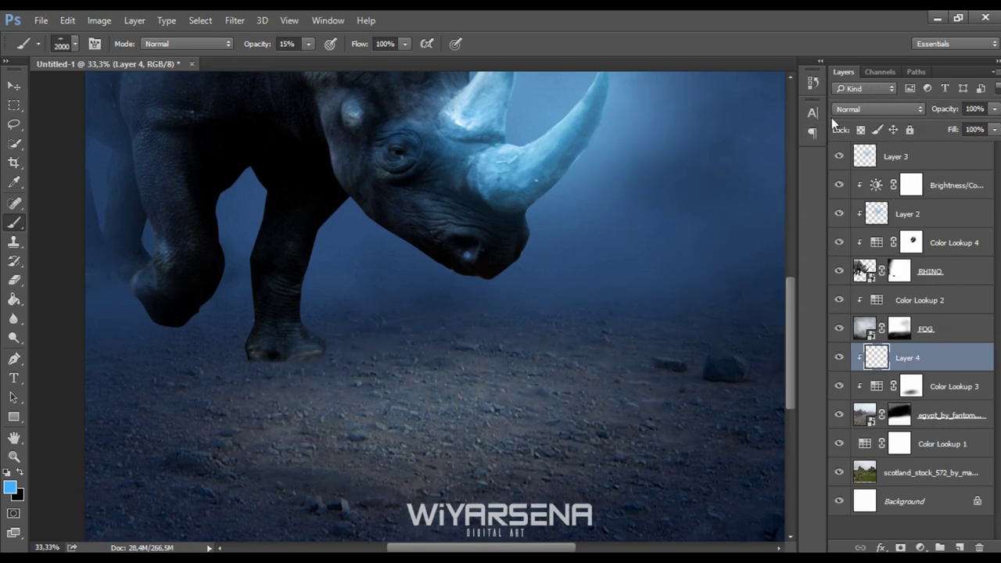
left_click(878, 108)
left_click(842, 387)
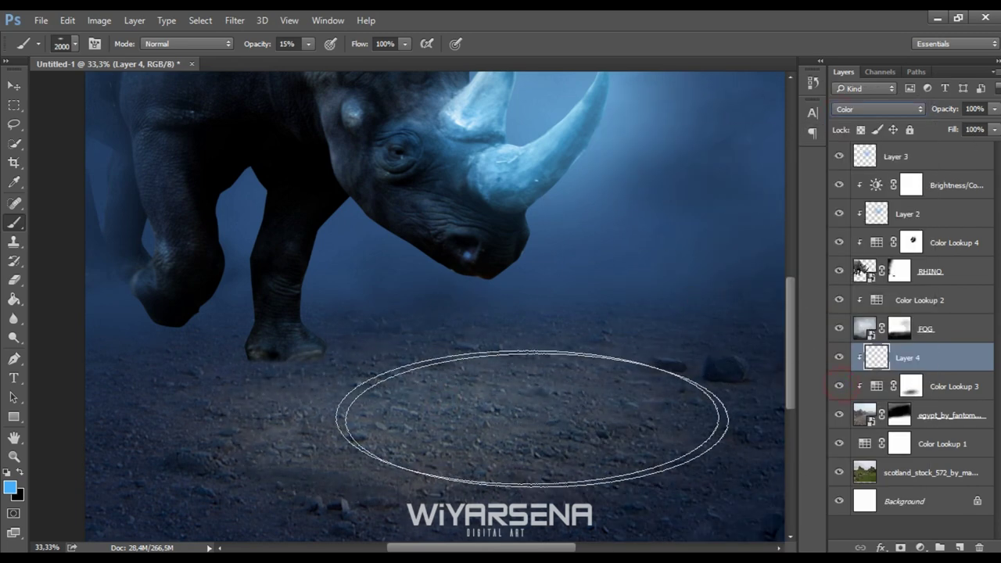
Paint a blue tint across the ground under the rhino, then frame the view at 25%
mouse_move(607, 386)
left_mouse_down()
mouse_move(652, 418)
mouse_move(543, 462)
mouse_move(358, 467)
mouse_move(264, 419)
left_mouse_up()
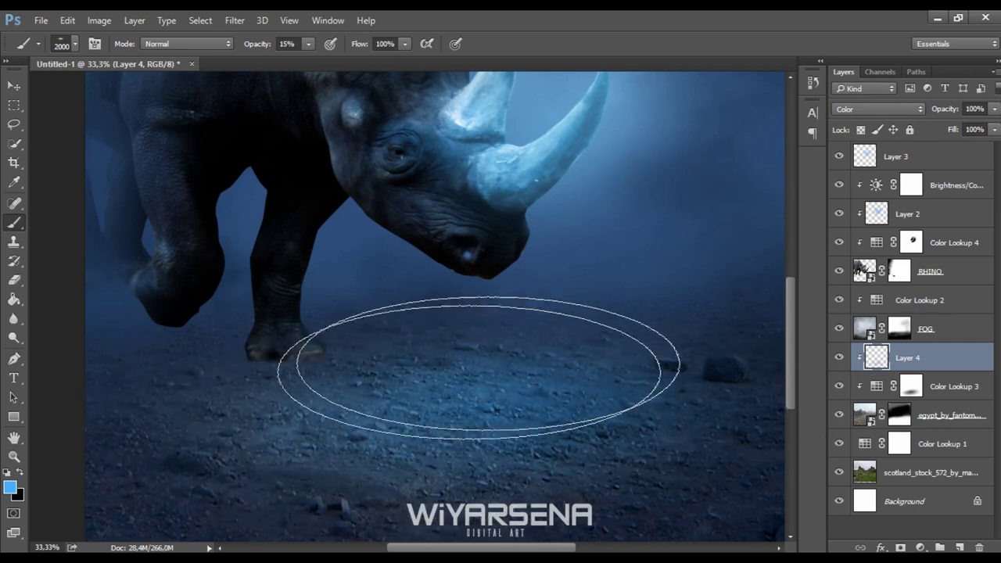
left_click(644, 435)
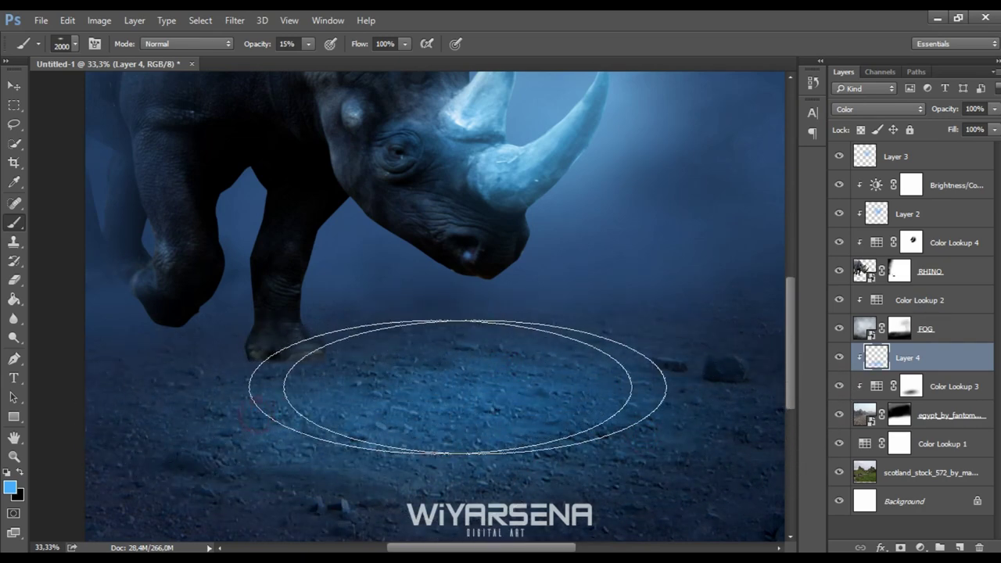
key("ctrl+minus")
key("ctrl+minus")
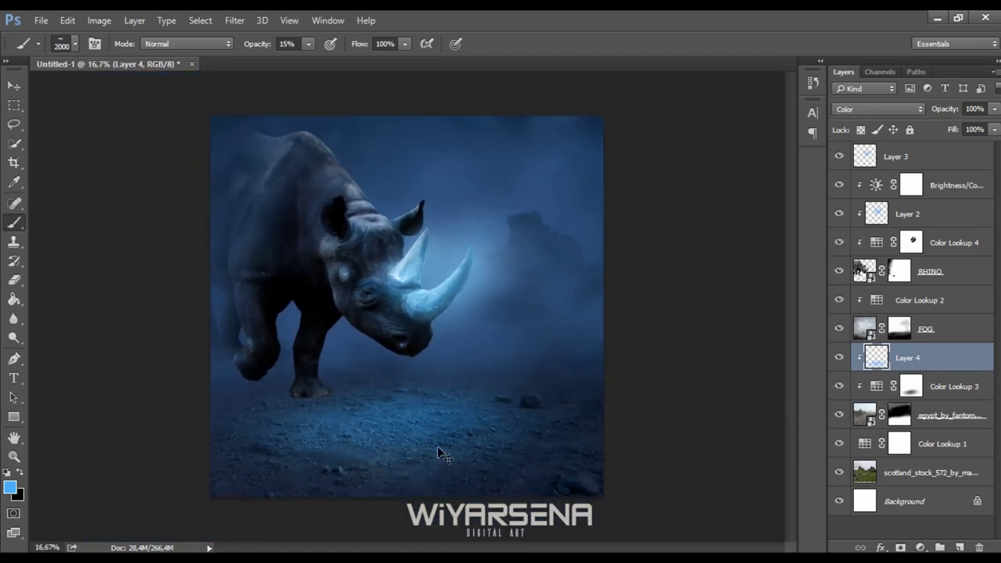
key("ctrl+plus")
mouse_move(424, 446)
left_mouse_down()
mouse_move(467, 406)
mouse_move(459, 409)
left_mouse_up()
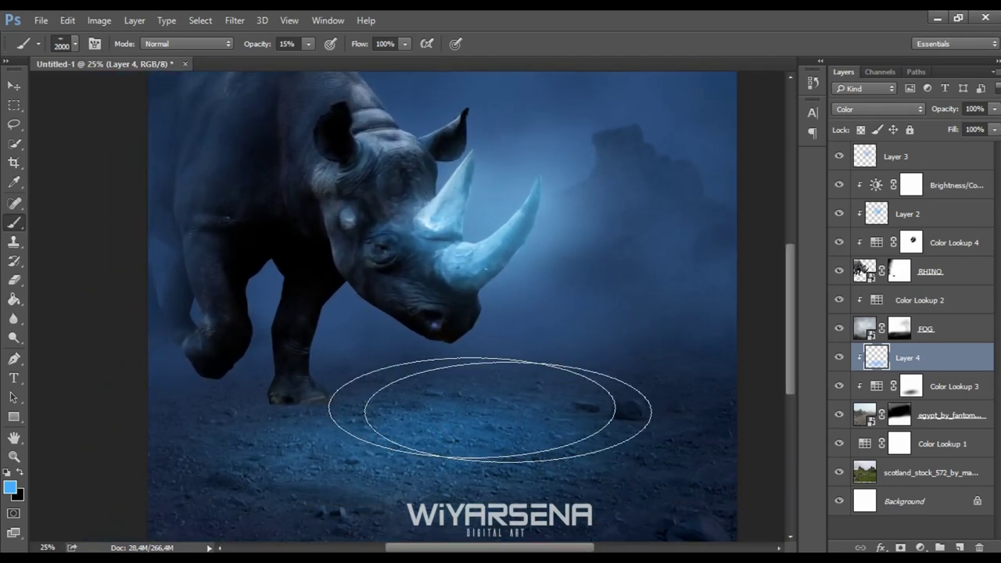
Add Brightness/Contrast 2 clipped to Layer 4 with Contrast 45, then select Color Lookup 1
left_click(920, 547)
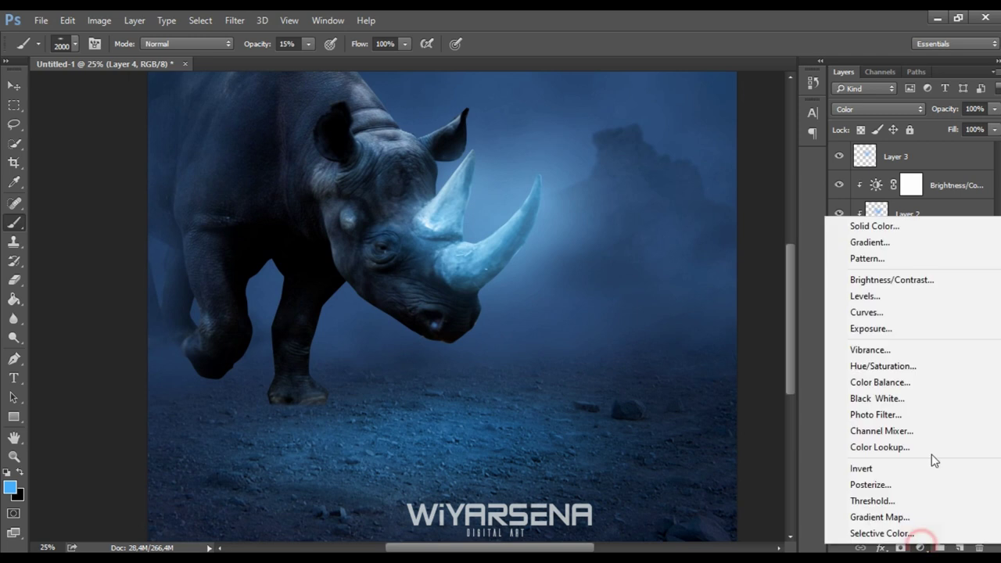
left_click(907, 280)
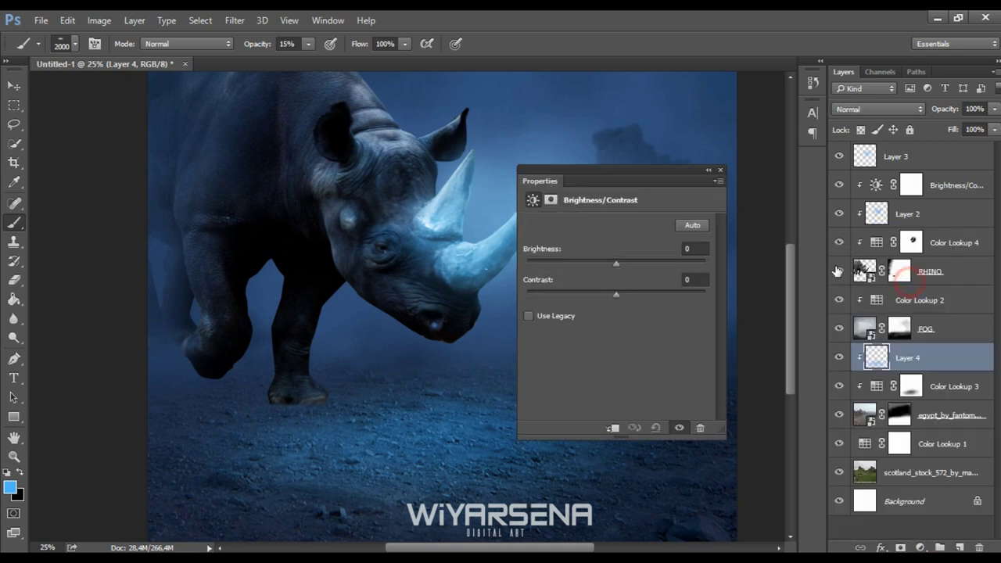
left_click(614, 429)
left_click_drag(618, 295, 670, 299)
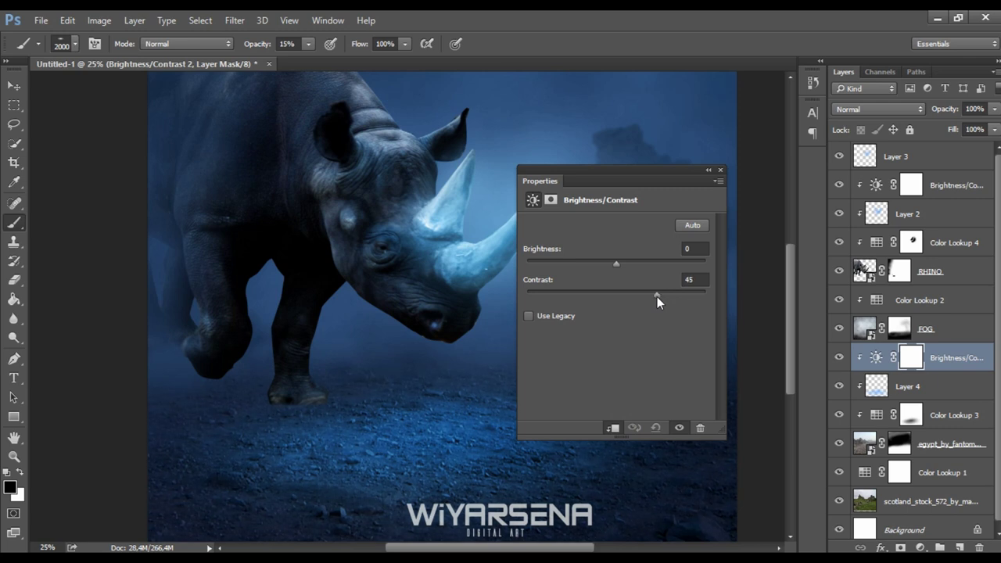
left_click(720, 171)
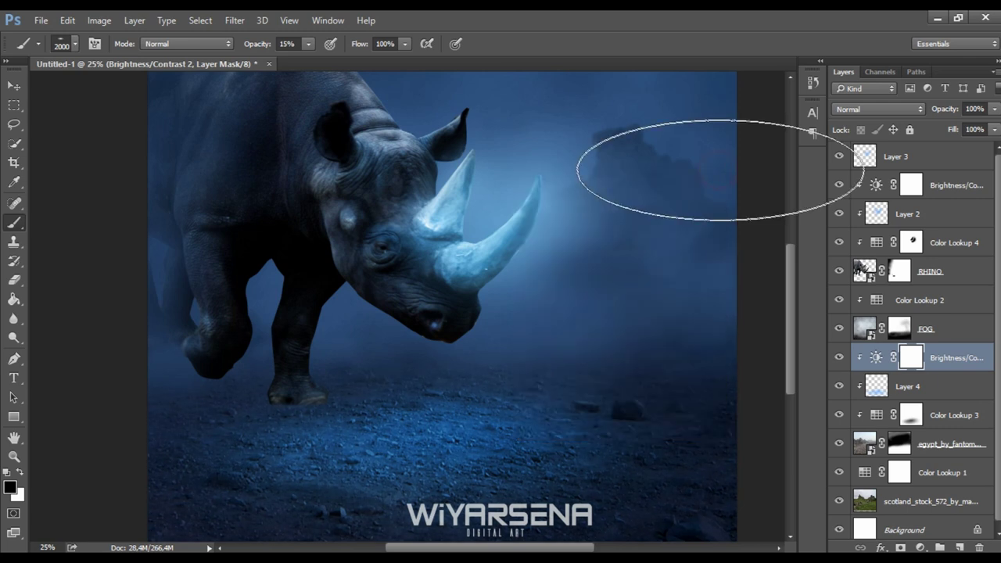
left_click(938, 472)
mouse_move(604, 402)
left_mouse_down()
mouse_move(570, 368)
mouse_move(606, 410)
left_mouse_up()
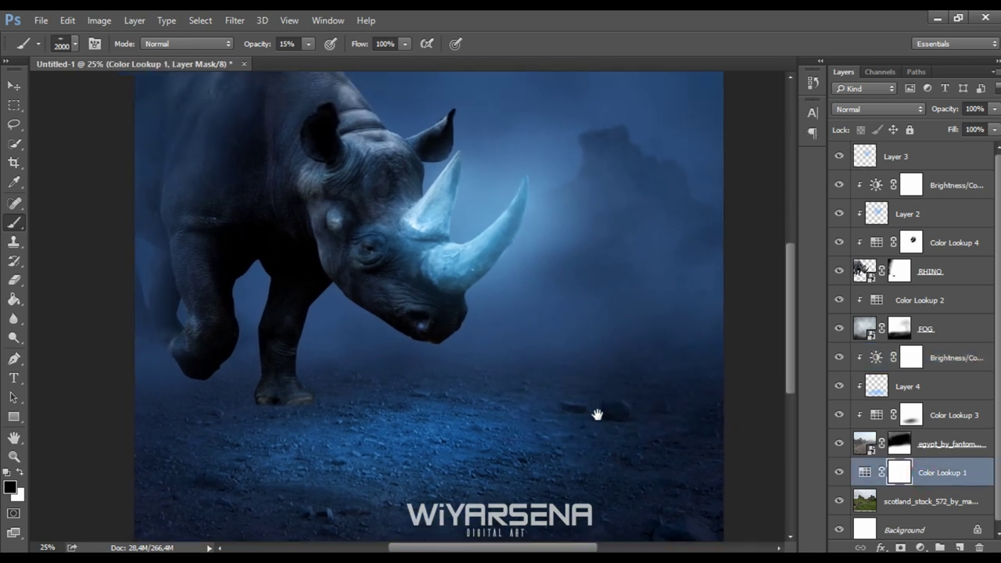
Add a layer named RHNOS SHADOW above Color Lookup 2 and zoom onto the rhino's feet
left_click(911, 305)
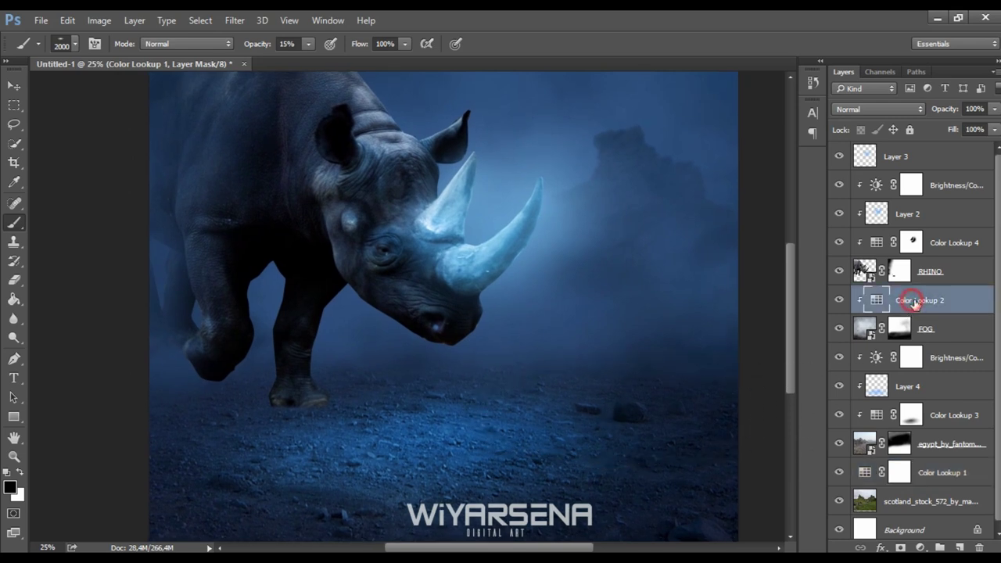
left_click(959, 548)
type("RHINOS SHADOW")
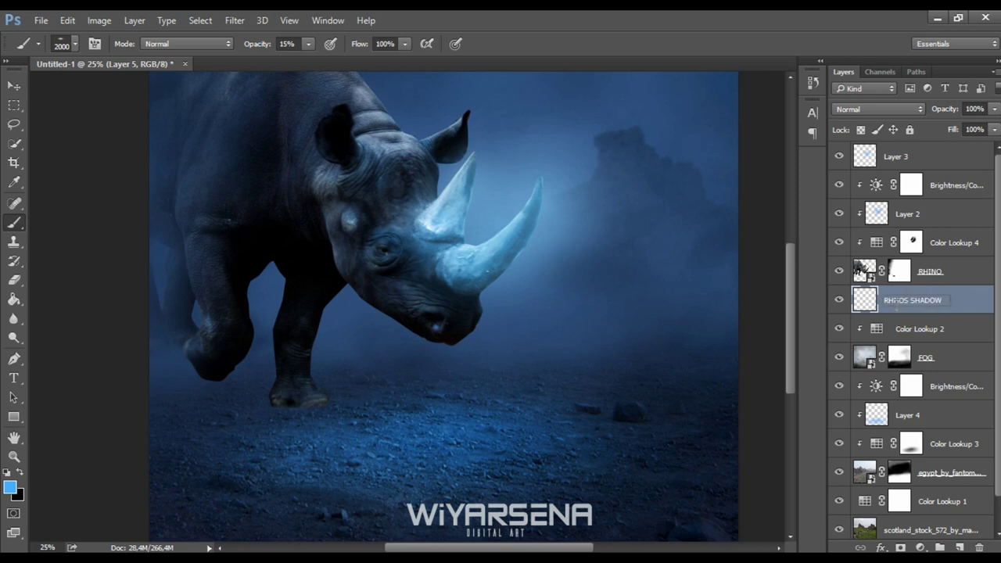
key("Return")
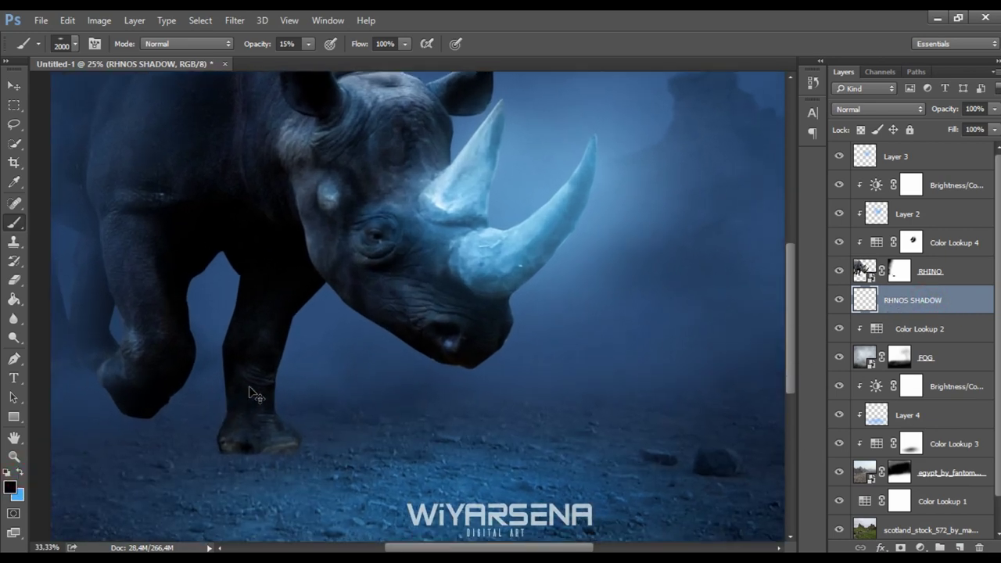
scroll(249, 385, "up", 3)
mouse_move(281, 367)
left_mouse_down()
mouse_move(540, 201)
mouse_move(623, 212)
left_mouse_up()
Set the soft black brush to about 1000 px at 9% opacity
key("bracketleft")
key("bracketleft")
key("bracketleft")
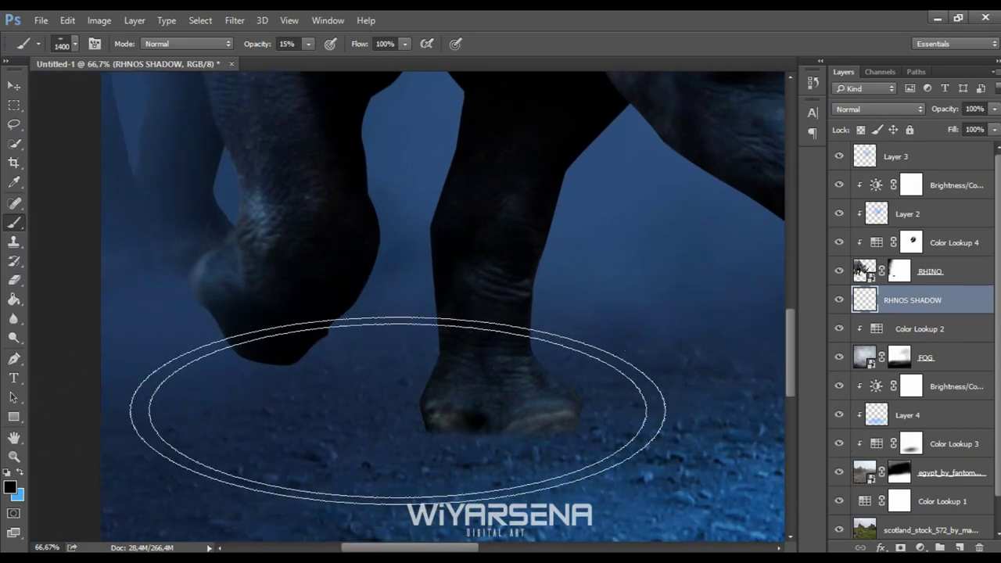
key("bracketleft")
key("bracketleft")
key("bracketleft")
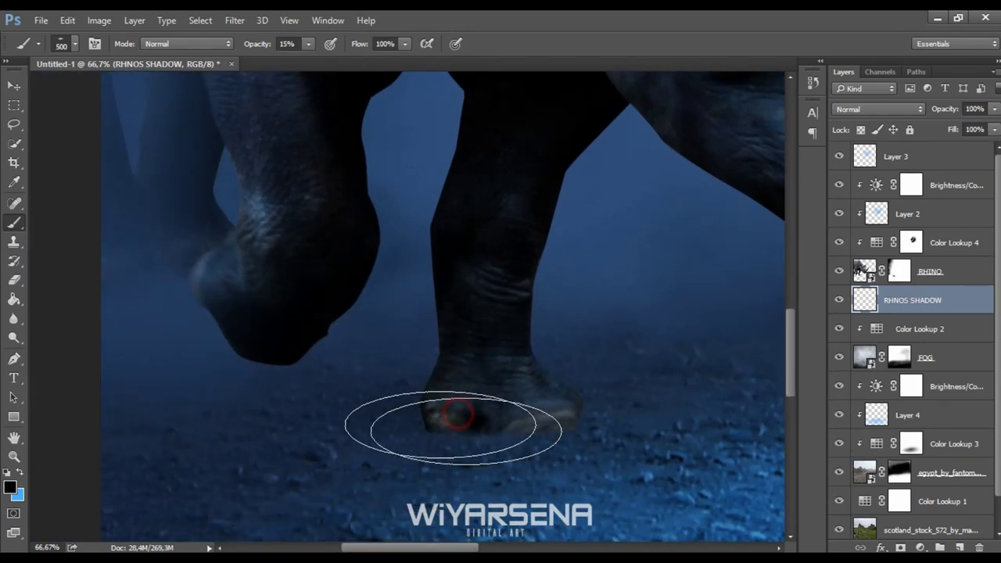
key("bracketleft")
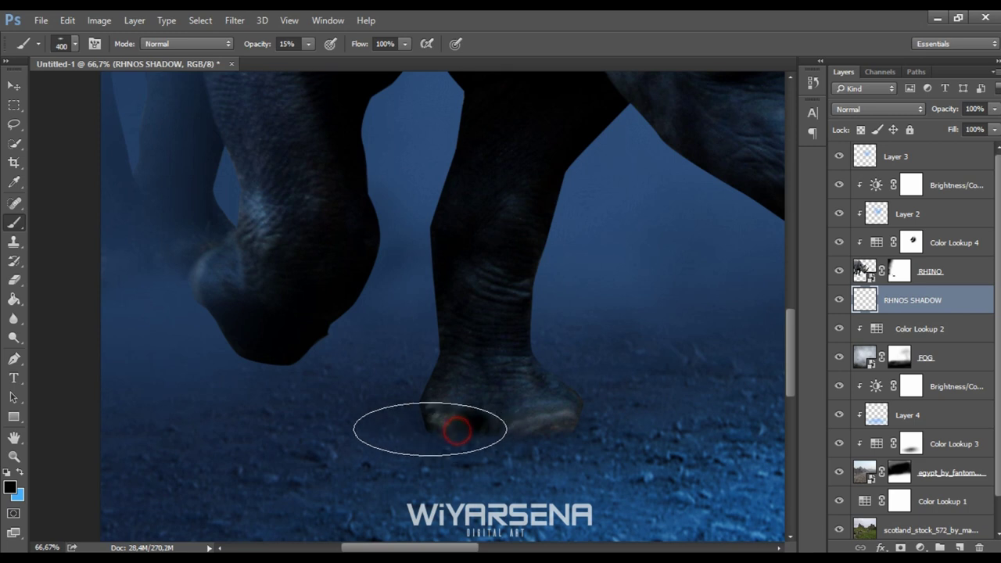
key("bracketright")
key("bracketright")
key("bracketright")
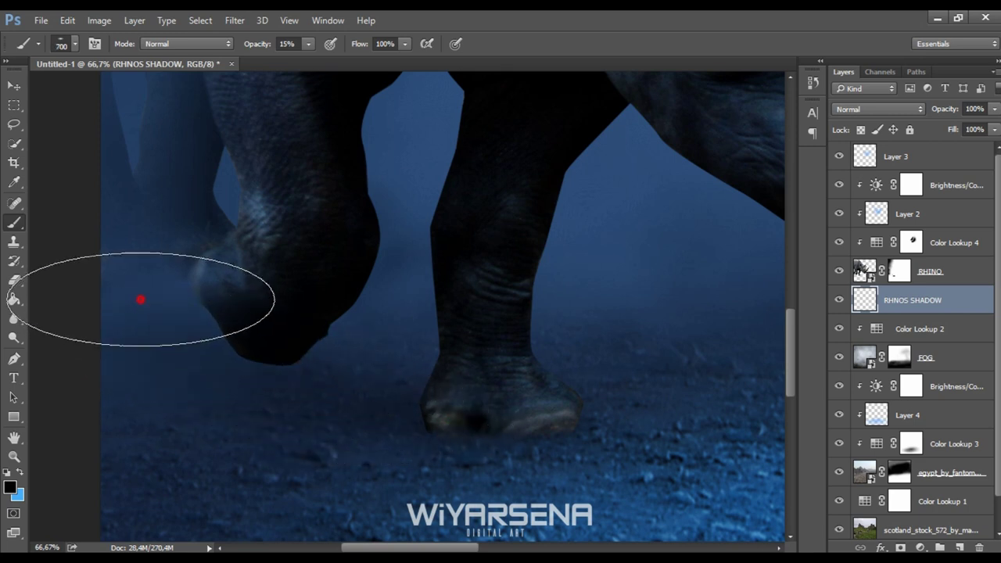
key("bracketleft")
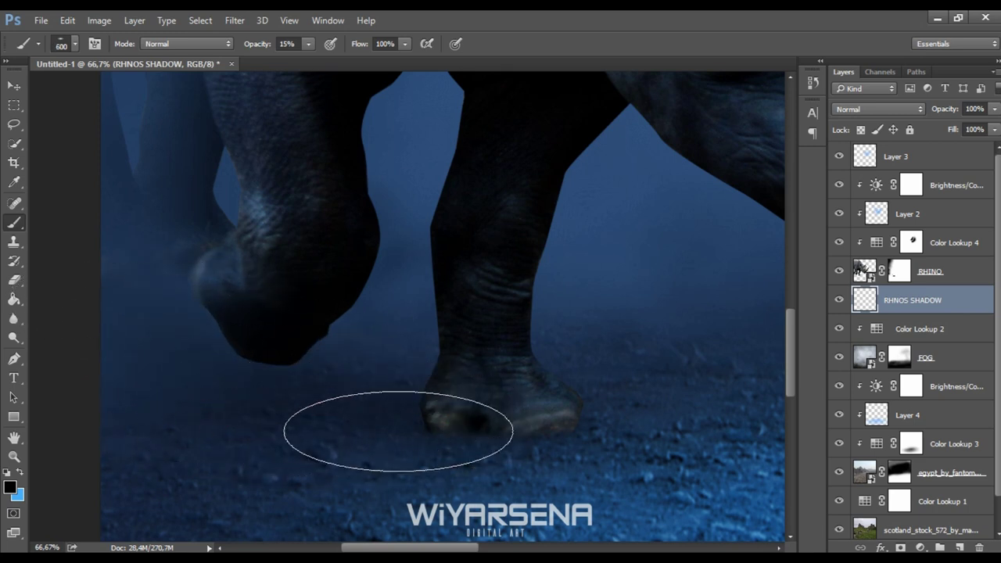
key("bracketright")
key("bracketright")
key("bracketright")
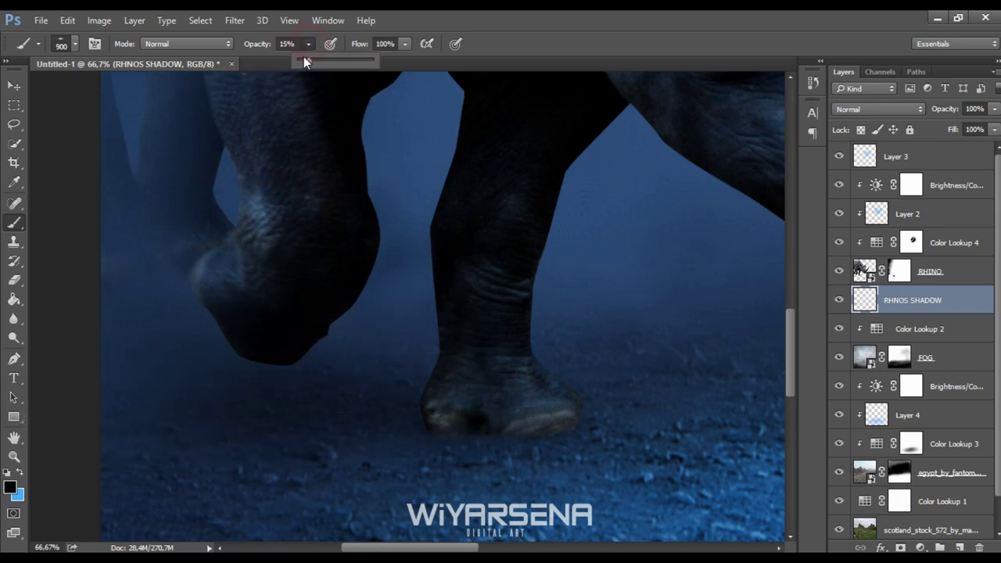
left_click_drag(303, 61, 299, 61)
key("bracketright")
left_click(313, 365)
Paint a faint dark shadow on the ground under the rhino's feet
left_click(144, 417)
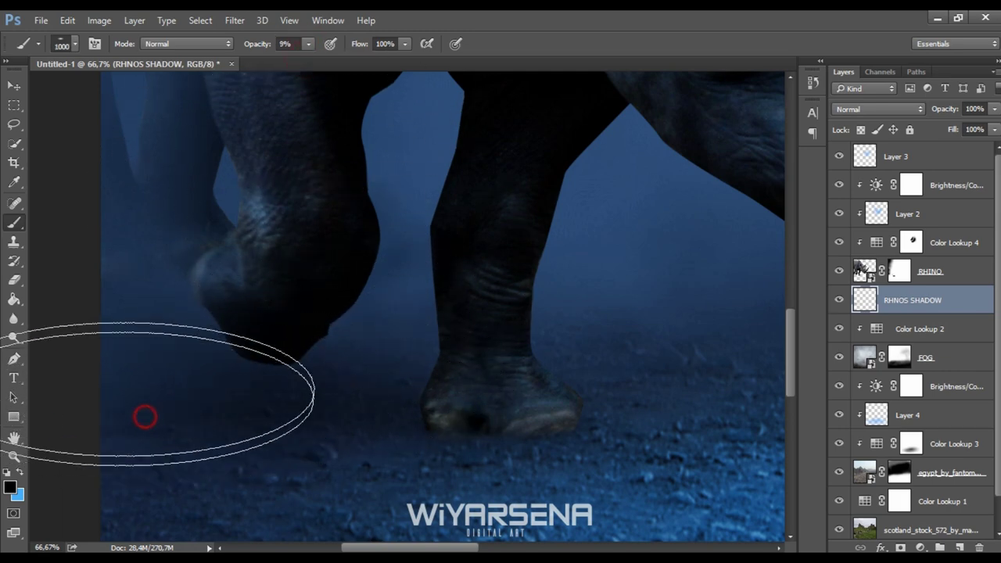
scroll(133, 395, "down", 3)
scroll(286, 385, "down", 3)
scroll(285, 386, "down", 3)
scroll(291, 404, "down", 2)
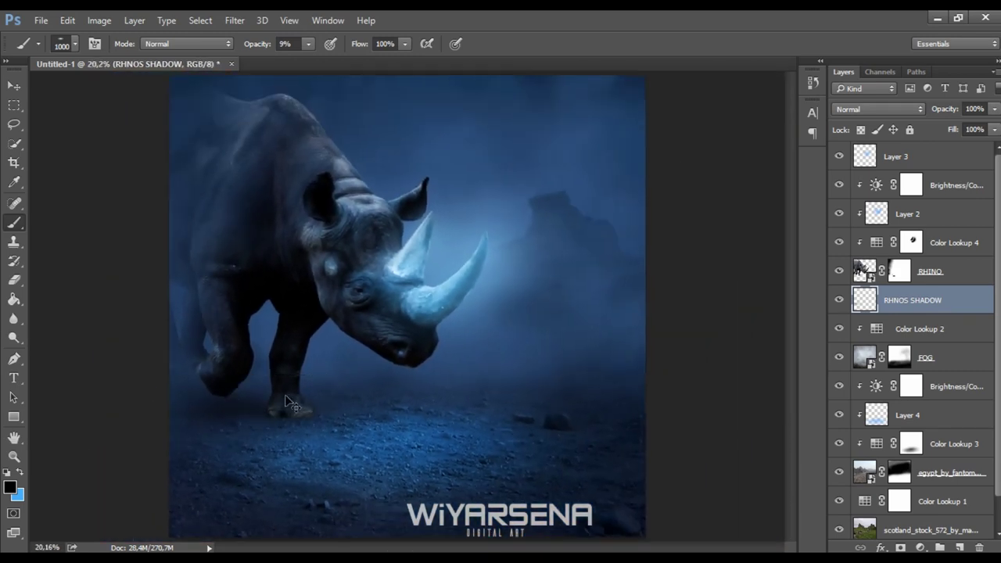
scroll(289, 404, "up", 1)
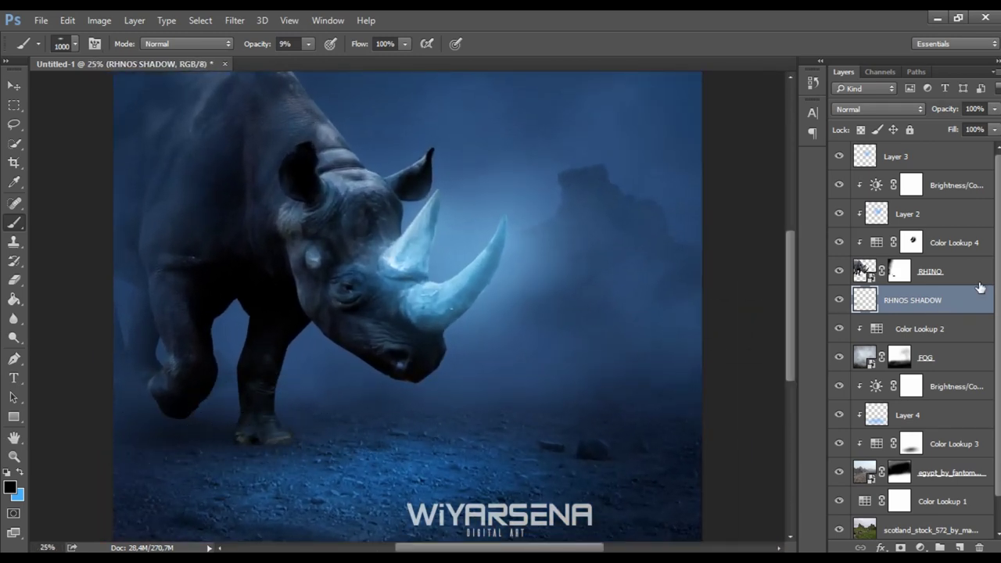
left_click(953, 244)
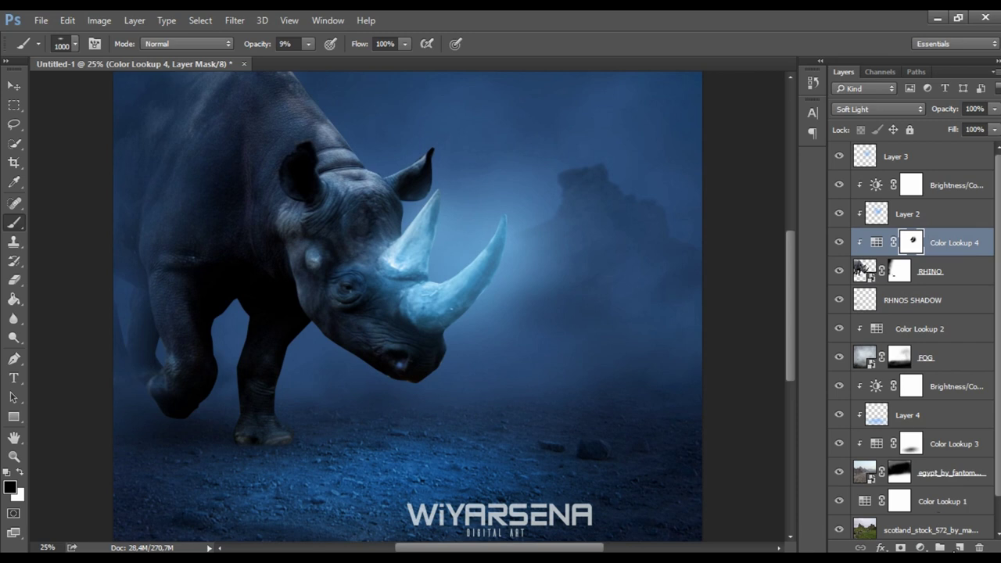
Add a new Layer 5 above Color Lookup 4 and pick a soft 700 px brush
left_click(958, 547)
left_click(70, 43)
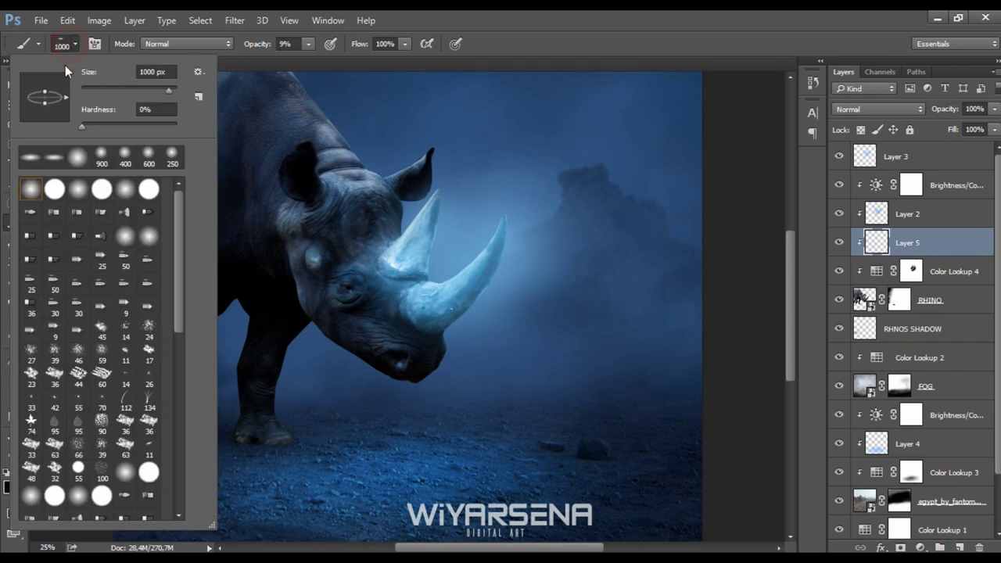
left_click(258, 437)
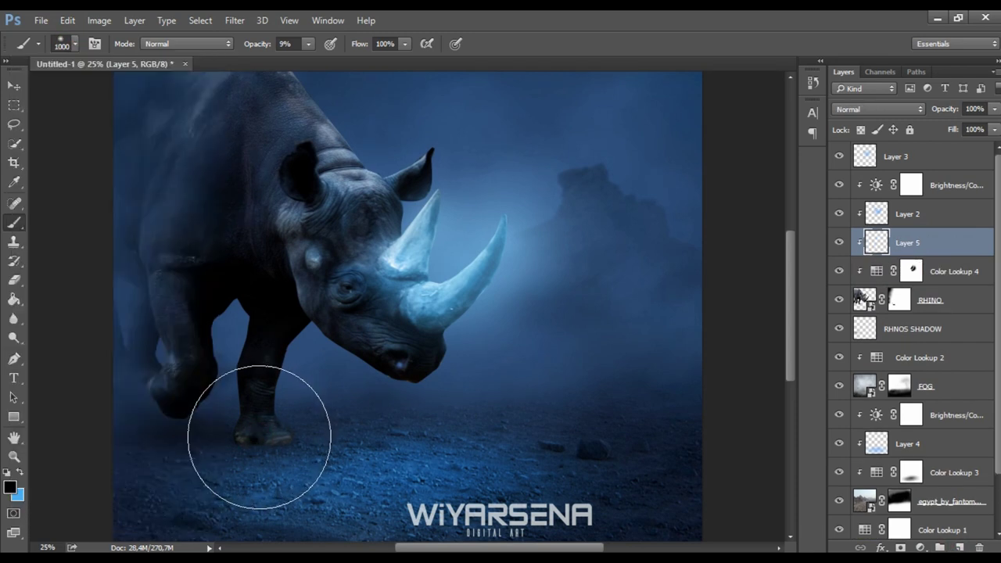
key("bracketleft")
key("bracketleft")
key("bracketleft")
Paint soft black strokes darkening the rhino's front foot and leg
mouse_move(192, 391)
left_mouse_down()
mouse_move(286, 456)
mouse_move(266, 425)
left_mouse_up()
left_click_drag(185, 242, 179, 263)
key("bracketright")
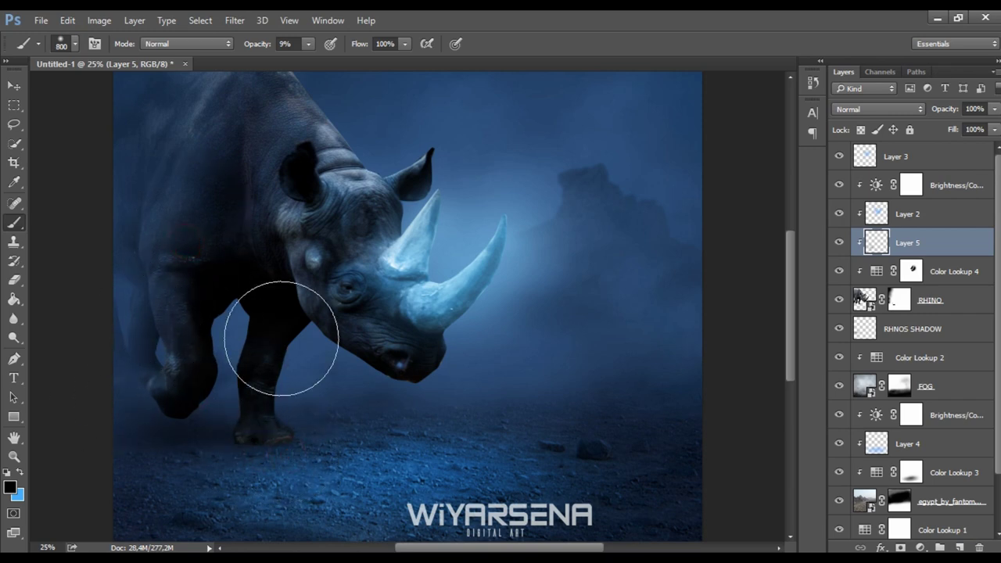
scroll(281, 338, "up", 2)
scroll(302, 337, "down", 3)
scroll(300, 340, "up", 1)
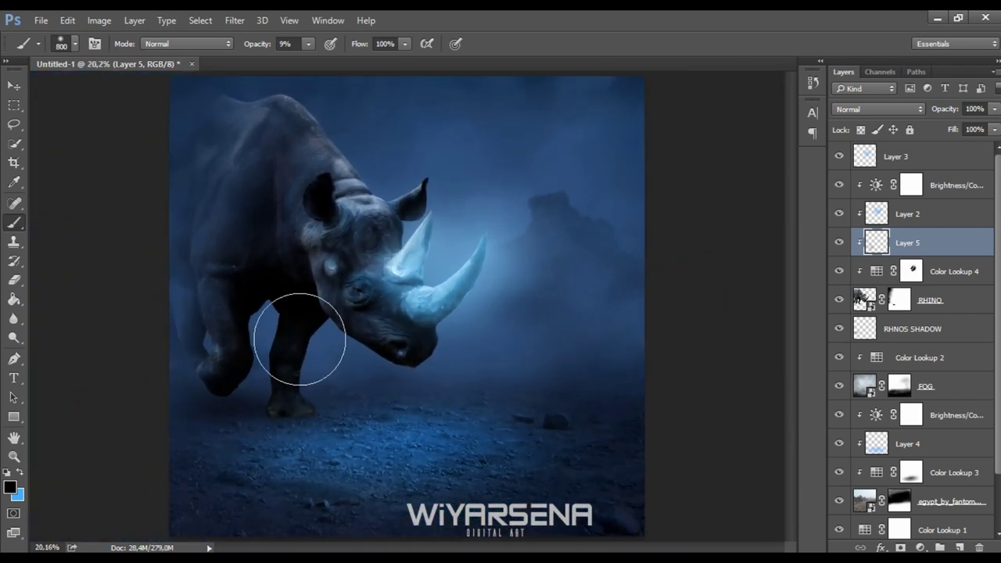
left_click(923, 158)
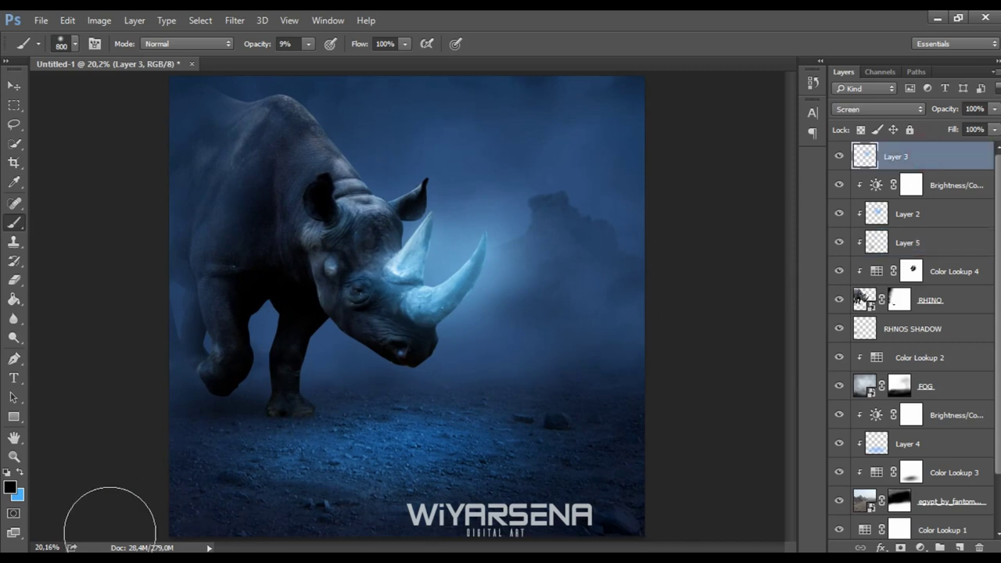
Place the stars_by_paulinemoss_d52un4e image, scaled down over the rhino's head
left_click(248, 468)
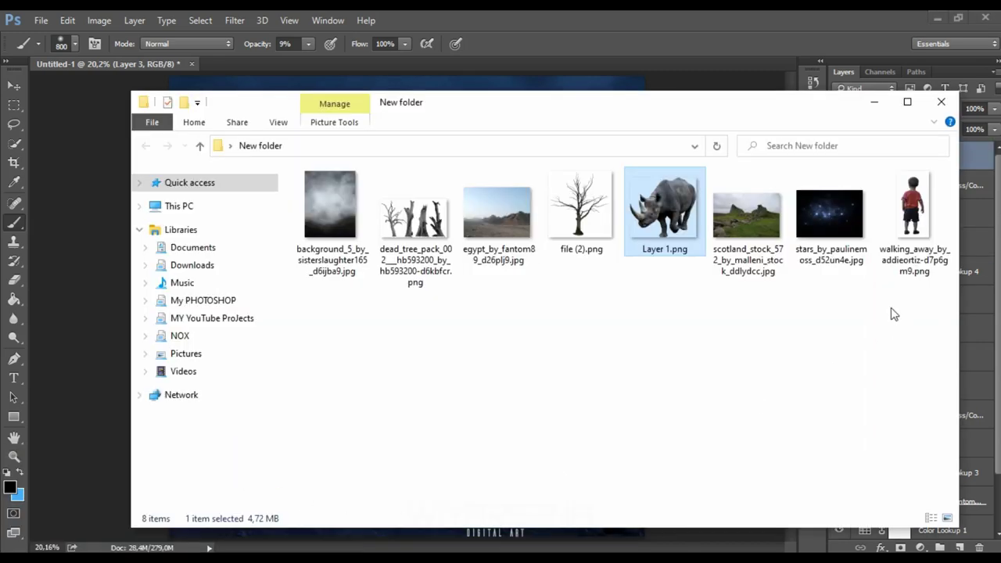
left_click_drag(829, 215, 615, 534)
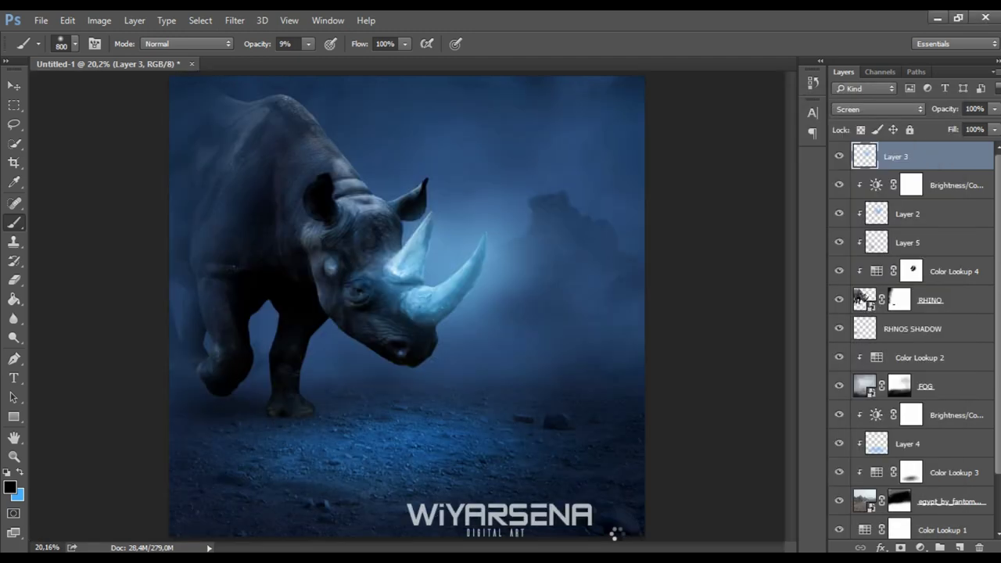
left_click_drag(643, 477, 406, 357)
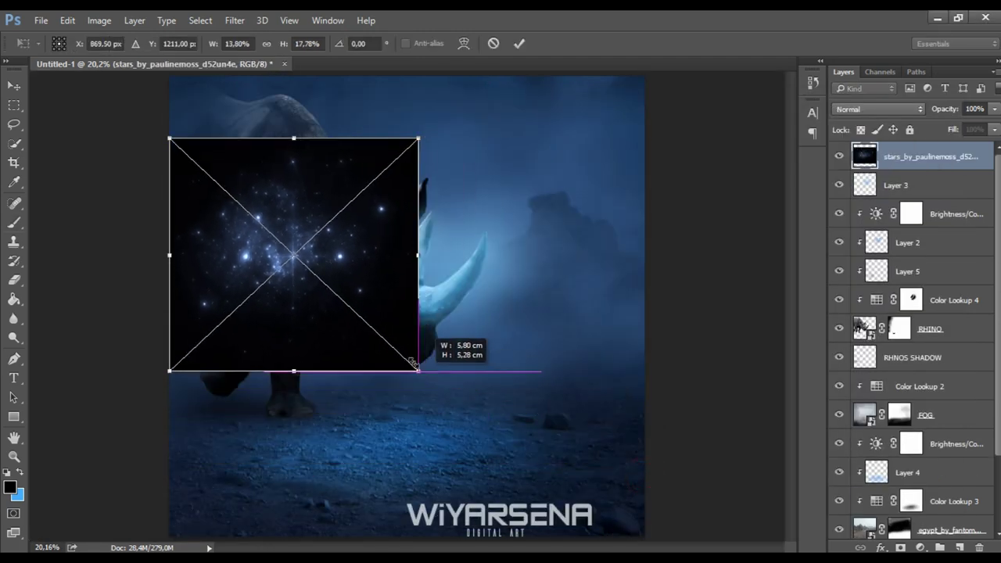
left_click_drag(358, 331, 525, 367)
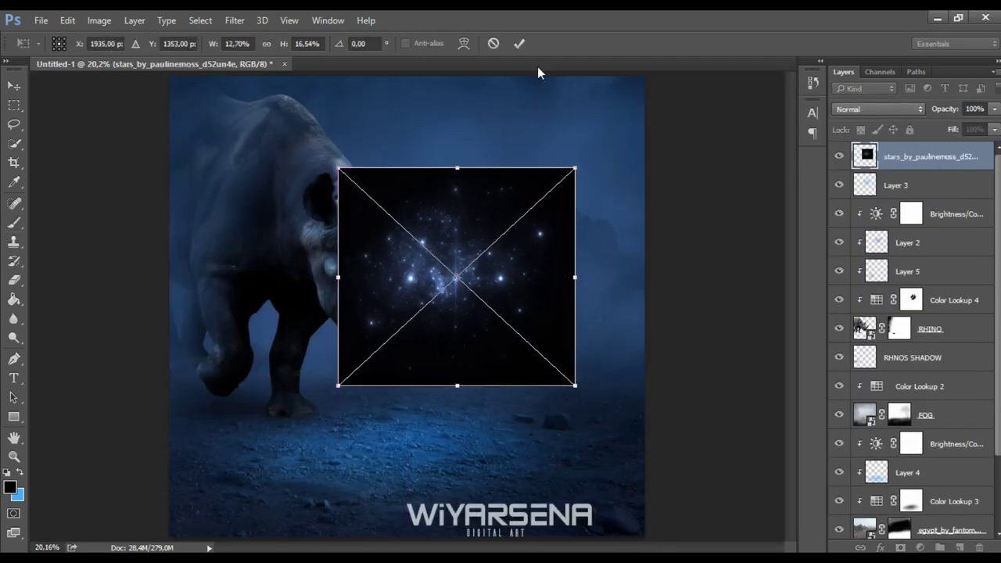
left_click(519, 43)
Blend the stars layer in Screen mode and enlarge it over the glowing horn
left_click(899, 109)
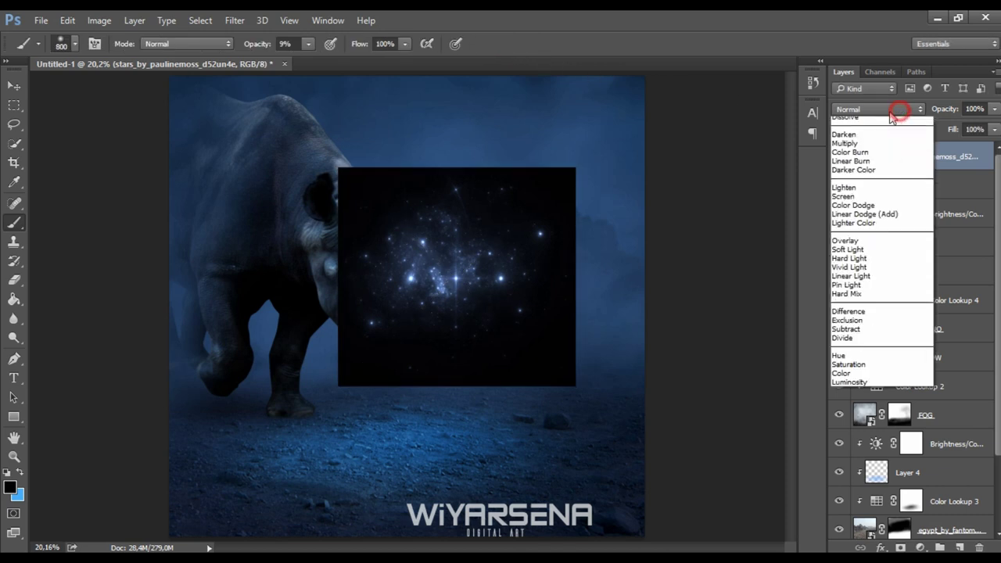
left_click(859, 211)
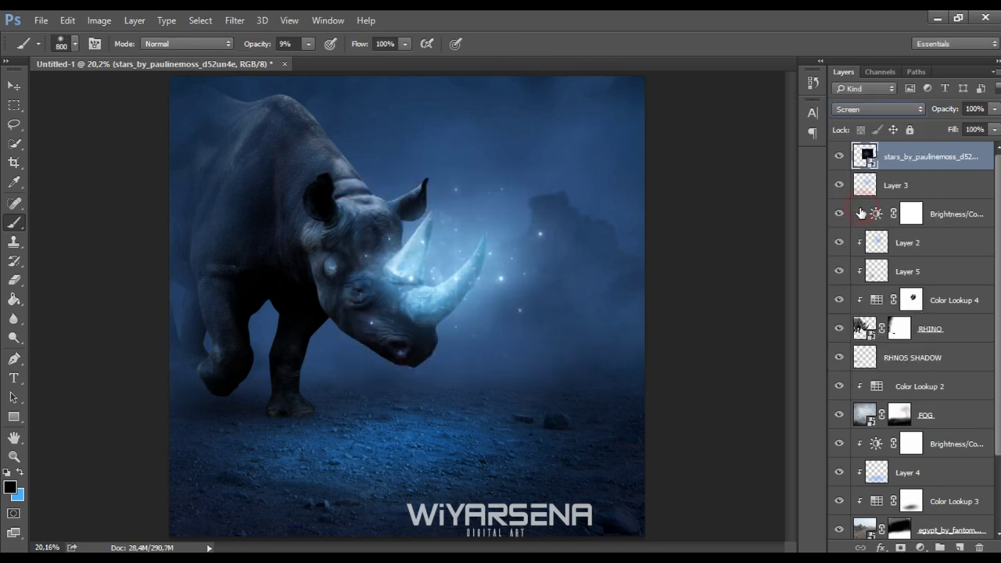
left_click(9, 86)
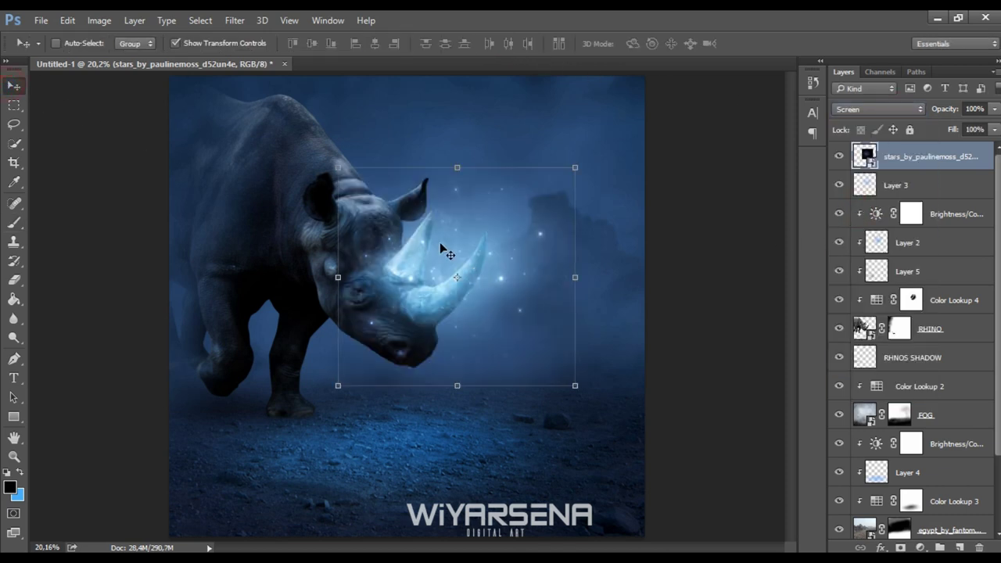
left_click_drag(447, 248, 458, 241)
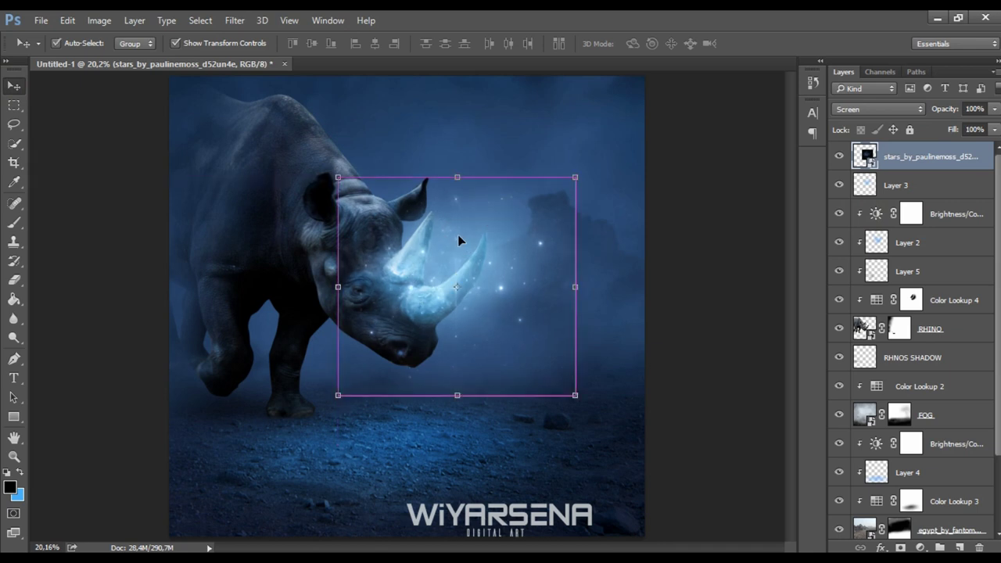
key("ctrl+plus")
left_click_drag(320, 407, 290, 413)
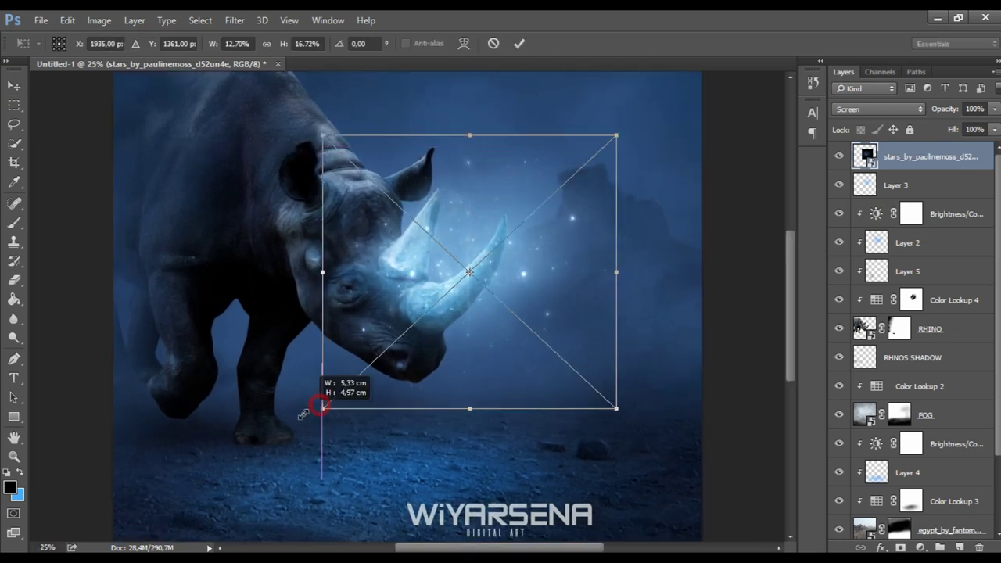
left_click_drag(465, 360, 474, 353)
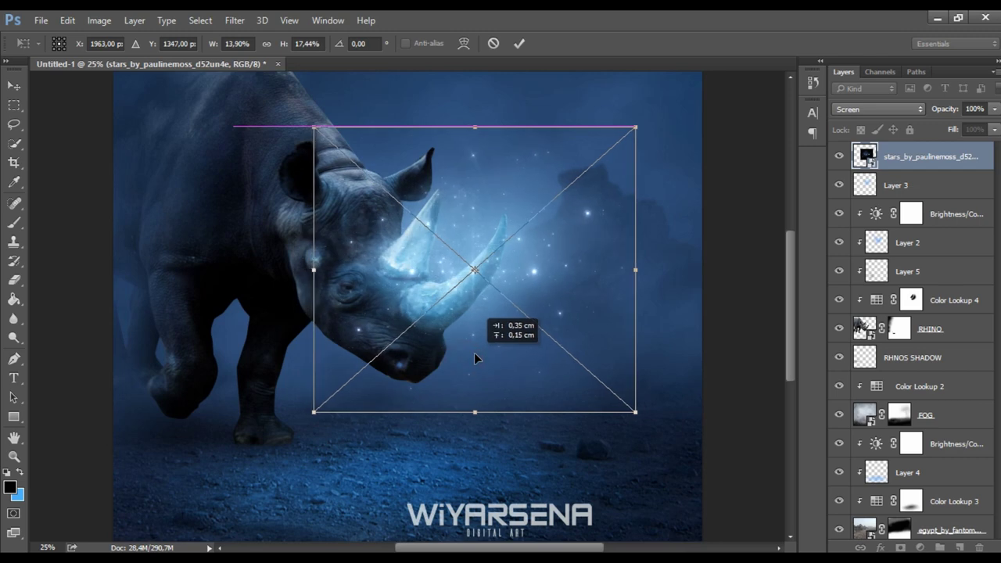
left_click(522, 43)
Duplicate the stars layer, enlarge the copy over the canvas and flip it horizontally
key("ctrl+minus")
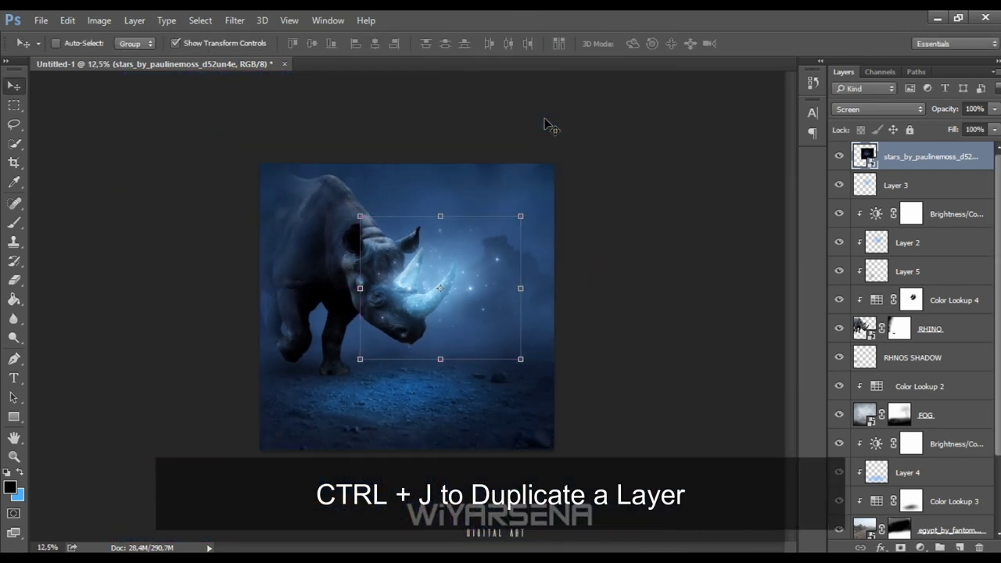
key("ctrl+j")
left_click_drag(513, 263, 583, 176)
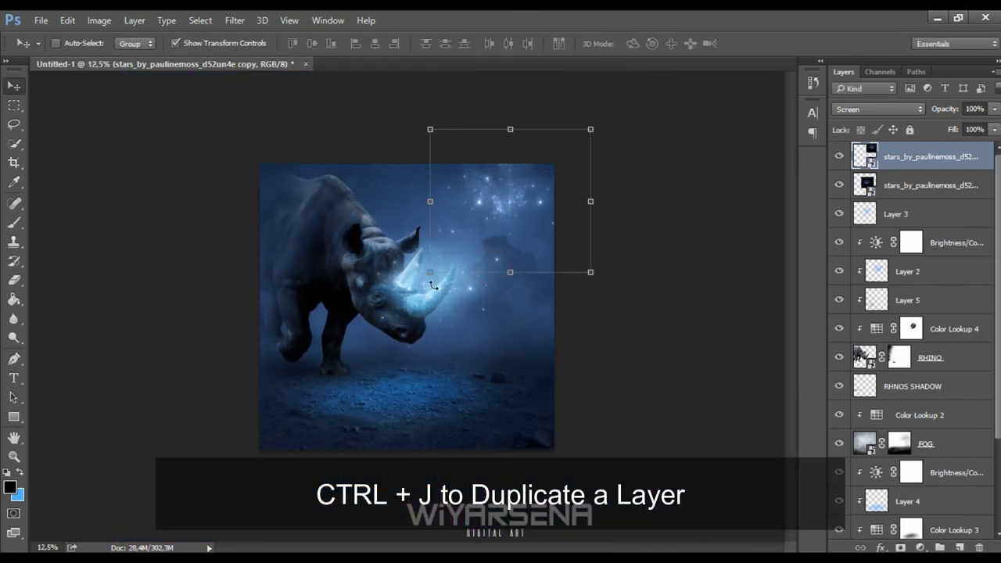
left_click_drag(431, 271, 259, 444)
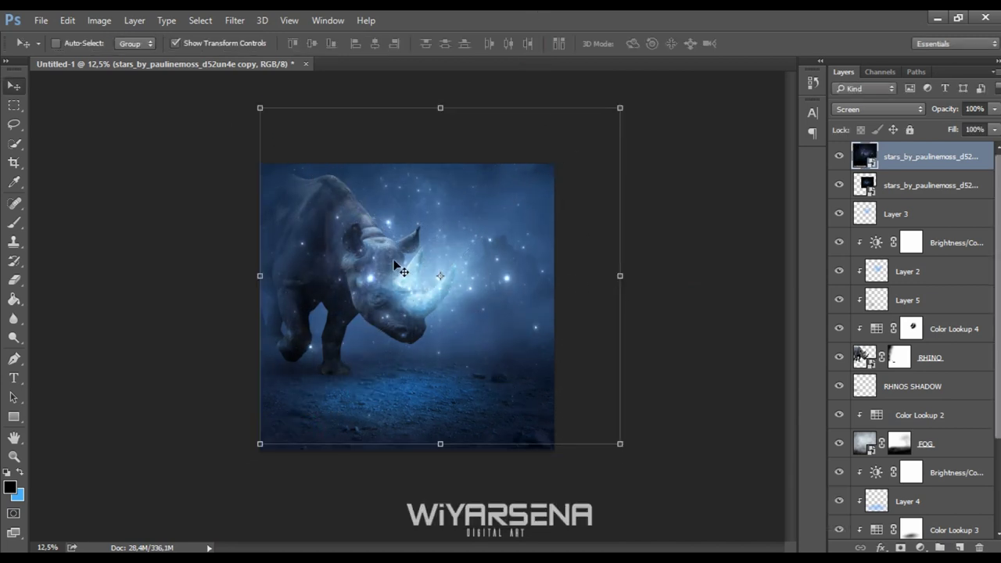
left_click(260, 276)
right_click(407, 291)
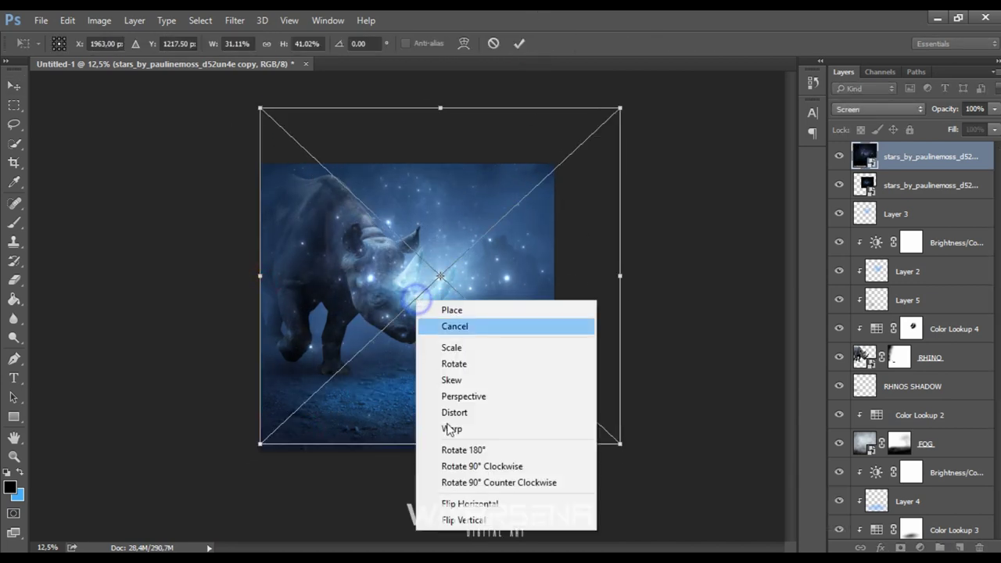
left_click(456, 503)
left_click_drag(477, 344, 450, 336)
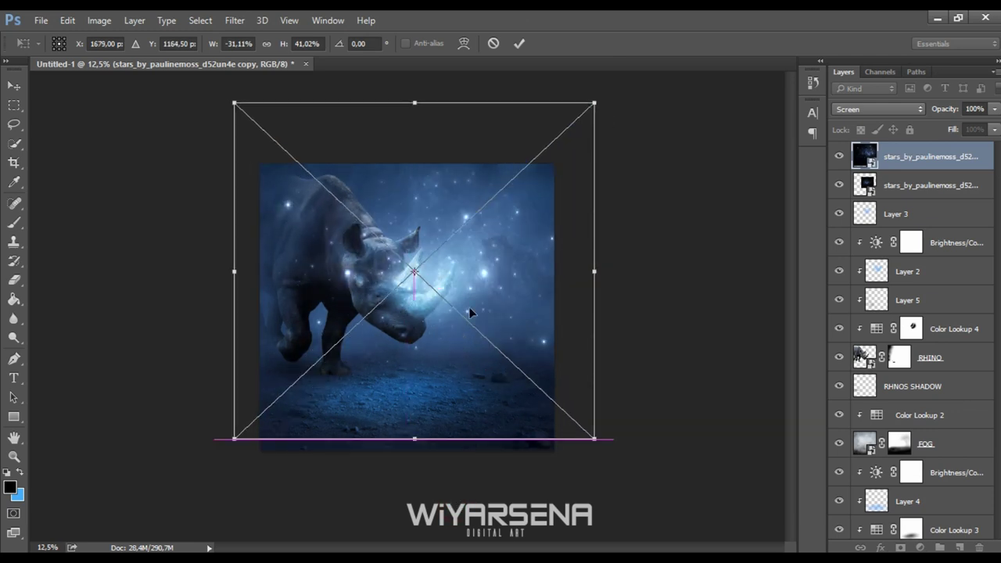
left_click(520, 43)
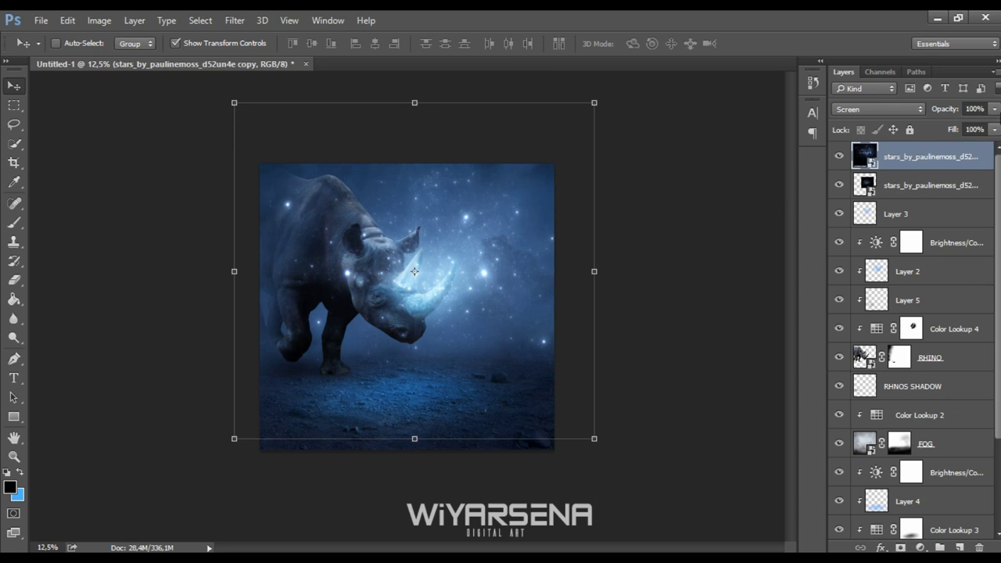
Dim the stars copy to 25% opacity and reselect it
left_click(993, 109)
left_click_drag(974, 129, 932, 129)
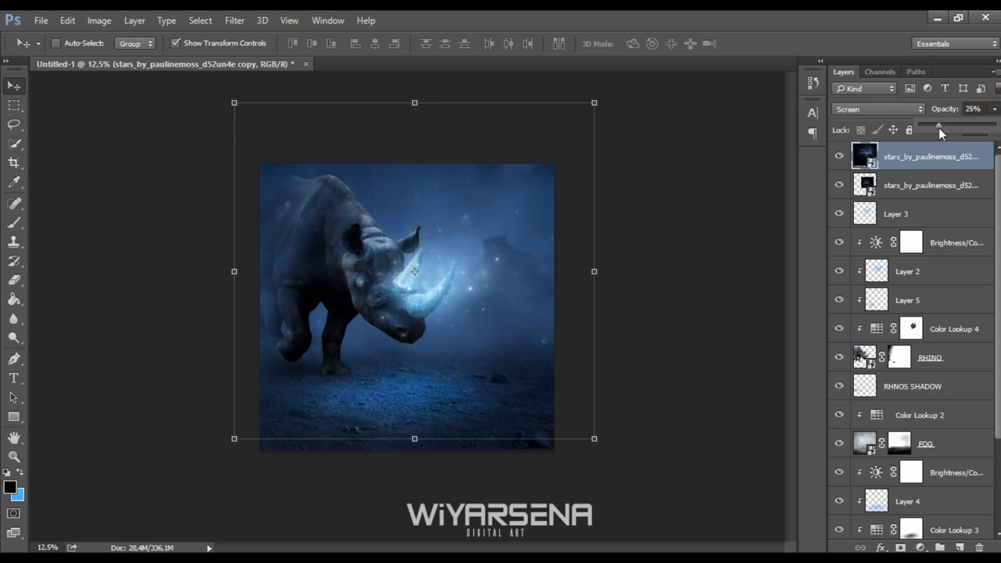
left_click(936, 239)
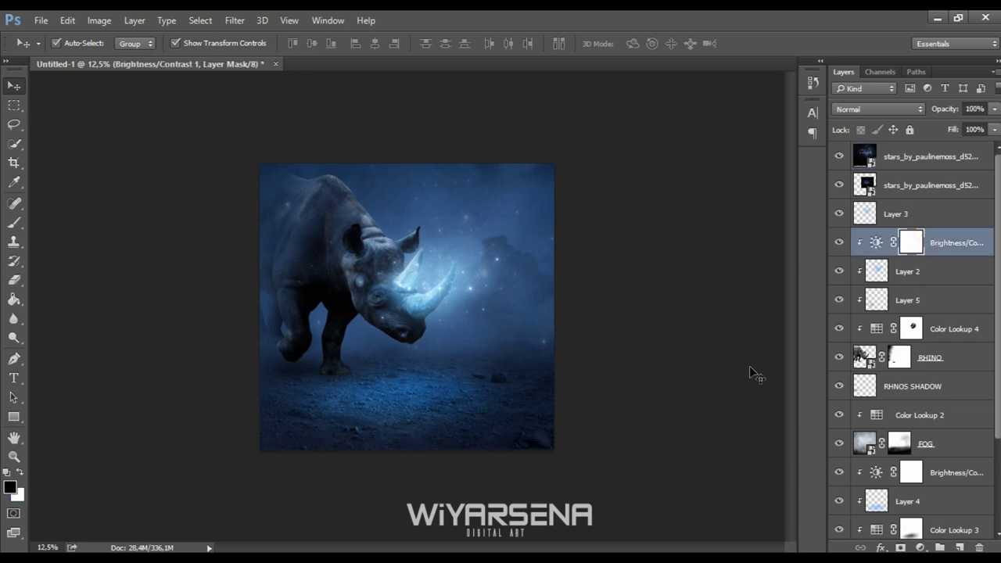
scroll(627, 369, "up", 3)
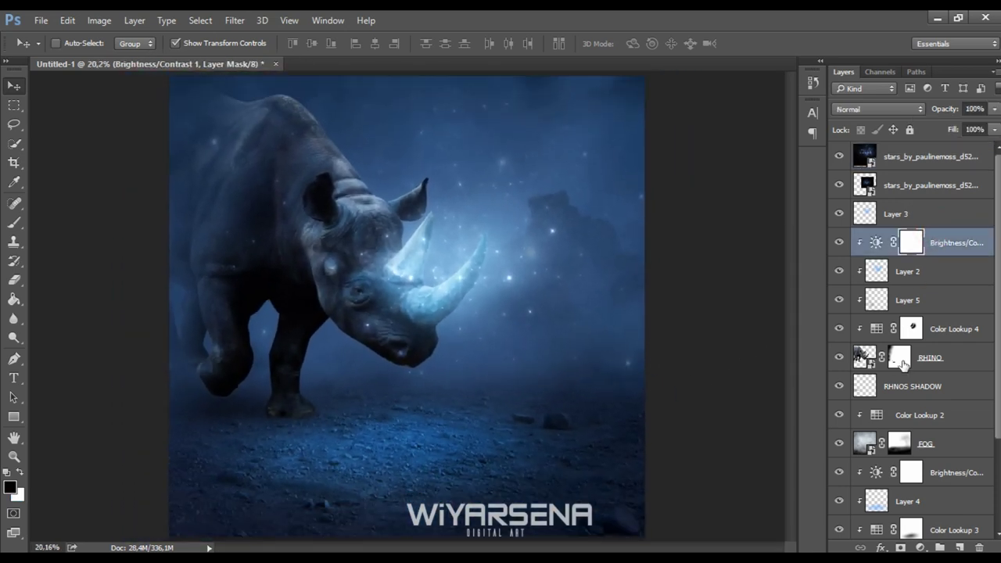
left_click(934, 159)
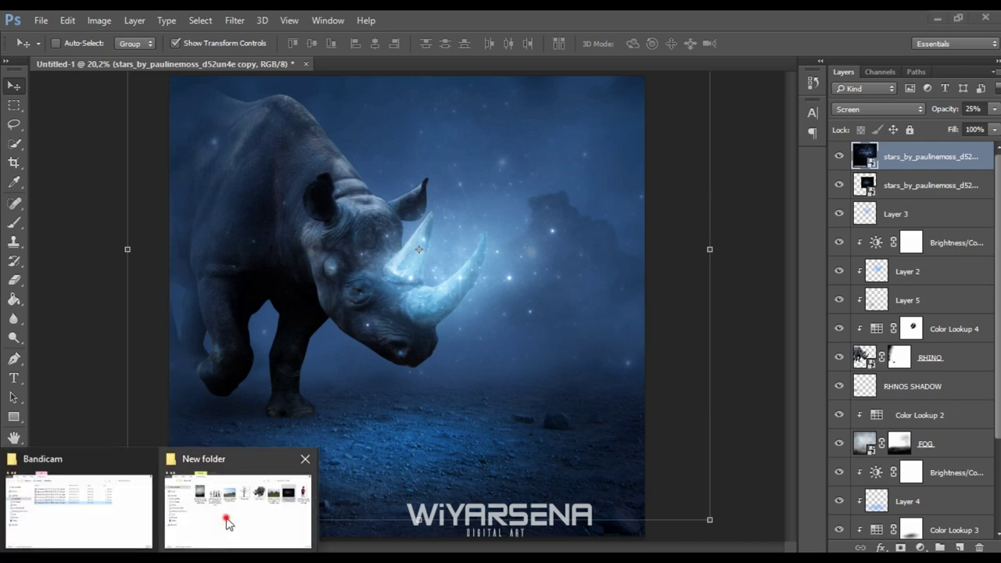
Import the walking_away boy PNG and shrink it to sit below the rhino's head
left_click(229, 521)
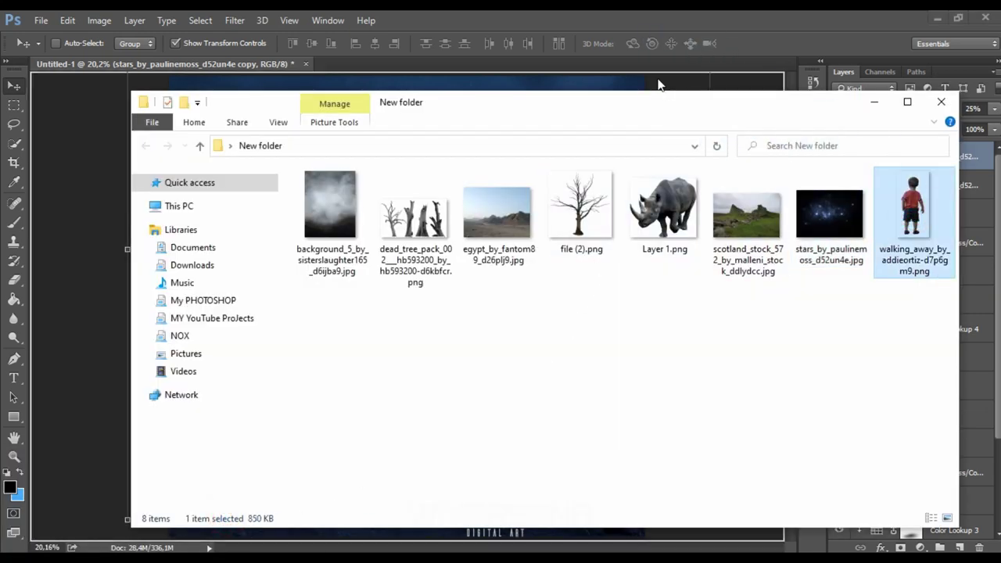
left_click_drag(909, 227, 509, 182)
mouse_move(519, 77)
left_mouse_down()
mouse_move(431, 194)
mouse_move(373, 342)
mouse_move(383, 361)
left_mouse_up()
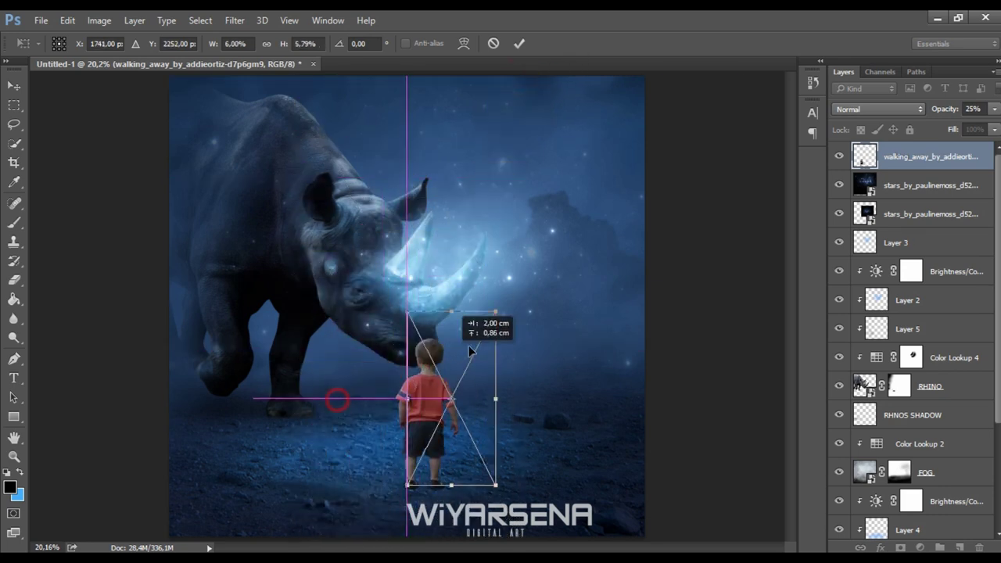
left_click_drag(336, 402, 484, 350)
Scale the boy slightly smaller beneath the rhino's horn and commit the transform
mouse_move(532, 308)
left_mouse_down()
mouse_move(500, 347)
mouse_move(509, 344)
mouse_move(505, 362)
left_mouse_up()
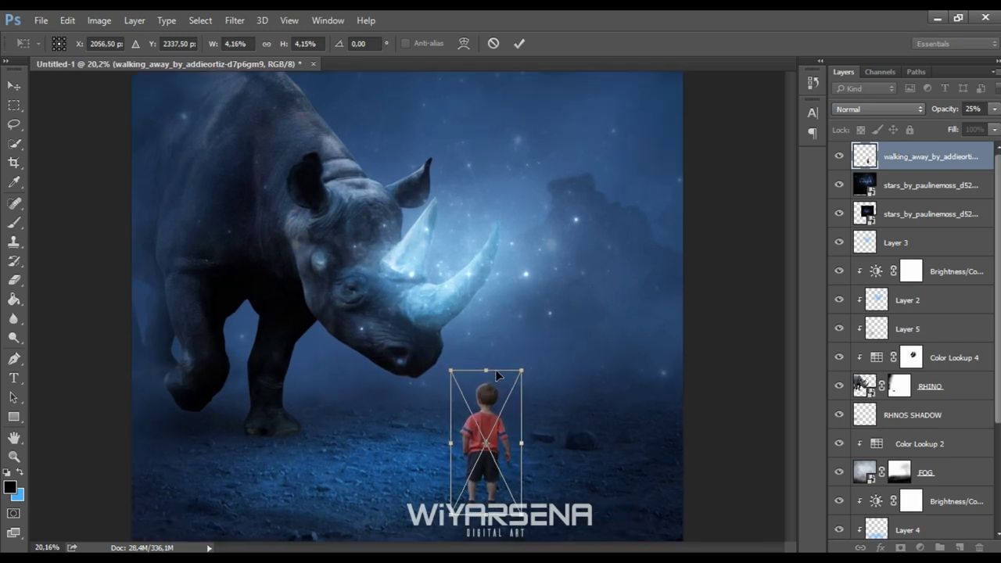
key("ctrl+plus")
key("ctrl+plus")
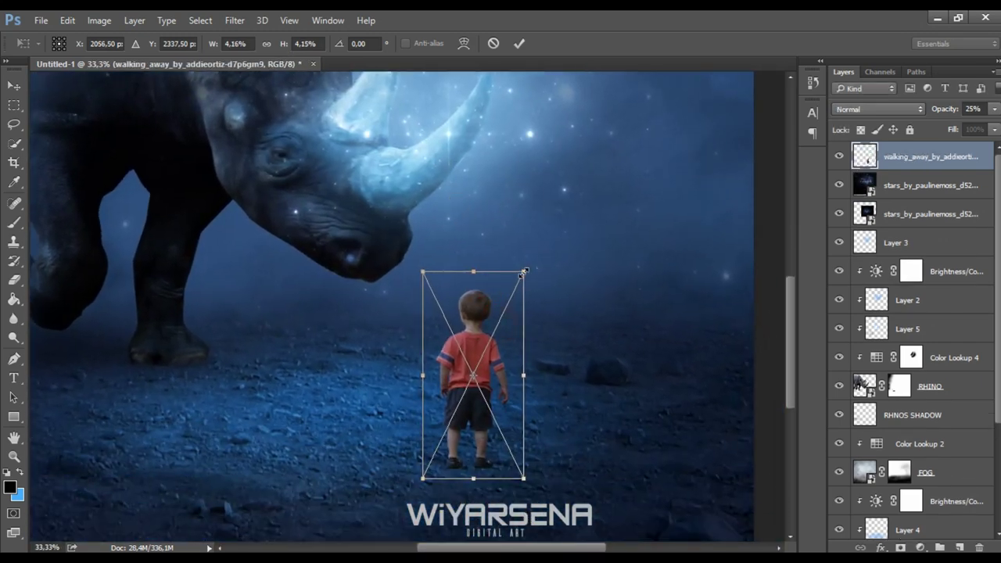
left_click_drag(523, 271, 509, 289)
left_click(517, 43)
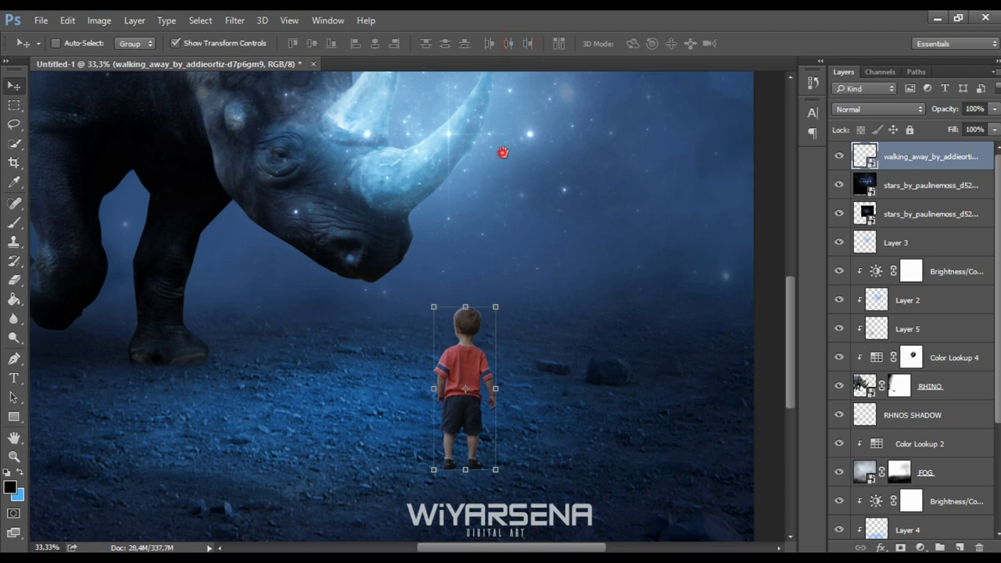
key("ctrl+minus")
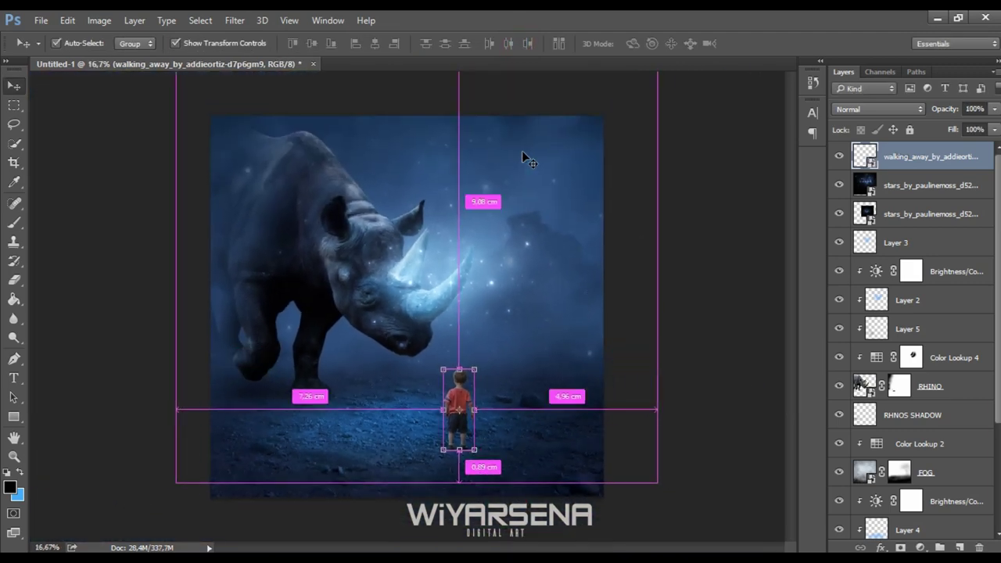
key("ctrl+plus")
key("ctrl+plus")
key("ctrl+plus")
left_click_drag(428, 172, 440, 161)
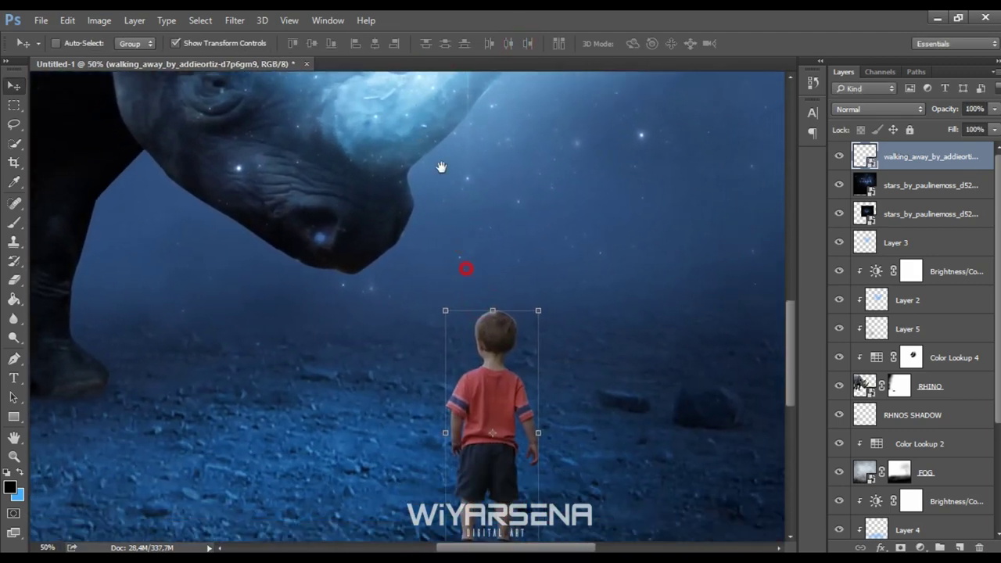
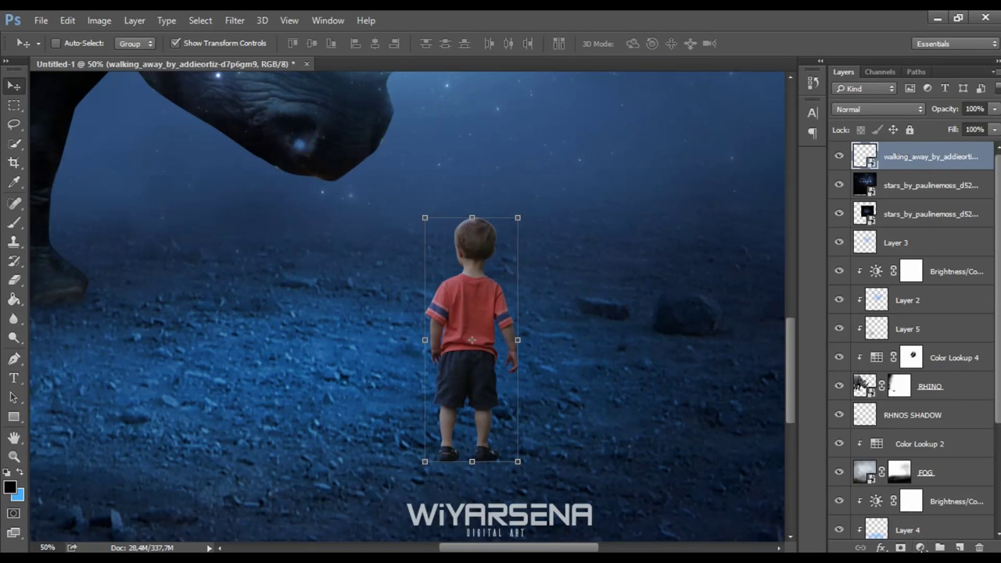
Add a Brightness/Contrast adjustment clipped to the boy with brightness -72
left_click(920, 547)
left_click(914, 279)
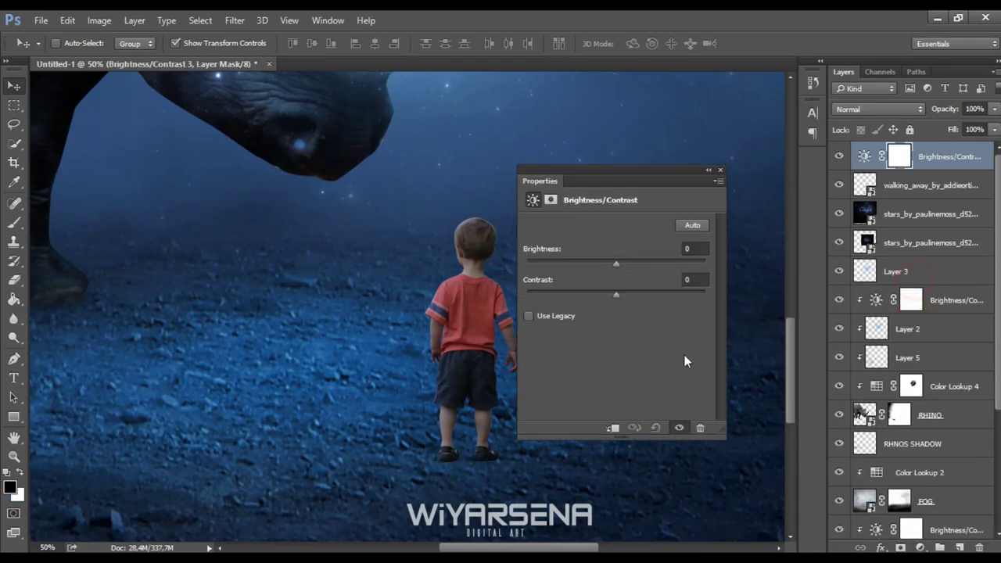
left_click(614, 430)
scroll(286, 286, "right", 3)
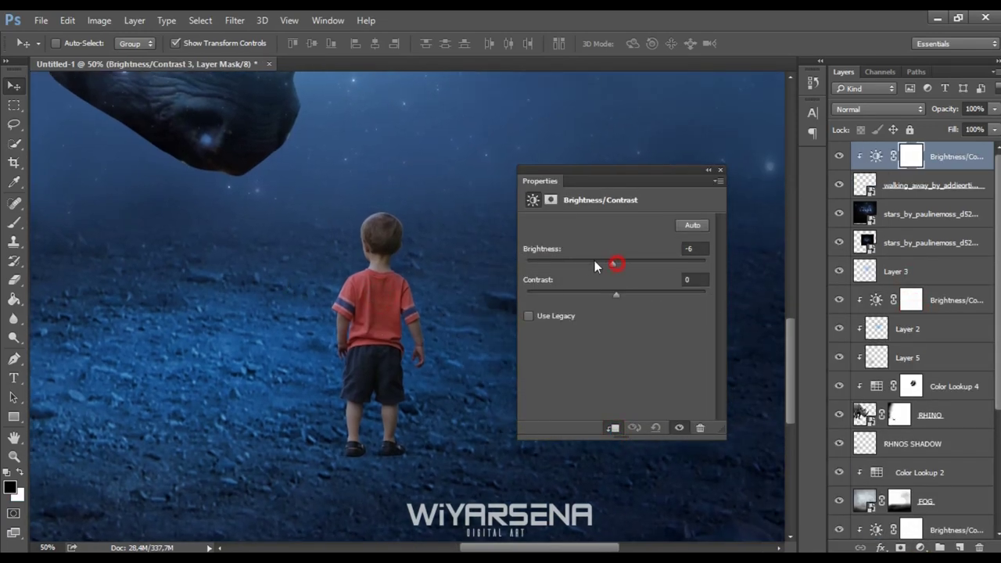
left_click_drag(594, 261, 573, 261)
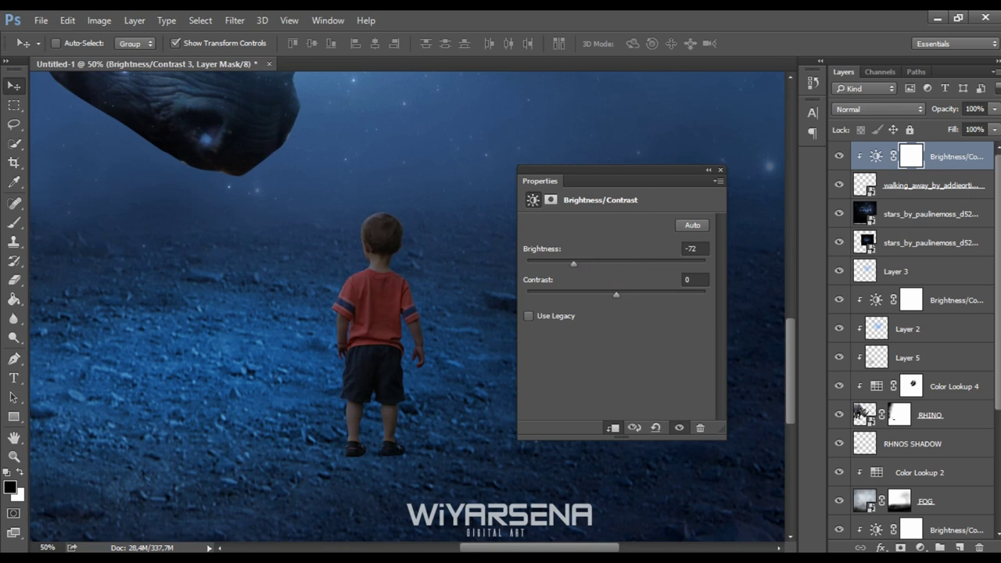
Add a second clipped Brightness/Contrast layer with contrast 34
left_click(920, 547)
left_click(907, 280)
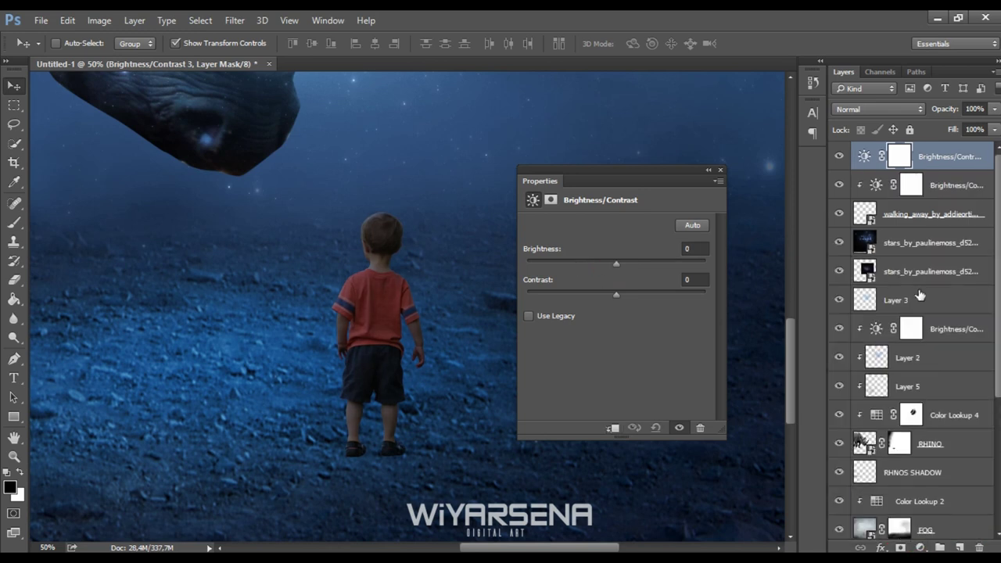
left_click(614, 427)
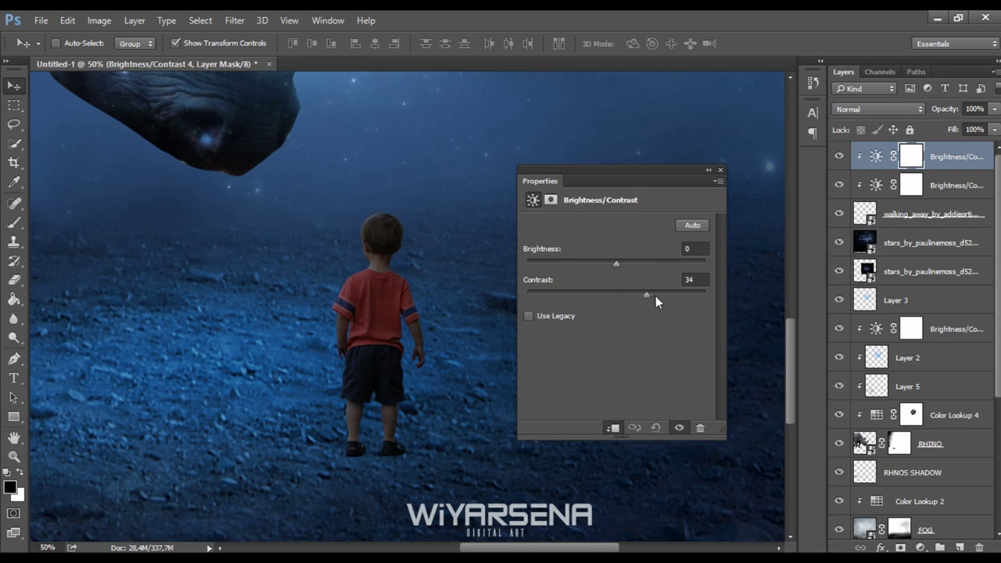
left_click(720, 172)
Paint black on the -72 layer's mask along the boy's left side to restore light
left_click(719, 172)
key("alt+bracketleft")
left_click(14, 222)
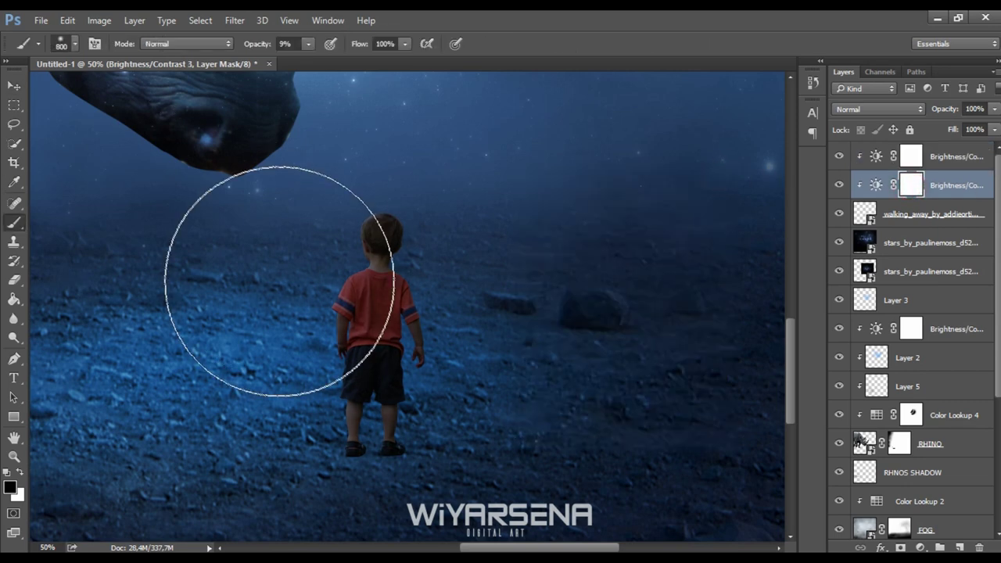
key("bracketleft")
key("bracketleft")
key("bracketleft")
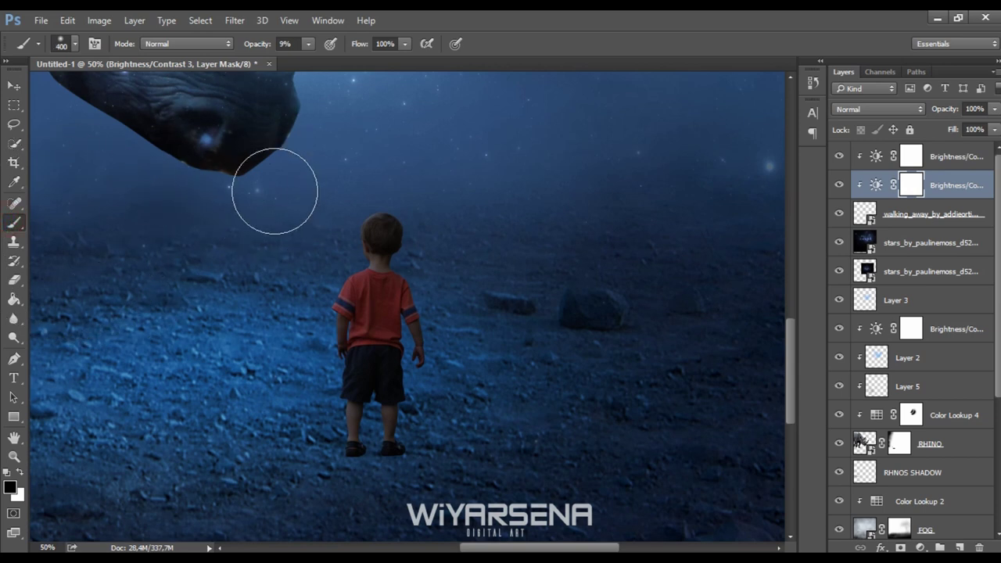
left_click(955, 188)
left_click(911, 186)
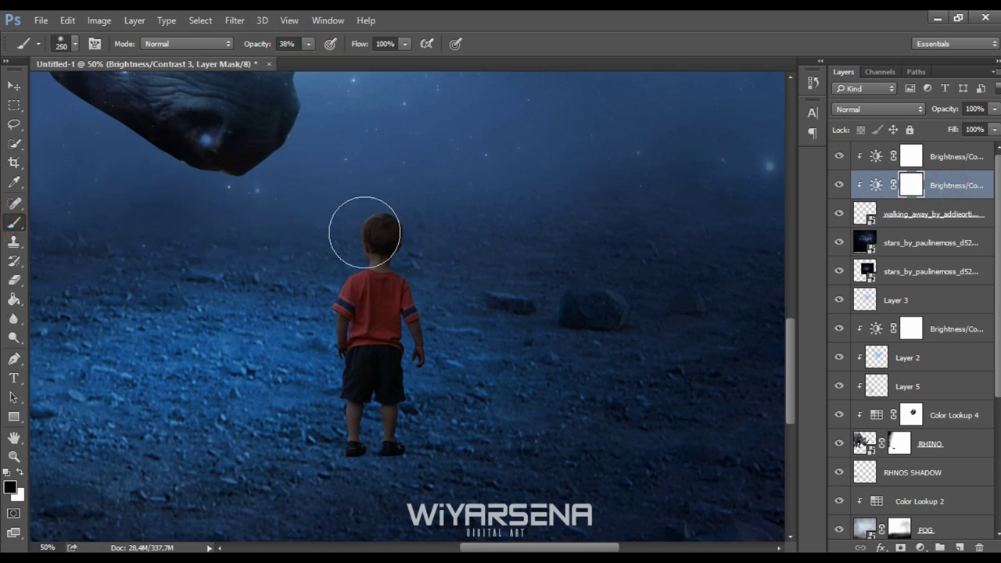
key("bracketright")
left_click(350, 221)
key("bracketleft")
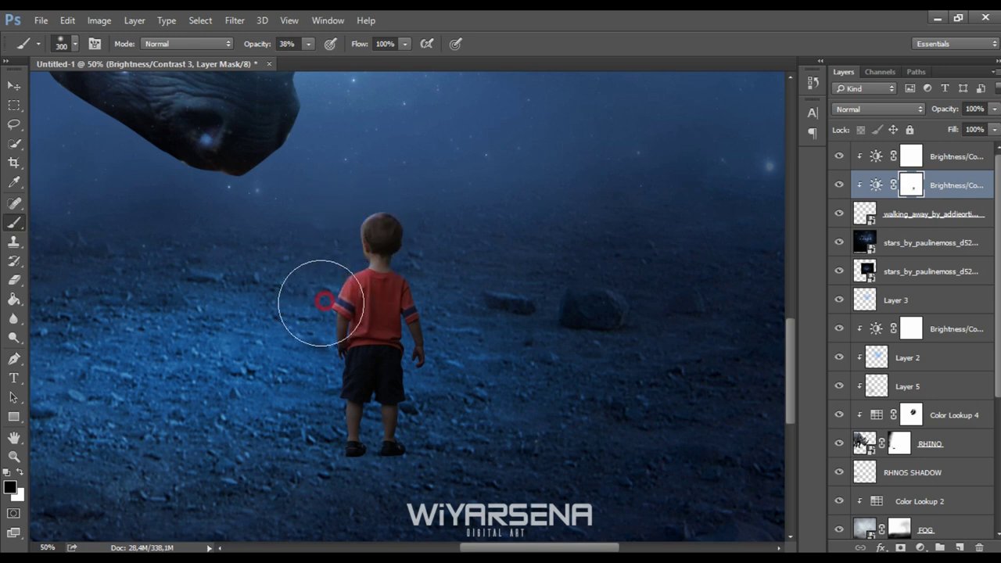
left_click_drag(324, 297, 335, 430)
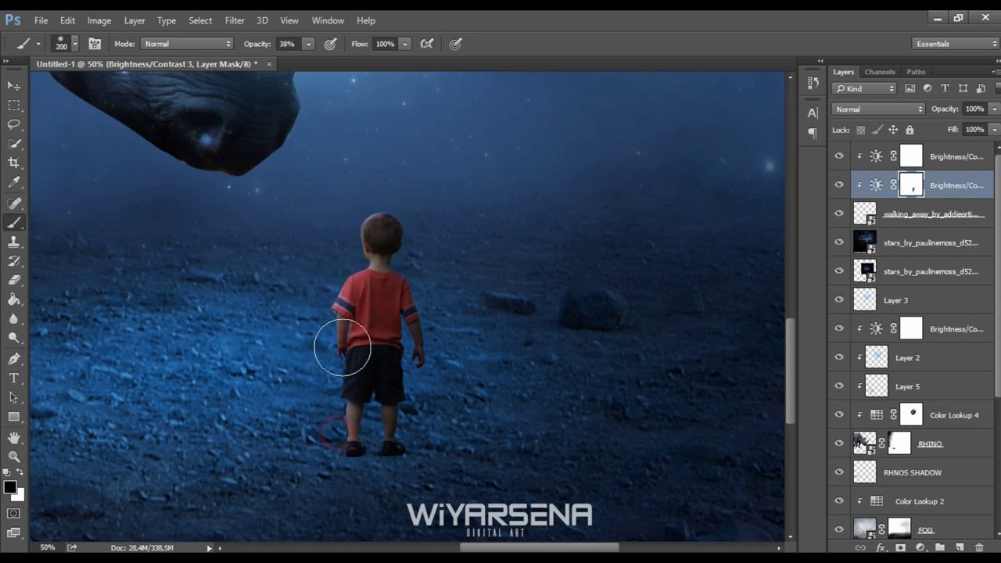
Brush light back onto the boy's shoulder and head through the same mask
left_click(419, 291)
left_click(418, 346)
left_click(402, 223)
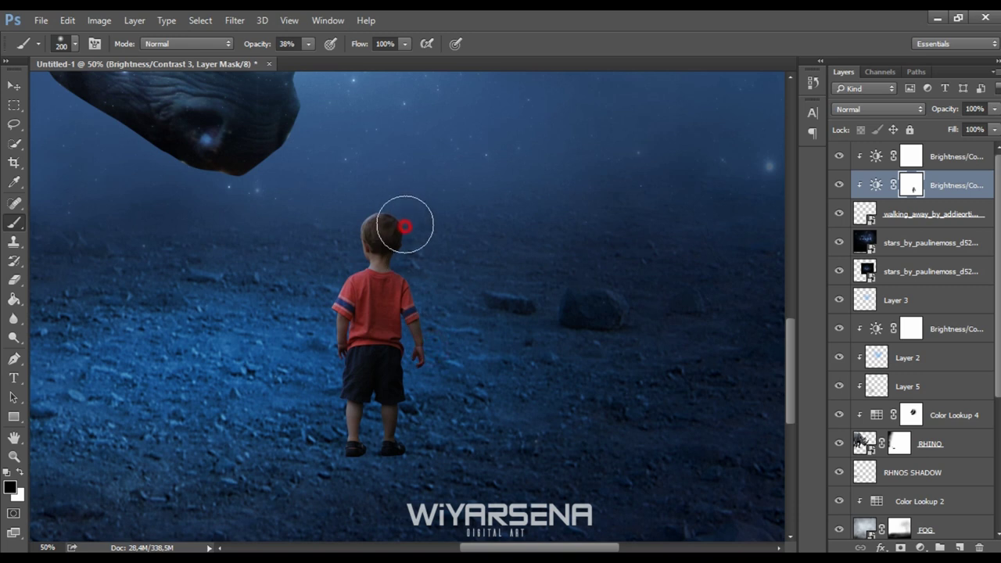
left_click(362, 215)
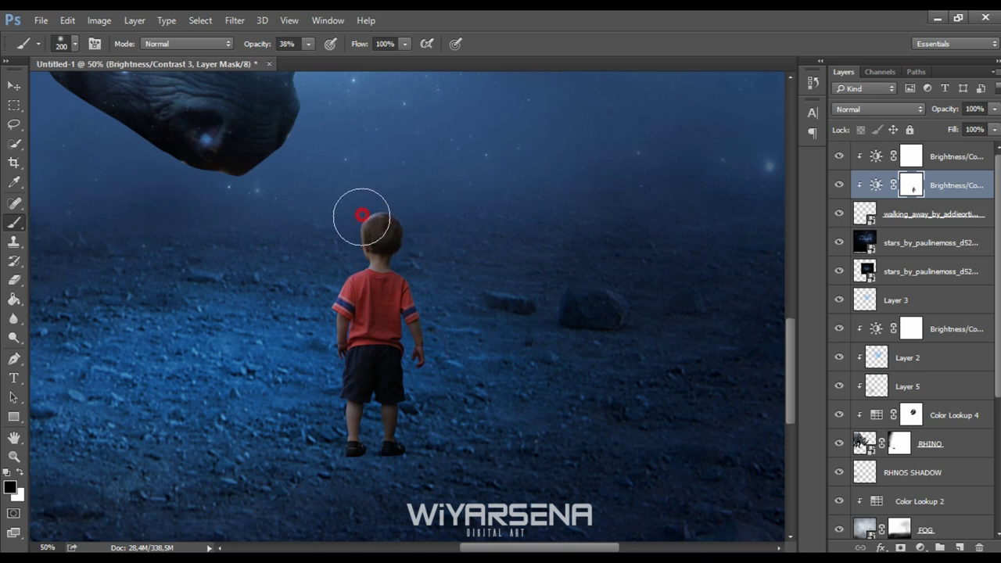
left_click(934, 216)
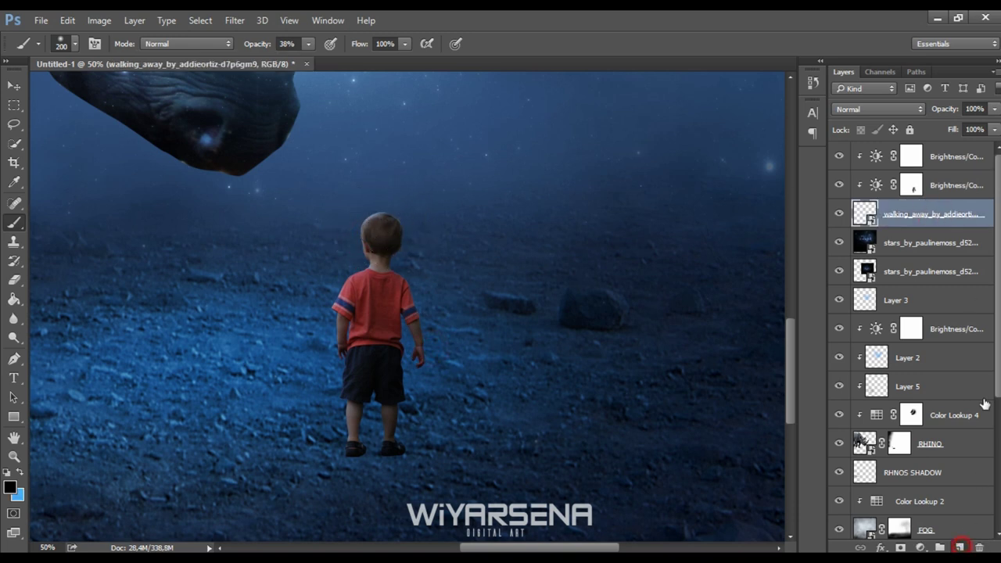
Add a clipped Screen layer and paint blue glow on the boy's head at 18% opacity
left_click(959, 545)
left_click(880, 117)
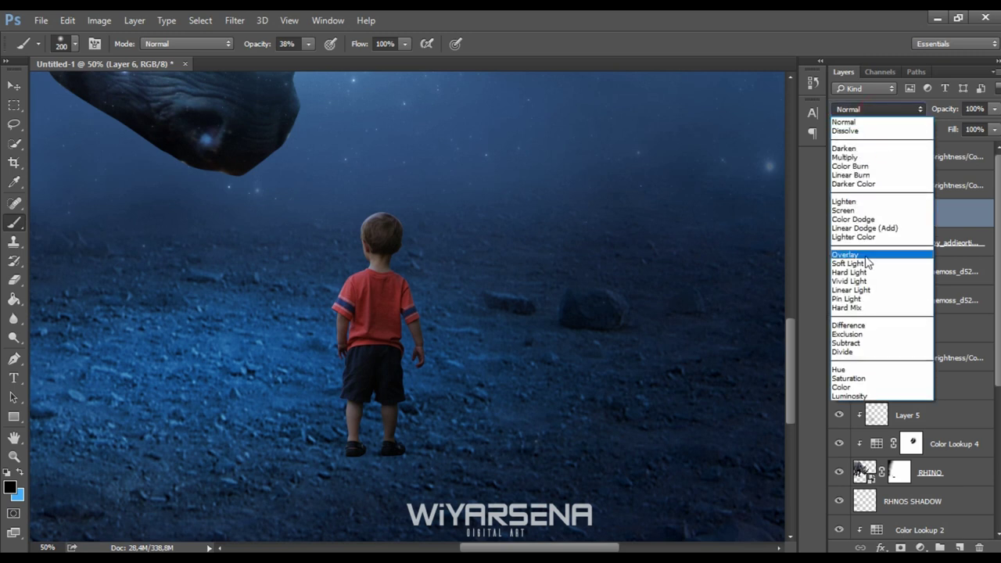
left_click(844, 211)
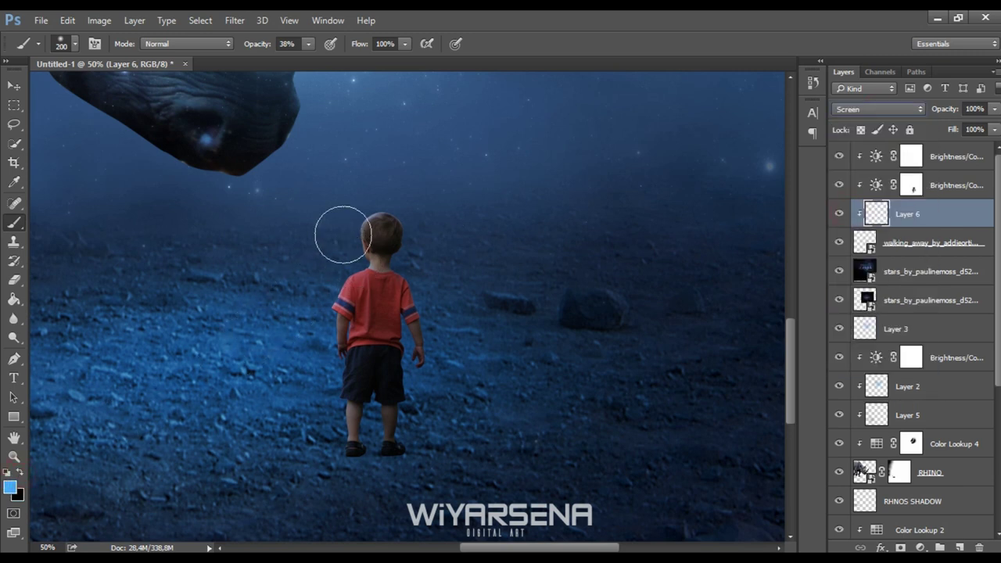
key("bracketright")
key("bracketright")
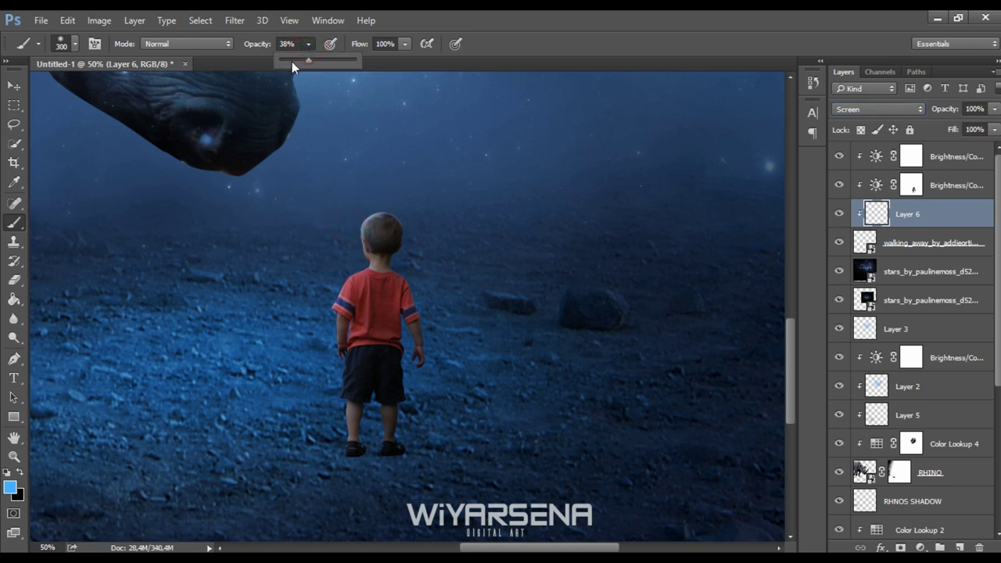
left_click_drag(292, 61, 291, 61)
key("bracketright")
left_click_drag(351, 224, 335, 227)
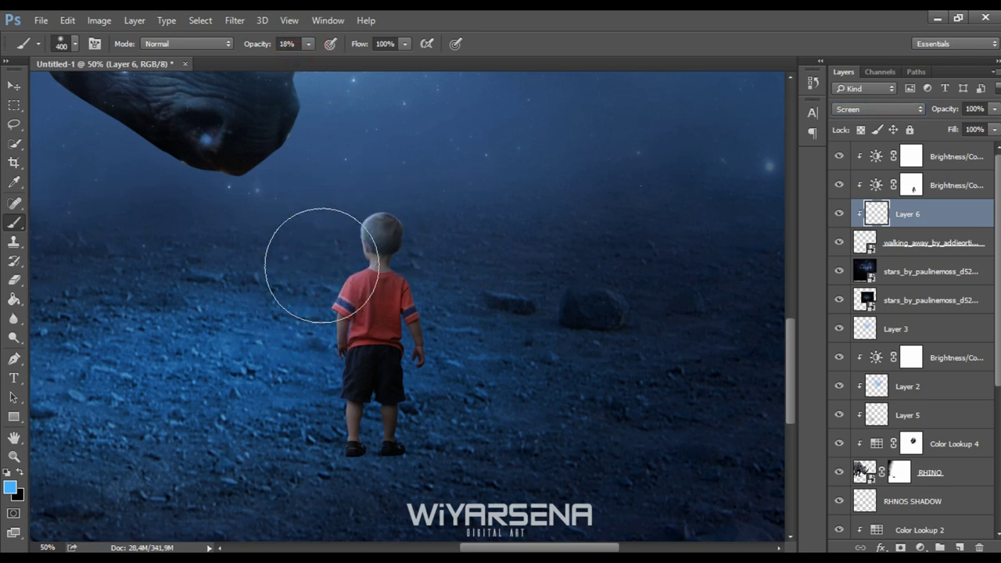
left_click(313, 409)
left_click(316, 275)
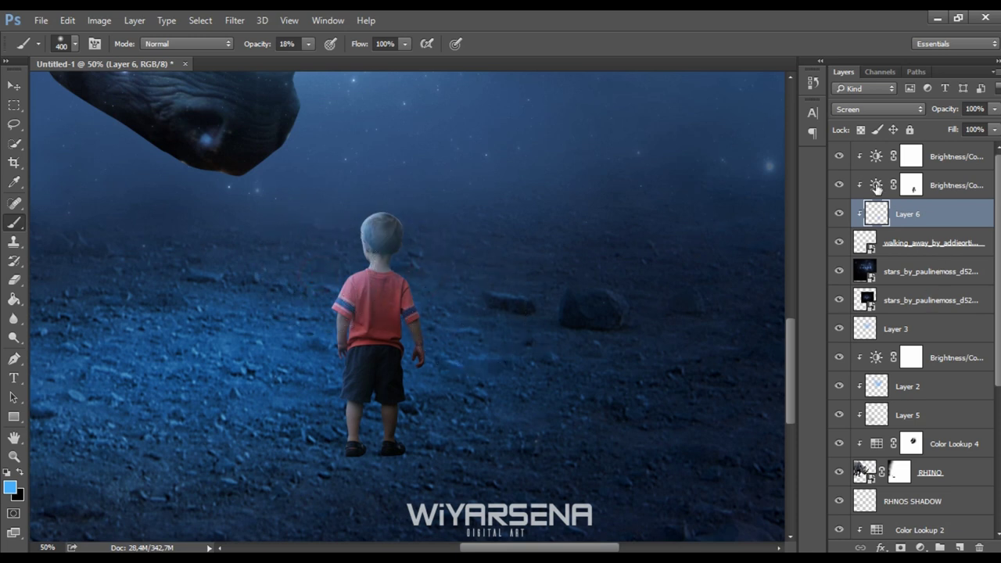
Lower the darkening adjustment to -115 brightness and raise contrast to 85
double_click(876, 187)
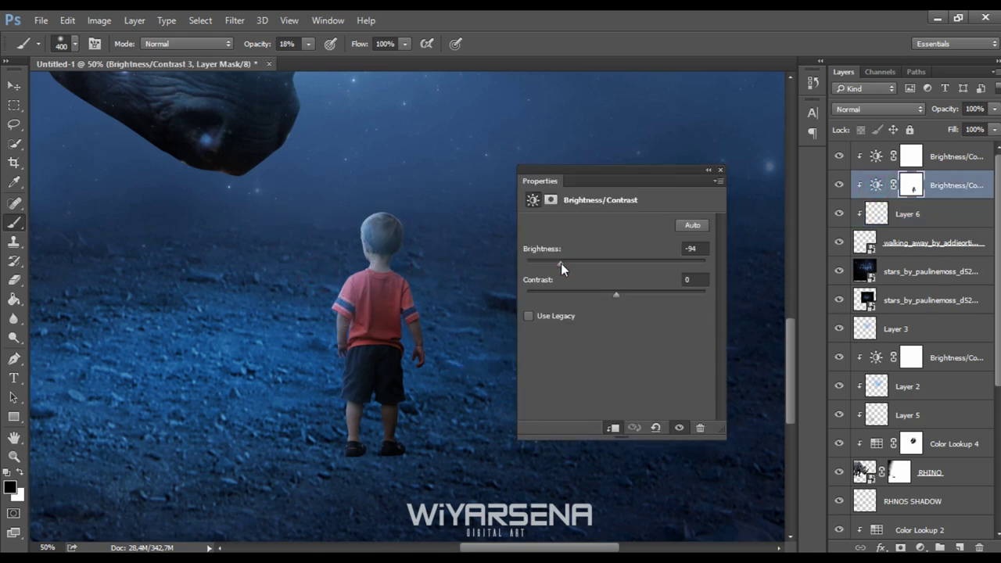
left_click_drag(560, 262, 540, 265)
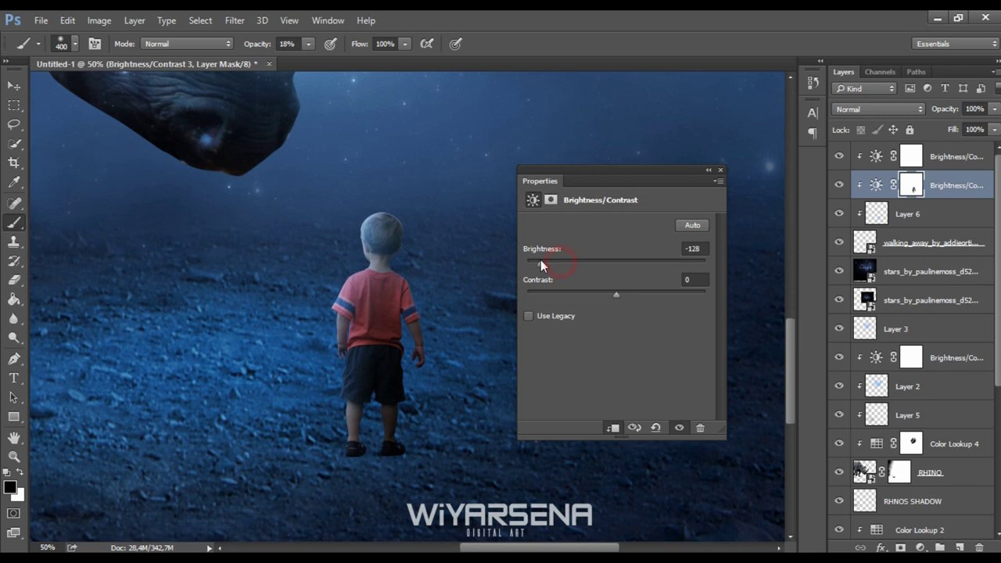
left_click(876, 156)
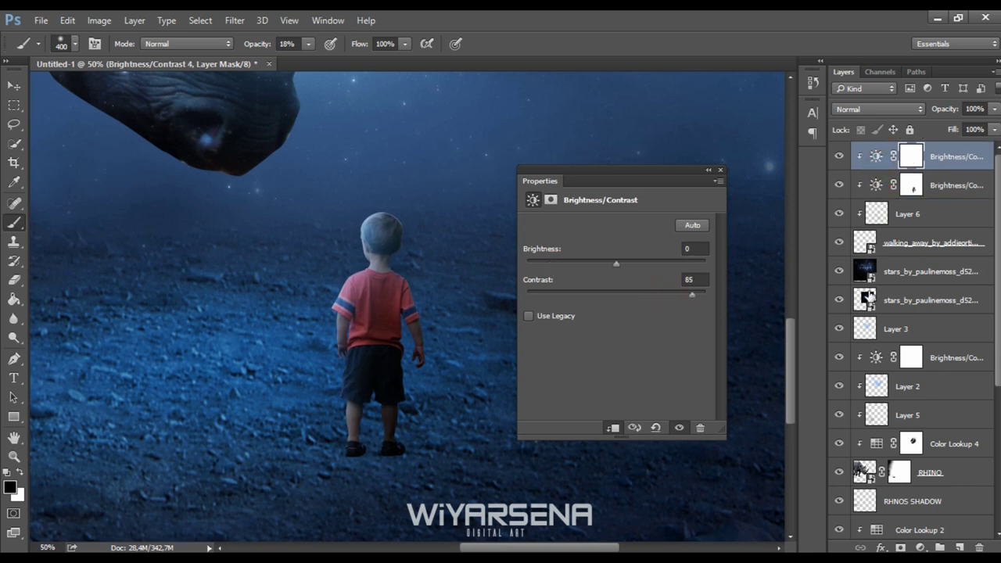
left_click(932, 214)
Add a clipped Hue/Saturation adjustment with reduced saturation, discarding a Color Balance attempt
left_click(921, 546)
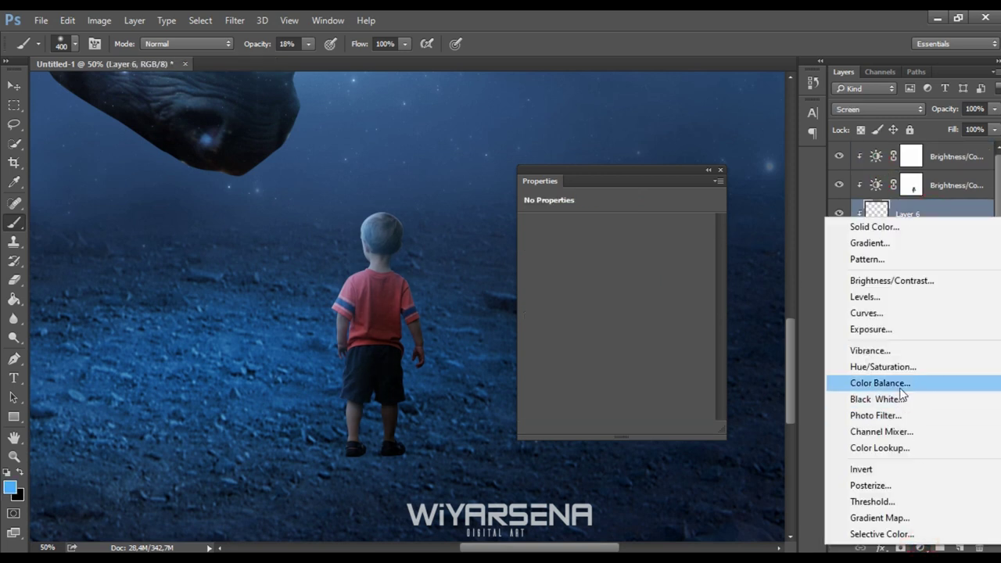
left_click(853, 383)
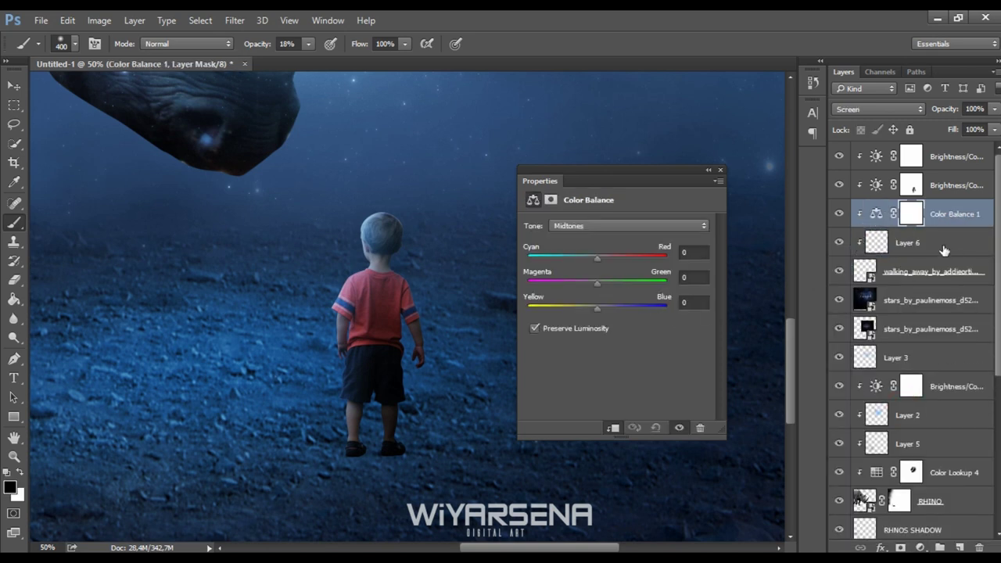
key("ctrl+z")
left_click(920, 547)
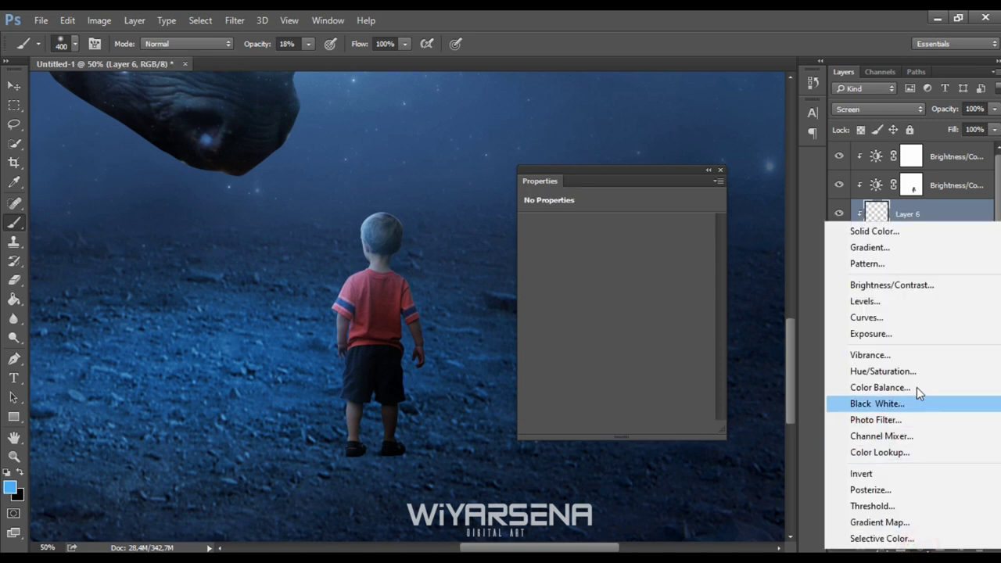
left_click(911, 371)
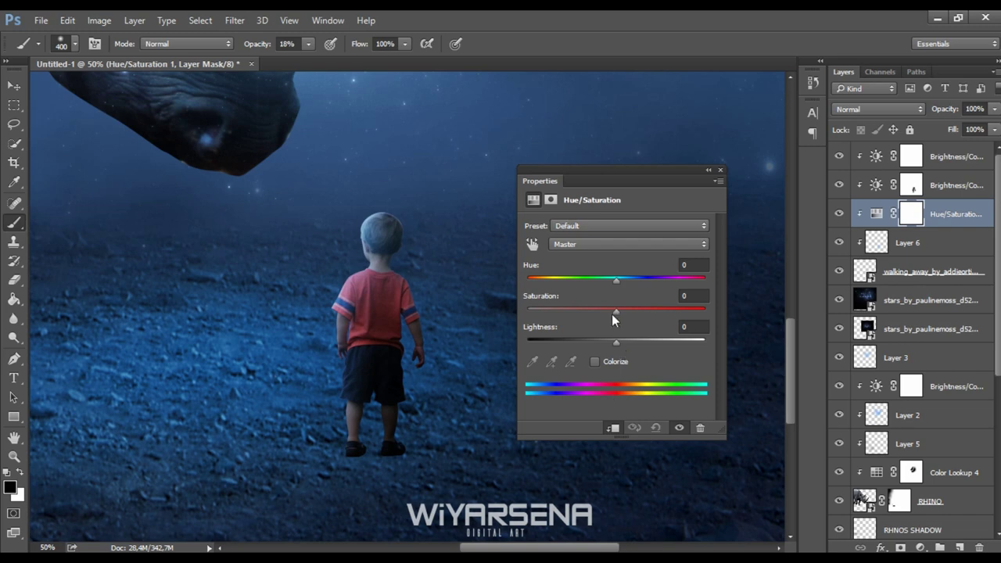
left_click_drag(612, 314, 580, 307)
left_click(720, 170)
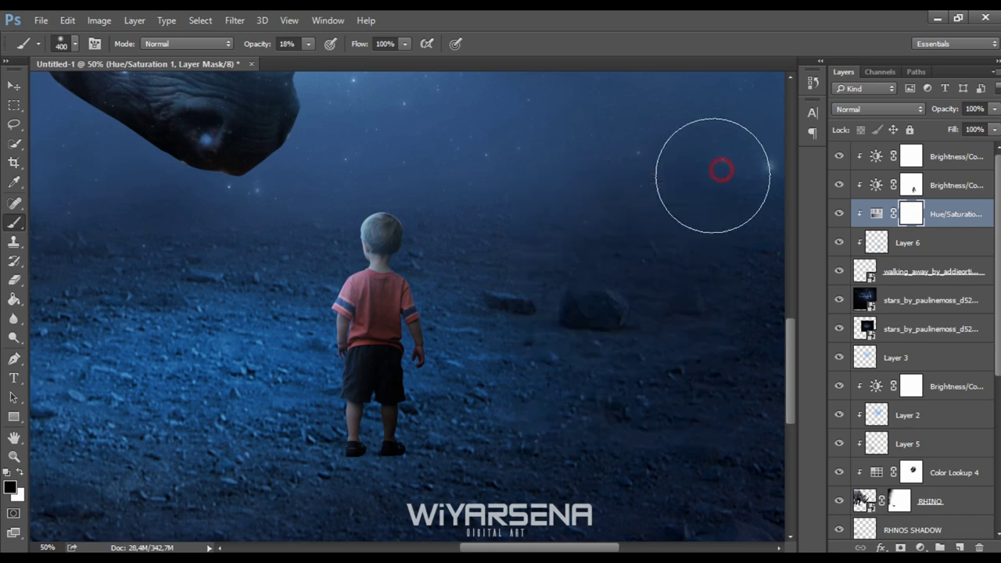
Reposition Layer 6's blue glow onto the boy
scroll(666, 244, "down", 3)
scroll(666, 244, "down", 3)
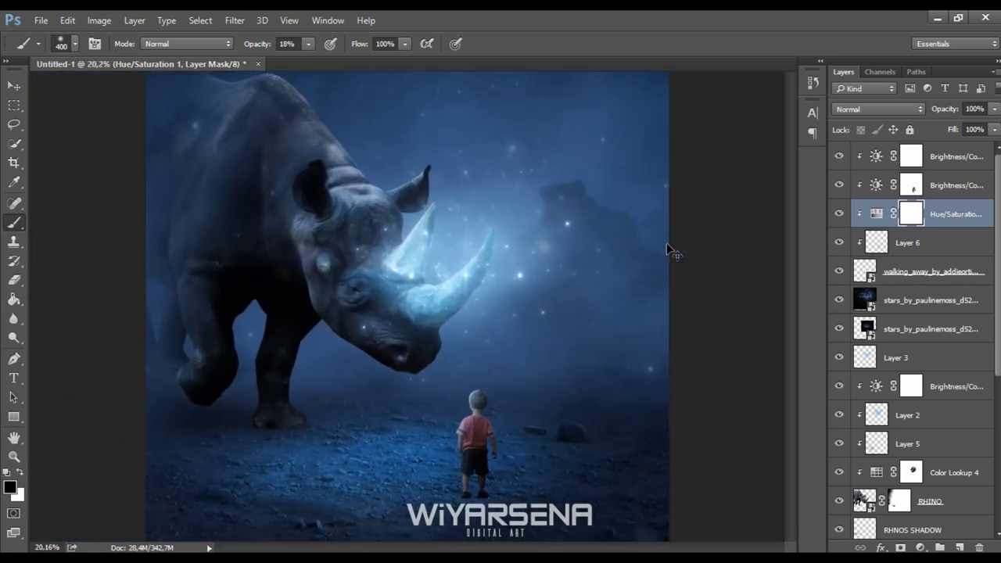
scroll(666, 243, "up", 2)
scroll(666, 242, "up", 2)
left_click_drag(670, 235, 534, 122)
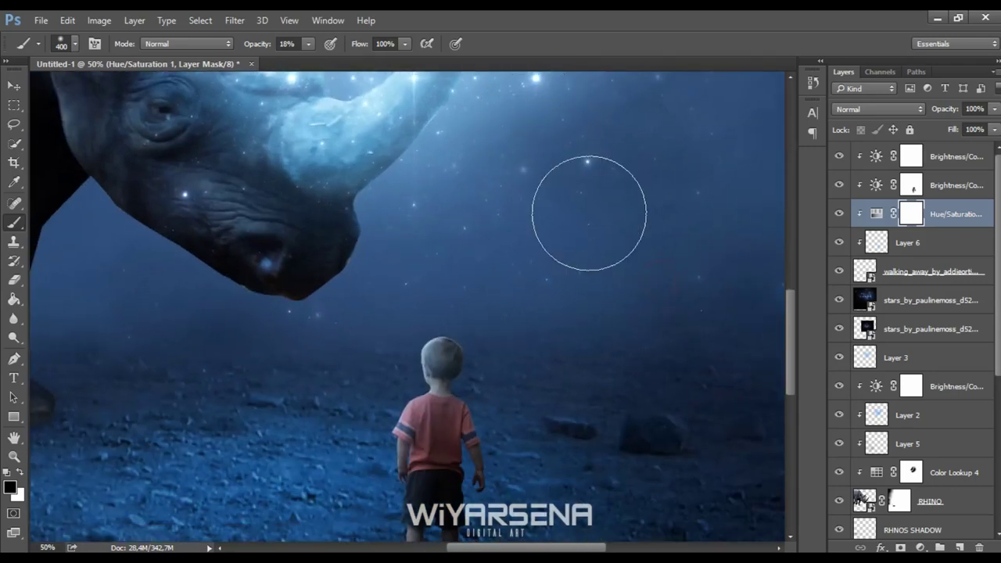
left_click_drag(674, 362, 621, 308)
left_click(883, 239)
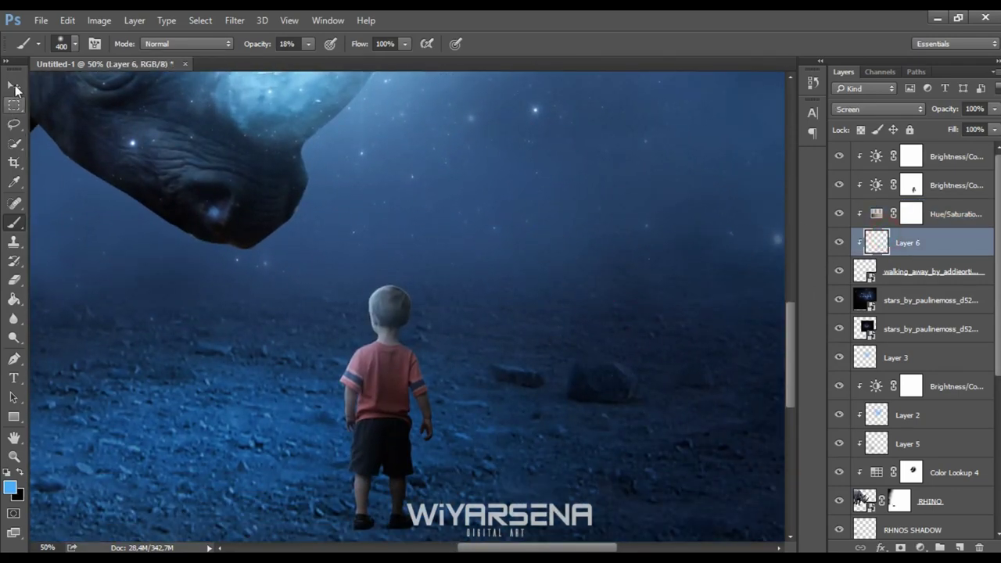
left_click(14, 86)
left_click_drag(279, 286, 270, 273)
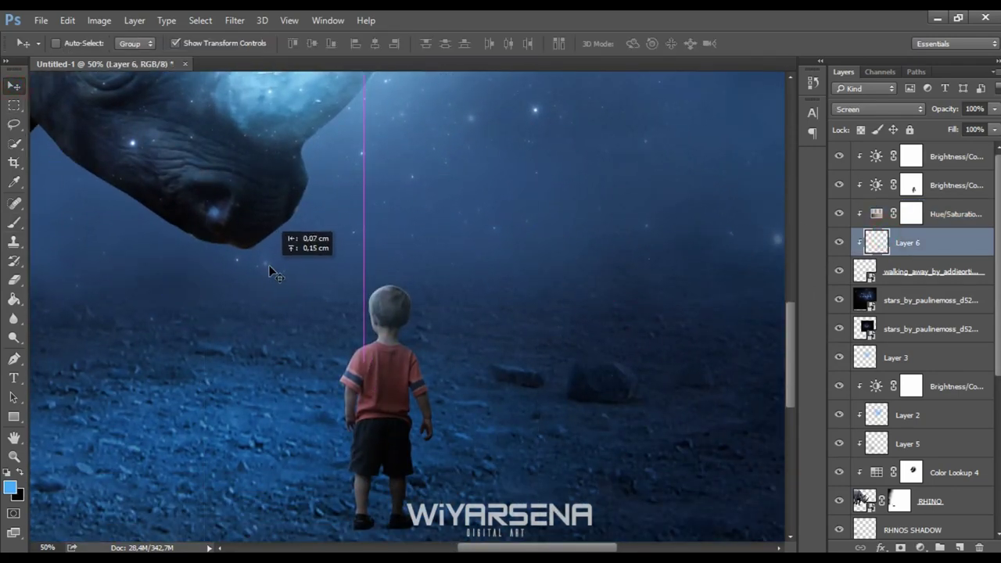
Paint faint glow over the boy's shoulder with a smaller soft brush
key("b")
key("bracketleft")
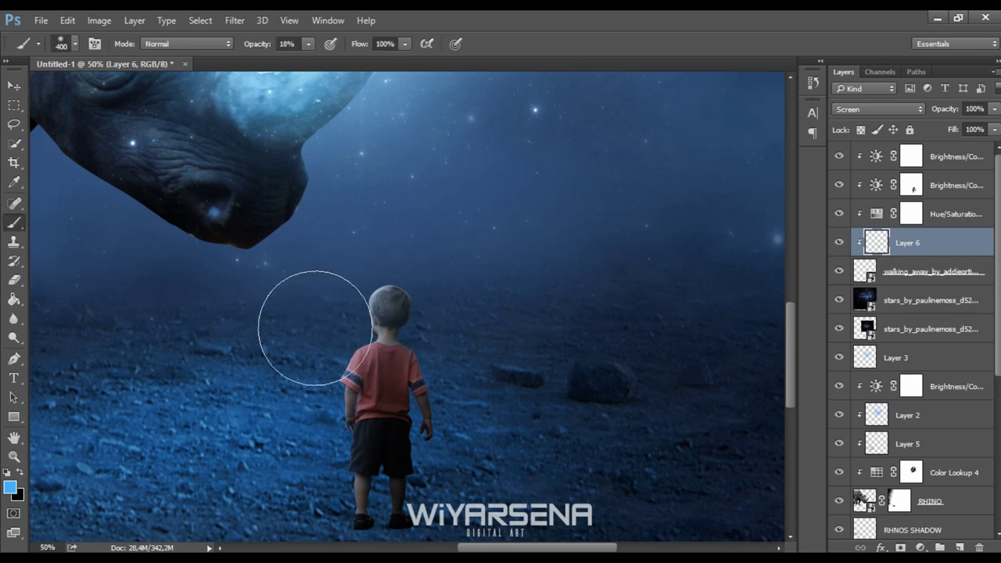
key("bracketleft")
left_click(341, 350)
mouse_move(341, 350)
left_mouse_down()
mouse_move(349, 335)
mouse_move(450, 309)
left_mouse_up()
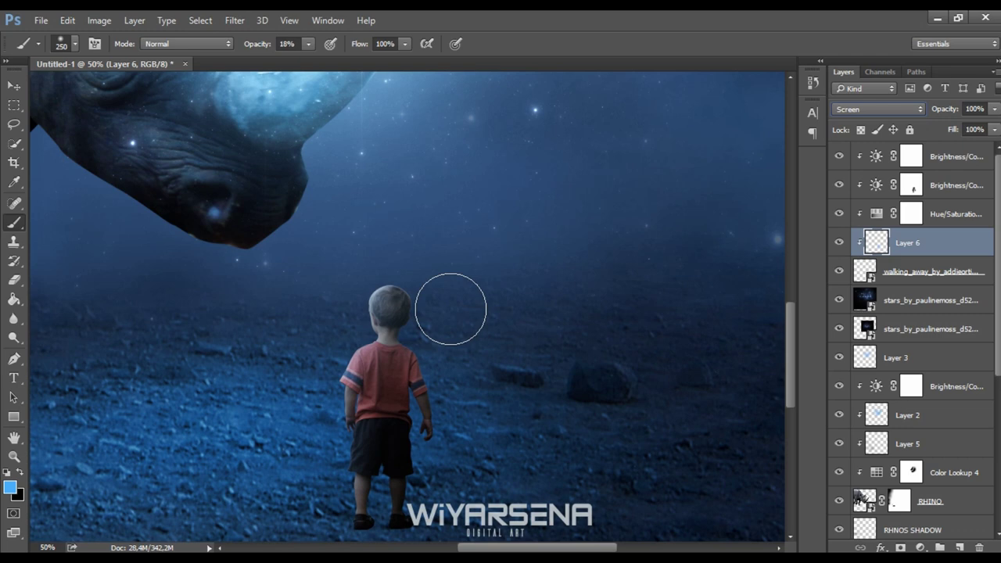
left_click(921, 275)
Add a Moonlight.3DL Color Lookup layer blended in Soft Light
left_click(918, 546)
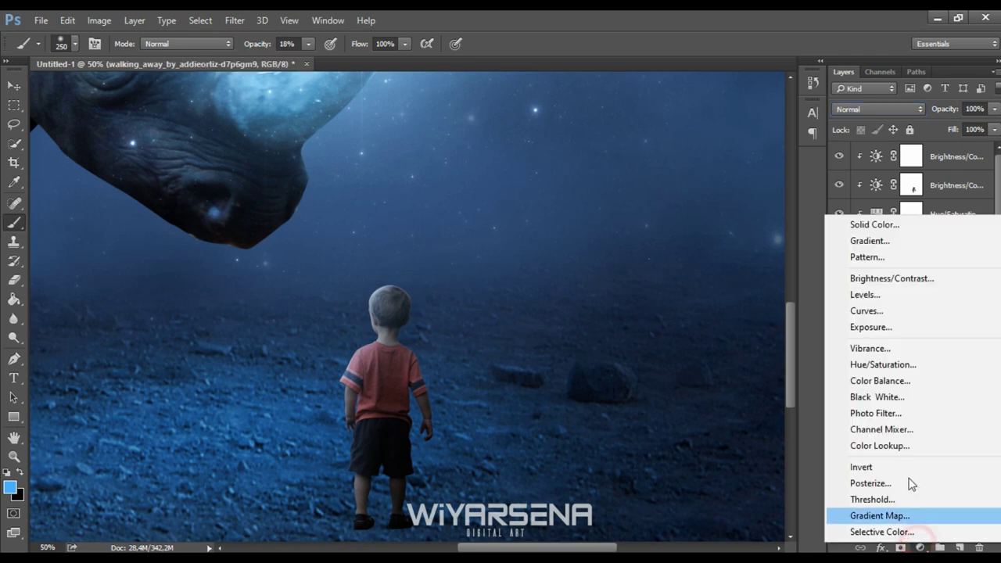
left_click(876, 442)
left_click(637, 225)
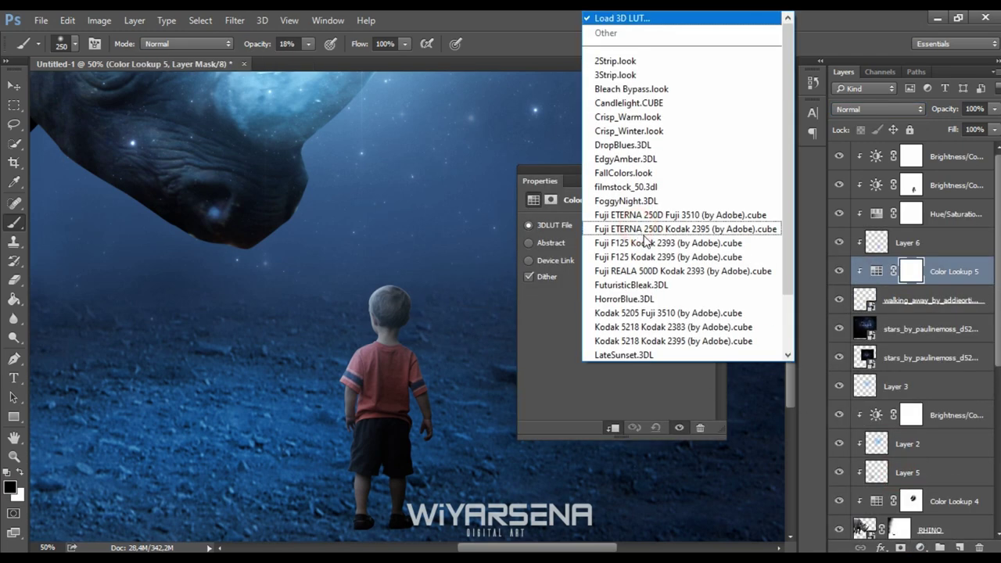
scroll(626, 235, "down", 2)
left_click(620, 298)
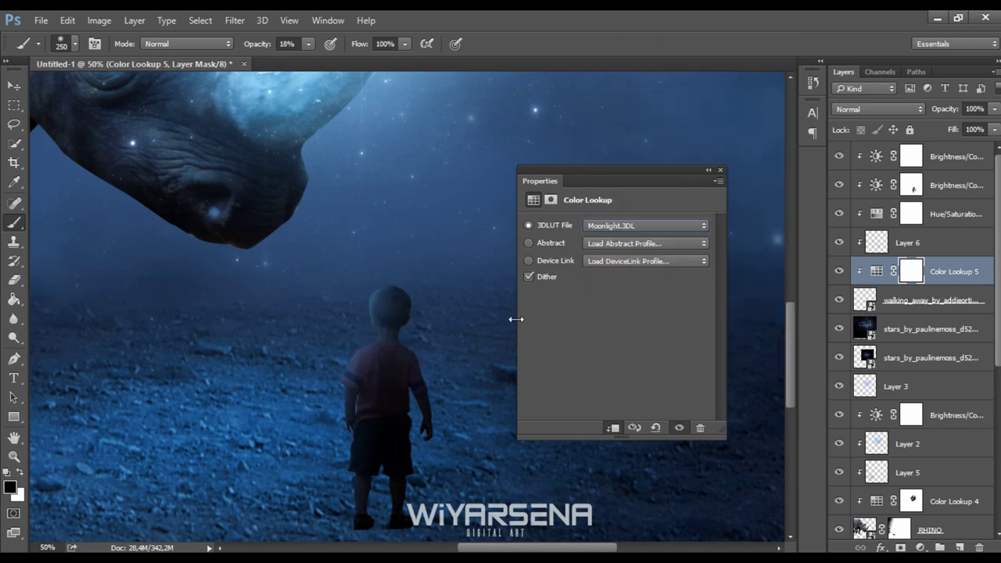
left_click(720, 170)
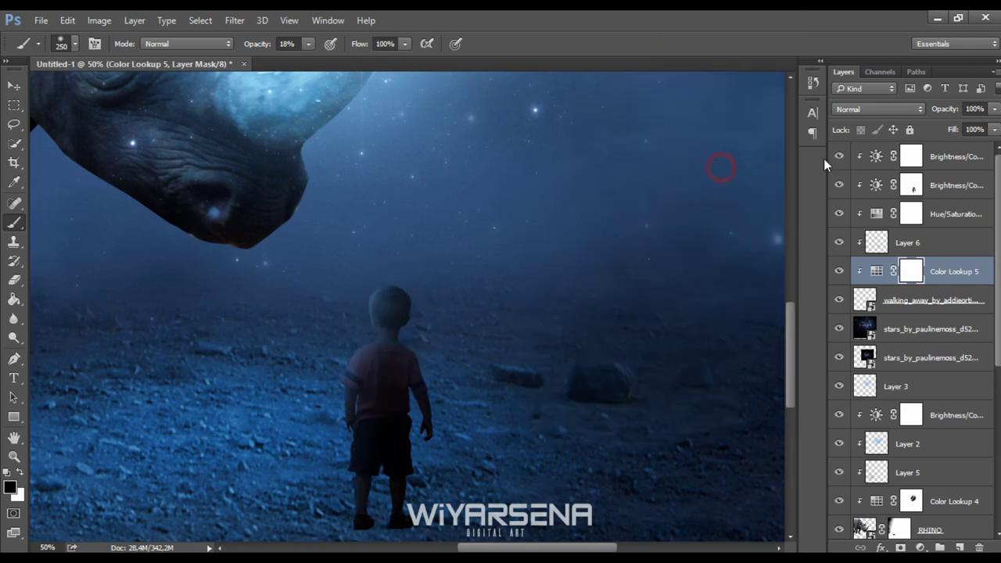
left_click(860, 113)
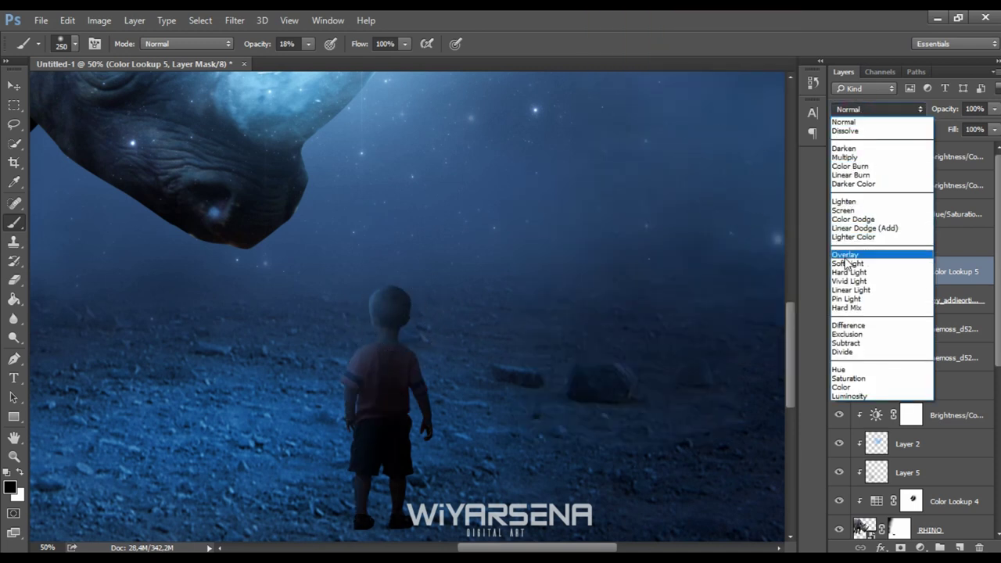
left_click(844, 263)
mouse_move(670, 299)
left_mouse_down()
mouse_move(600, 252)
mouse_move(602, 281)
left_mouse_up()
Raise the masked Brightness/Contrast layer to brightness 12, undoing an accidental Layer 6 move
double_click(874, 185)
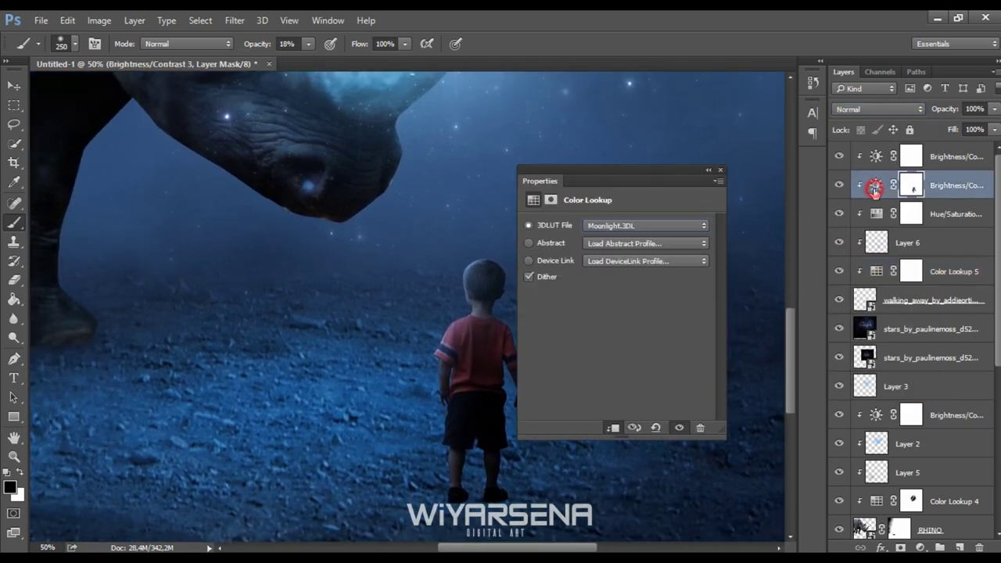
left_click_drag(576, 264, 610, 266)
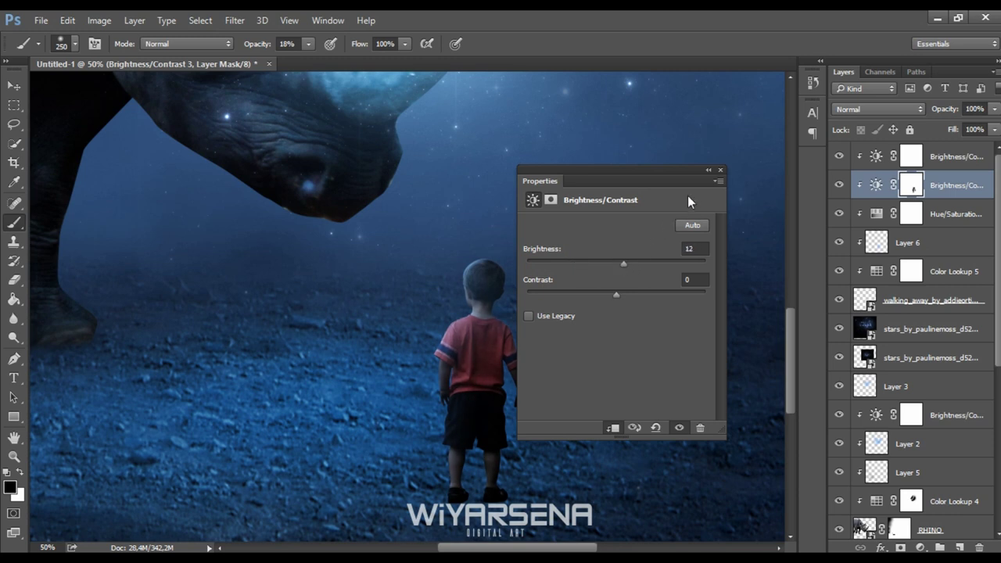
left_click(720, 170)
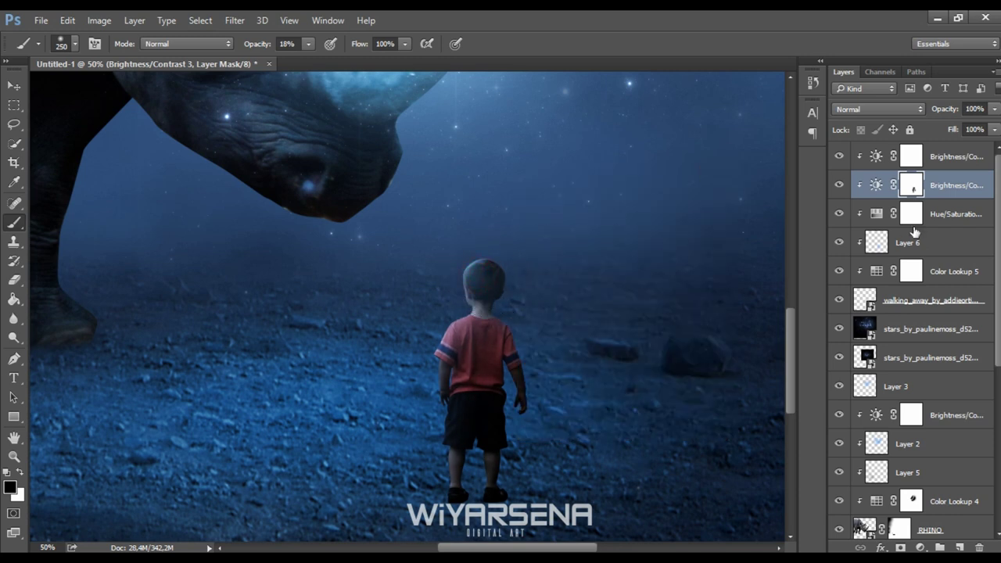
left_click_drag(893, 247, 938, 181)
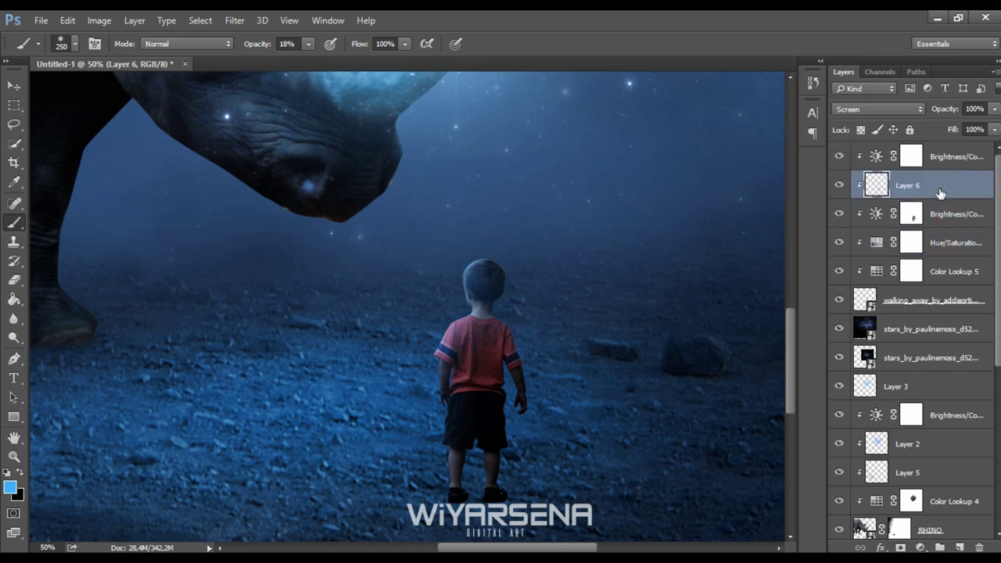
key("ctrl+z")
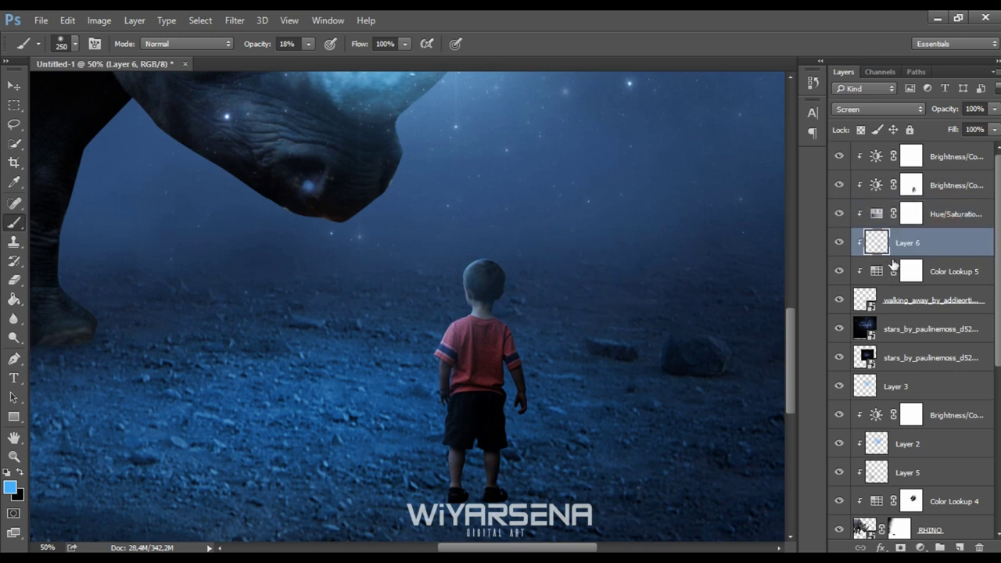
left_click(455, 280)
Paint faint 6%-opacity blue strokes with a 400 px brush around the boy's legs and head
left_click(445, 286)
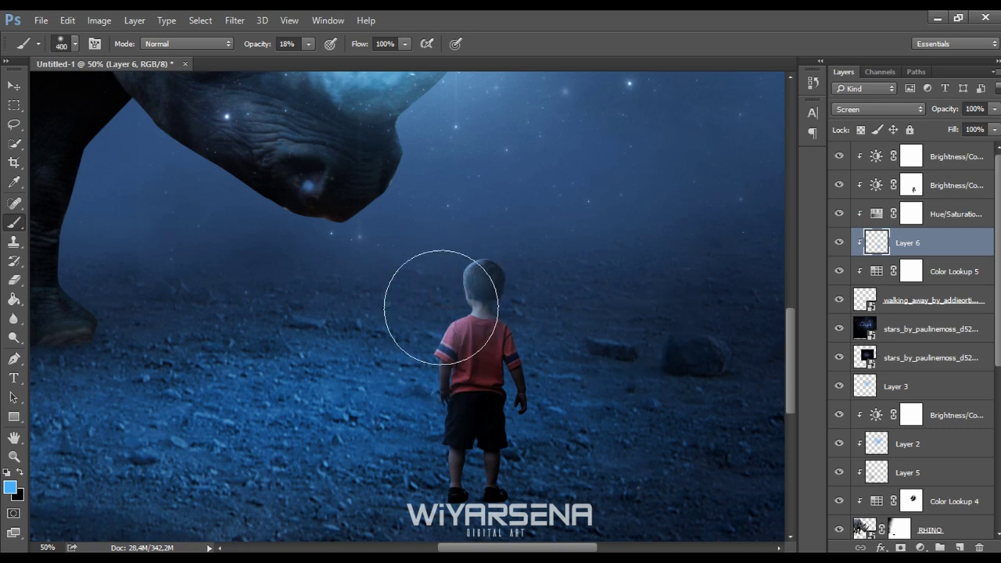
key("bracketright")
key("bracketright")
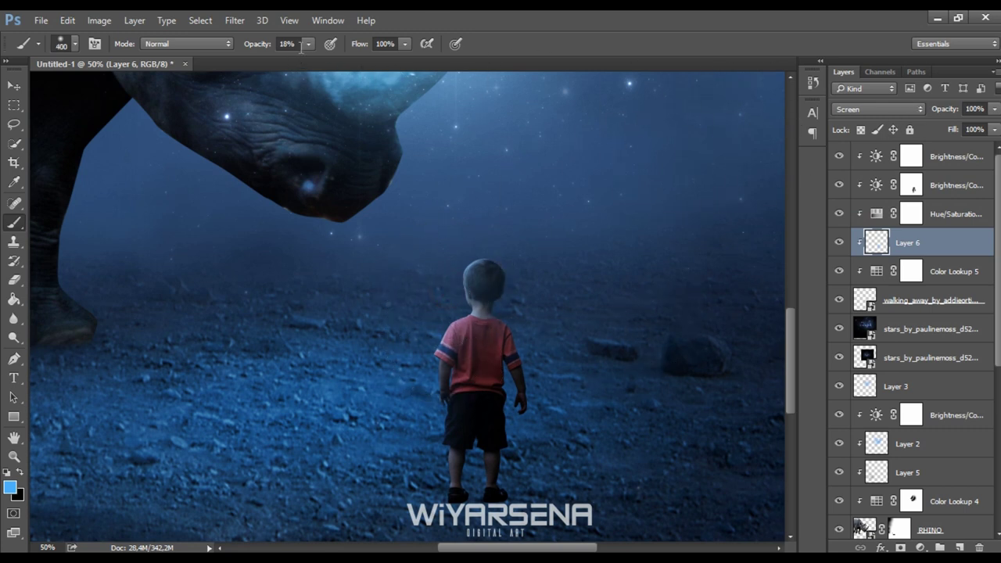
left_click(303, 44)
mouse_move(447, 232)
left_mouse_down()
mouse_move(414, 377)
mouse_move(546, 397)
mouse_move(440, 438)
mouse_move(395, 376)
left_mouse_up()
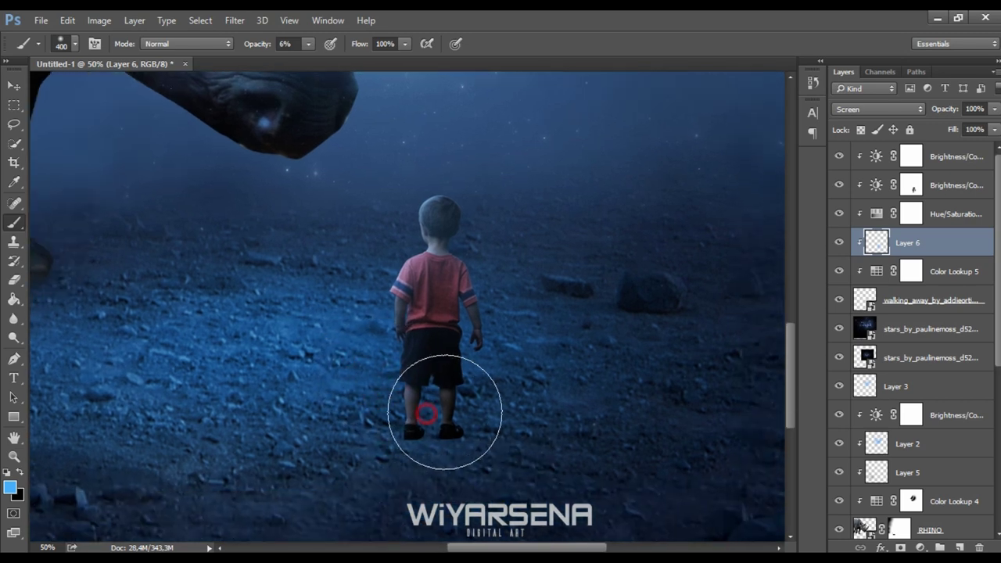
mouse_move(435, 417)
left_mouse_down()
mouse_move(381, 227)
mouse_move(362, 268)
mouse_move(370, 270)
left_mouse_up()
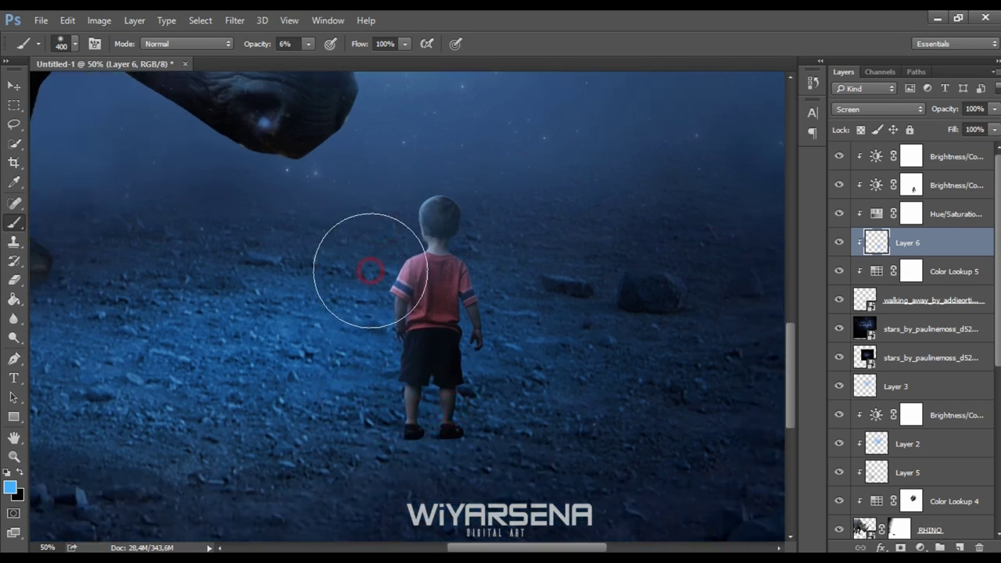
scroll(379, 262, "down", 2)
scroll(508, 243, "down", 2)
scroll(507, 244, "up", 2)
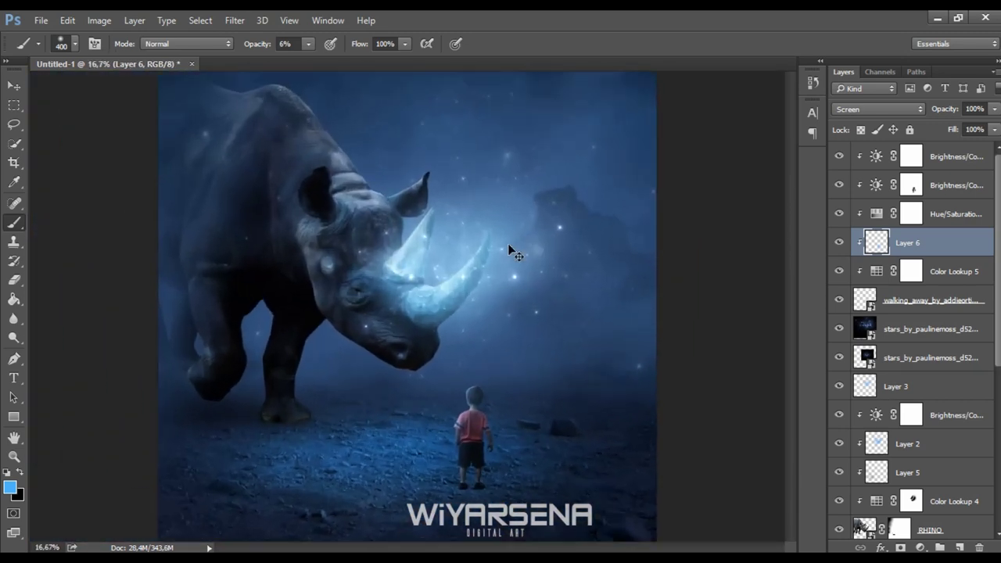
scroll(507, 243, "up", 2)
left_click_drag(493, 288, 451, 224)
scroll(529, 402, "up", 1)
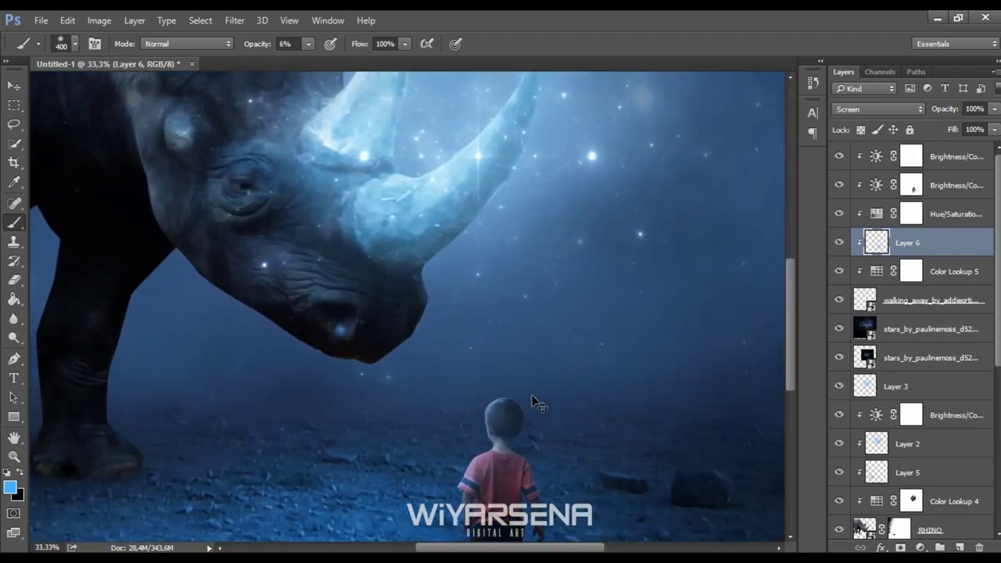
scroll(530, 388, "up", 1)
mouse_move(529, 388)
left_mouse_down()
mouse_move(431, 279)
mouse_move(446, 255)
left_mouse_up()
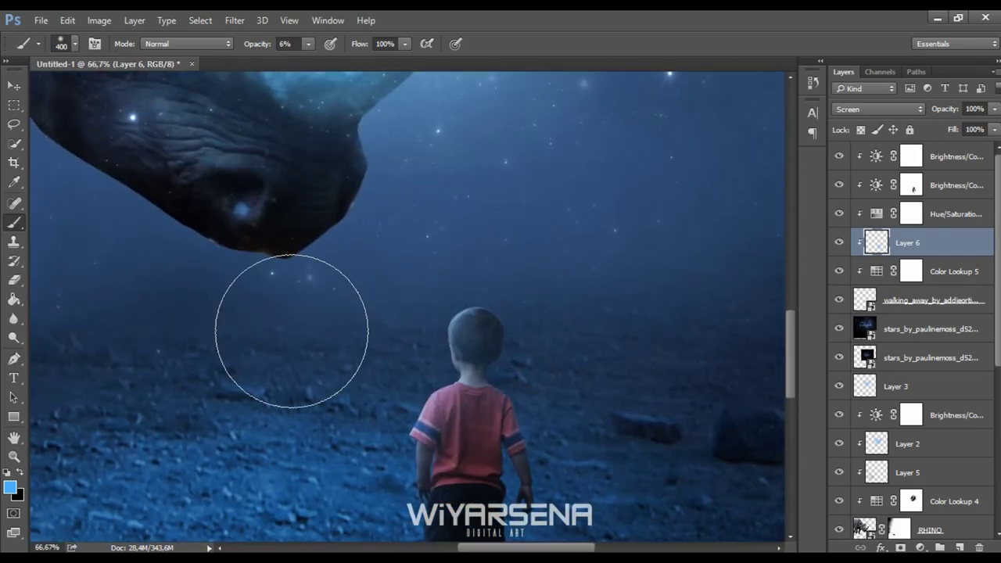
Erase Layer 6's glow over the boy's head, neck and sleeve with a 23%-opacity eraser
left_click(16, 283)
left_click(75, 45)
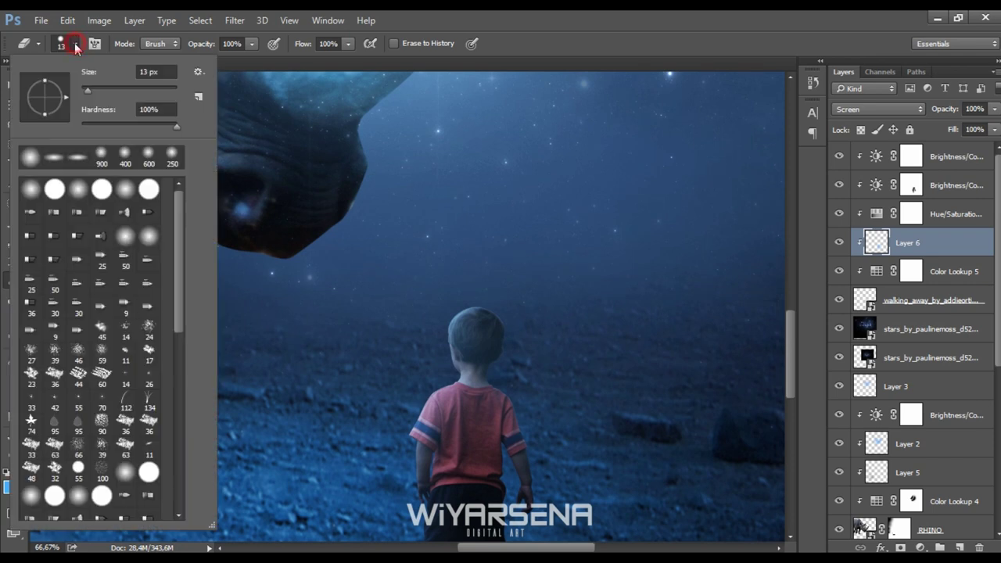
left_click(251, 44)
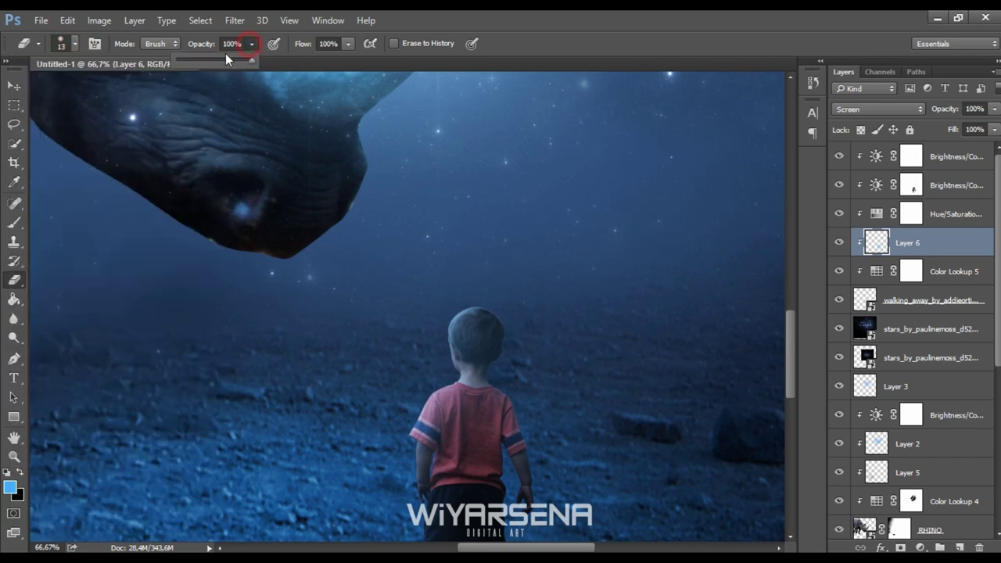
left_click(630, 279)
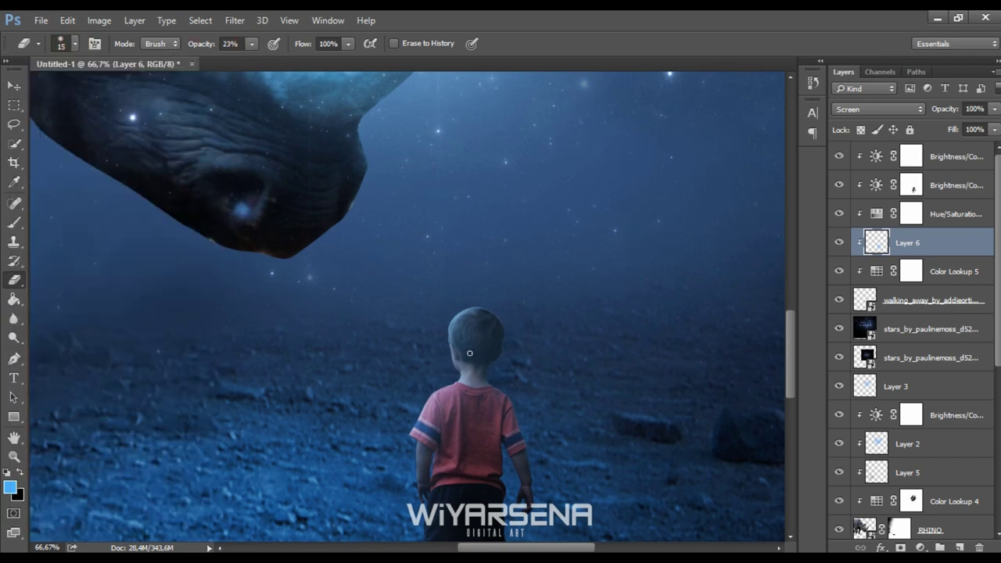
key("ctrl+plus")
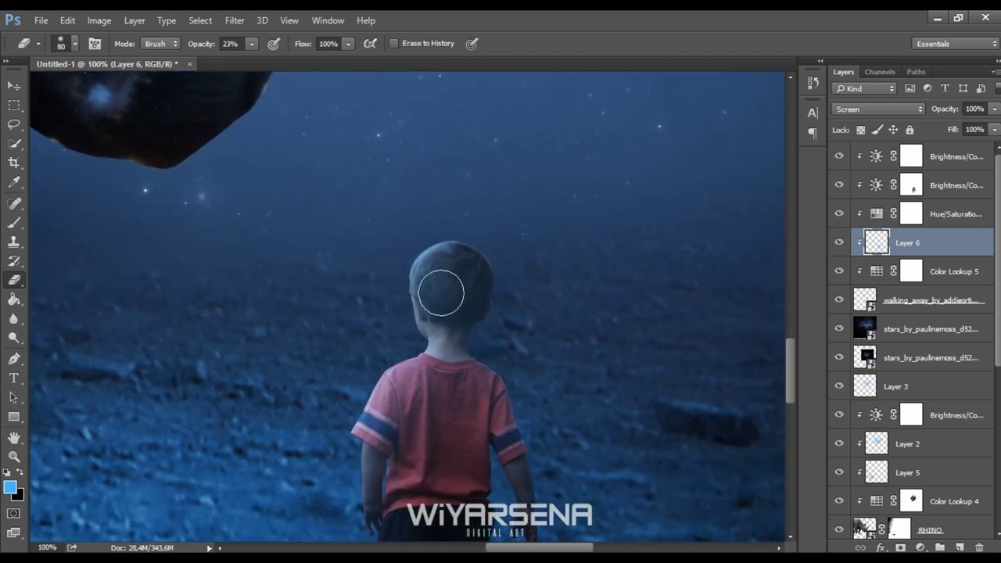
mouse_move(447, 297)
left_mouse_down()
mouse_move(440, 284)
mouse_move(440, 356)
mouse_move(447, 347)
left_mouse_up()
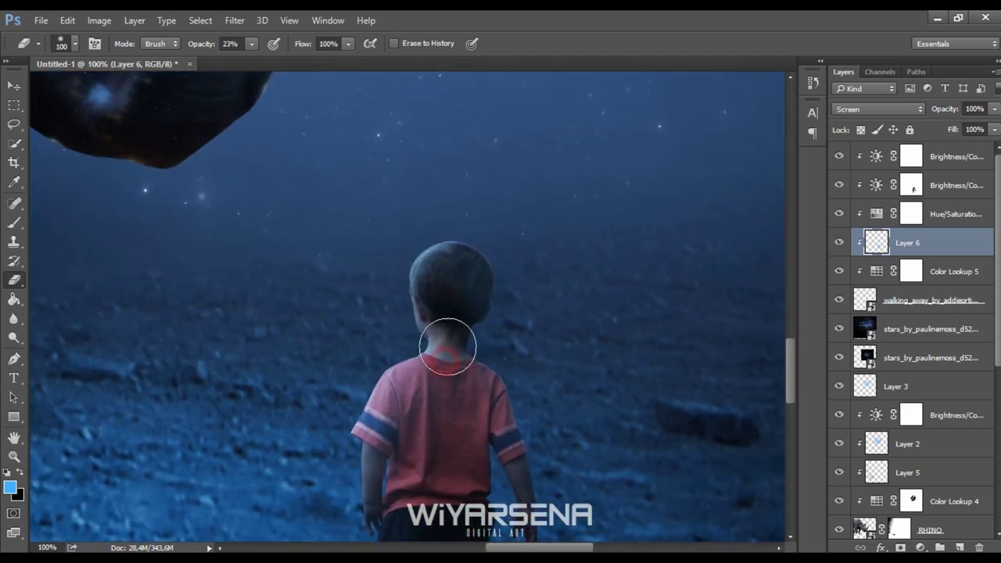
left_click_drag(396, 419, 445, 380)
left_click(448, 274)
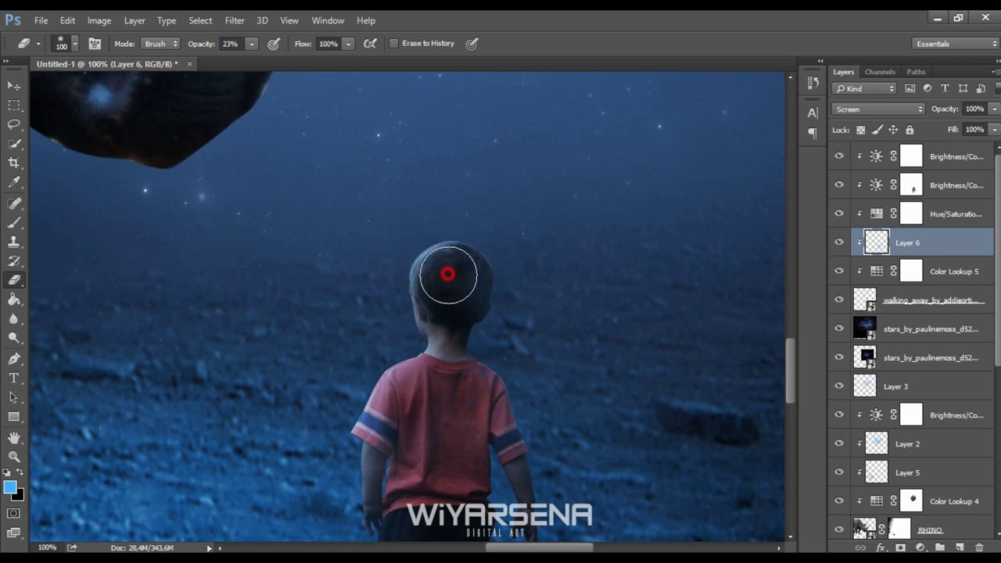
Add a Color-mode layer above Color Lookup 5 and dab blue on the boy's shirt with a 150 px brush
left_click(949, 281)
left_click(957, 547)
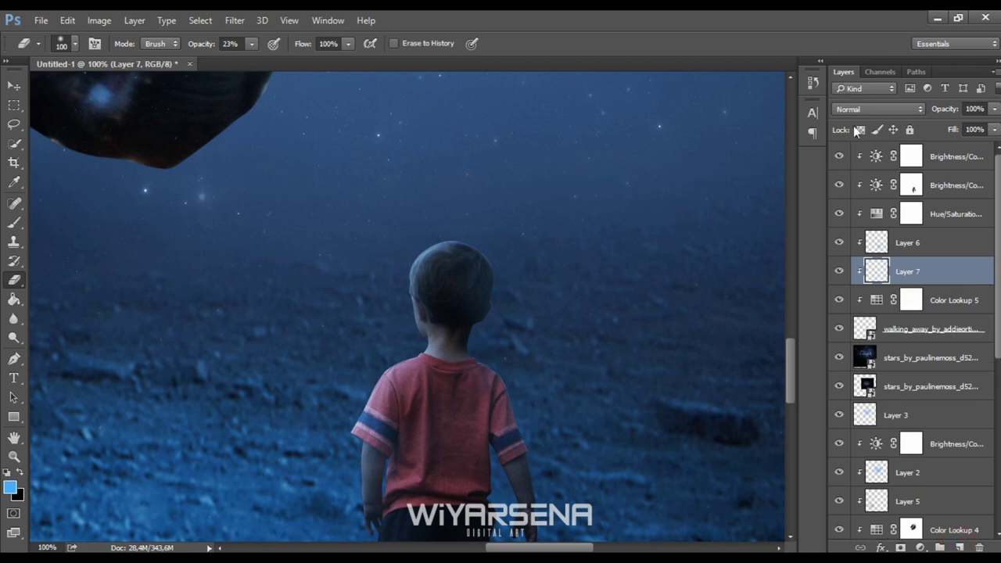
left_click(860, 110)
left_click(854, 383)
left_click(15, 224)
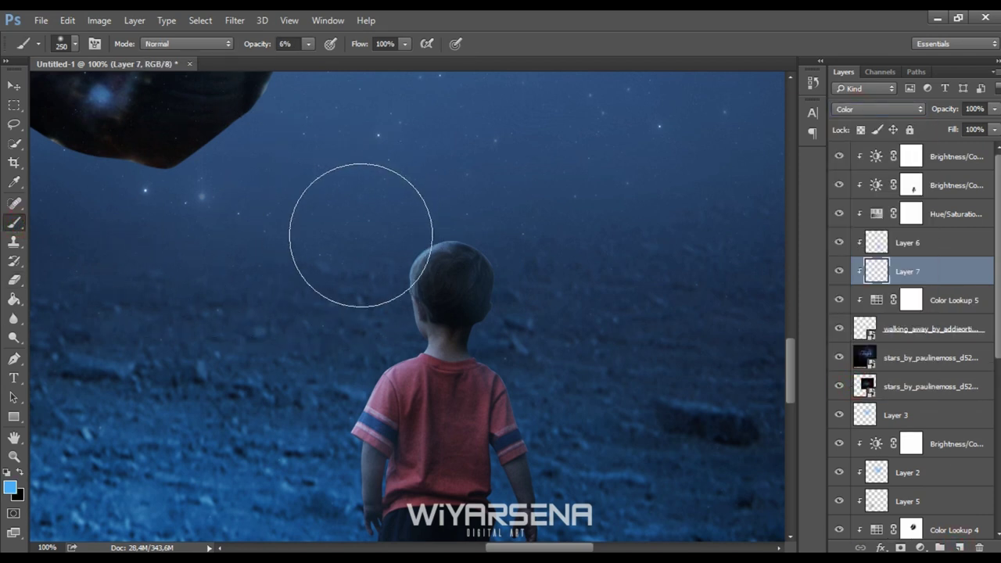
key("bracketleft")
key("bracketleft")
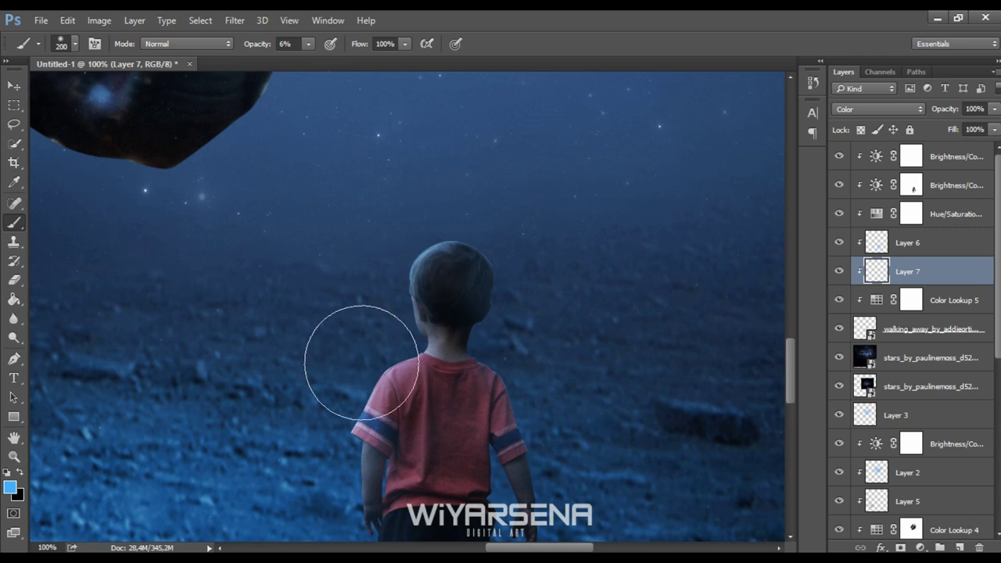
left_click(376, 372)
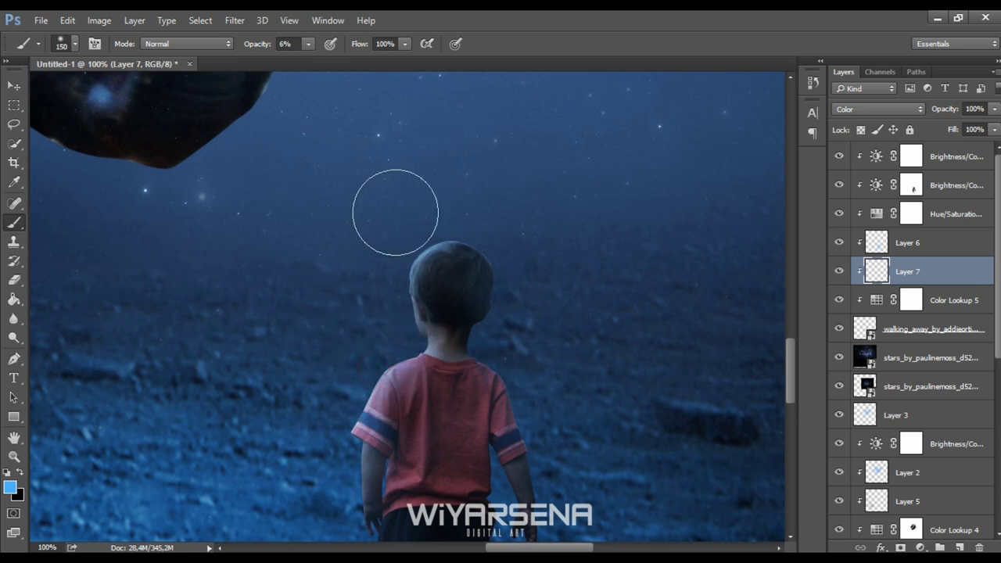
Dab faint 18%-opacity blue onto the boy's head and shoulder
left_click(845, 109)
left_click(860, 212)
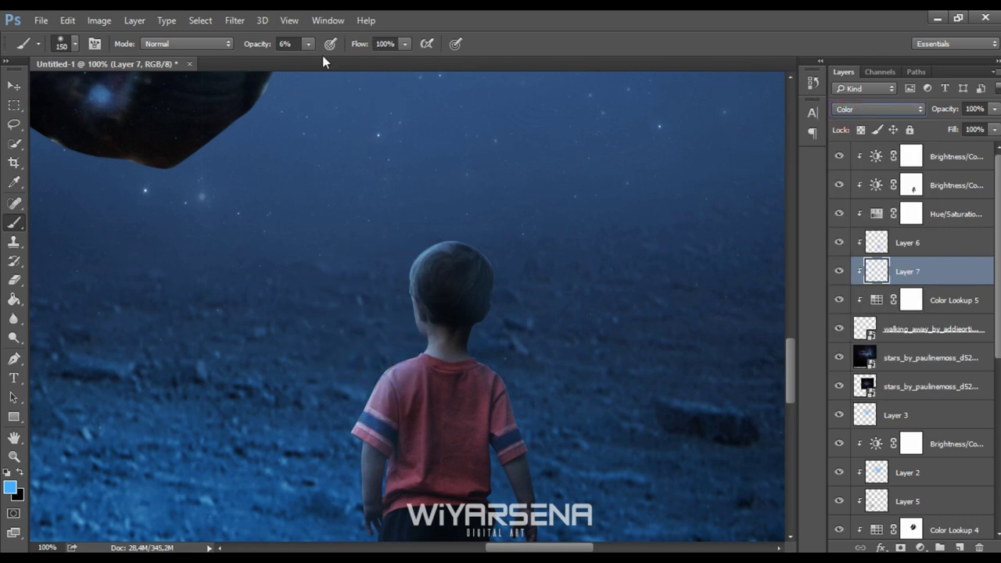
left_click_drag(317, 61, 319, 61)
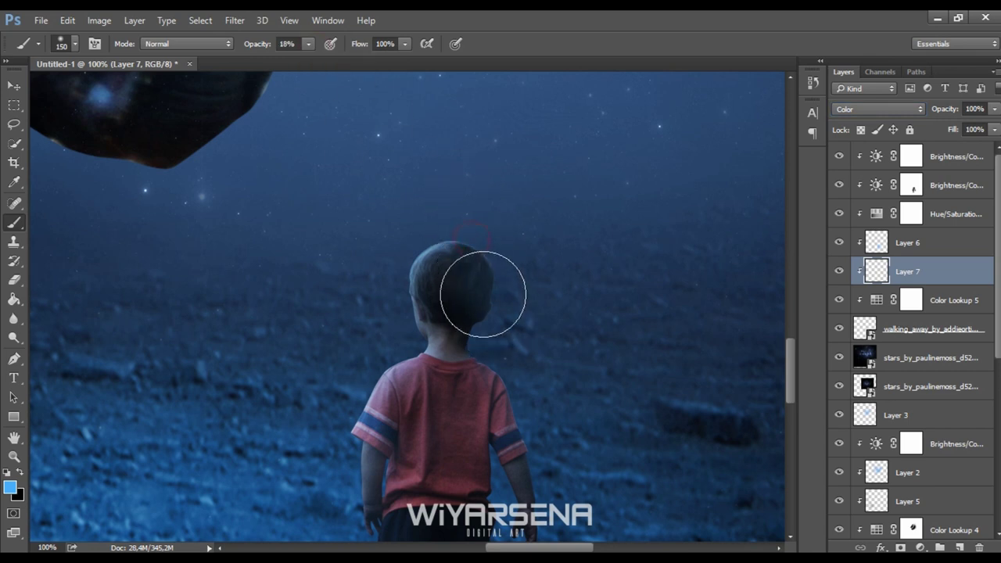
left_click(429, 273)
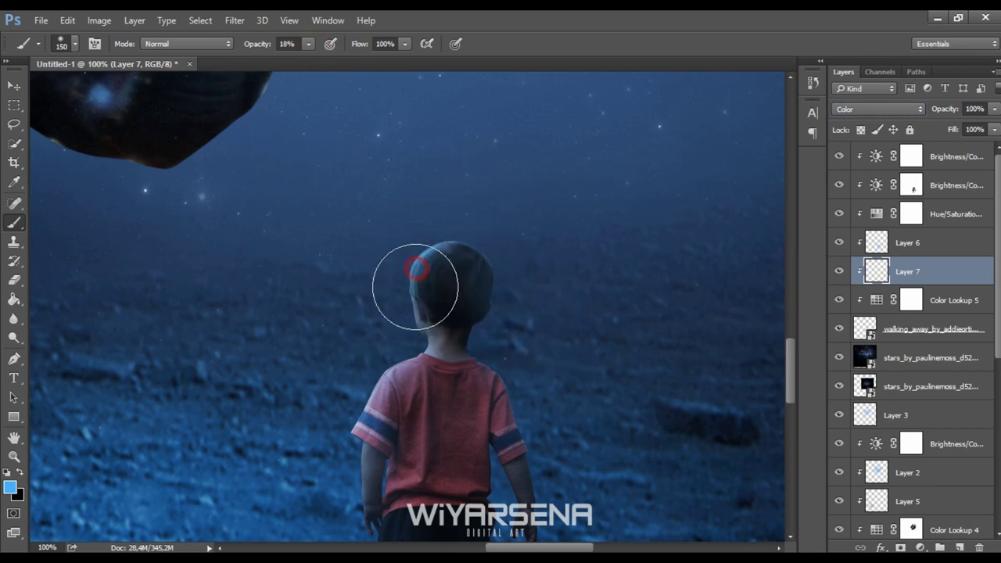
left_click(393, 361)
left_click_drag(354, 287, 356, 297)
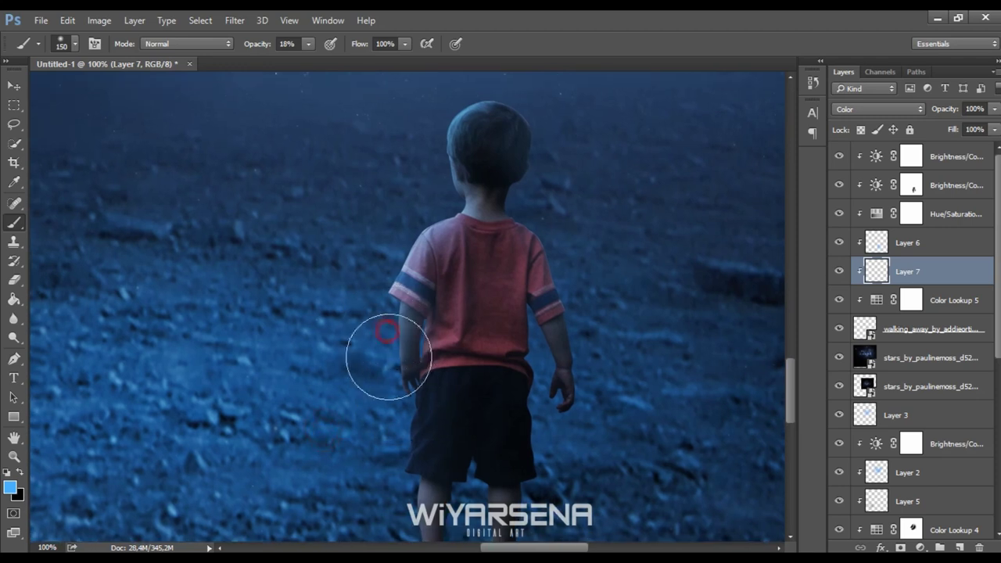
mouse_move(380, 440)
left_mouse_down()
mouse_move(384, 351)
mouse_move(375, 489)
left_mouse_up()
left_click_drag(589, 305, 578, 334)
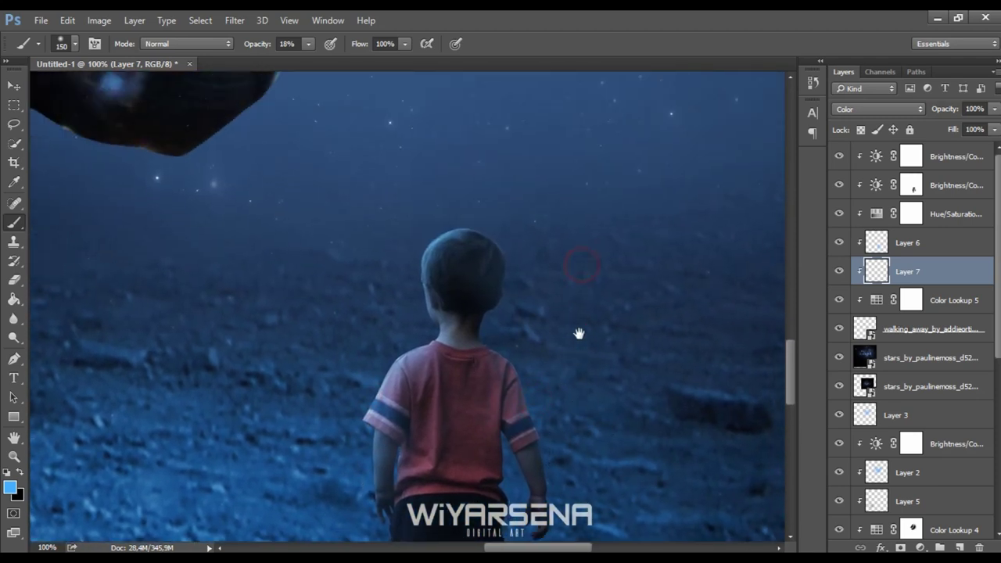
Erase Layer 6's Screen glow around the boy's head and neck
left_click(15, 280)
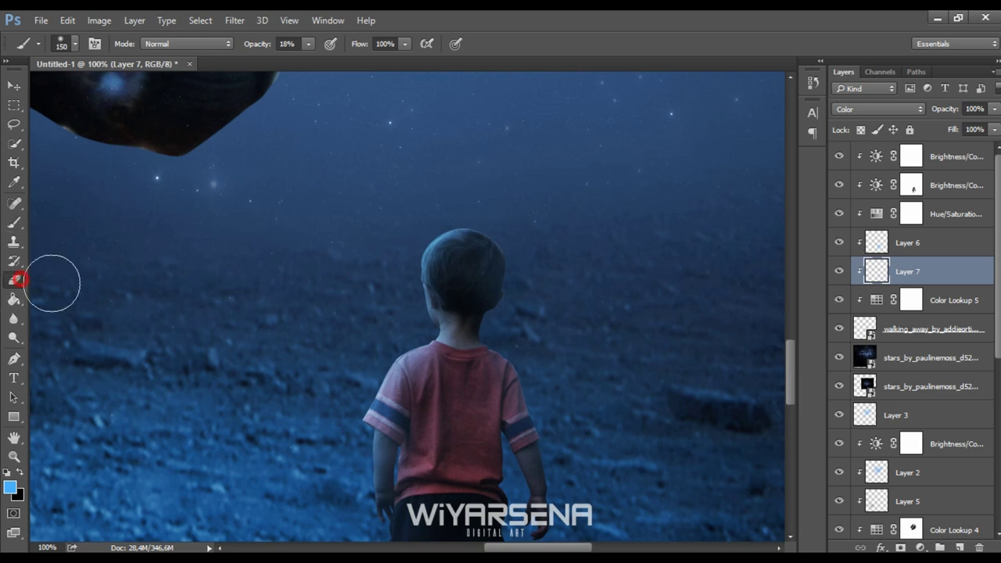
left_click_drag(438, 259, 472, 238)
left_click(885, 242)
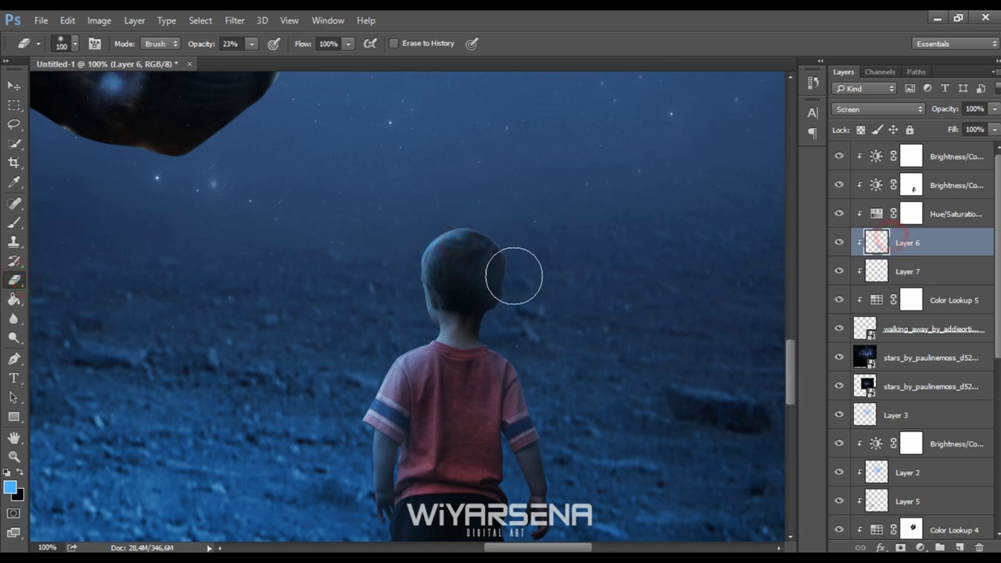
left_click_drag(495, 282, 510, 336)
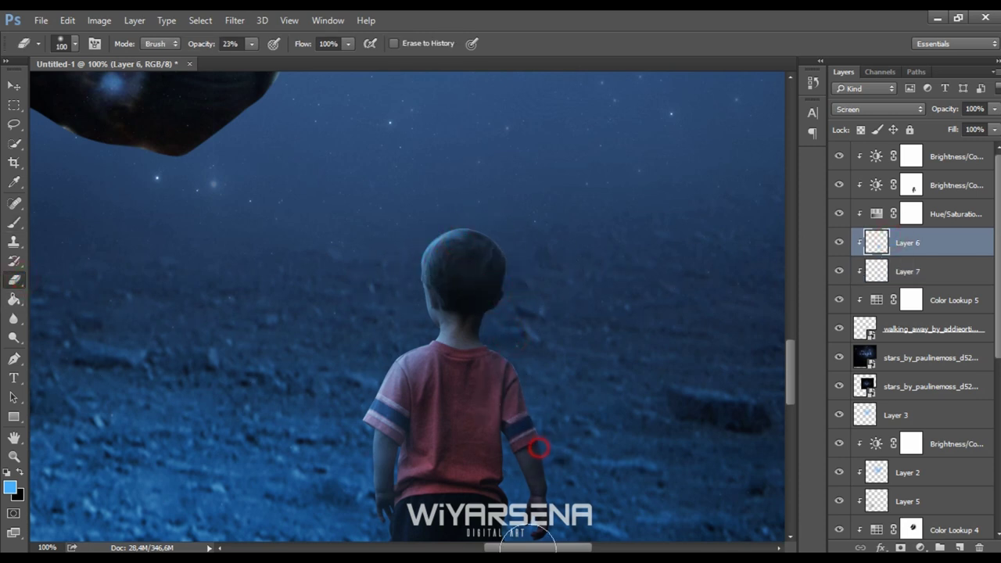
Zoom out and pan to check the whole composition
left_click_drag(532, 449, 500, 406)
scroll(508, 452, "down", 1)
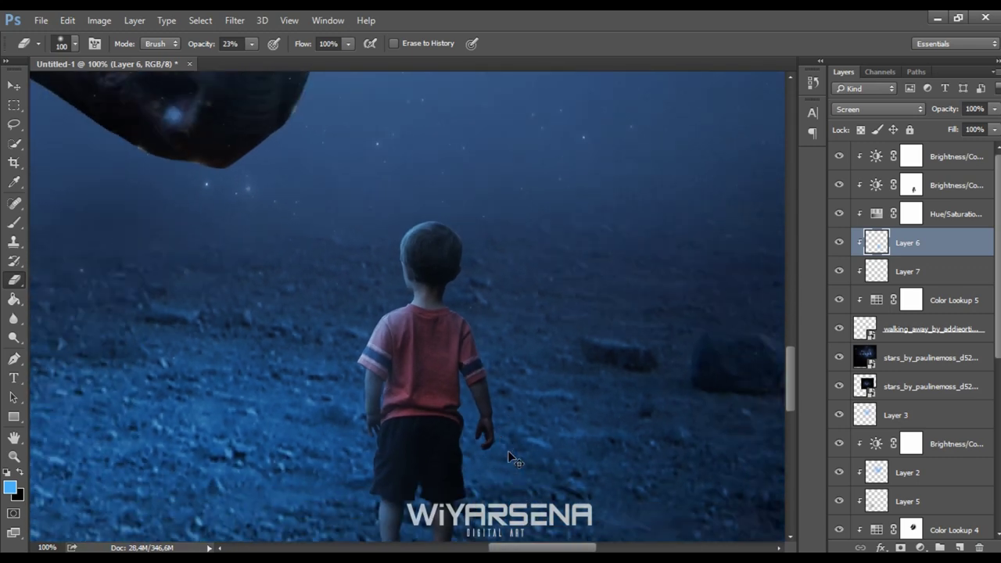
scroll(508, 452, "down", 1)
scroll(508, 452, "down", 1)
scroll(508, 452, "down", 1)
left_click_drag(508, 452, 476, 365)
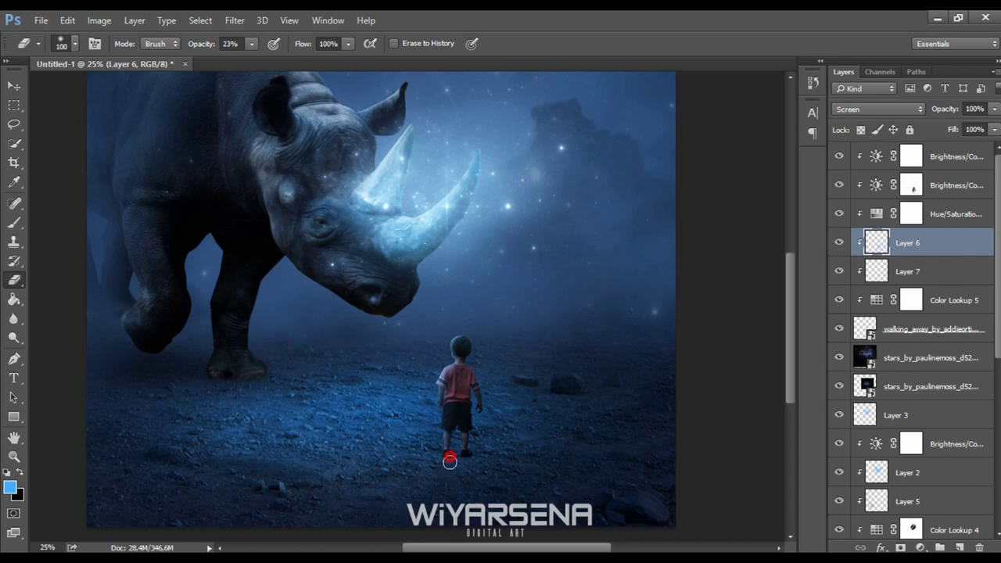
scroll(462, 421, "up", 1)
scroll(462, 422, "up", 1)
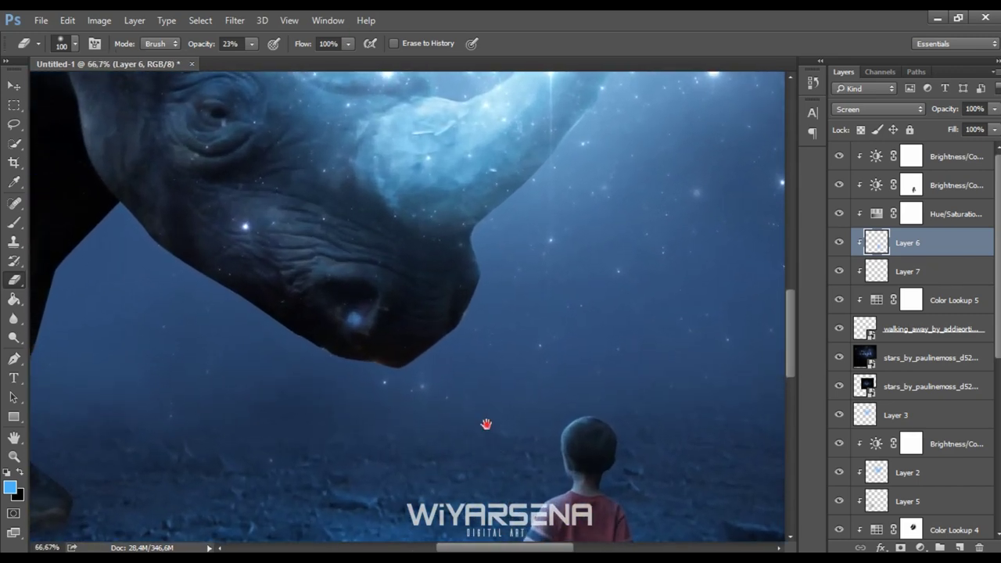
scroll(477, 422, "up", 1)
scroll(389, 481, "down", 1)
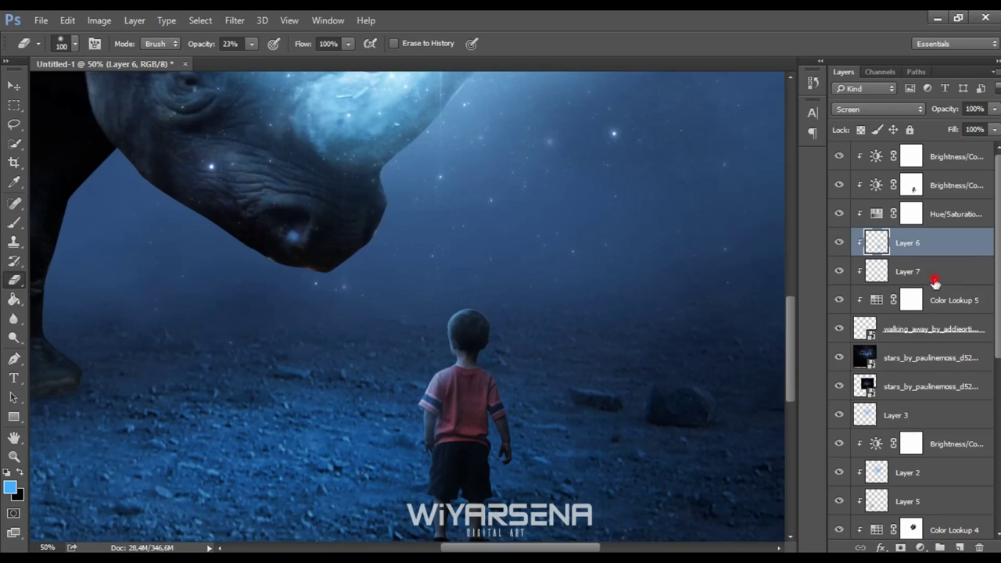
Rename the boy's photo layer to KID
left_click(934, 281)
left_click(927, 333)
double_click(934, 329)
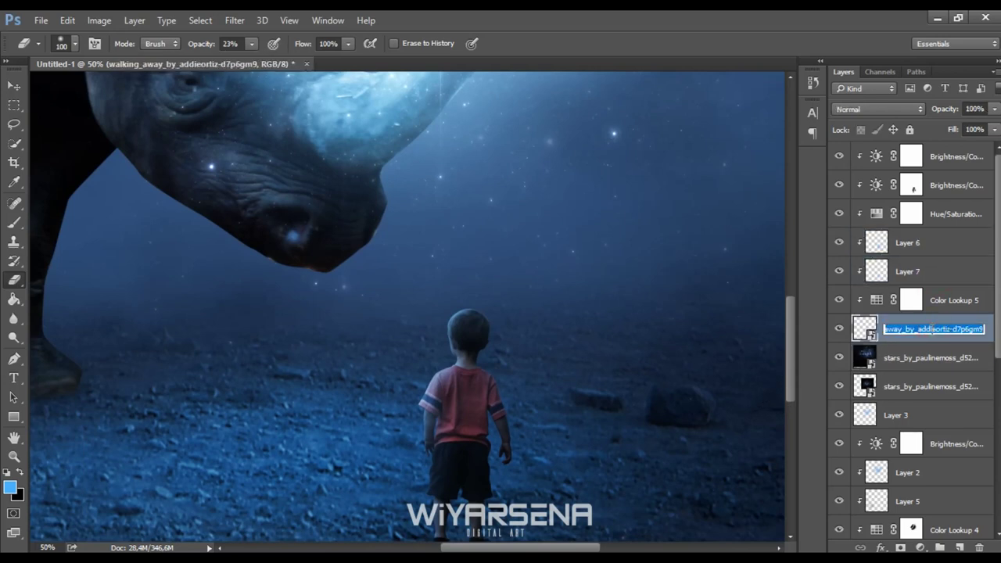
type("KID")
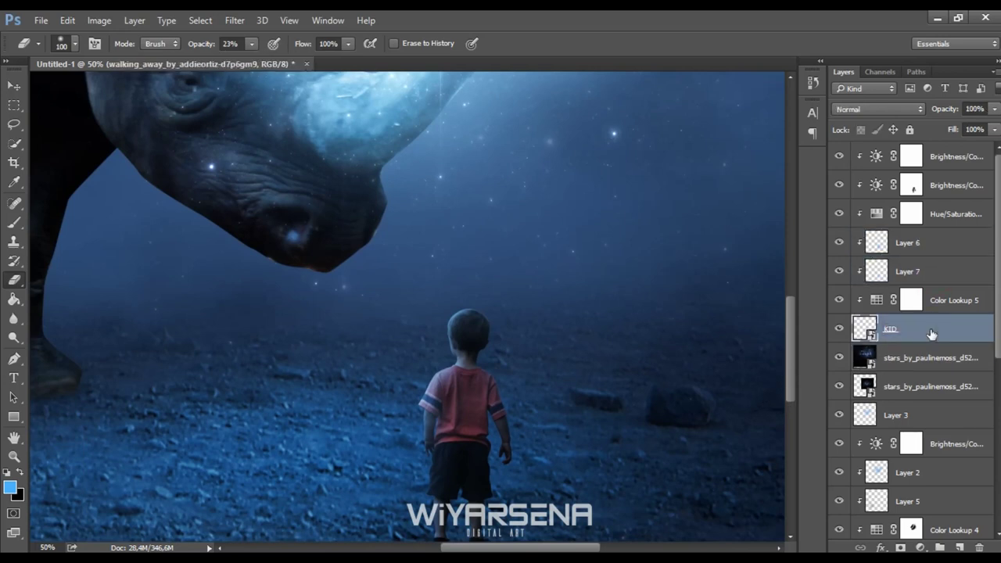
key("Return")
Add a new empty layer named KID SHADOW above the stars layer
left_click(924, 350)
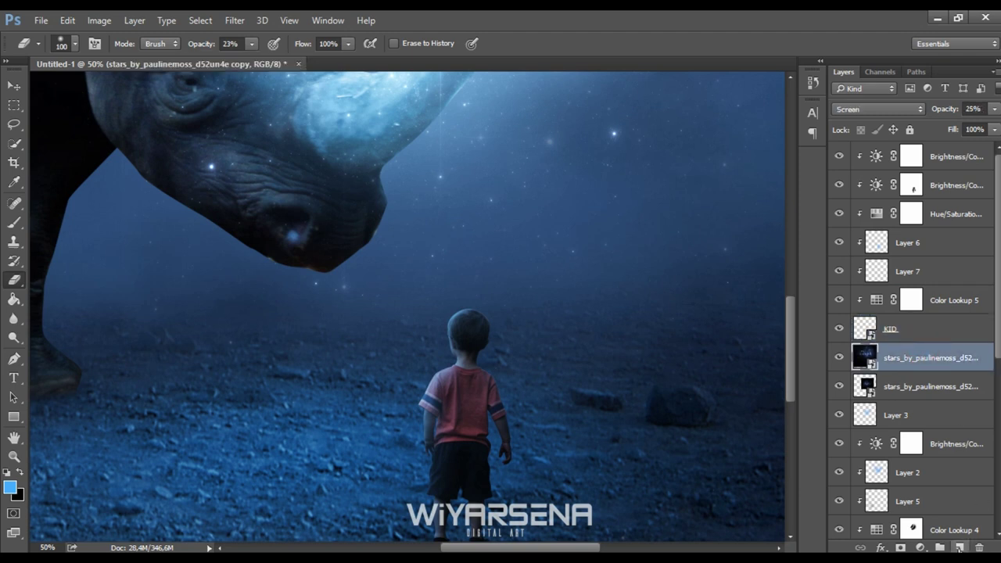
left_click(960, 548)
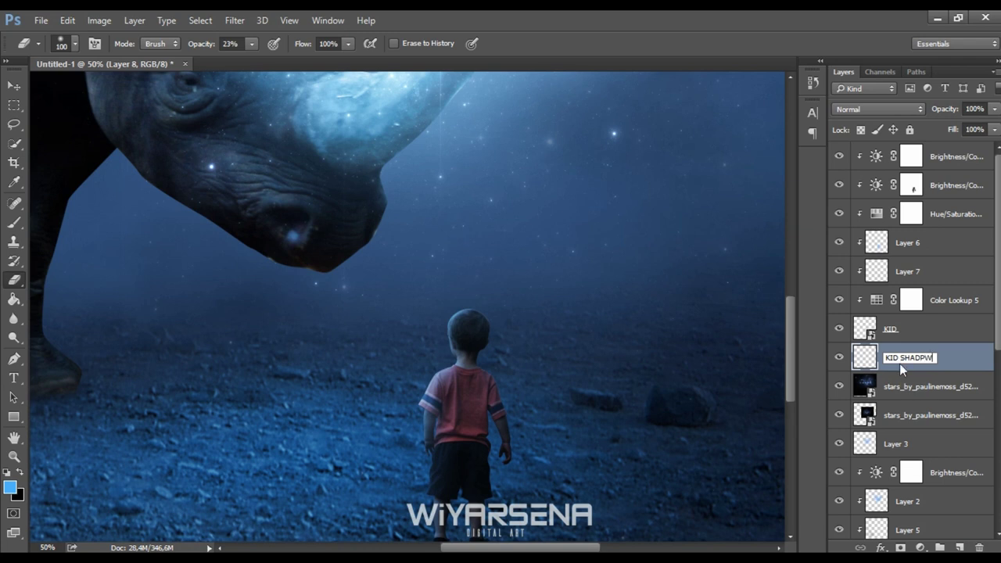
type("OW")
key("Return")
left_click_drag(274, 332, 247, 220)
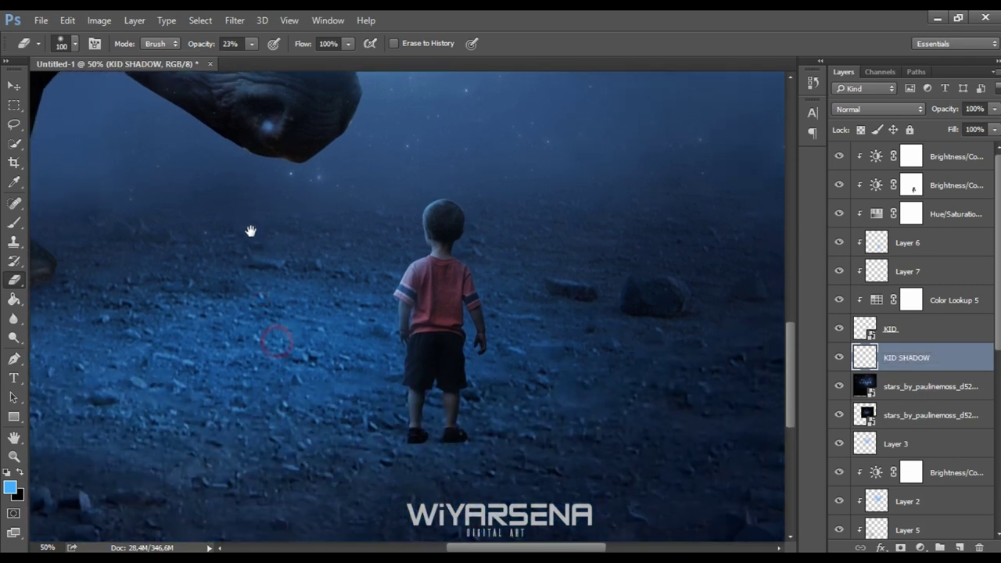
left_click_drag(199, 352, 171, 299)
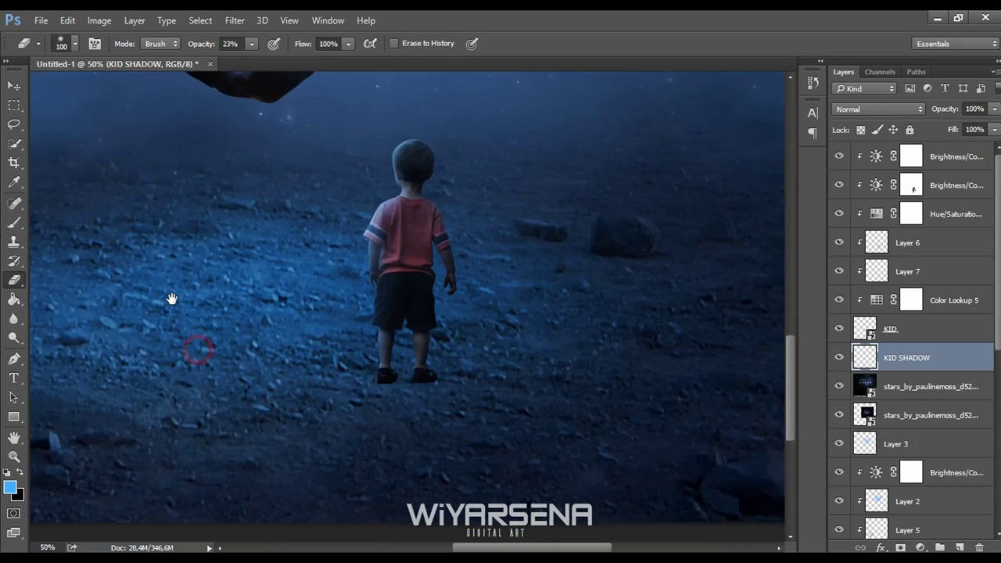
Brush a faint shadow under the kid's feet with a 200 px flat elliptical brush
left_click(9, 223)
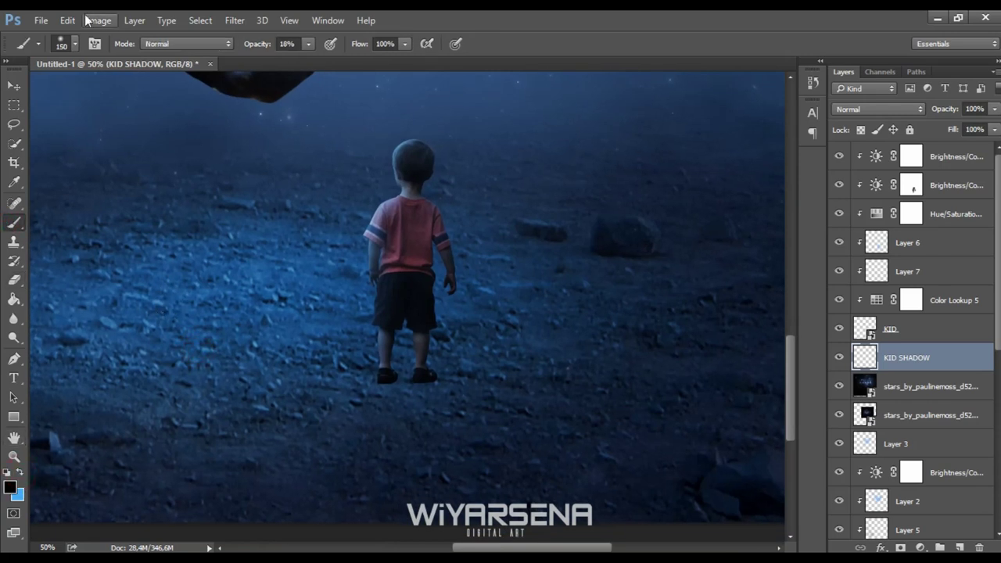
left_click(68, 45)
left_click(51, 159)
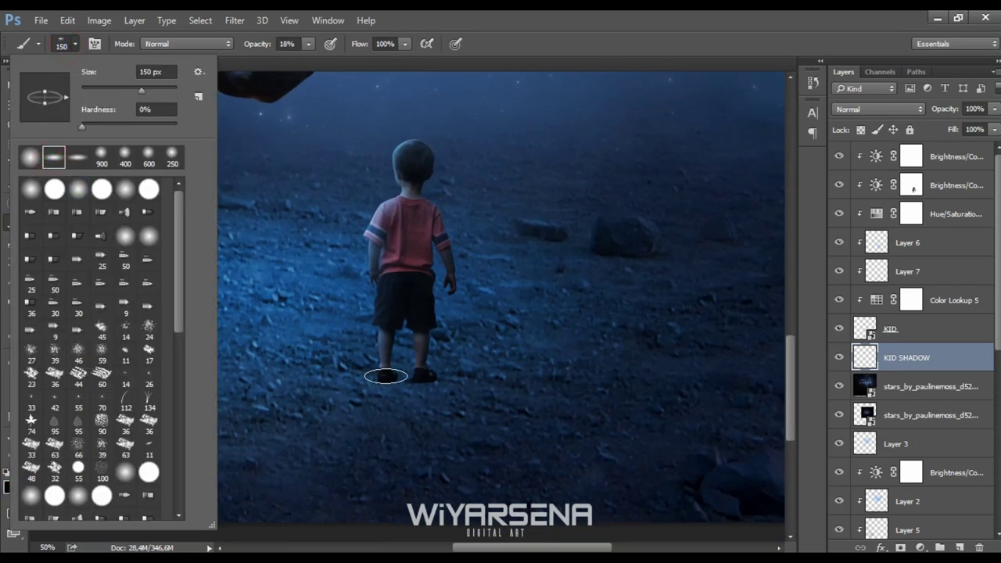
key("Escape")
key("ctrl+plus")
scroll(388, 385, "down", 1)
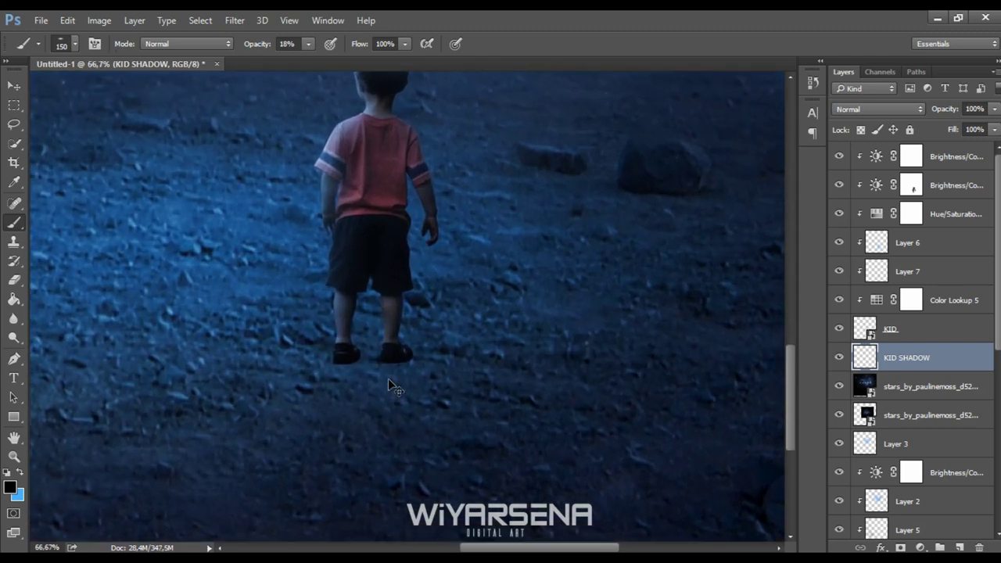
key("ctrl+plus")
key("bracketright")
key("bracketright")
left_click_drag(402, 400, 362, 412)
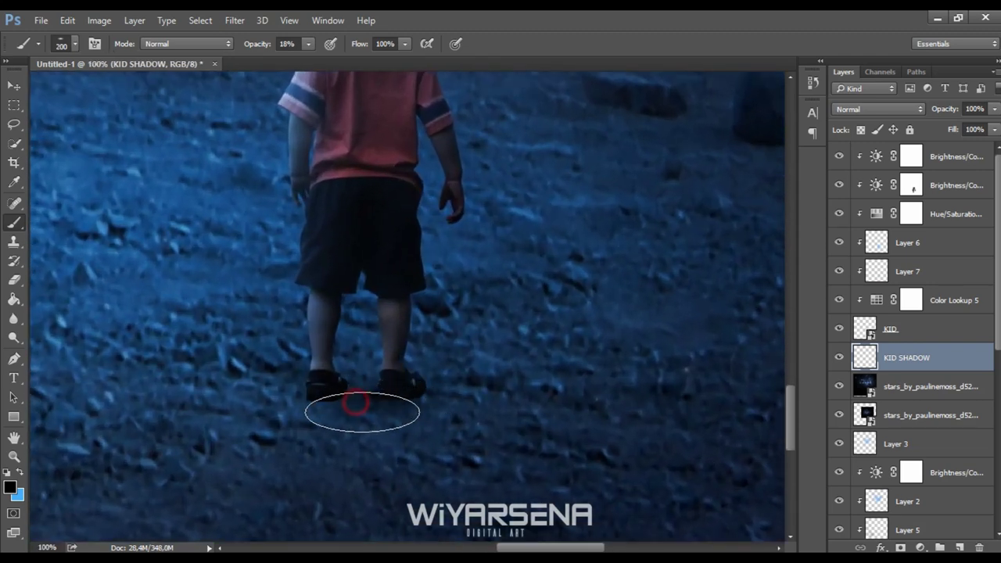
Shrink the brush and add faint shadow strokes under the kid's left and right feet
key("ctrl+plus")
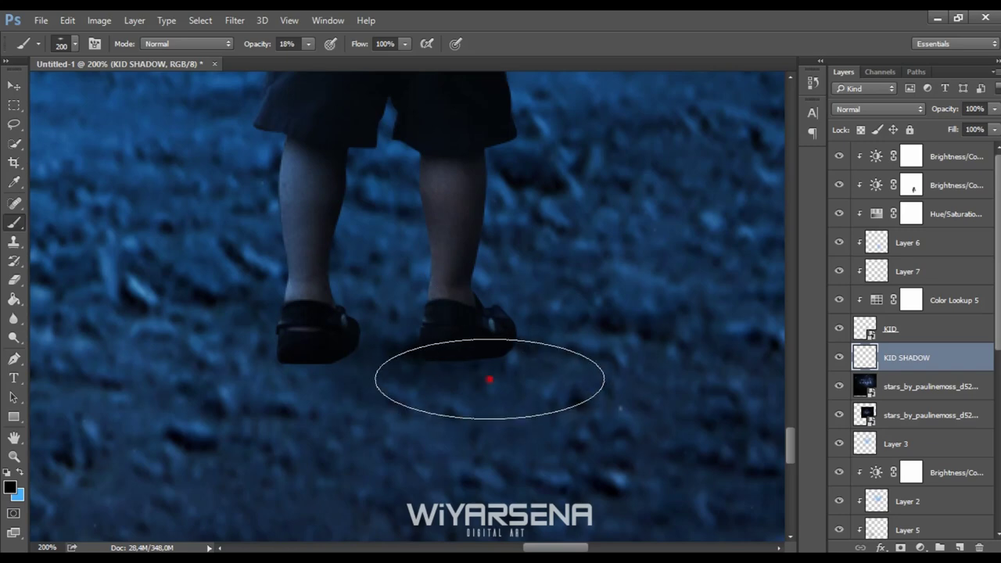
key("ctrl+minus")
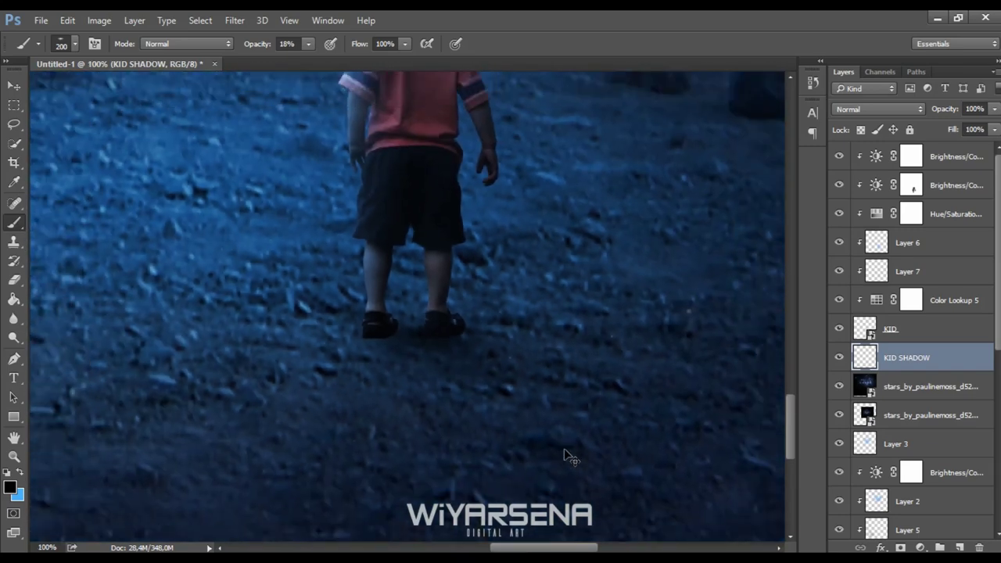
key("ctrl+minus")
key("ctrl+minus")
key("ctrl+minus")
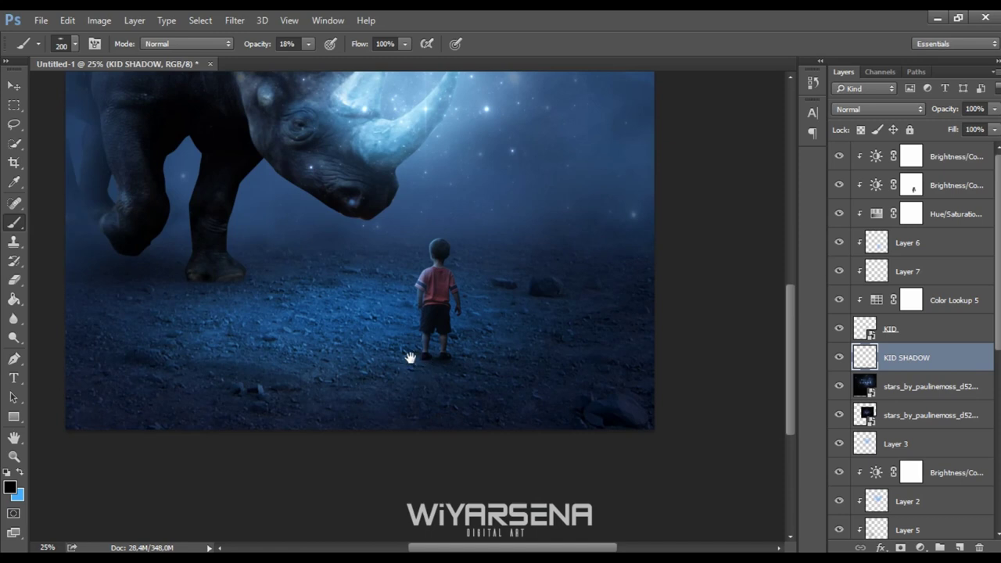
left_click_drag(410, 358, 415, 405)
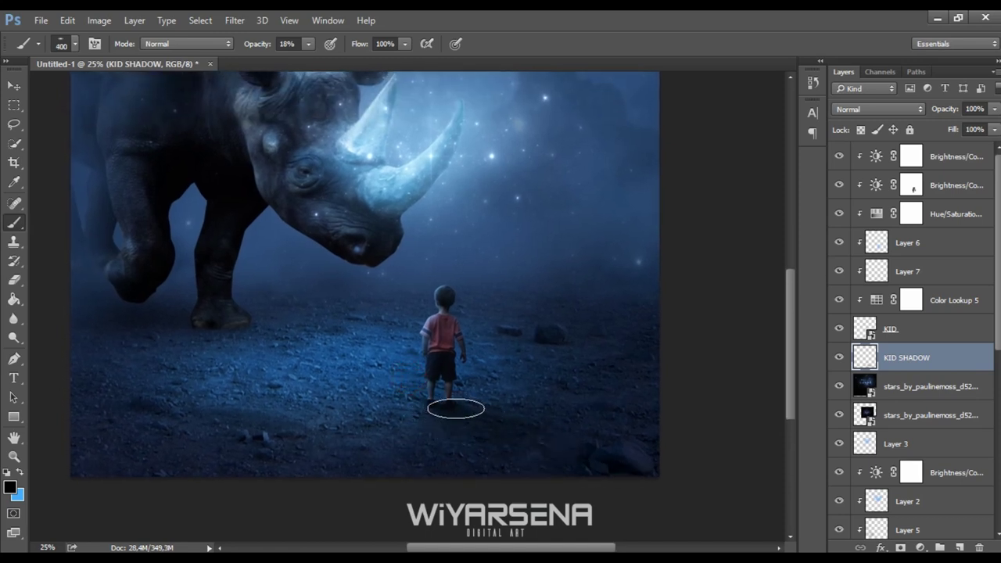
scroll(444, 413, "up", 3)
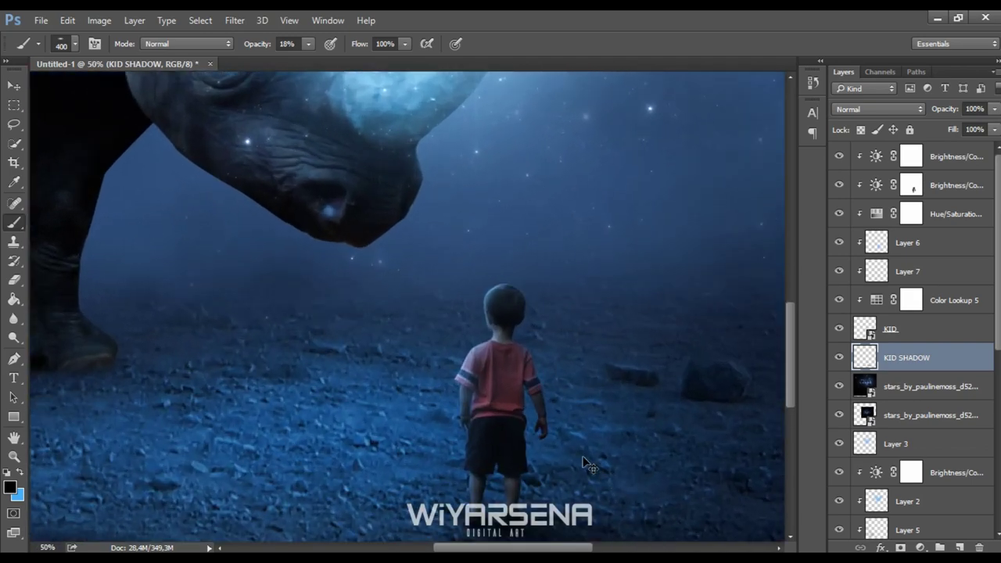
left_click_drag(503, 414, 385, 268)
scroll(385, 268, "up", 3)
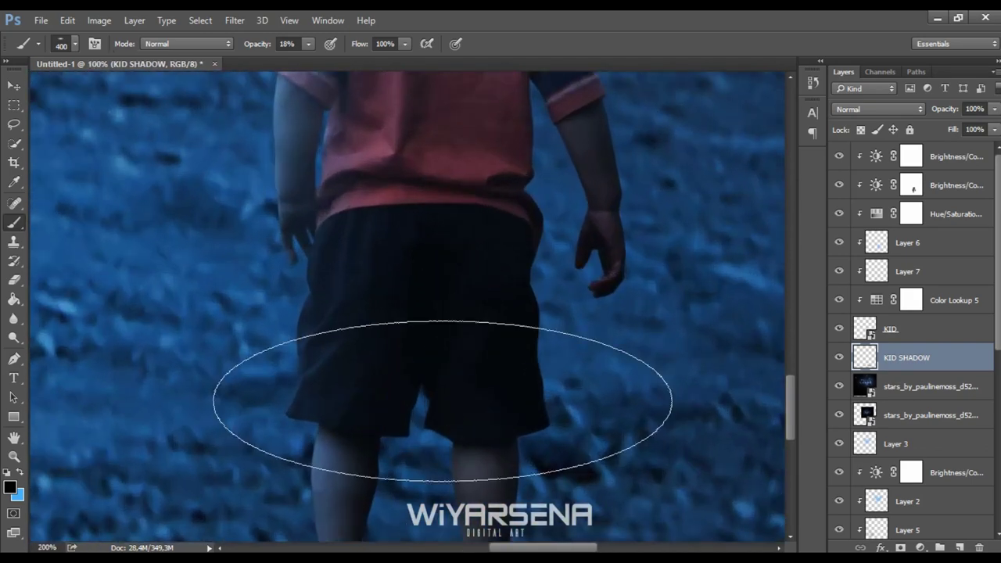
left_click_drag(404, 404, 398, 140)
key("bracketleft")
key("bracketleft")
key("bracketleft")
key("bracketleft")
key("bracketleft")
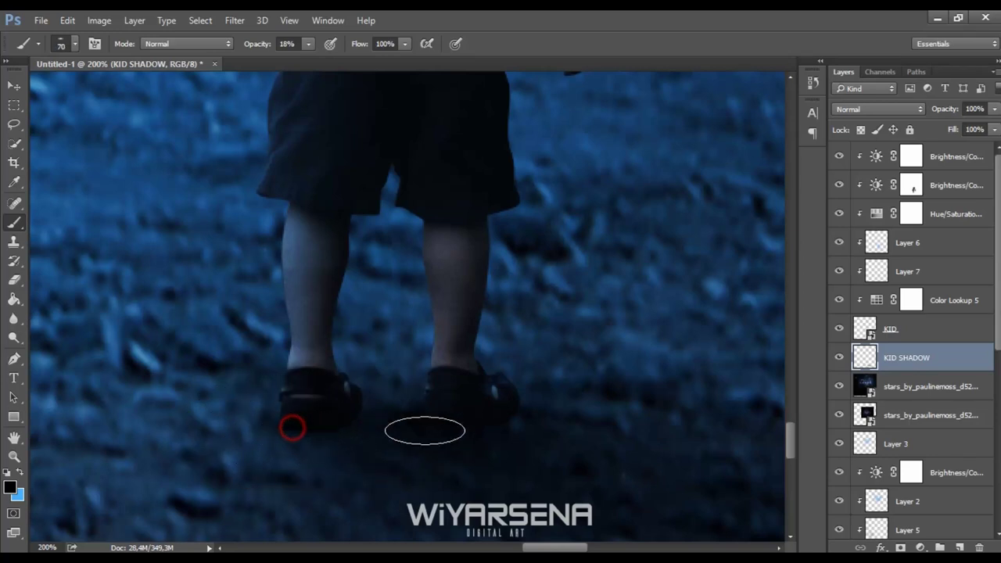
left_click(487, 419)
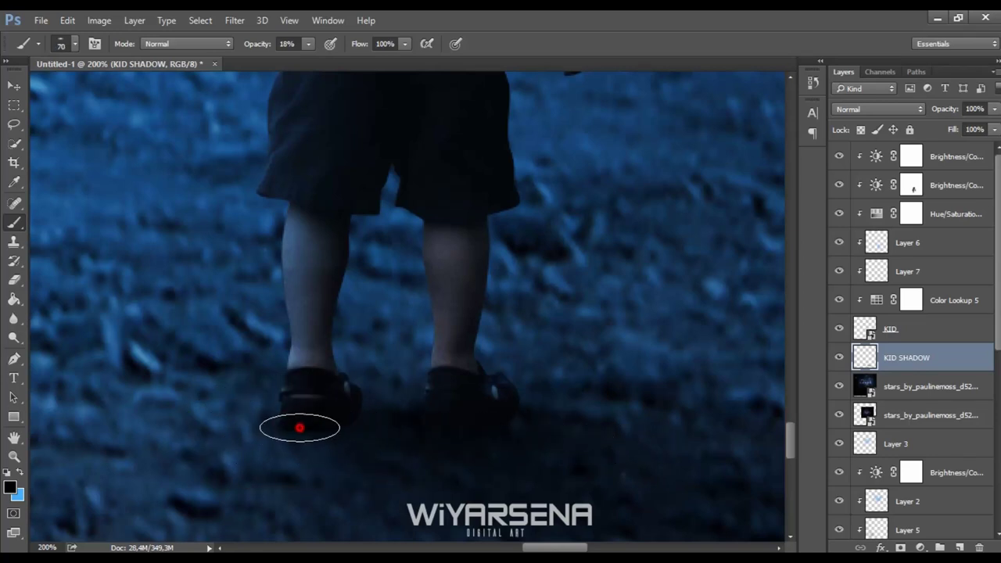
mouse_move(297, 425)
left_mouse_down()
mouse_move(355, 418)
mouse_move(334, 433)
left_mouse_up()
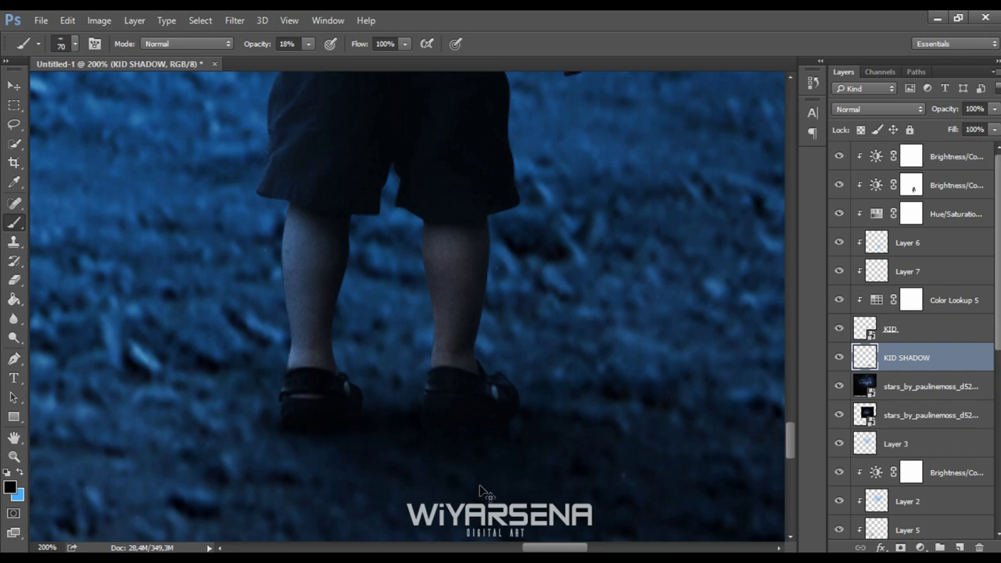
Fit the whole composite on screen and scroll the Layers panel down to Layer 5 and RHINO
key("ctrl+0")
key("ctrl+plus")
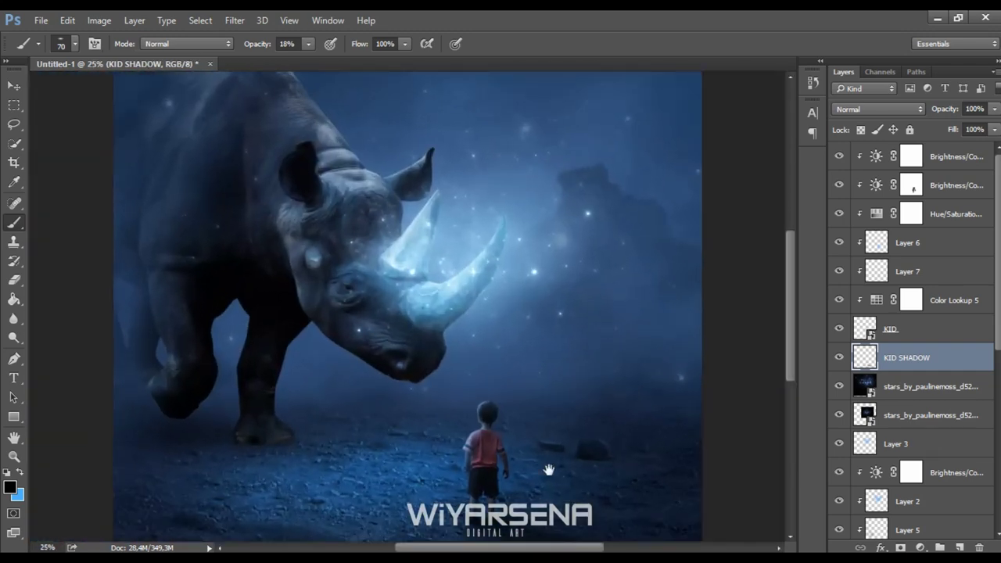
scroll(539, 377, "down", 2)
key("ctrl+minus")
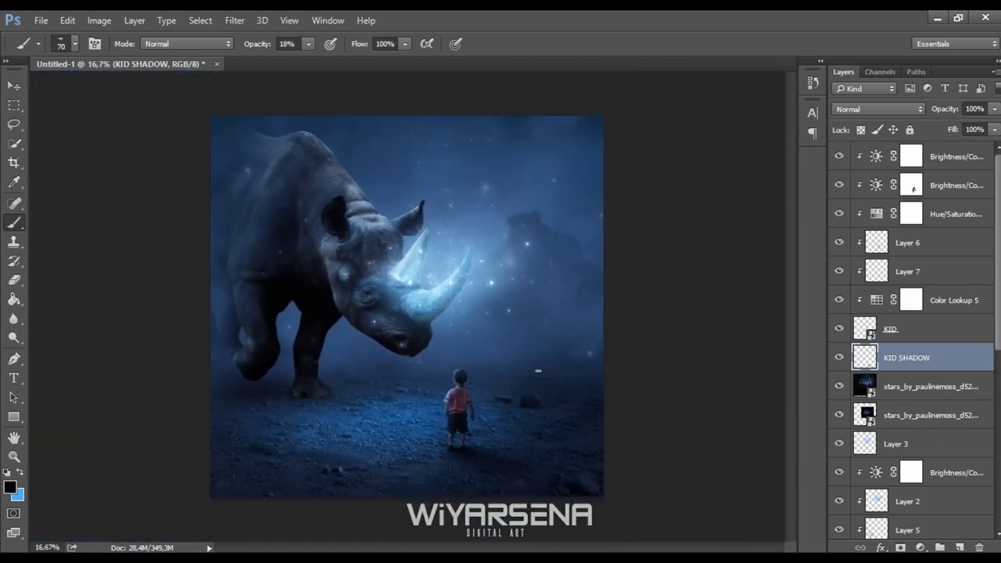
scroll(852, 383, "down", 5)
scroll(903, 361, "down", 3)
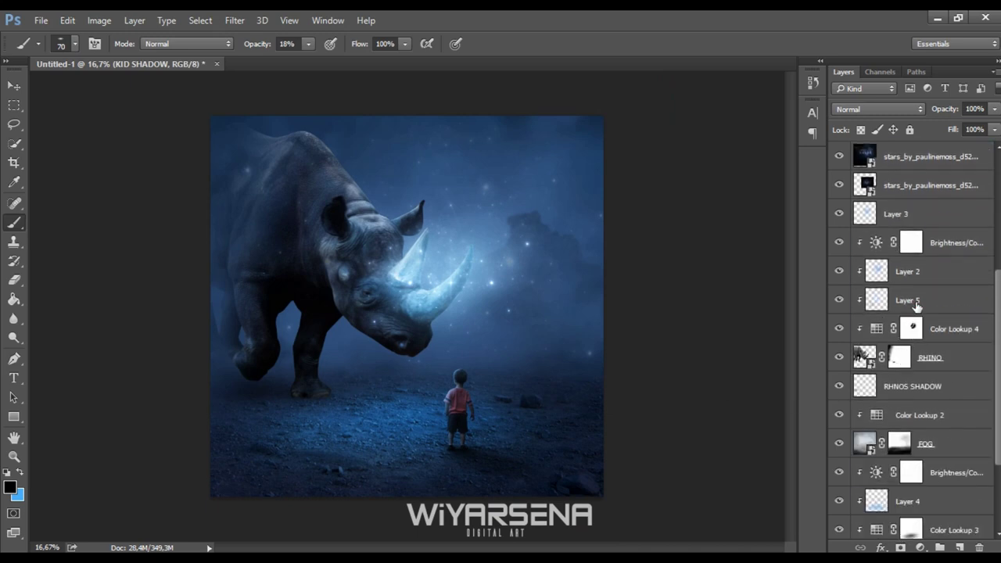
Select Layer 5 and choose a soft round brush
left_click(916, 304)
scroll(380, 388, "up", 2)
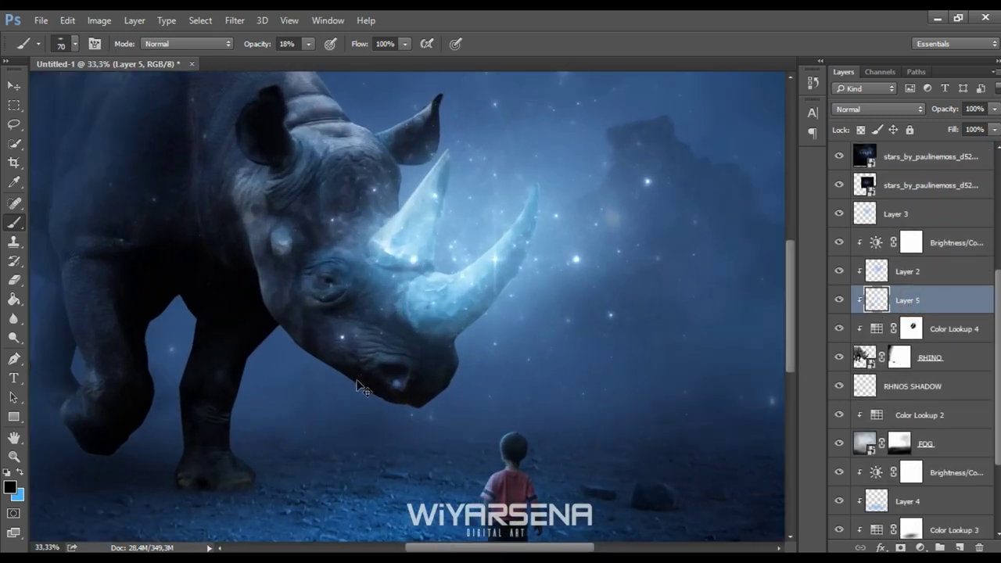
scroll(368, 383, "up", 2)
scroll(355, 380, "down", 2)
left_click_drag(412, 383, 454, 379)
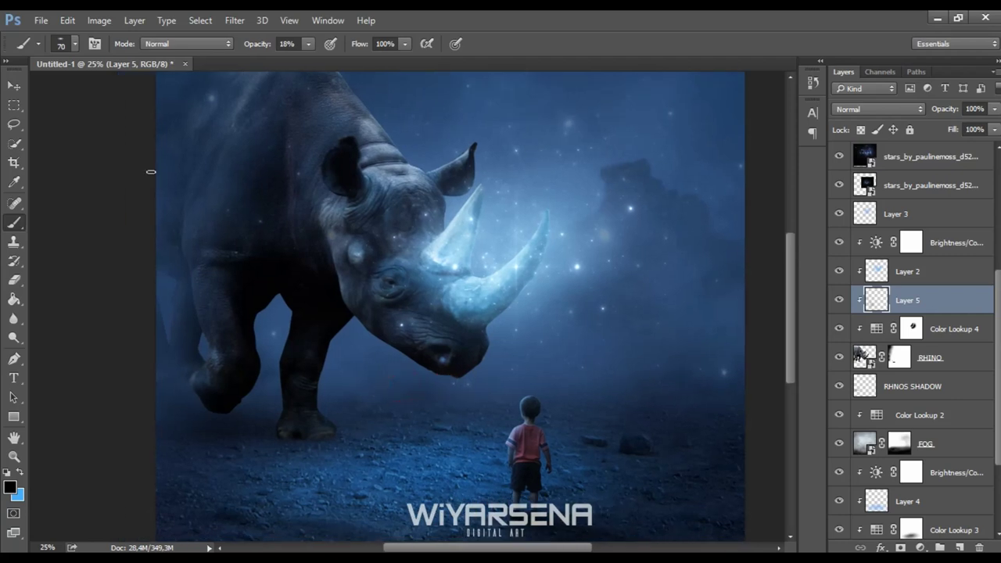
left_click(61, 45)
left_click(55, 159)
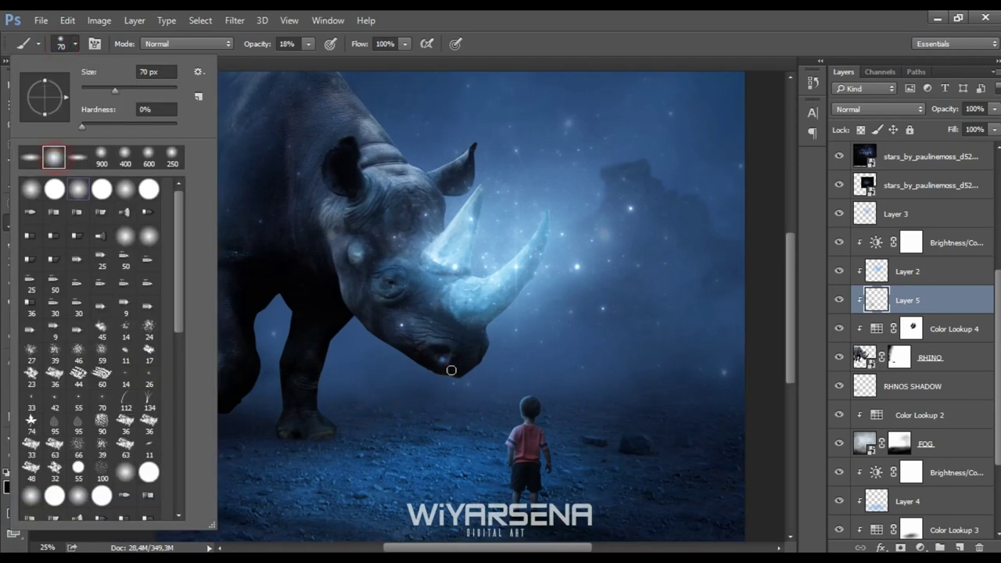
left_click(480, 372)
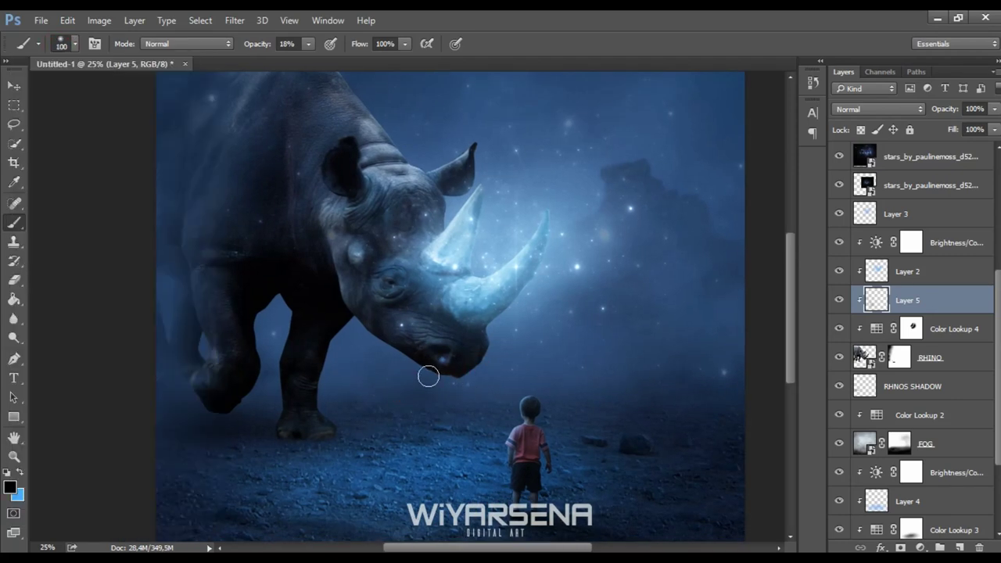
Paint soft black shading around the rhino's eye, front leg and chin at 600, 300 and 200 px
left_click(363, 266)
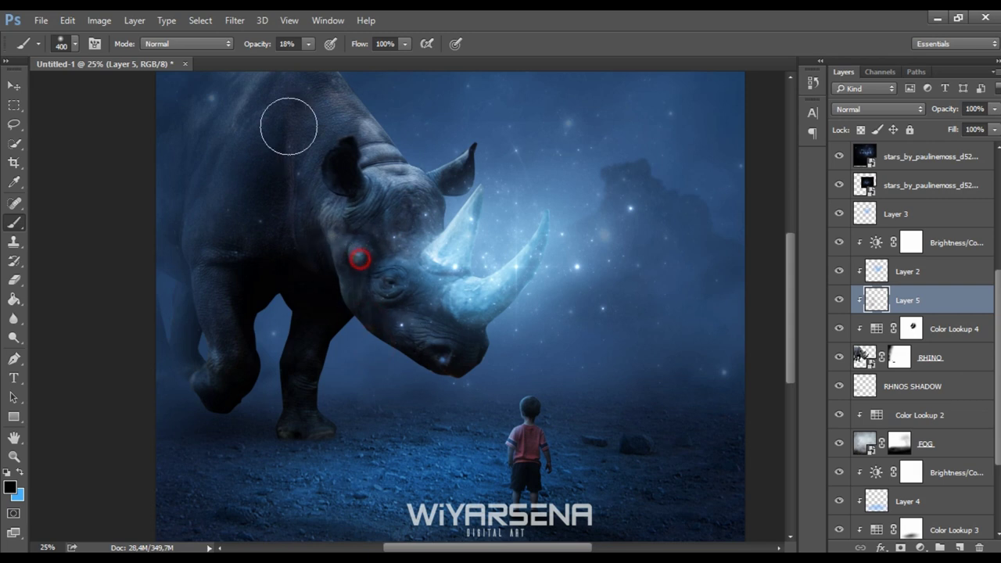
key("bracketright")
key("bracketright")
left_click(223, 353)
left_click(477, 358)
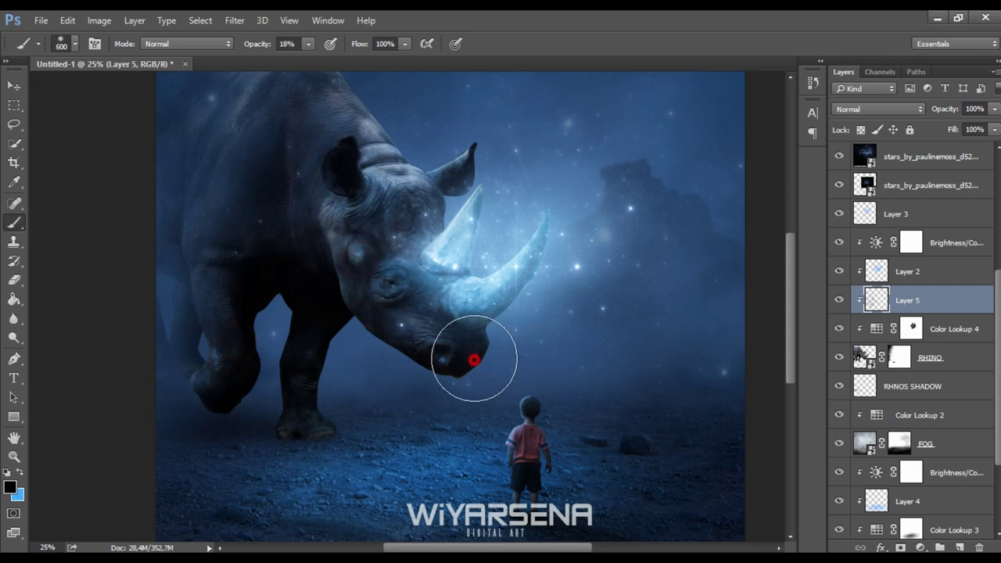
left_click(445, 372)
key("bracketleft")
key("bracketleft")
key("bracketleft")
key("ctrl+plus")
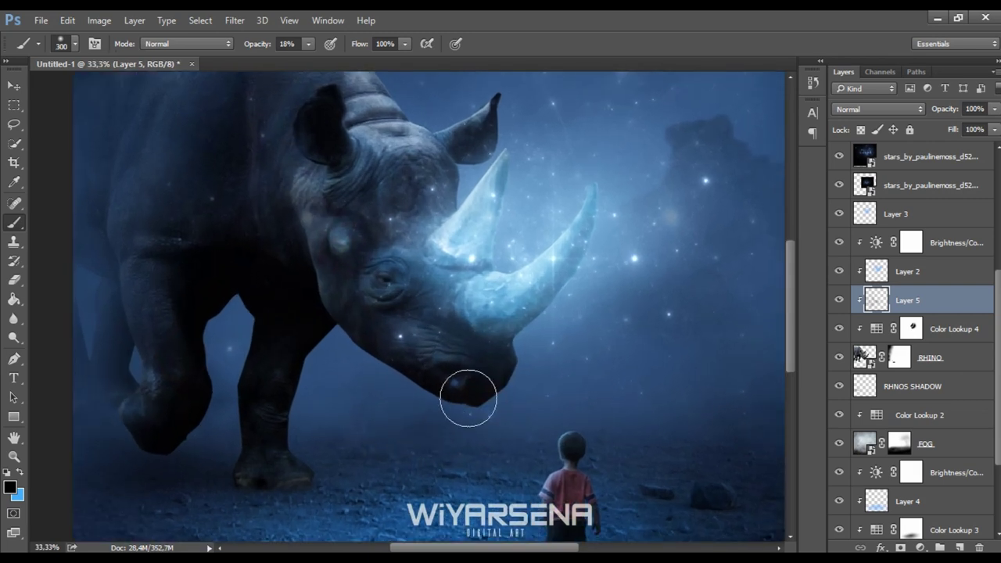
key("ctrl+plus")
left_click_drag(487, 474, 394, 453)
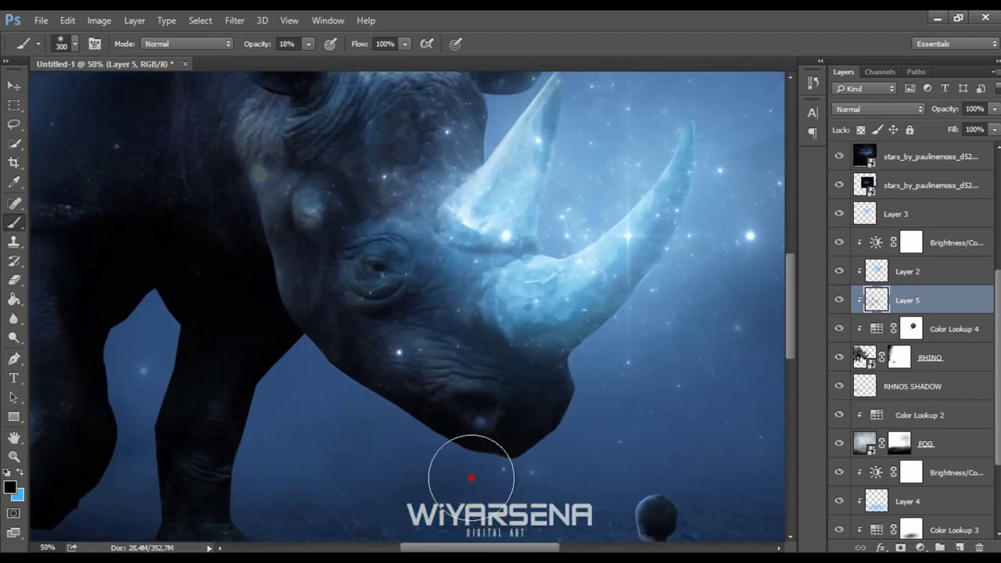
key("bracketleft")
key("bracketleft")
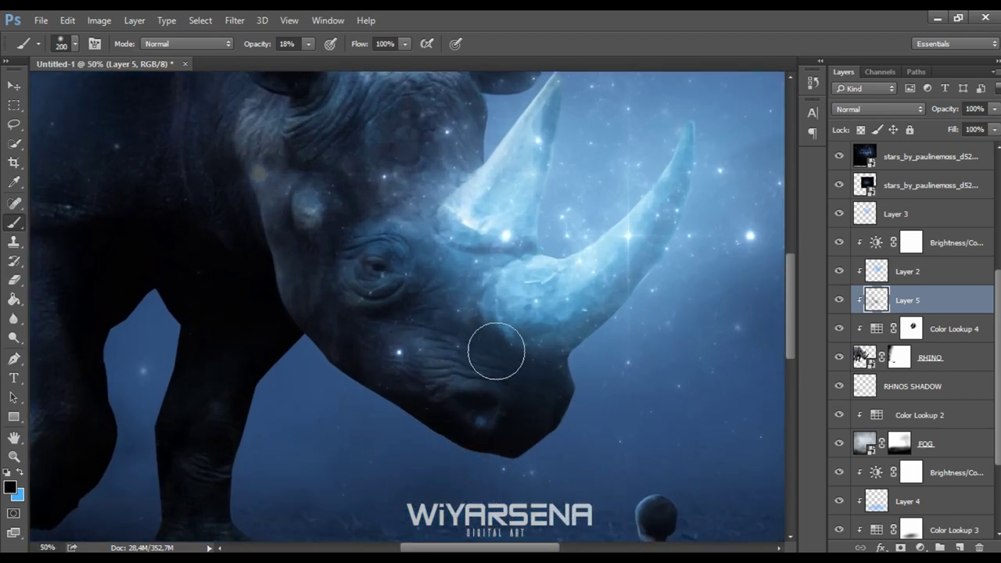
left_click_drag(400, 396, 386, 367)
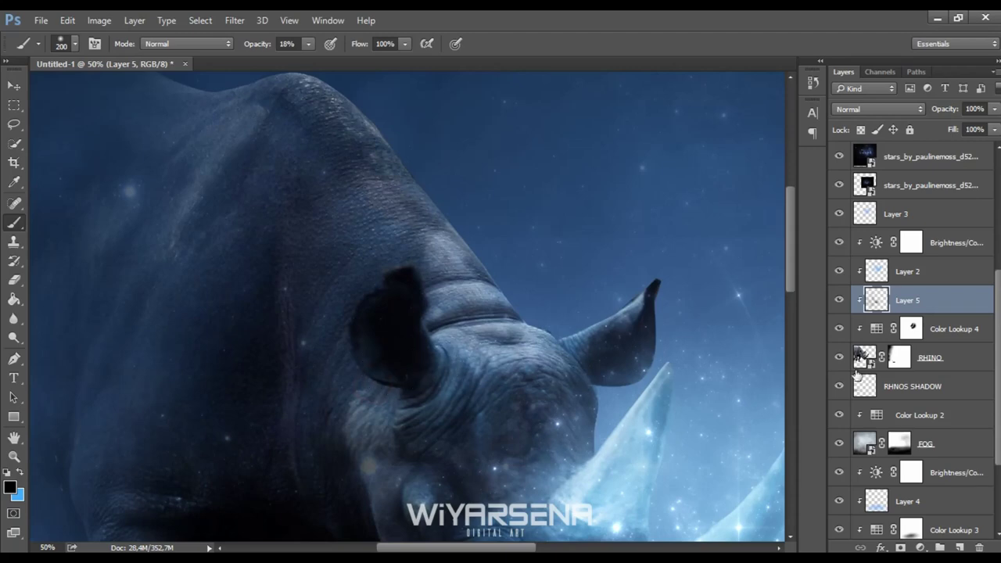
Rasterize the RHINO layer and set the Dodge Tool to Midtones range with 26% exposure
right_click(942, 358)
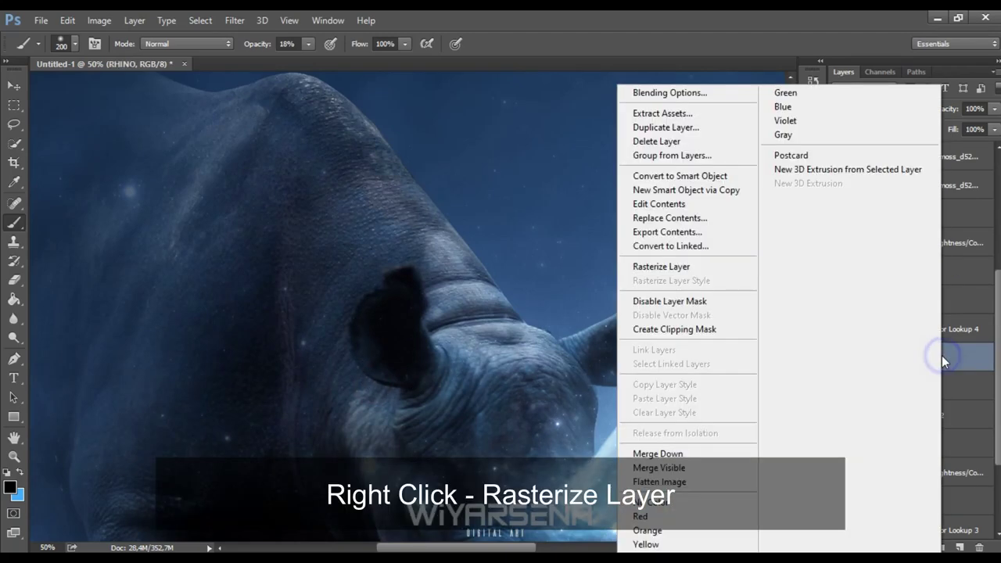
left_click(699, 273)
left_click(17, 336)
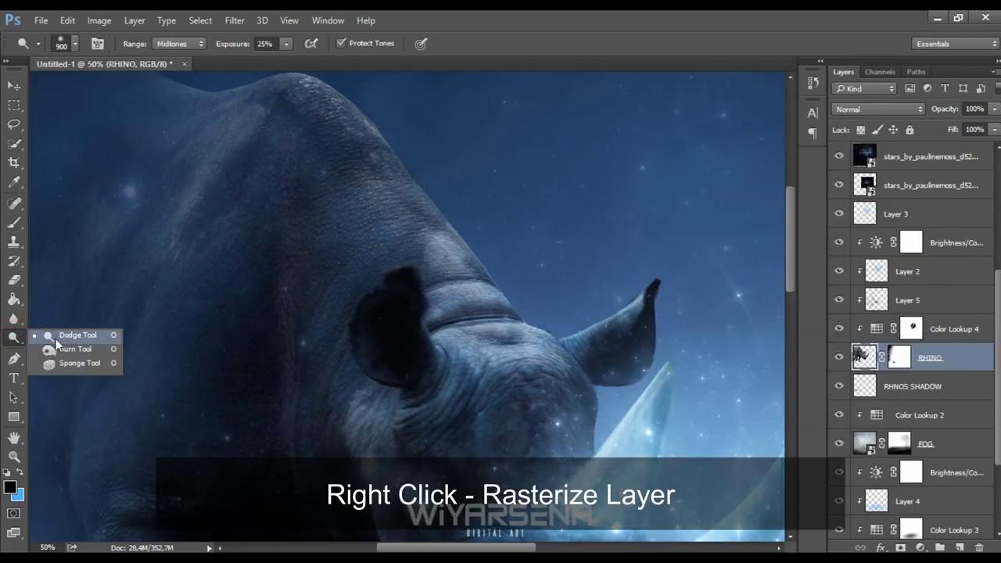
left_click(55, 338)
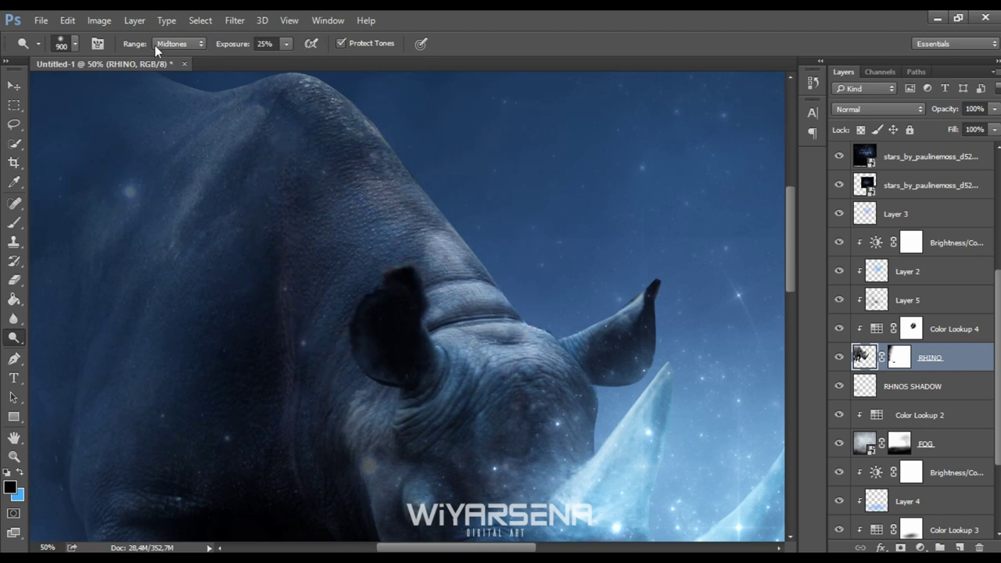
left_click(179, 45)
left_click(178, 66)
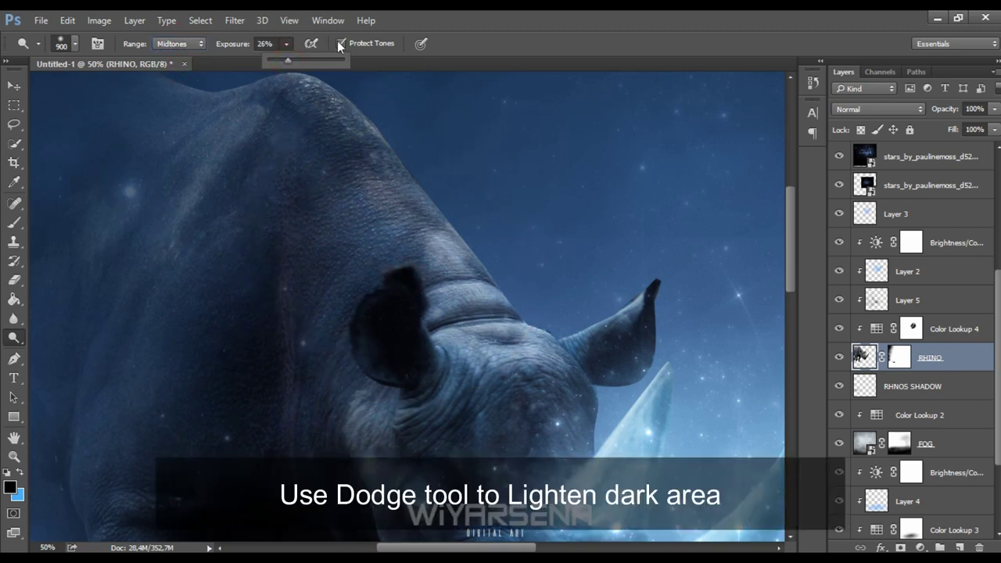
left_click_drag(287, 61, 337, 41)
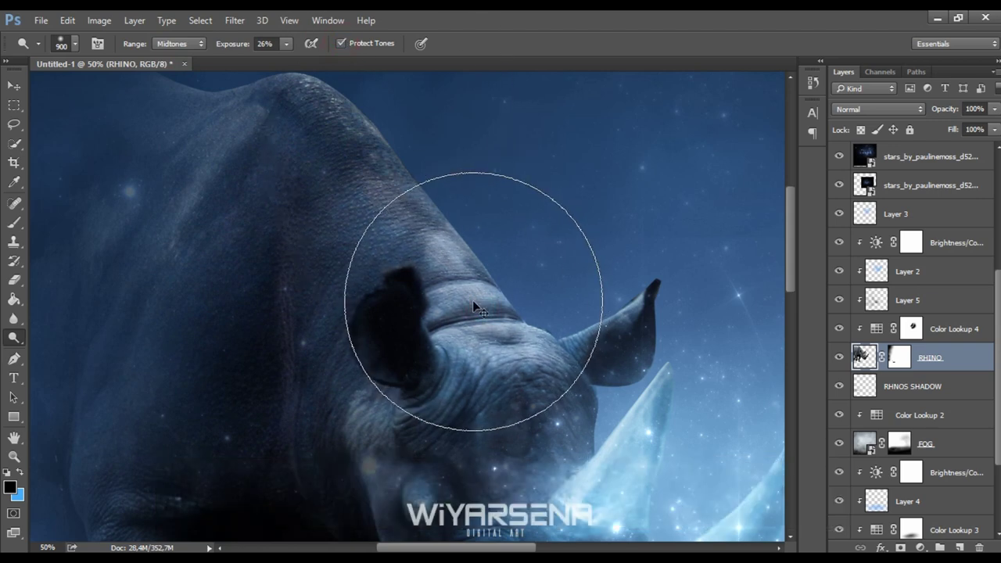
Dodge the rhino's face, back, head and legs to lighten their dark midtones
key("ctrl+minus")
scroll(446, 425, "down", 2)
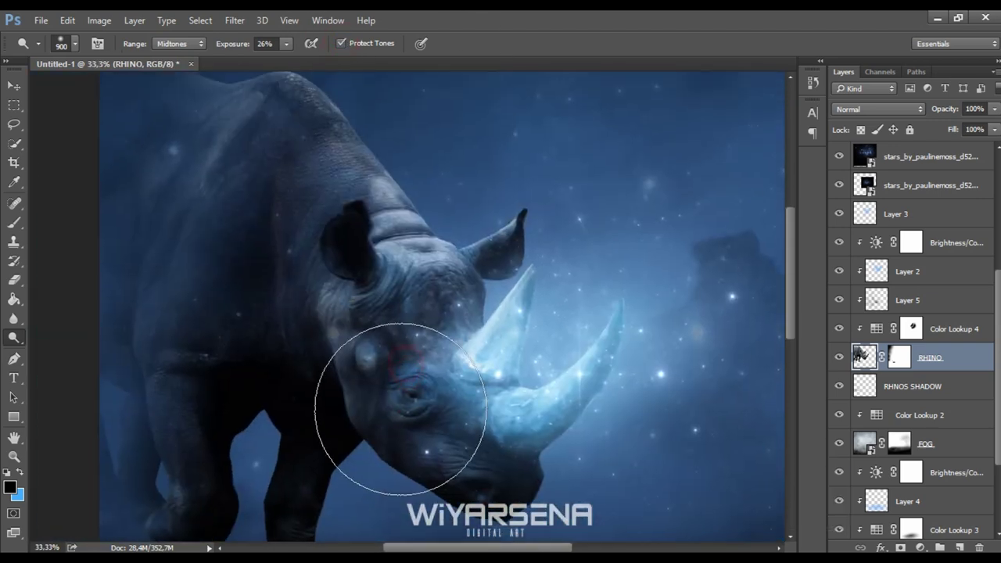
mouse_move(477, 430)
left_mouse_down()
mouse_move(384, 391)
mouse_move(347, 331)
mouse_move(398, 339)
mouse_move(513, 258)
mouse_move(326, 224)
mouse_move(323, 301)
mouse_move(362, 382)
left_mouse_up()
mouse_move(231, 397)
left_mouse_down()
mouse_move(205, 331)
mouse_move(253, 172)
mouse_move(357, 205)
left_mouse_up()
key("ctrl+minus")
key("ctrl+minus")
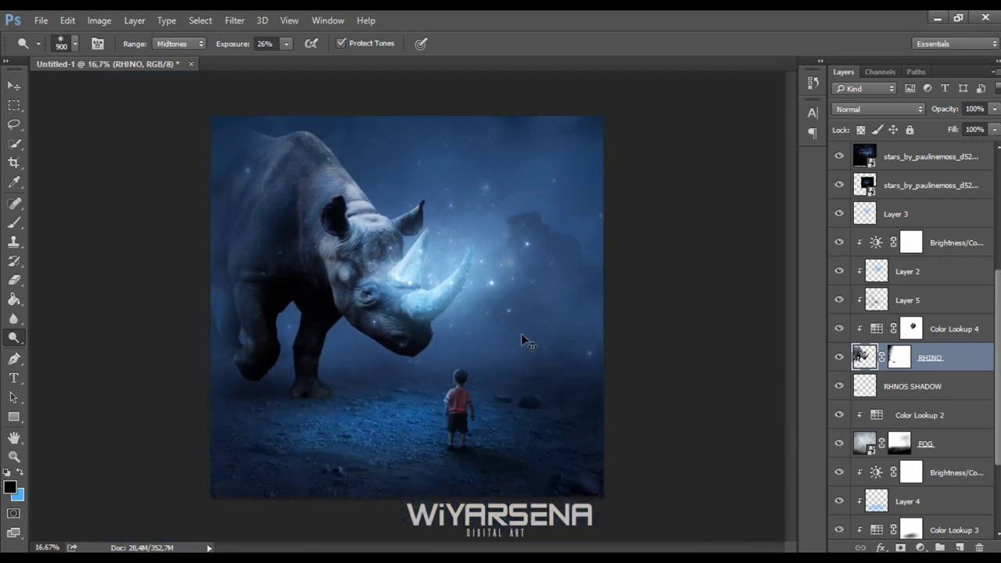
key("ctrl+plus")
left_click_drag(518, 341, 514, 323)
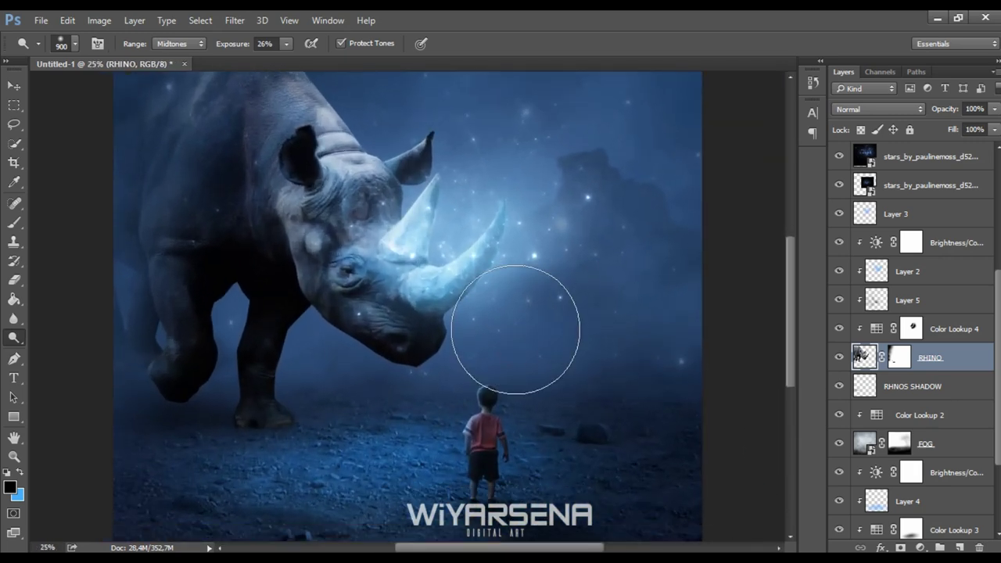
mouse_move(262, 368)
left_mouse_down()
mouse_move(220, 376)
mouse_move(279, 414)
left_mouse_up()
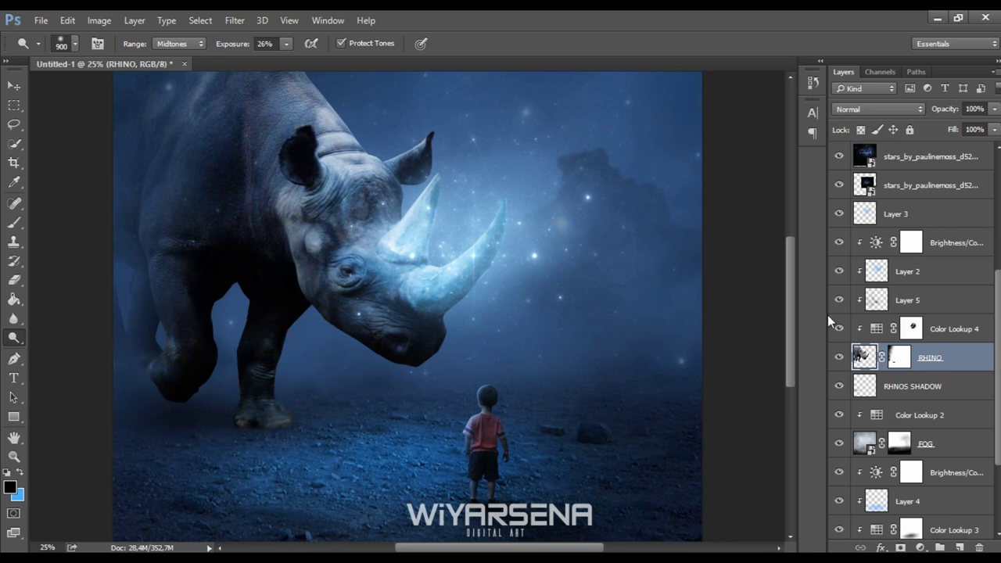
On Layer 2, tint the rhino's back foot and hind leg blue with a 600 px brush
left_click(900, 283)
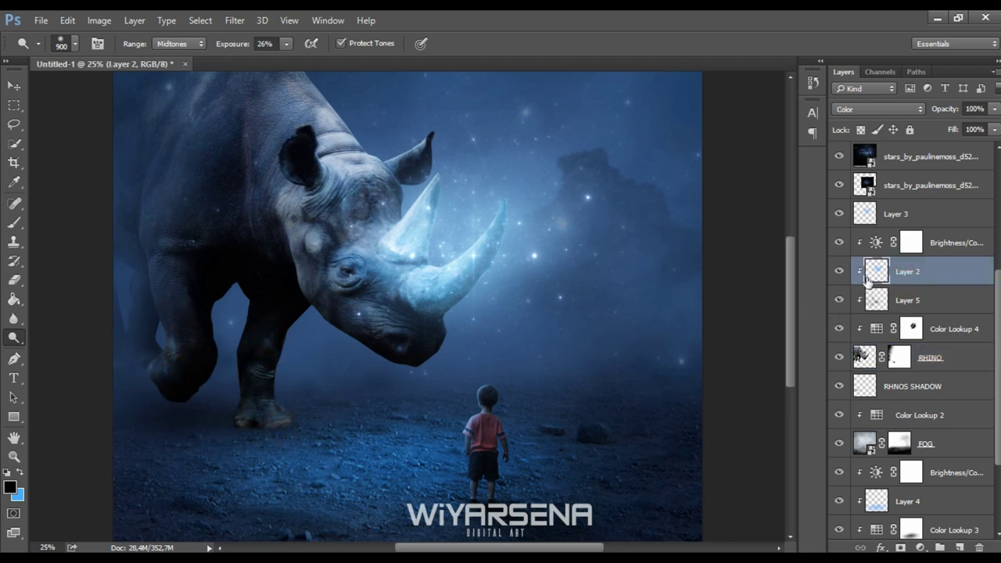
key("b")
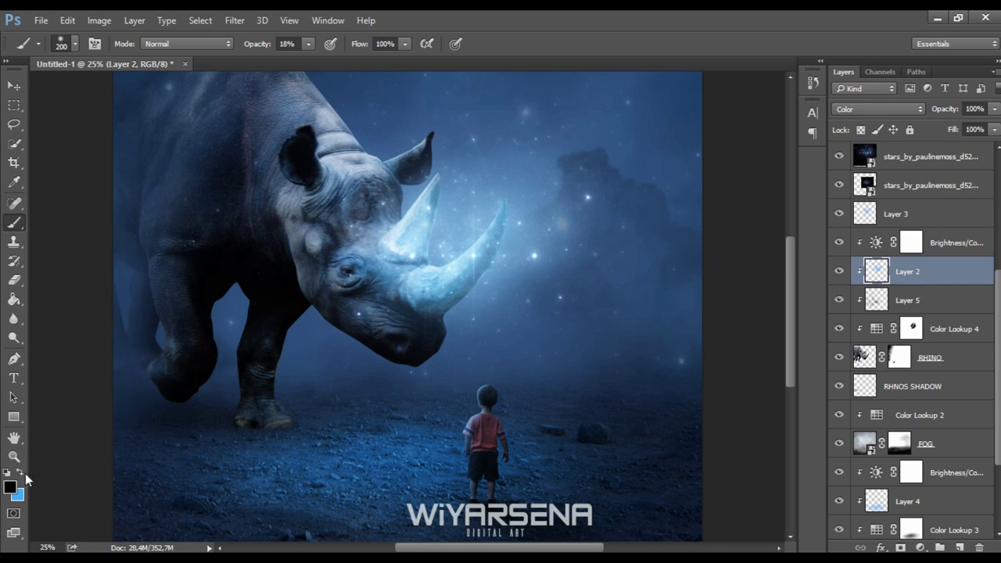
key("bracketright")
key("bracketright")
key("bracketright")
left_click_drag(268, 425, 275, 420)
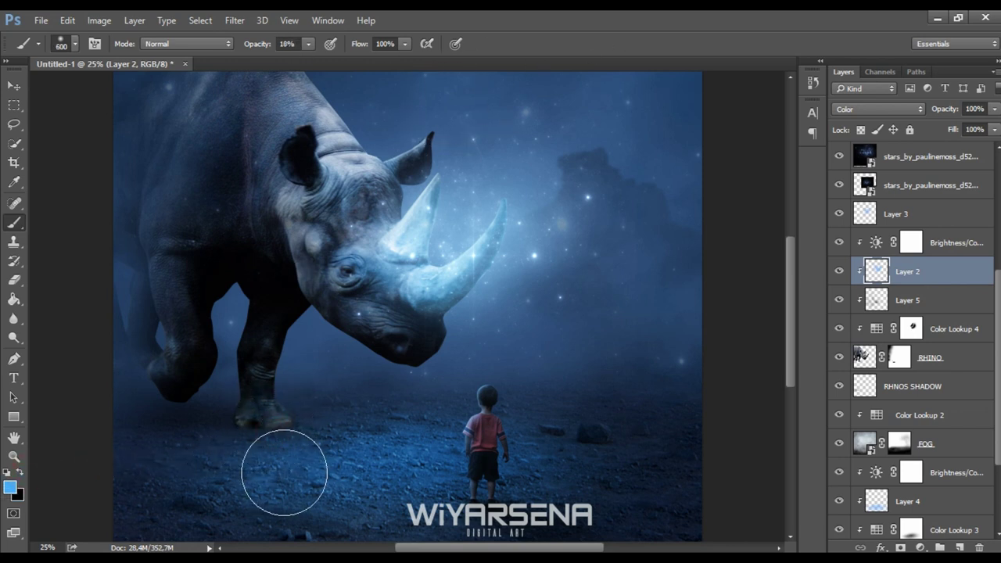
mouse_move(200, 259)
left_mouse_down()
mouse_move(195, 322)
mouse_move(89, 492)
left_mouse_up()
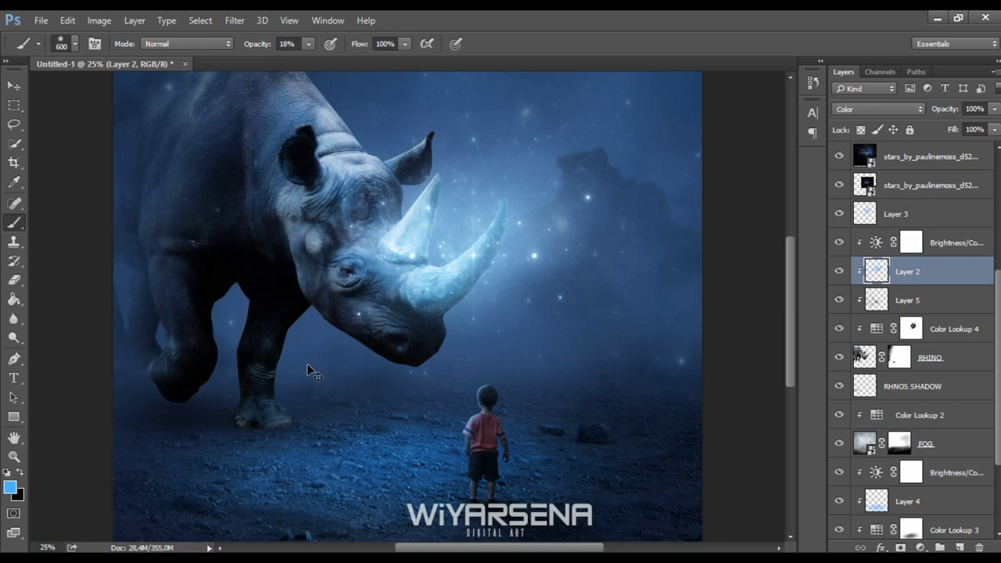
left_click_drag(257, 264, 261, 277)
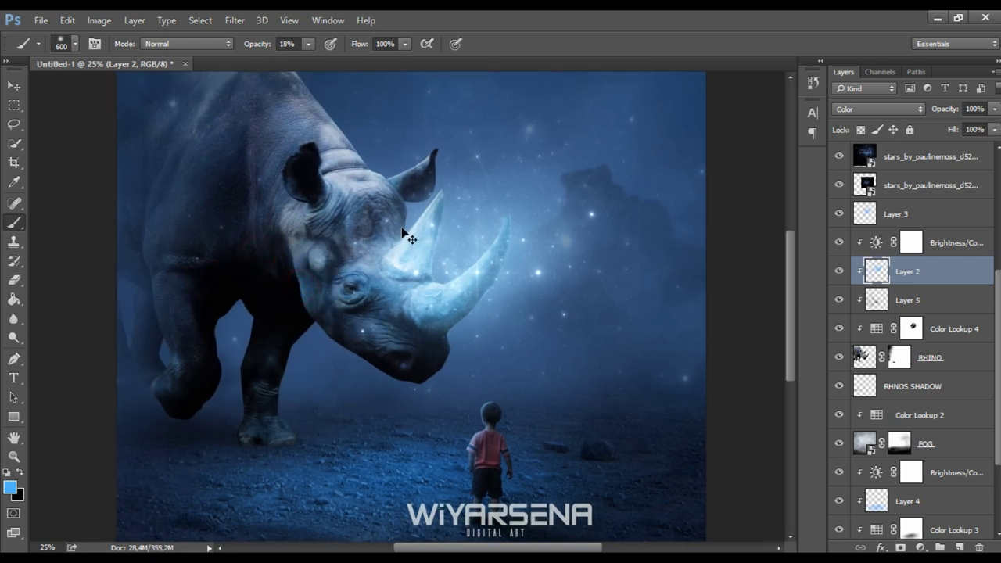
Add a faint 6%-opacity blue tint near the rhino's legs
left_click_drag(301, 67, 301, 66)
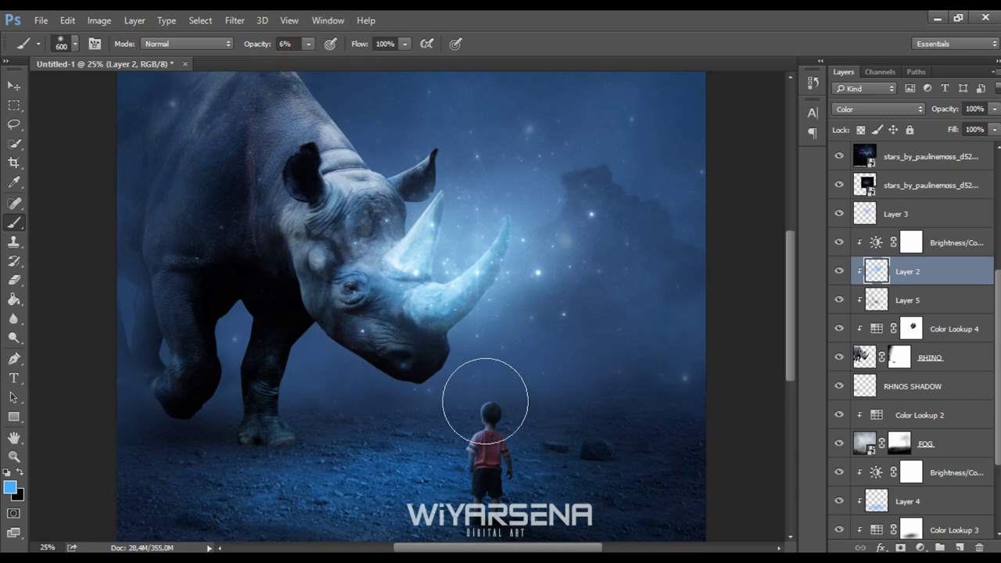
left_click(436, 368)
key("ctrl+minus")
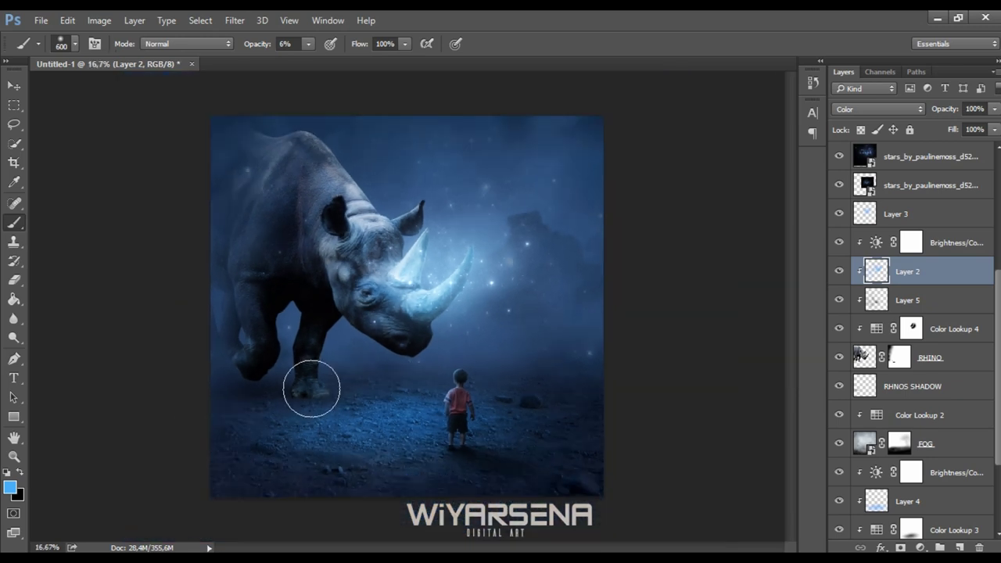
scroll(917, 157, "up", 5)
scroll(910, 161, "up", 3)
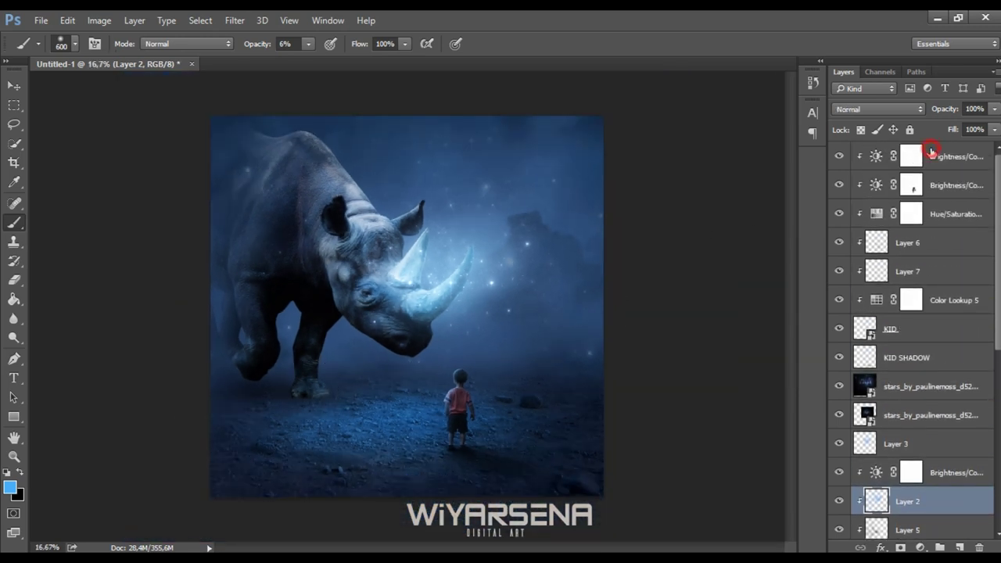
Place the dead tree image file (2).png above the Brightness/Contrast layer, toward the lower left
left_click(931, 151)
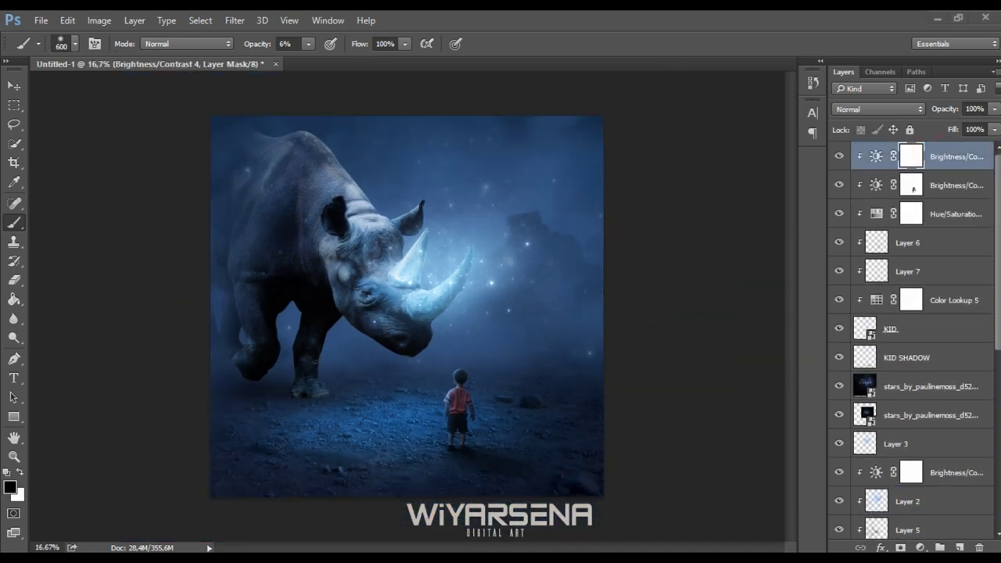
left_click(227, 512)
mouse_move(559, 227)
left_mouse_down()
mouse_move(288, 356)
mouse_move(90, 347)
left_mouse_up()
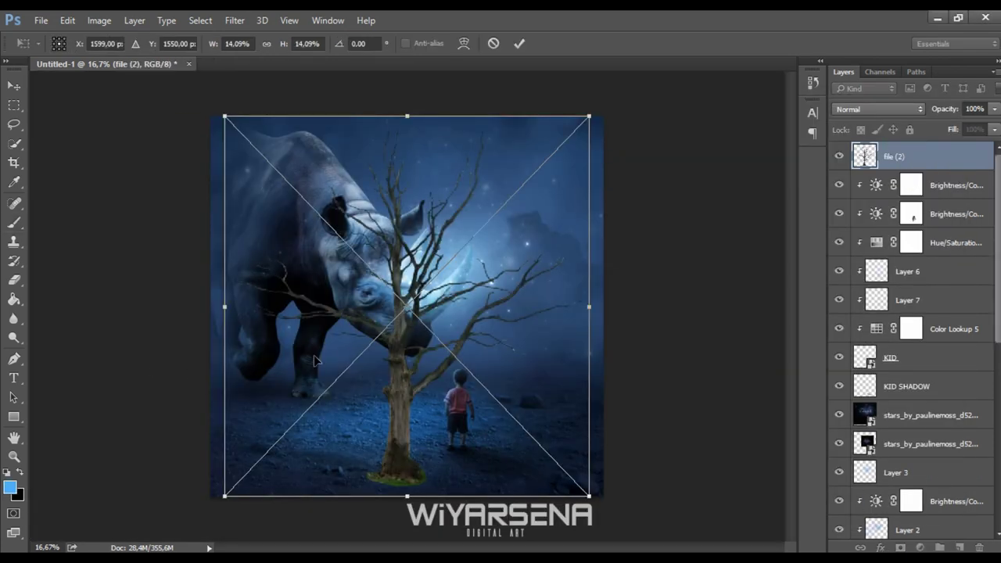
mouse_move(316, 361)
left_mouse_down()
mouse_move(127, 468)
mouse_move(152, 495)
left_mouse_up()
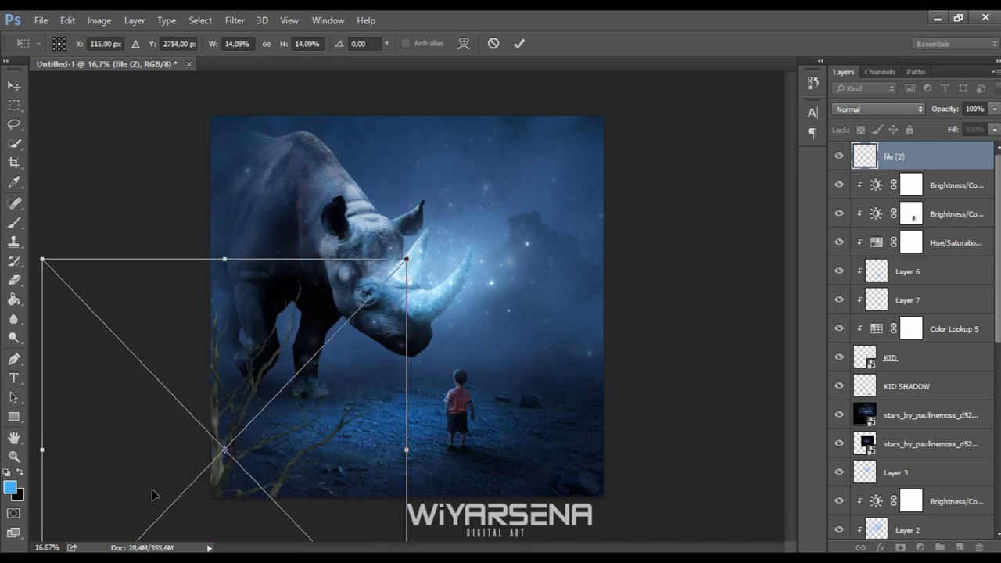
left_click(519, 44)
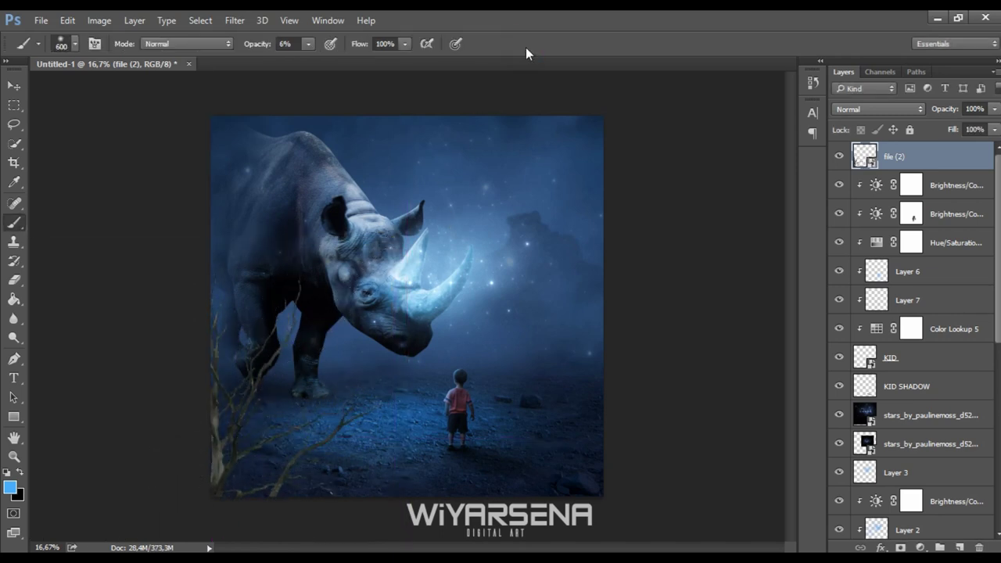
Scale the tree down to 12% and position it at the lower-left edge
key("ctrl+plus")
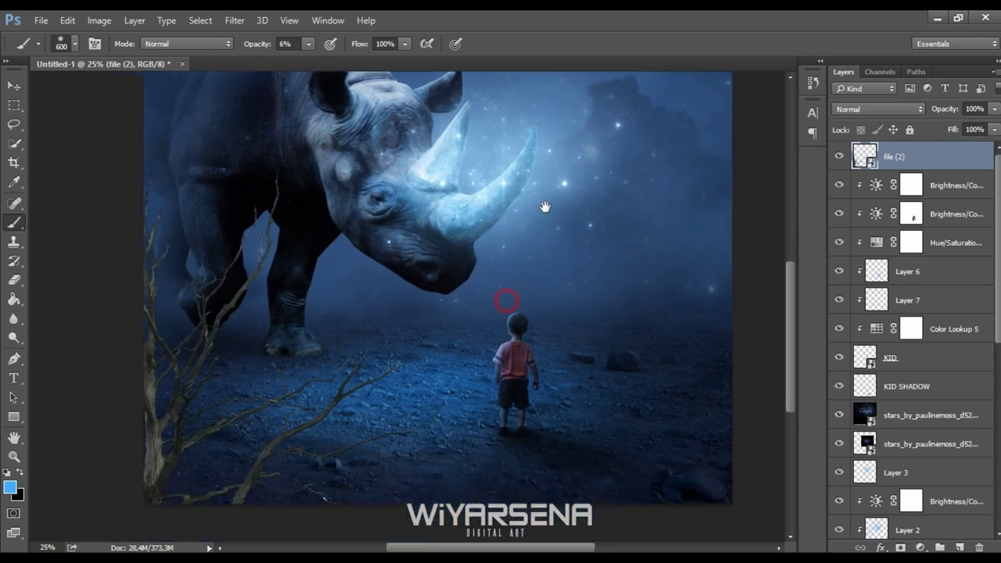
left_click_drag(506, 310, 543, 287)
key("ctrl+minus")
left_click(14, 85)
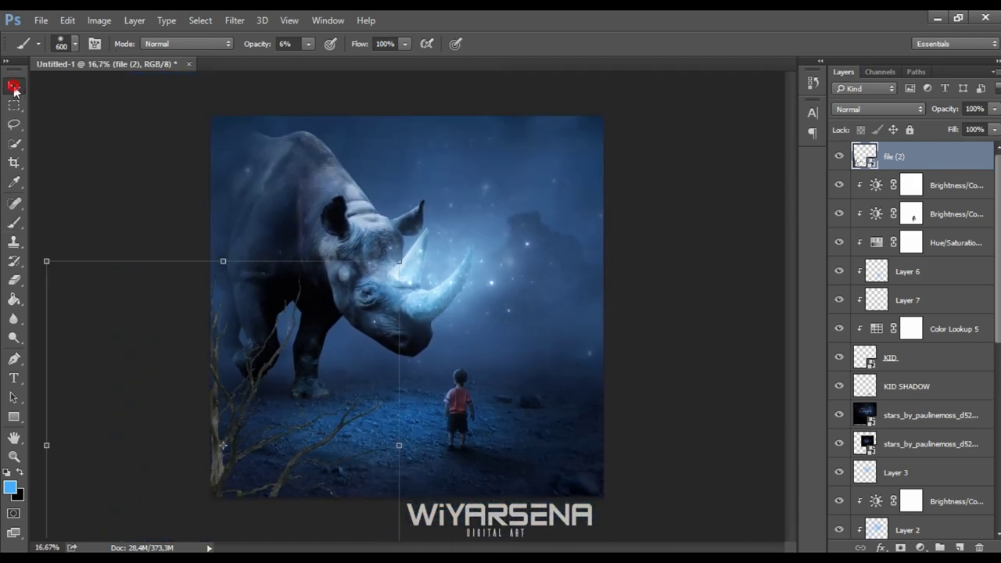
left_click_drag(401, 260, 348, 319)
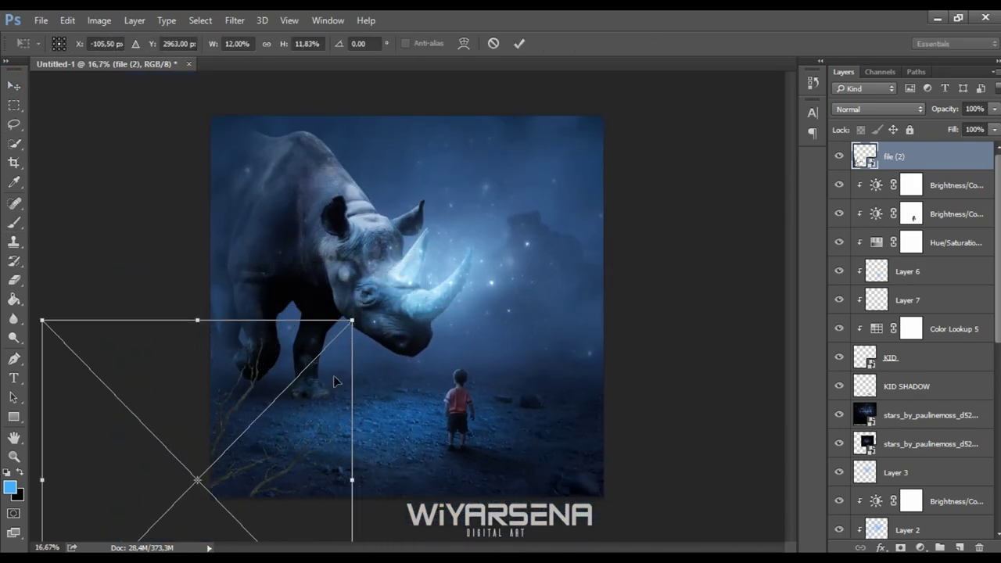
mouse_move(315, 391)
left_mouse_down()
mouse_move(346, 338)
mouse_move(332, 333)
left_mouse_up()
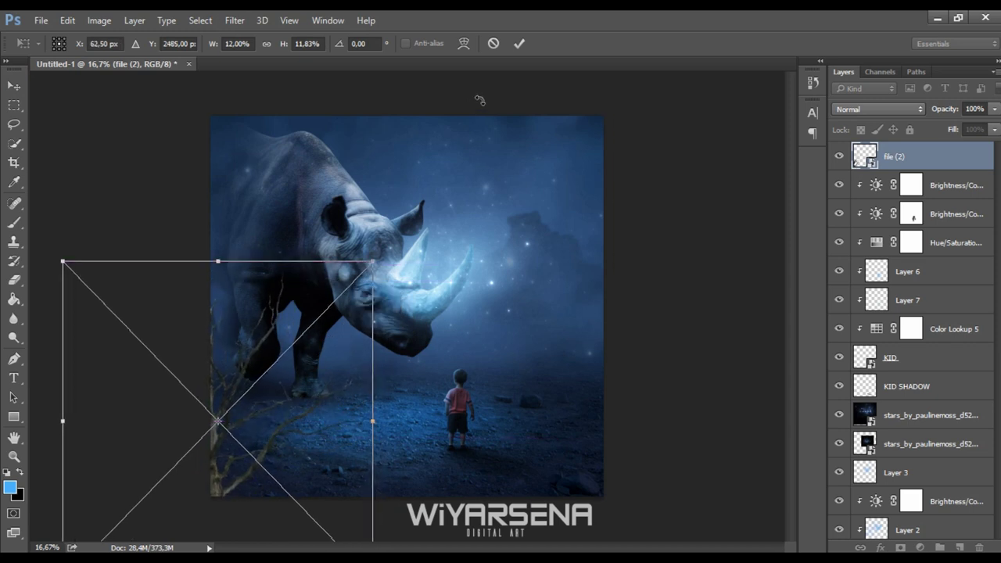
left_click(516, 45)
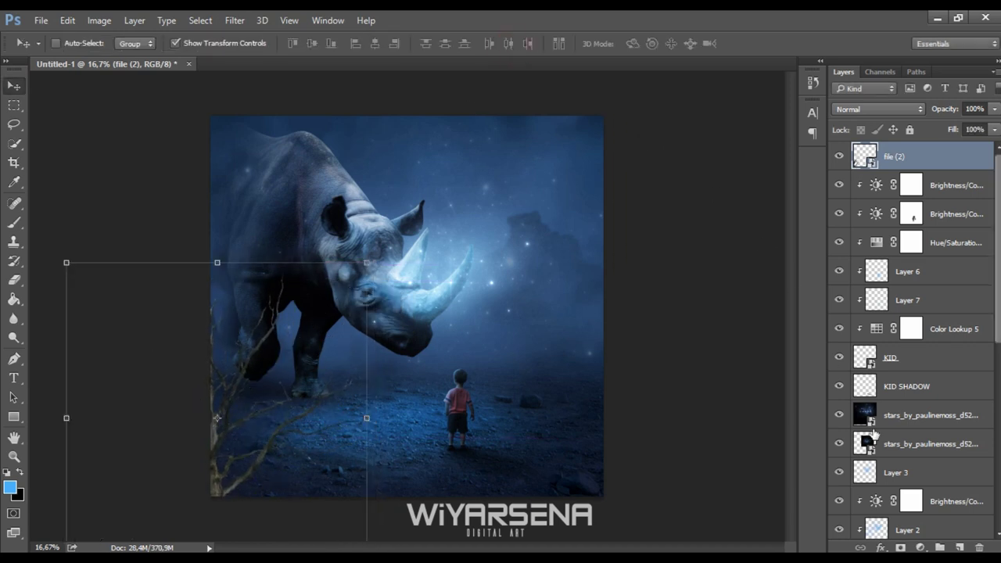
left_click(922, 547)
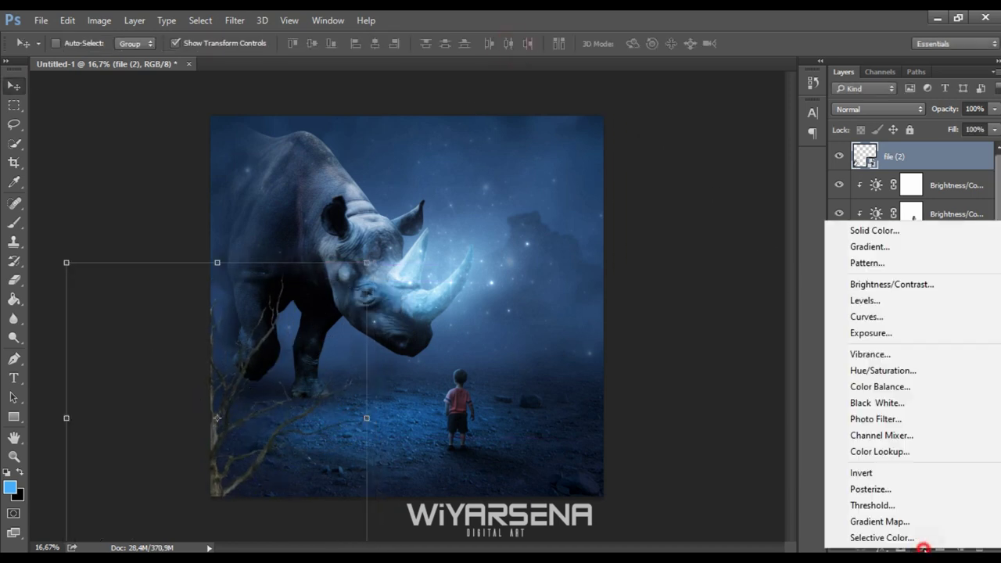
Add a pure black Solid Color fill layer clipped to the tree
left_click(918, 231)
mouse_move(673, 243)
left_mouse_down()
mouse_move(586, 365)
mouse_move(530, 409)
left_mouse_up()
left_click(858, 204)
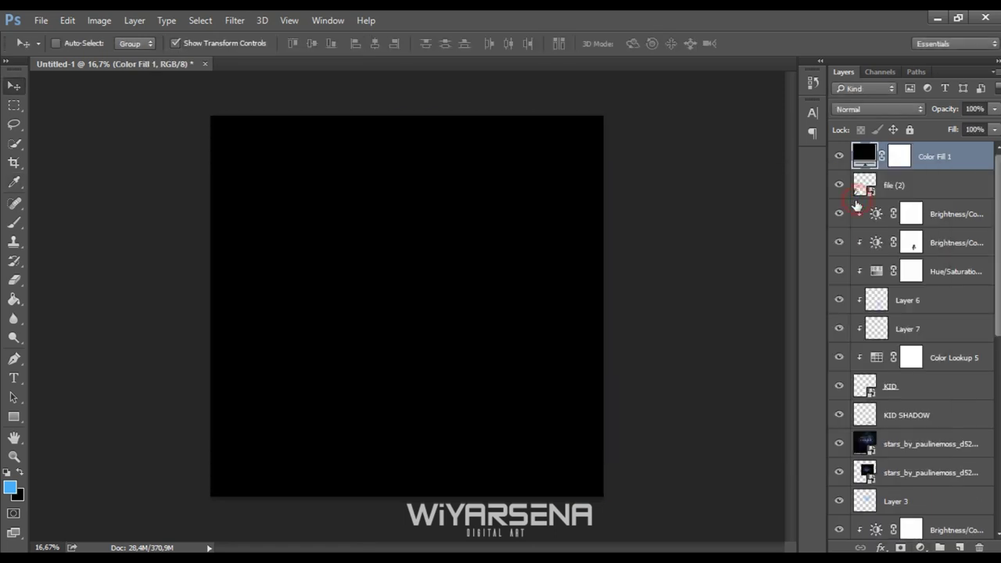
right_click(956, 158)
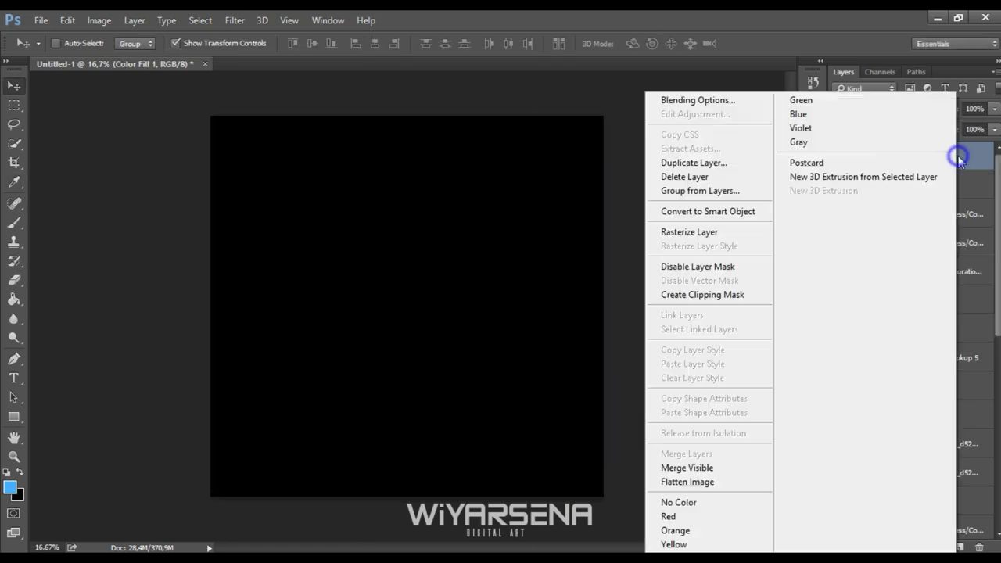
left_click(700, 296)
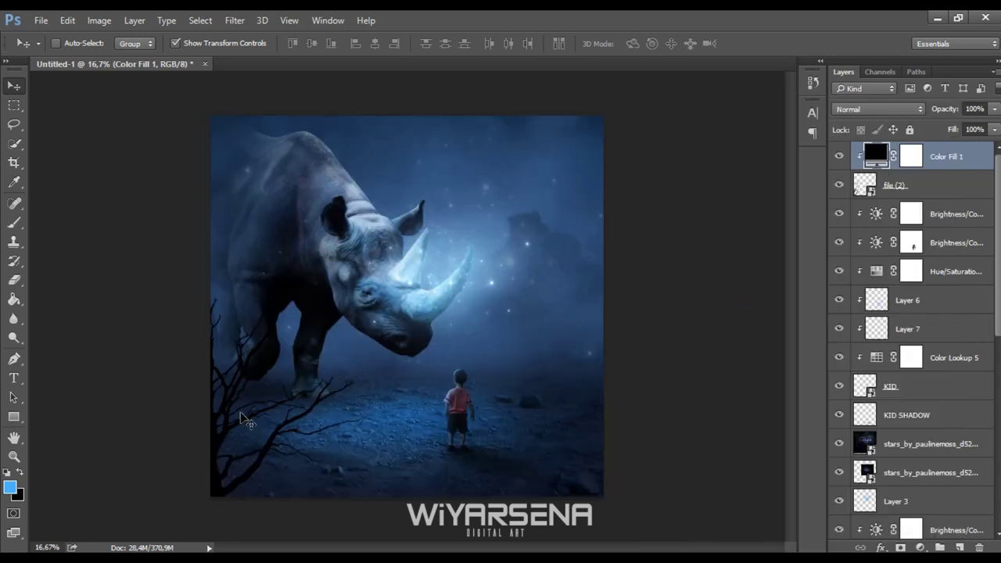
Lower the black fill to 86% opacity, then select the tree layer file (2)
scroll(245, 423, "up", 1)
left_click_drag(246, 414, 535, 293)
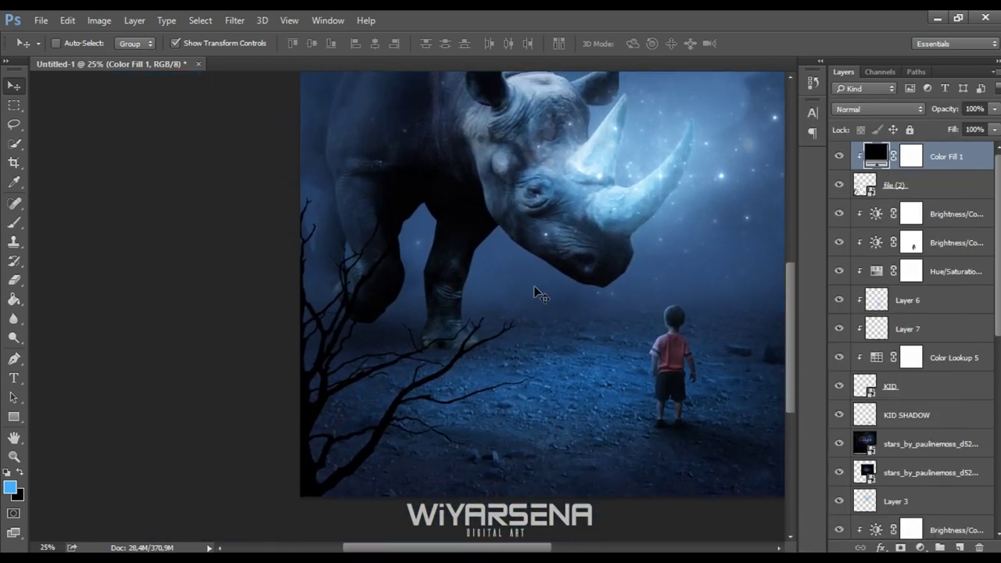
left_click(994, 109)
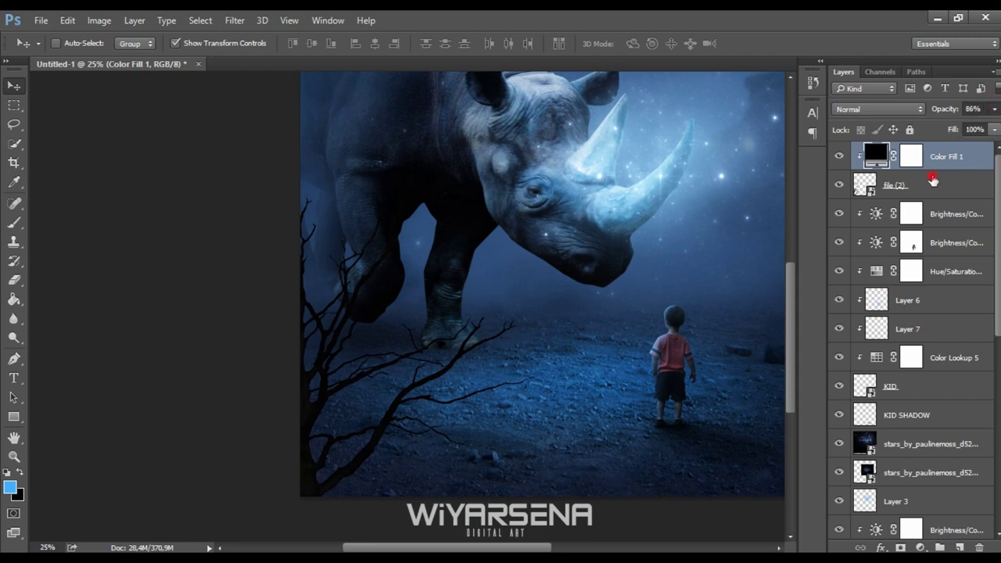
left_click(930, 184)
right_click(931, 185)
Rasterize the tree and apply a Gaussian Blur of about 15.5 px radius
left_click(636, 270)
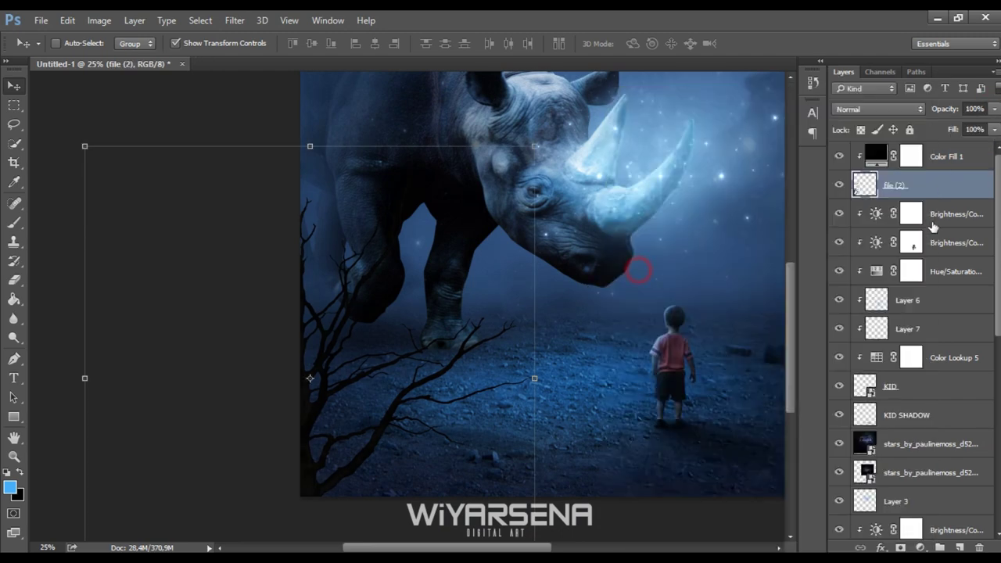
left_click(969, 185)
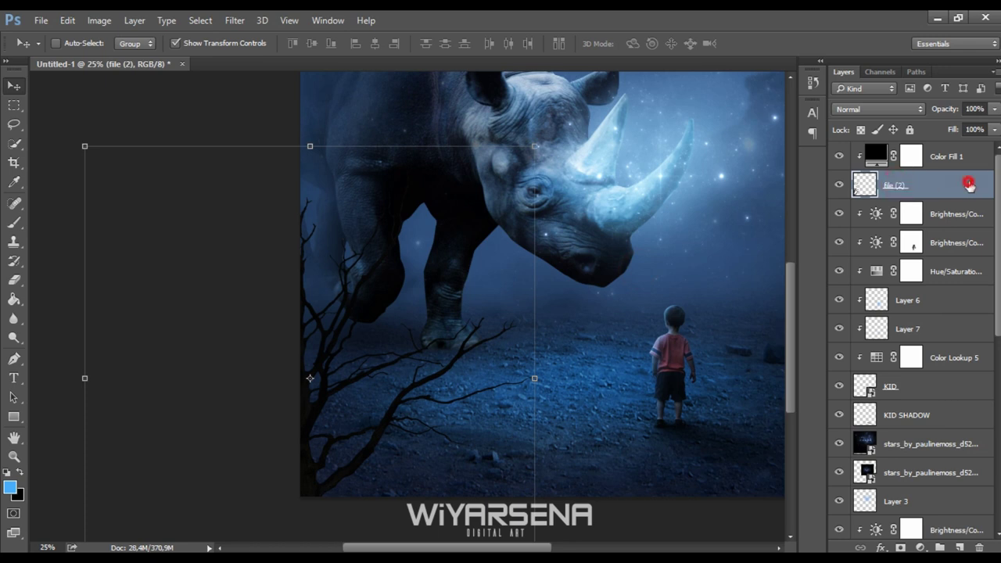
left_click(233, 20)
mouse_move(242, 183)
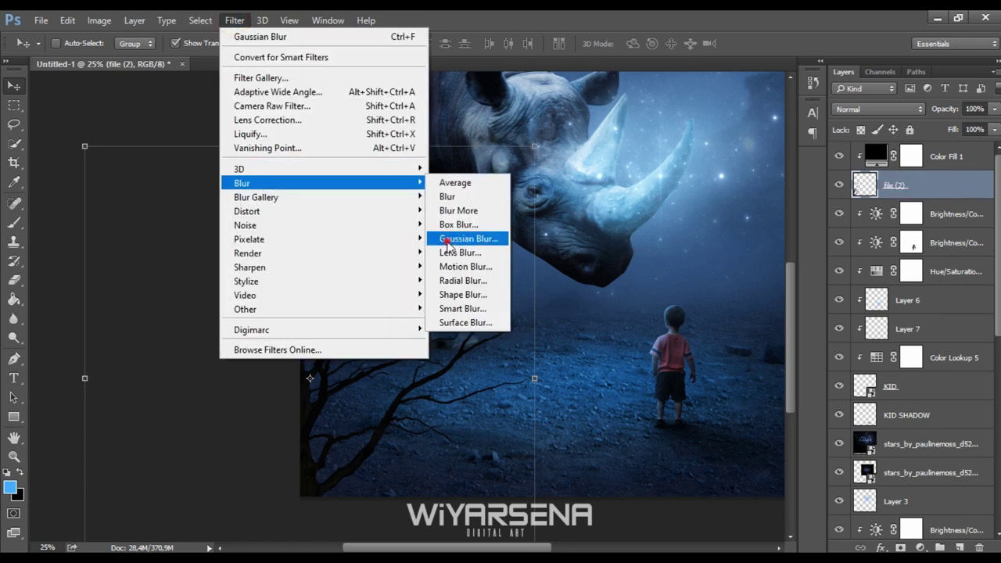
left_click(446, 241)
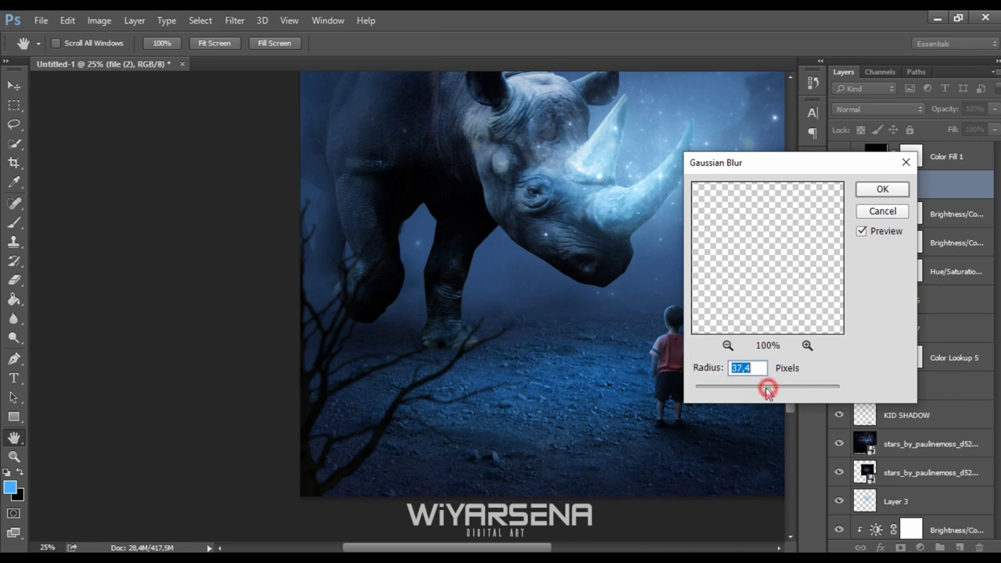
left_click_drag(767, 391, 755, 389)
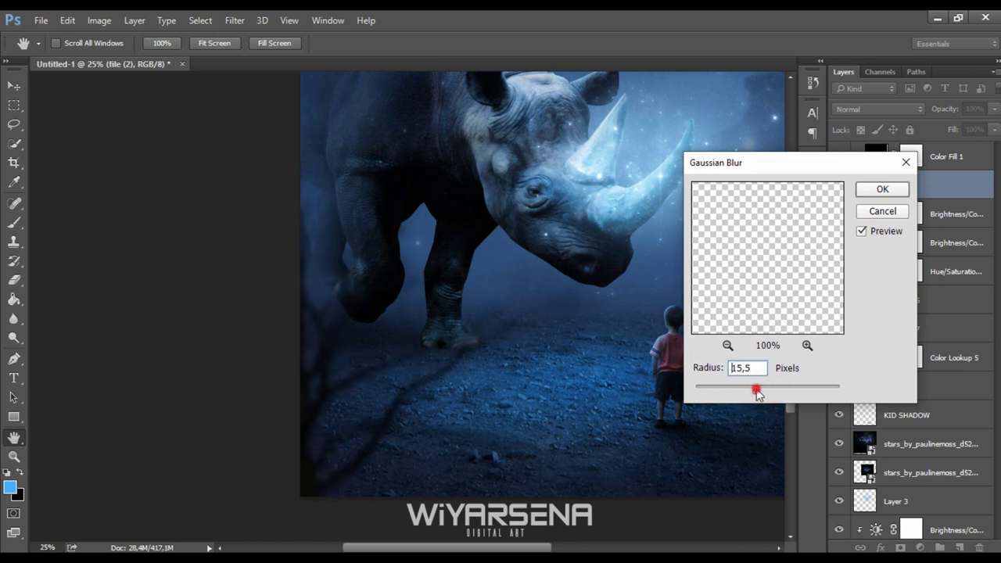
left_click(867, 194)
Set the tree to 75% opacity, Color Fill 1 back to 100%, and nudge both into place
key("v")
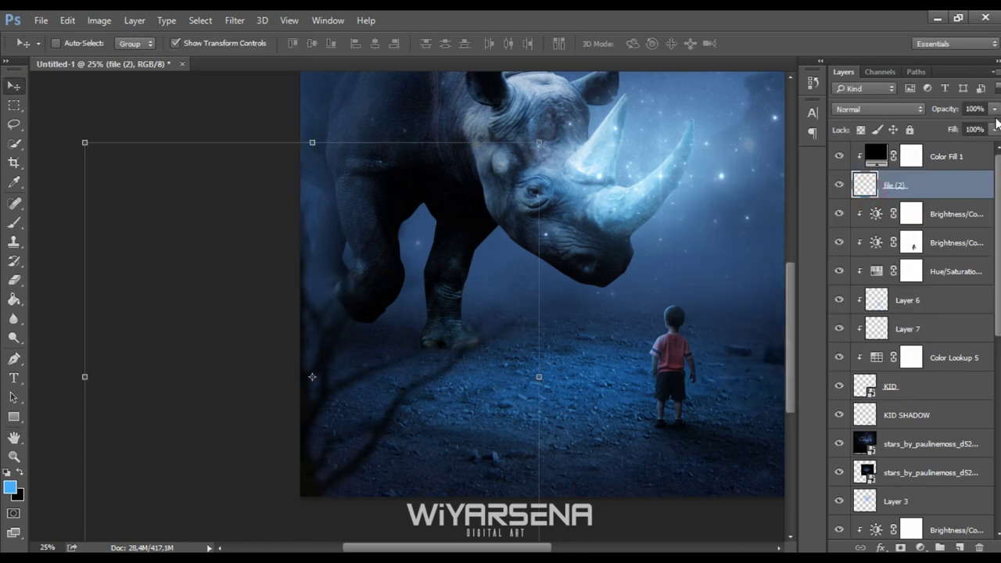
left_click(994, 109)
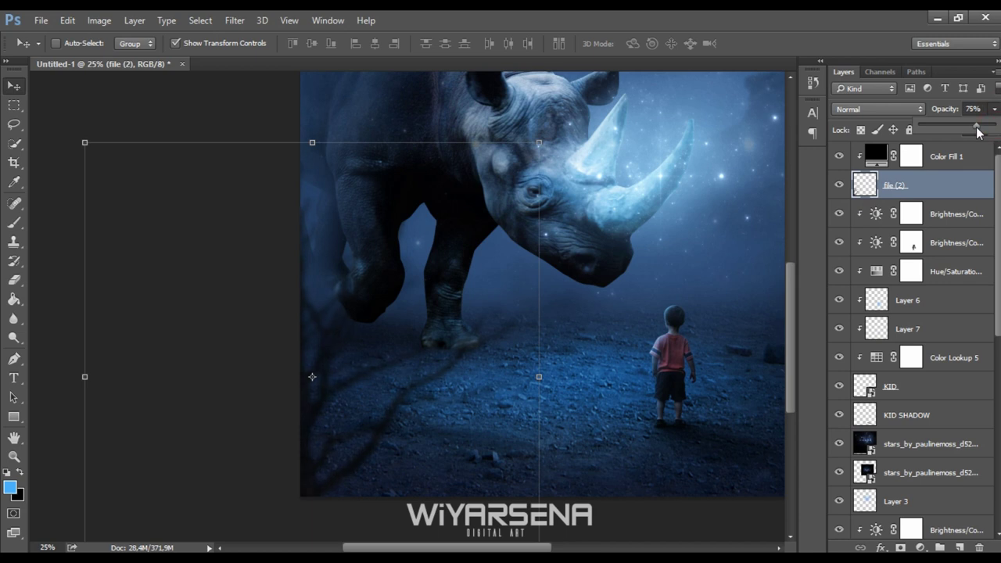
key("ctrl+minus")
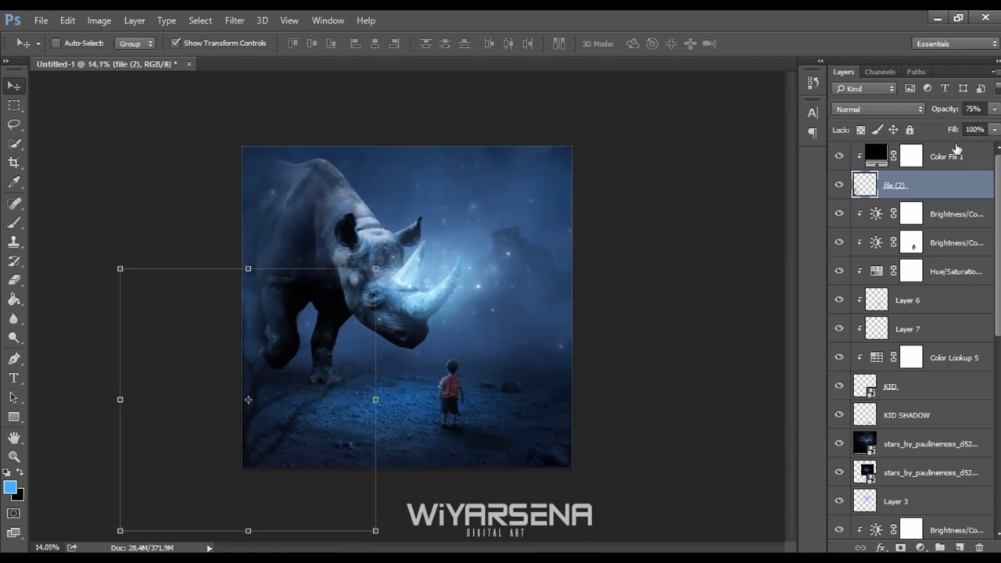
left_click(956, 153)
left_click(993, 109)
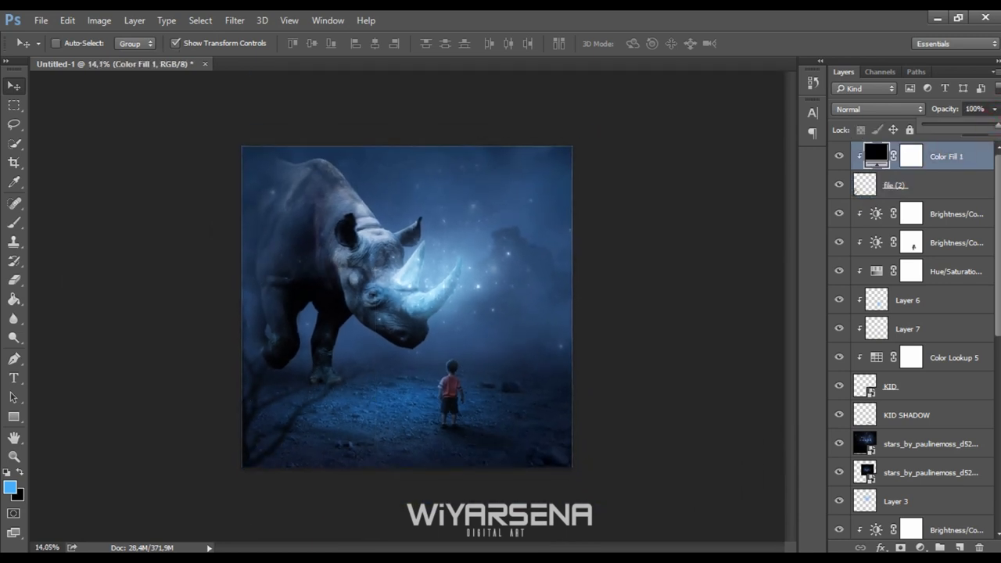
left_click(891, 188, "shift")
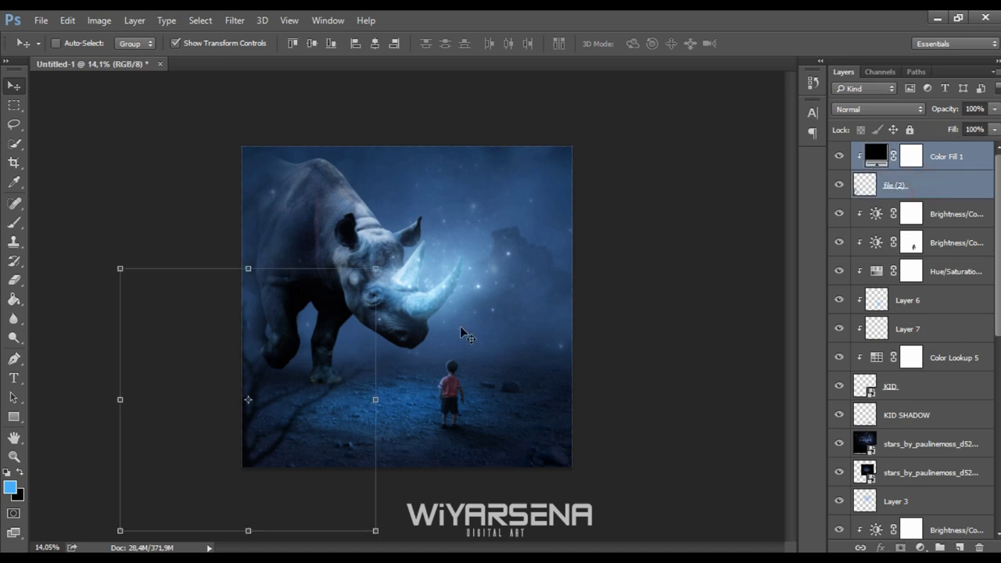
mouse_move(314, 346)
left_mouse_down()
mouse_move(320, 376)
mouse_move(316, 366)
left_mouse_up()
left_click(953, 155)
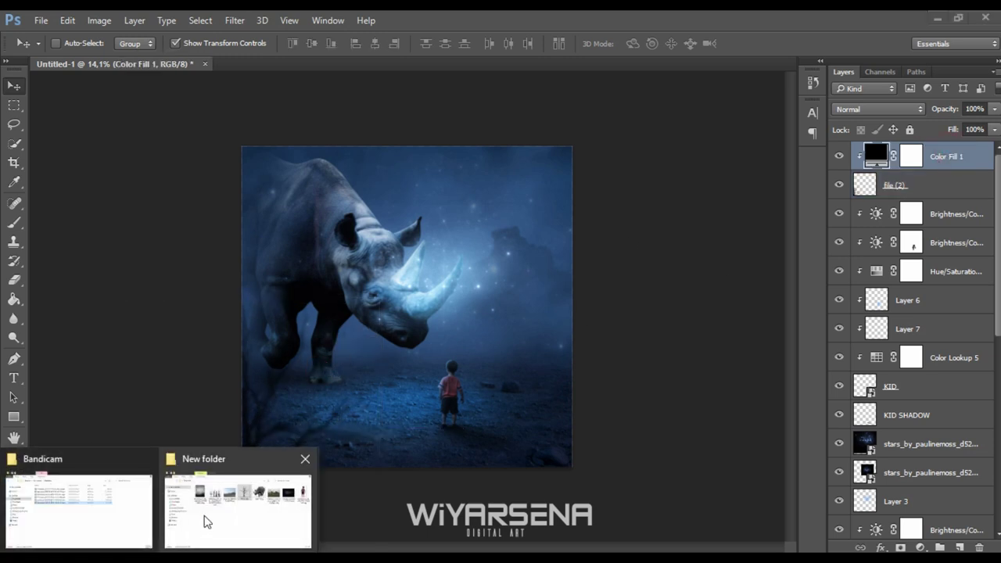
Place the dead_tree_pack image into the composite and rasterize its layer
left_click(206, 518)
left_click(742, 356)
mouse_move(415, 223)
left_mouse_down()
mouse_move(89, 267)
mouse_move(100, 269)
left_mouse_up()
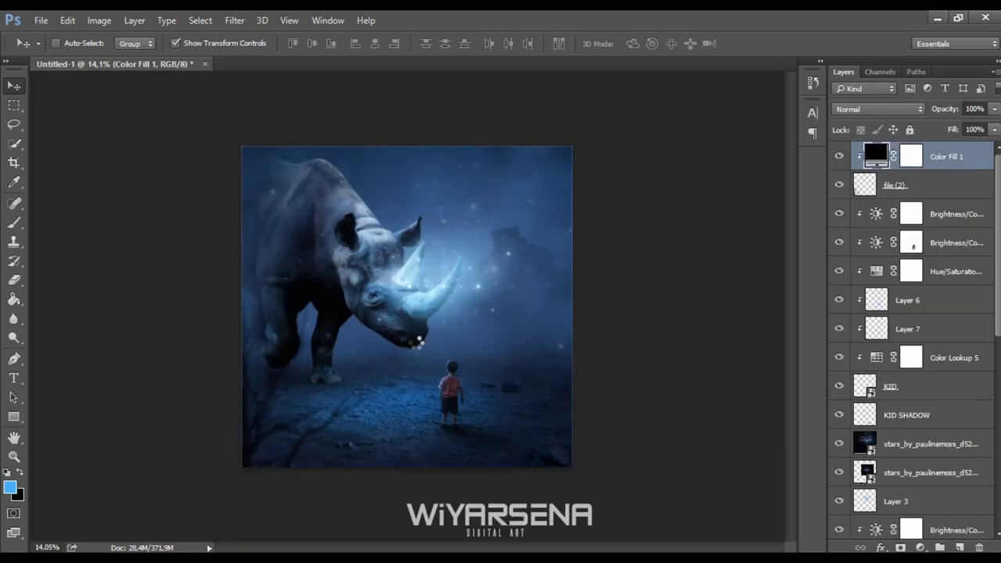
key("ctrl+plus")
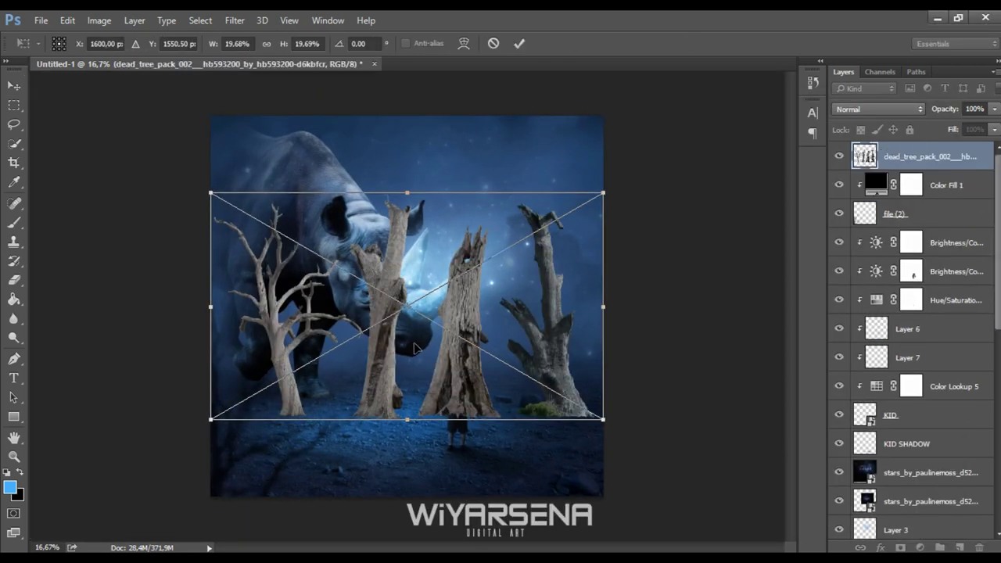
left_click(519, 43)
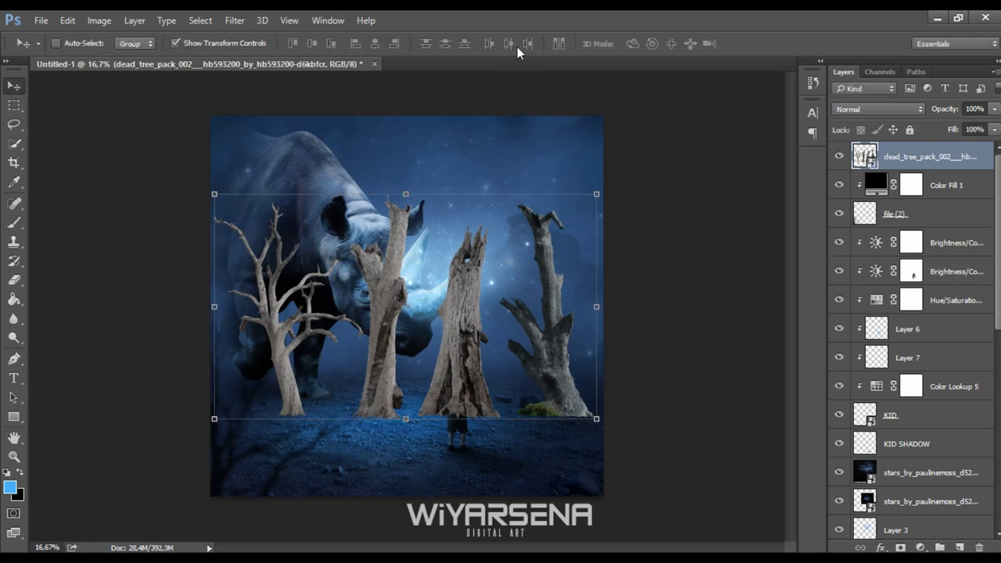
right_click(897, 148)
left_click(655, 270)
Lasso and delete the extra trees, leaving only the single tree, then deselect
key("l")
left_click_drag(333, 183, 338, 241)
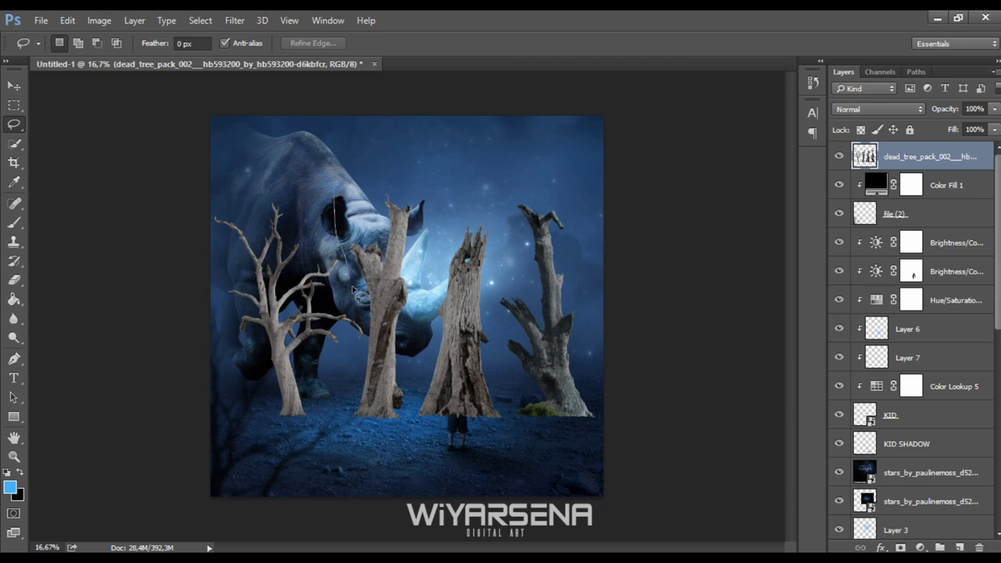
mouse_move(360, 358)
left_mouse_down()
mouse_move(490, 468)
mouse_move(673, 169)
mouse_move(358, 112)
mouse_move(360, 202)
left_mouse_up()
key("Delete")
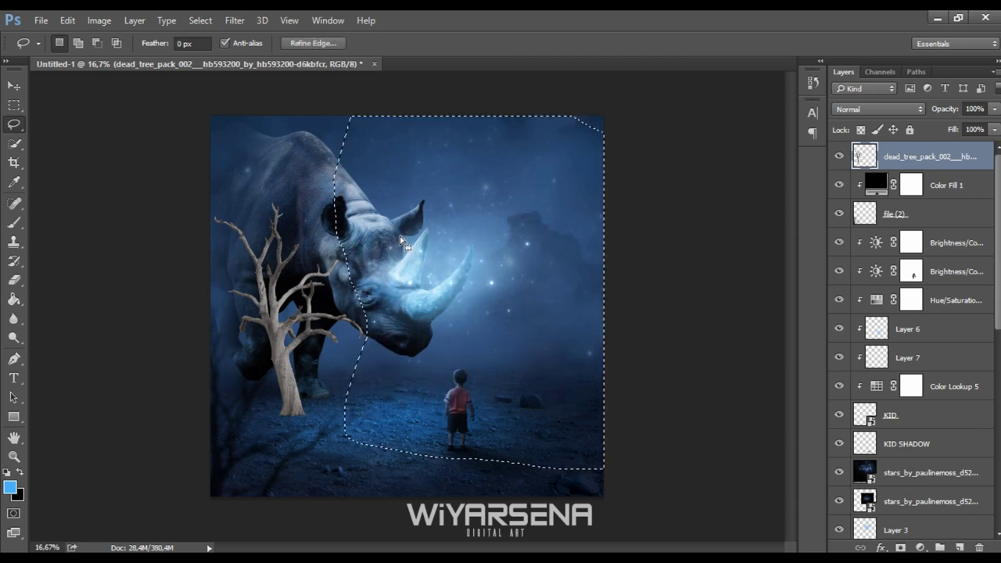
key("ctrl+d")
mouse_move(248, 208)
left_mouse_down()
mouse_move(431, 344)
mouse_move(177, 331)
mouse_move(177, 177)
left_mouse_up()
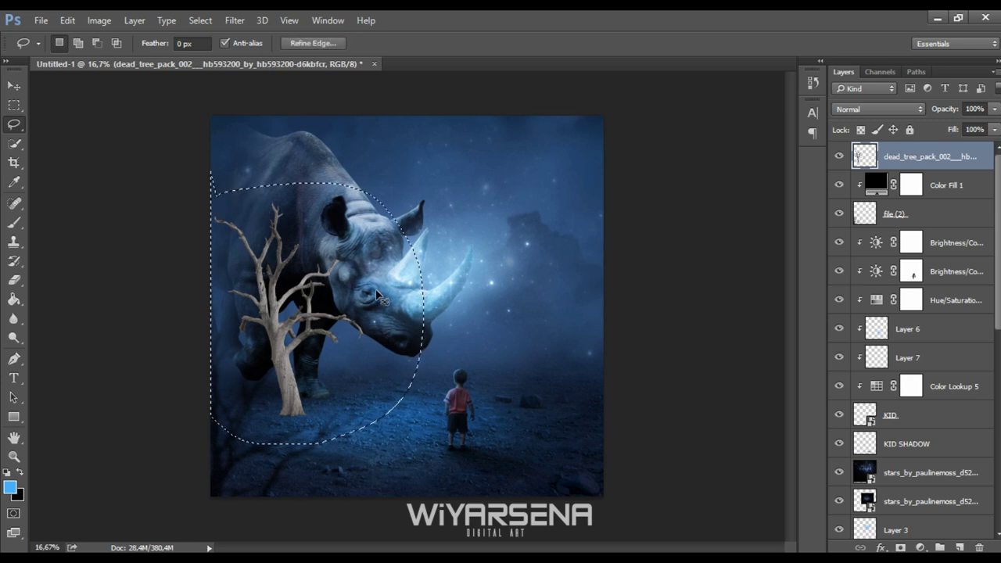
key("ctrl+d")
left_click(16, 86)
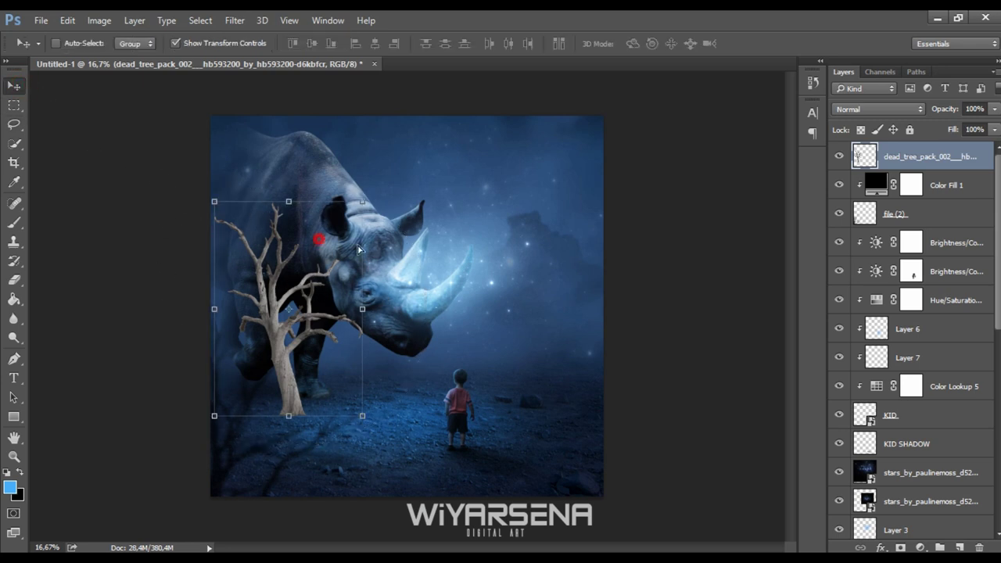
Move the dead tree to the right edge and scale it up to tower beside the boy and rhino
left_click_drag(358, 248, 510, 239)
key("ctrl+minus")
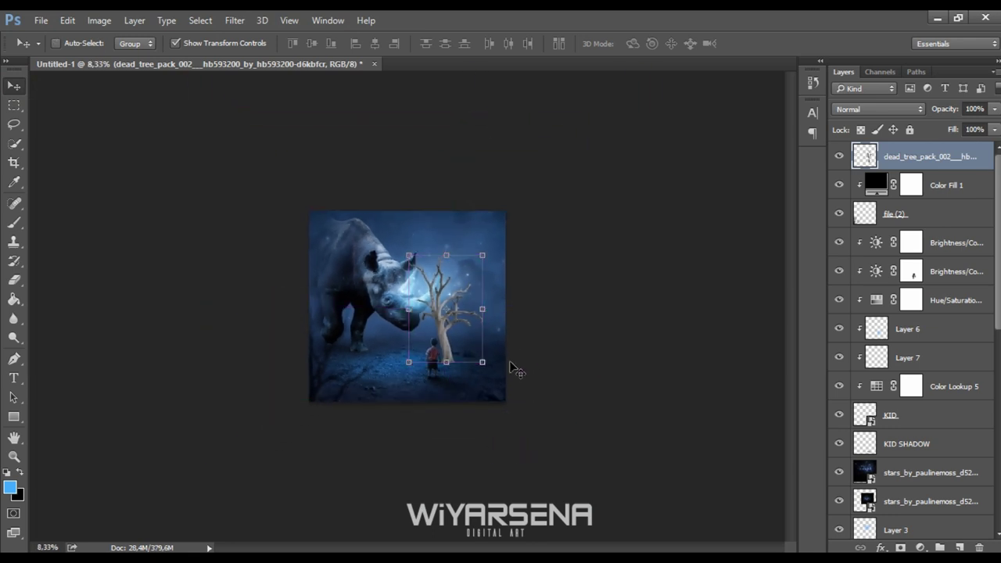
mouse_move(481, 362)
left_mouse_down()
mouse_move(508, 360)
mouse_move(547, 456)
left_mouse_up()
left_click_drag(504, 399, 531, 373)
left_click_drag(574, 227, 575, 237)
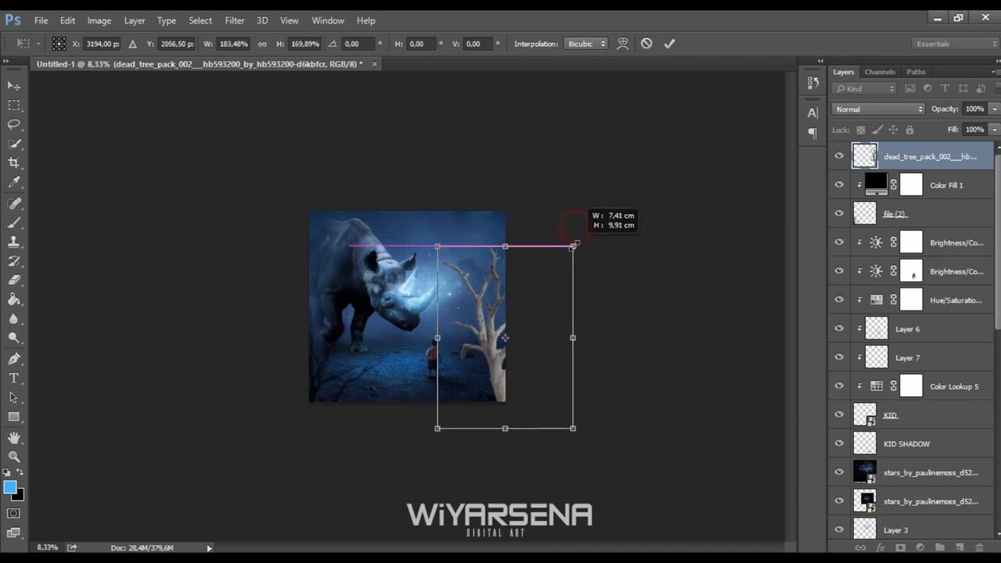
left_click_drag(542, 286, 546, 287)
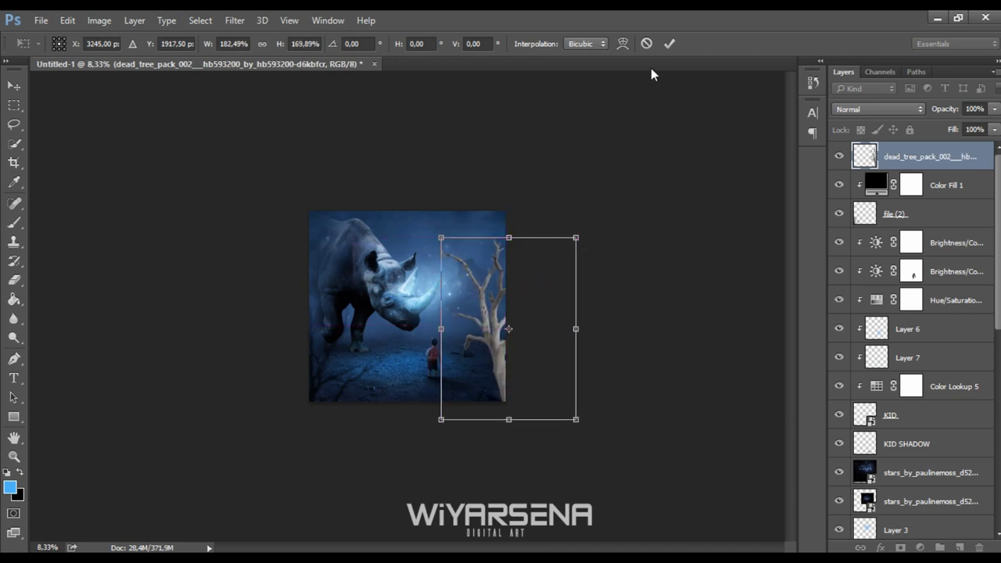
left_click(668, 43)
key("ctrl+plus")
key("ctrl+plus")
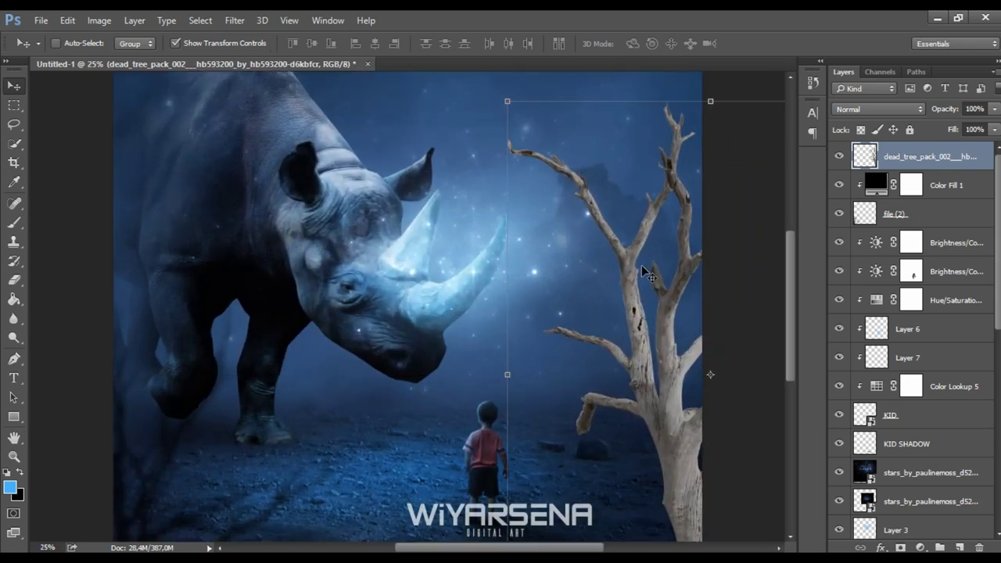
mouse_move(620, 263)
left_mouse_down()
mouse_move(573, 226)
mouse_move(577, 188)
left_mouse_up()
key("ctrl+minus")
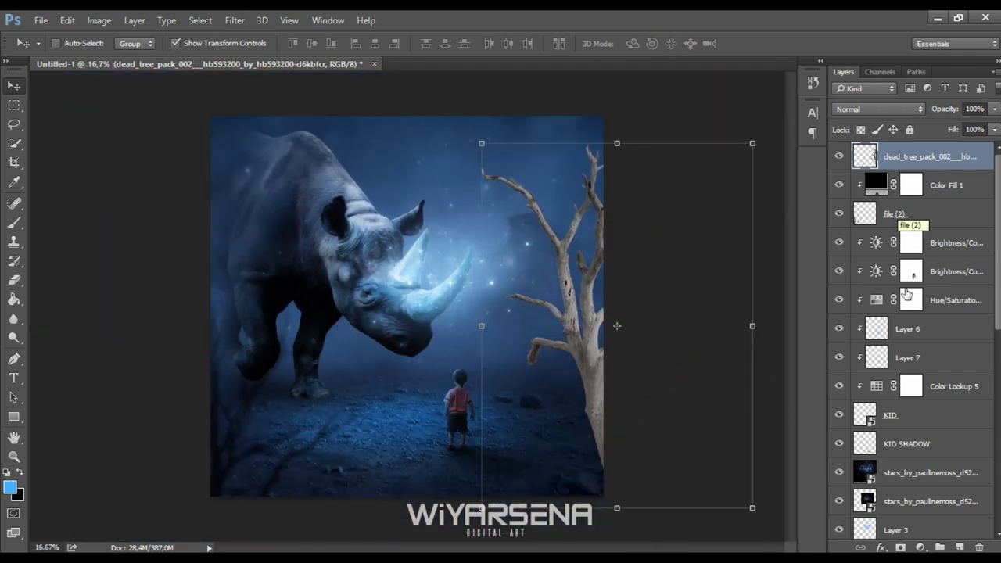
Add a Brightness/Contrast adjustment clipped to the tree with brightness -150
left_click(920, 547)
left_click(930, 284)
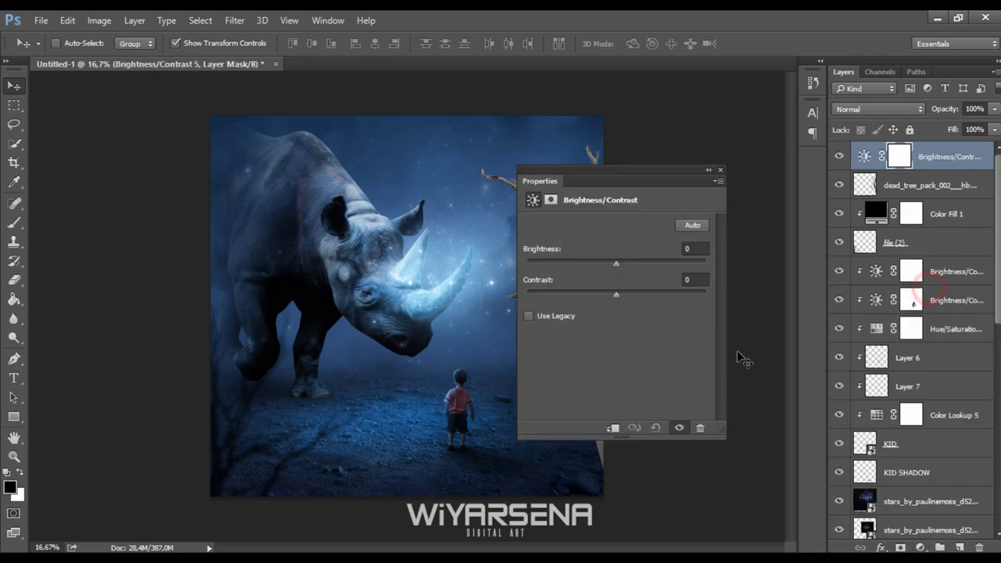
left_click(606, 428)
left_click_drag(616, 263, 571, 263)
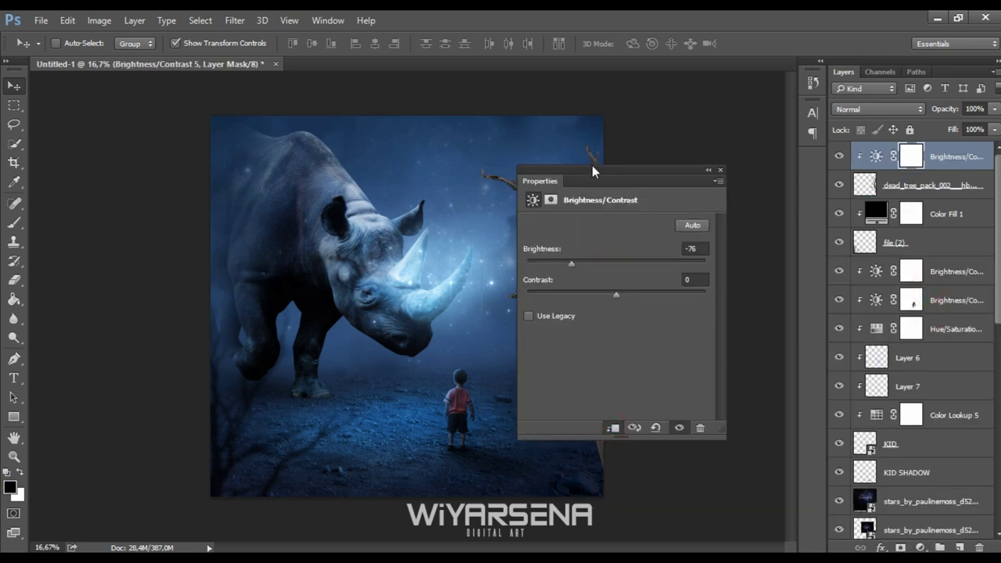
left_click_drag(592, 165, 304, 138)
left_click_drag(254, 237, 231, 236)
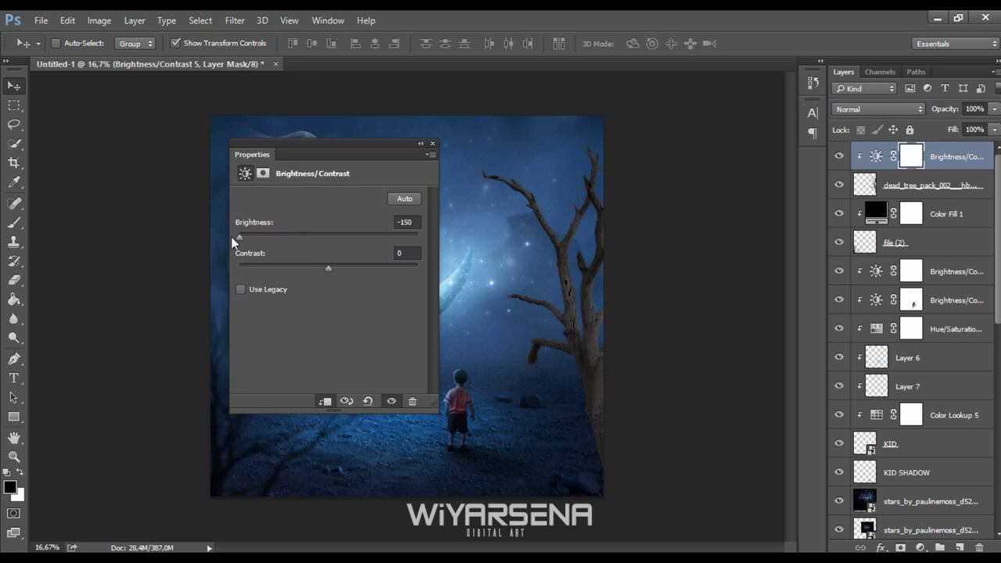
Add a second clipped Brightness/Contrast adjustment raising the tree's contrast to 77
left_click(917, 548)
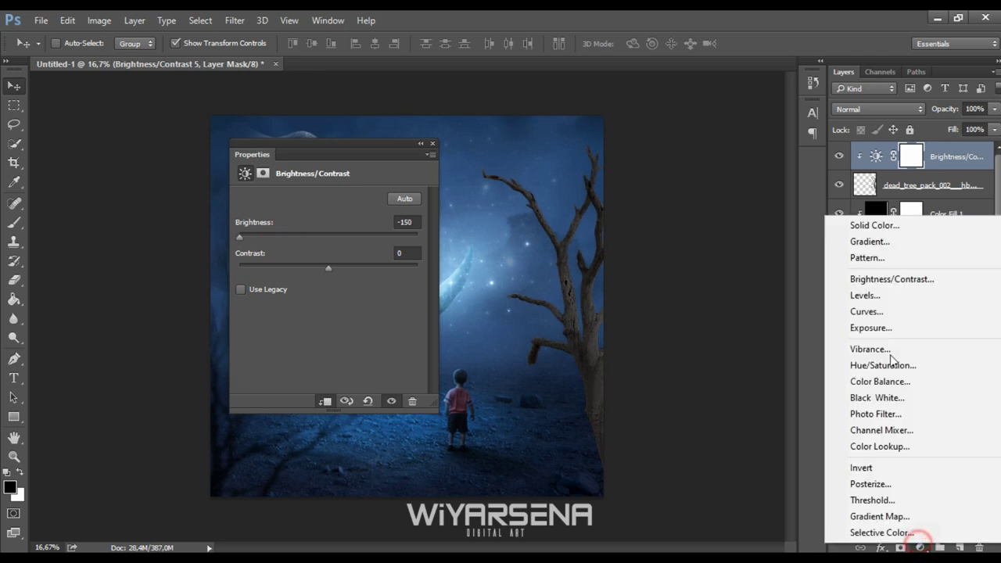
left_click(893, 283)
left_click(329, 401)
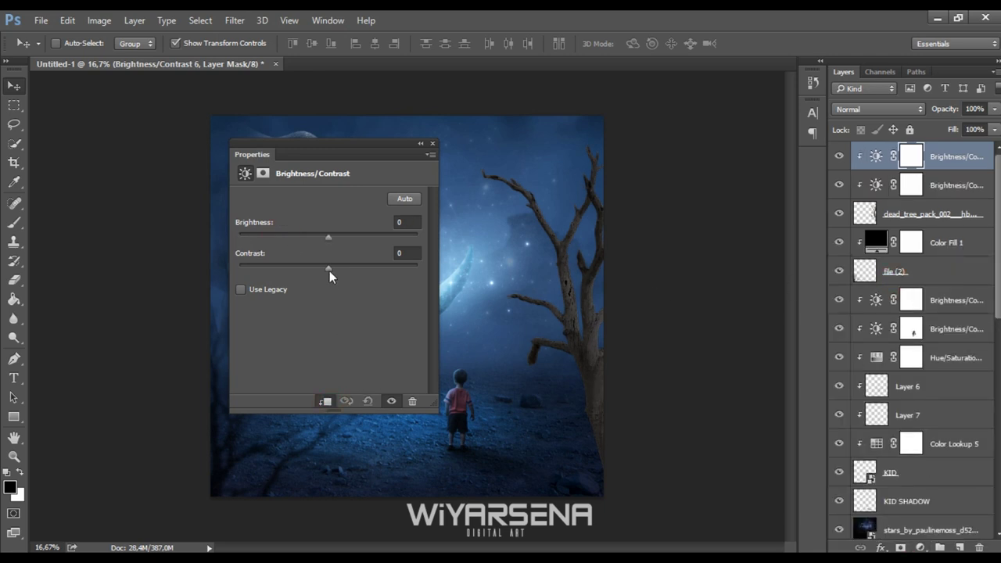
left_click_drag(328, 267, 398, 266)
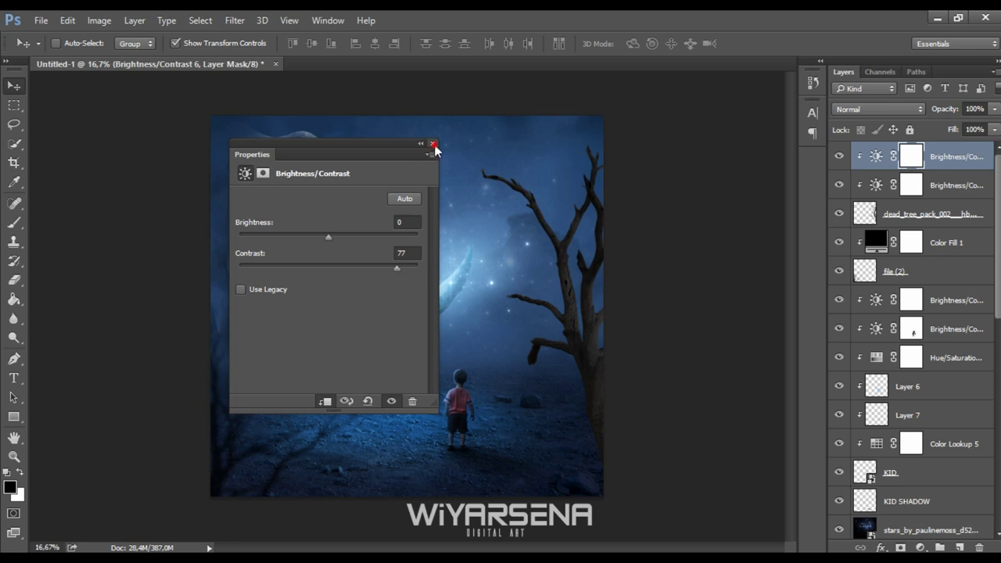
left_click(433, 145)
left_click(912, 184)
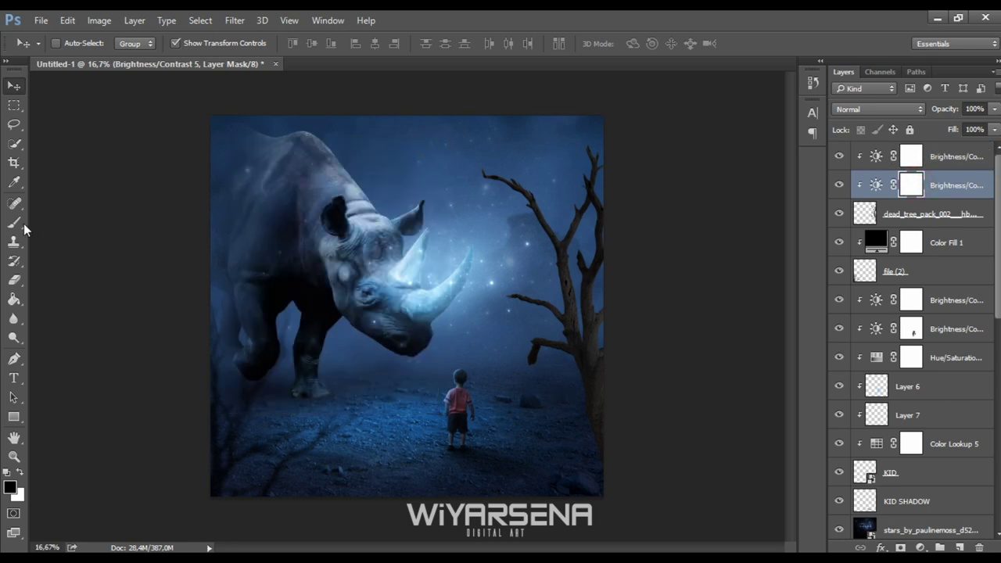
Paint black at 76% opacity on the Brightness/Contrast 5 mask around the tree's lower branches and trunk
left_click(14, 222)
left_click(528, 361)
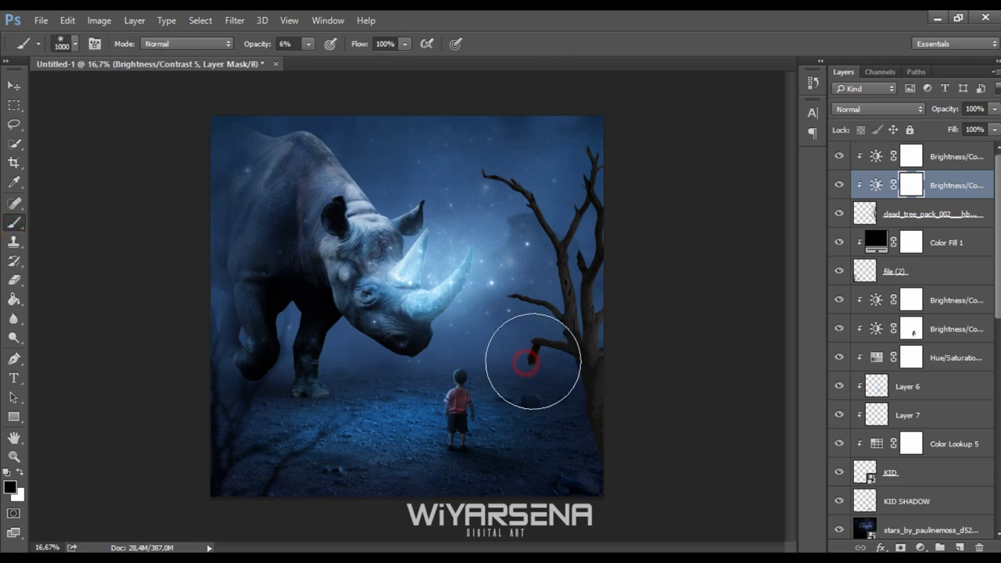
left_click(308, 44)
key("bracketleft")
key("bracketleft")
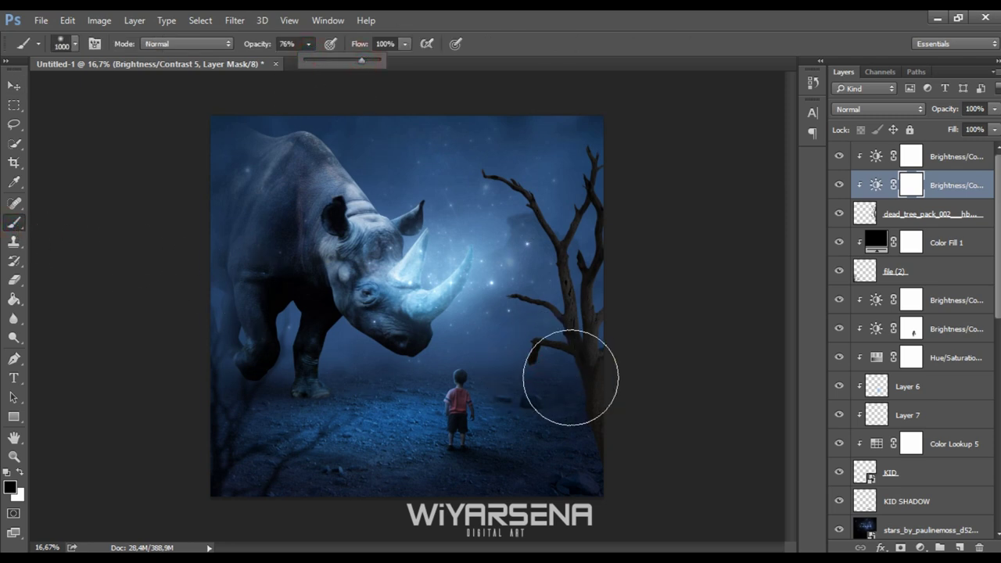
left_click_drag(527, 348, 516, 344)
left_click(510, 291)
mouse_move(509, 291)
left_mouse_down()
mouse_move(516, 258)
mouse_move(552, 426)
left_mouse_up()
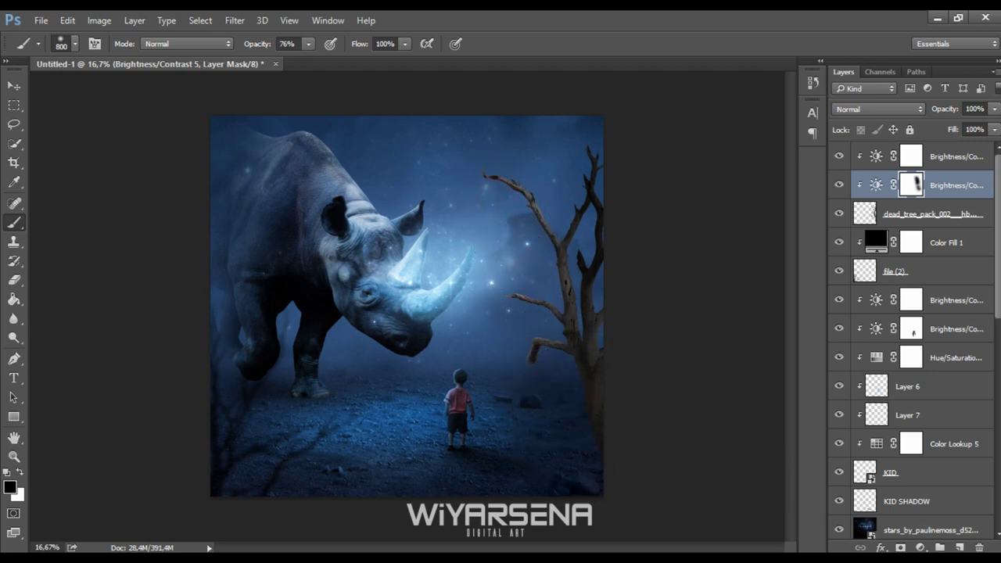
Add a new layer clipped to the dead tree, set to Color blending with 17% brush opacity
left_click(944, 211)
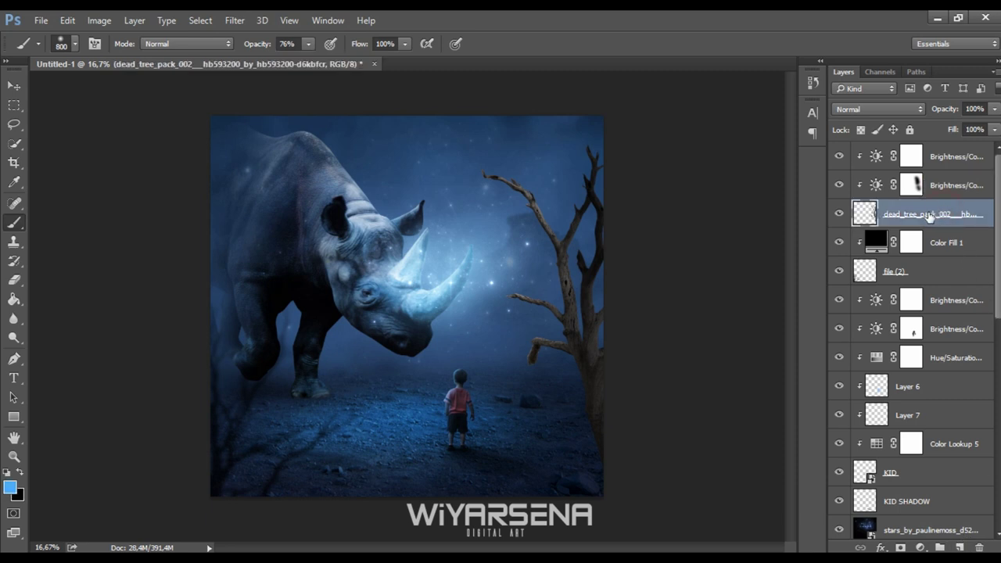
left_click(962, 547)
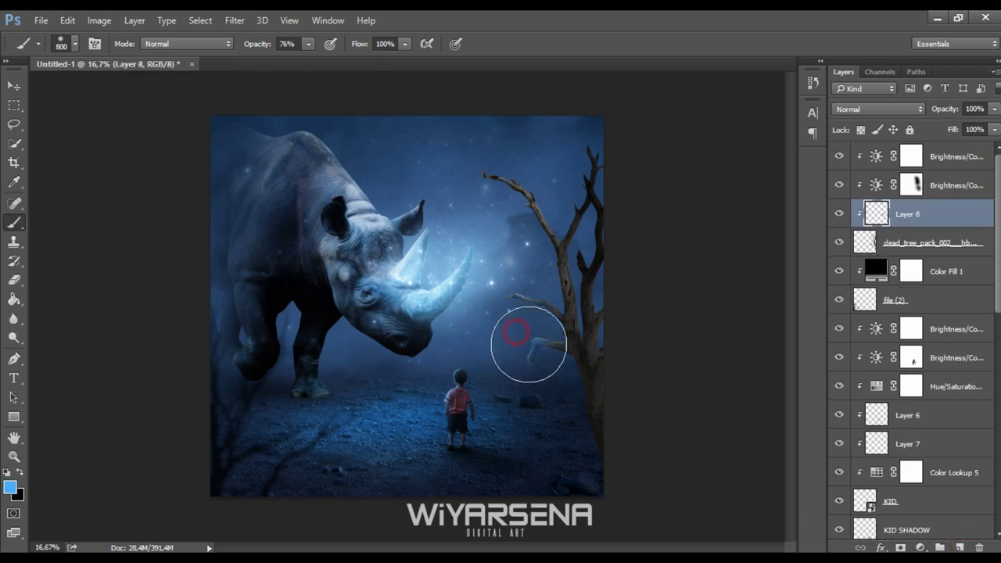
left_click(848, 109)
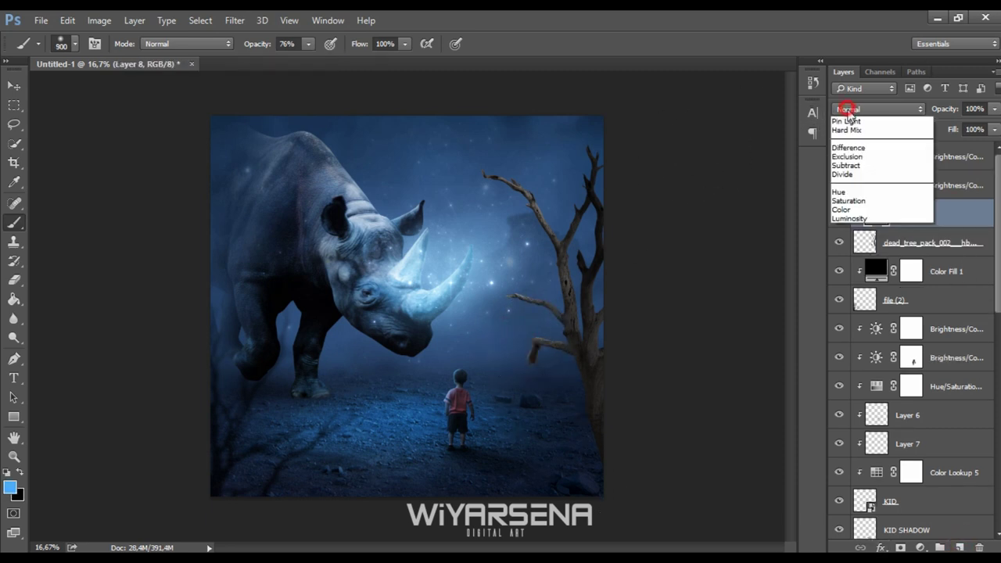
left_click(858, 251)
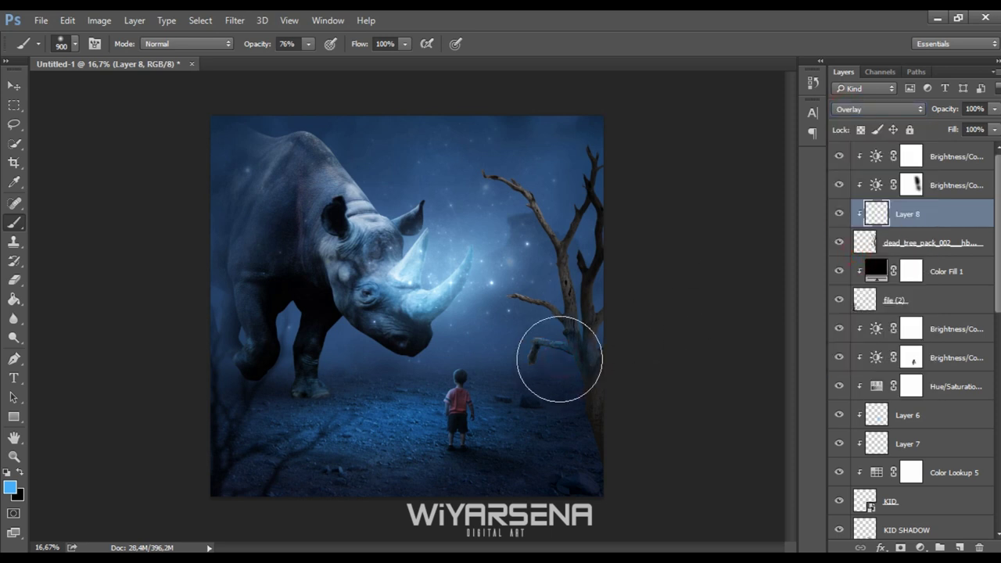
left_click(877, 110)
left_click(844, 121)
key("1")
key("7")
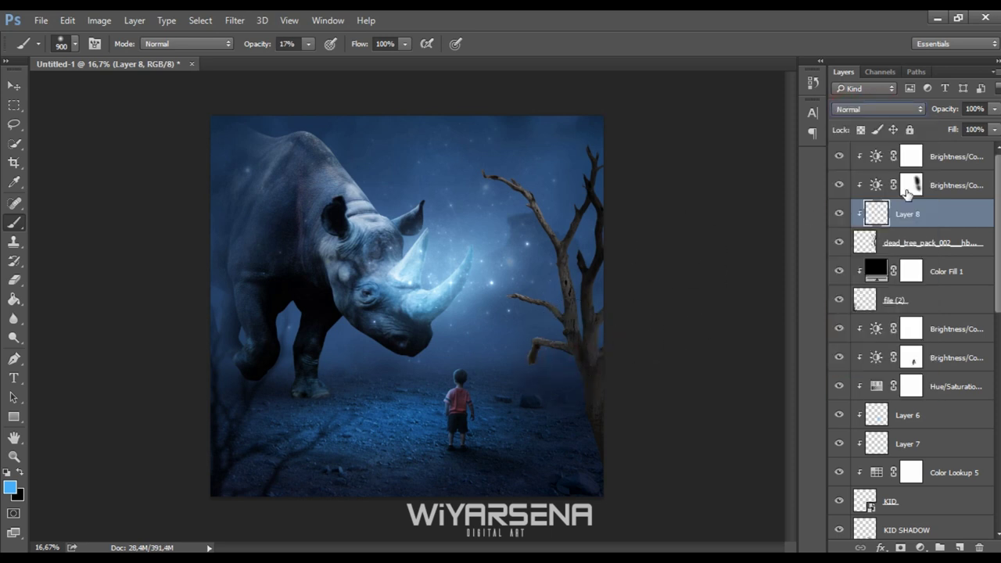
left_click(876, 109)
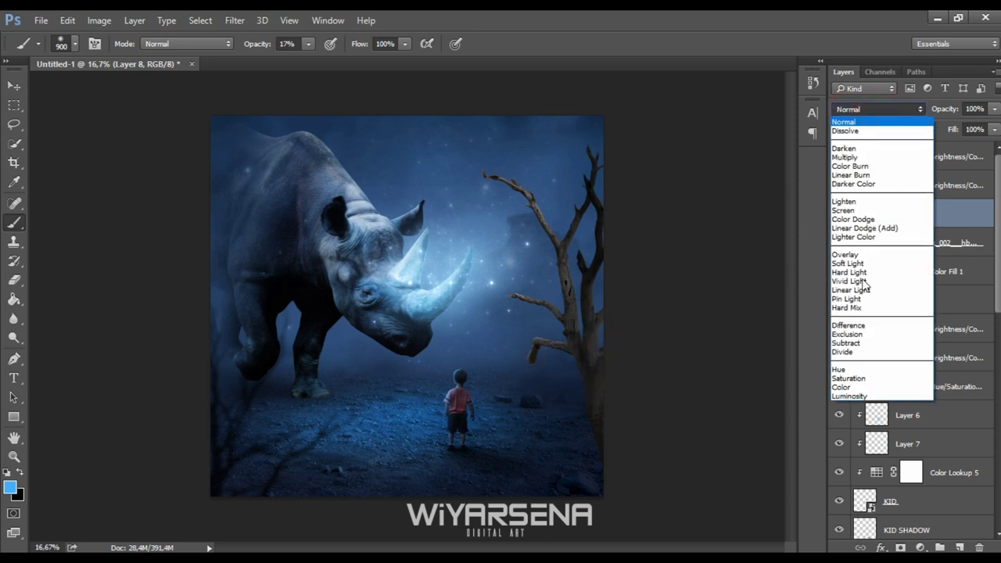
left_click(852, 391)
Paint a soft blue tint along the tree's branches and trunk
key("ctrl+plus")
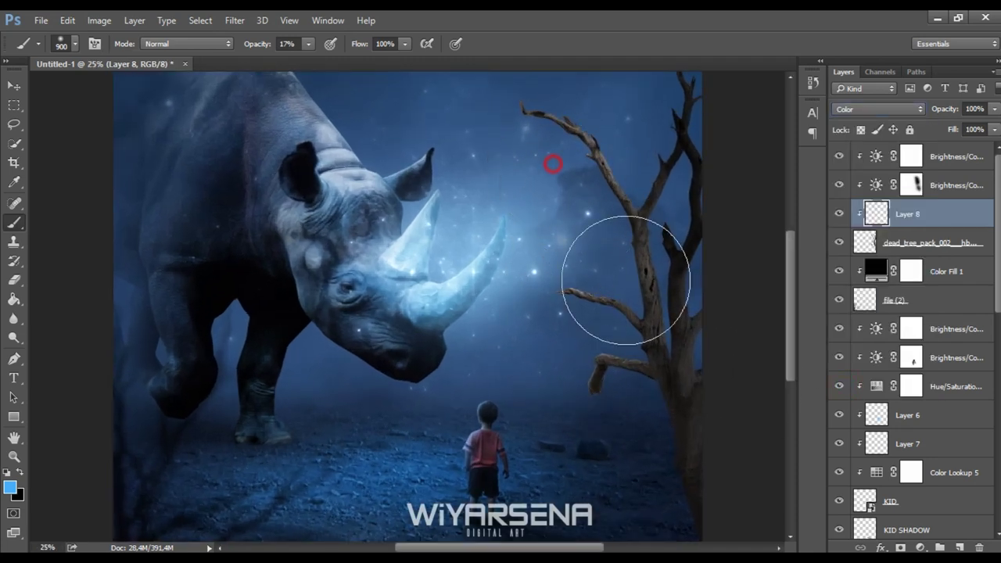
key("bracketright")
left_click_drag(629, 420, 560, 358)
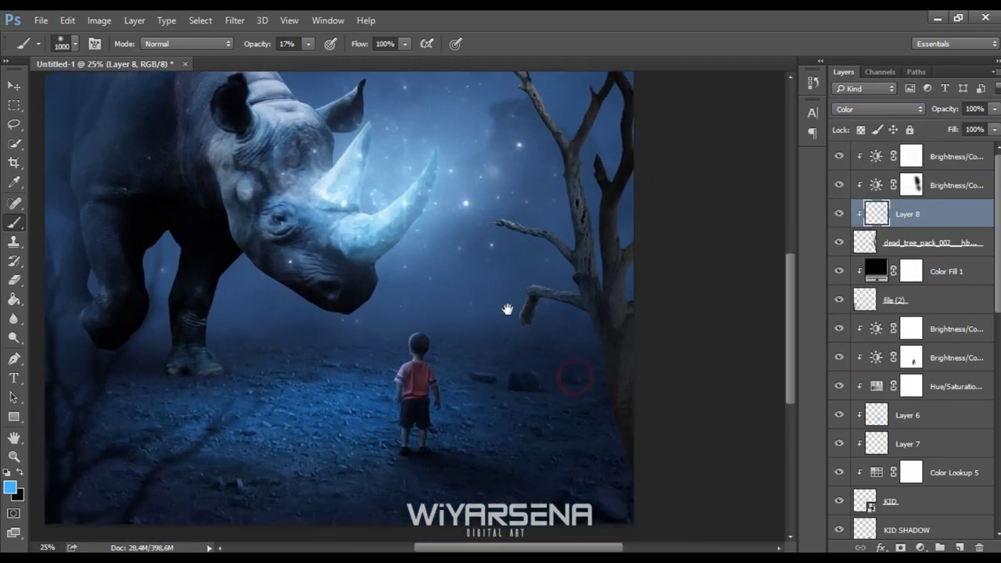
left_click_drag(475, 226, 483, 330)
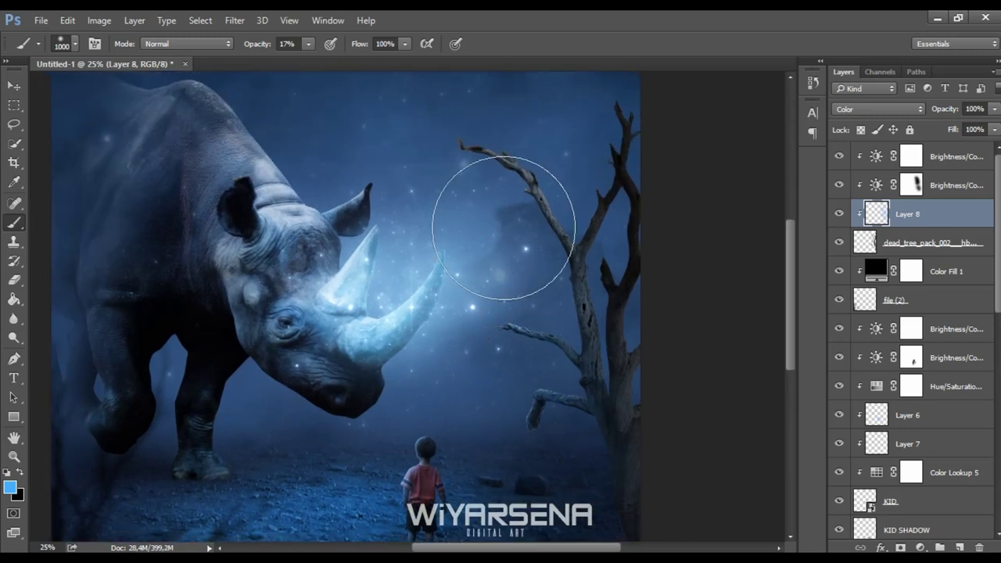
left_click_drag(510, 184, 609, 258)
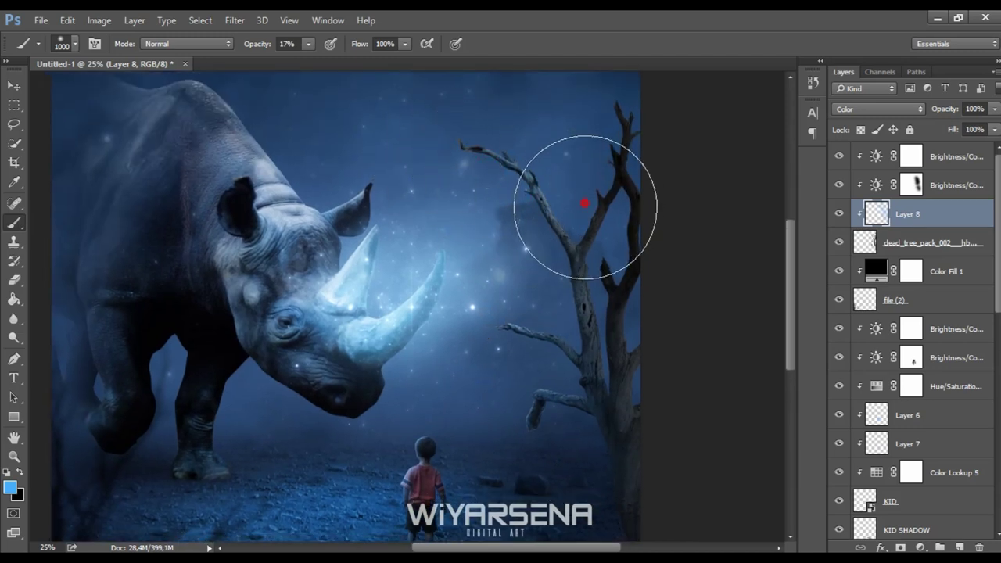
left_click_drag(576, 362, 532, 318)
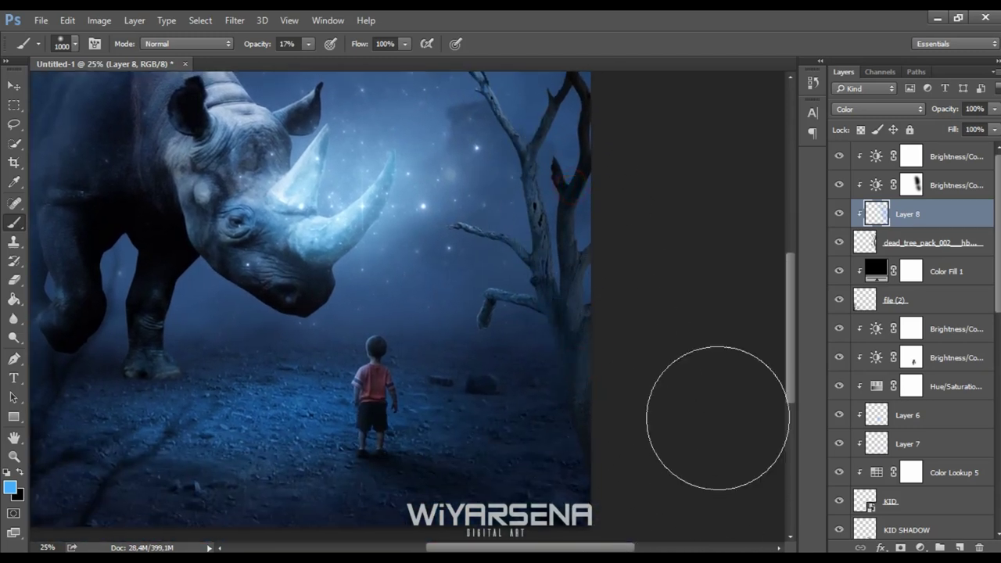
left_click_drag(628, 268, 634, 373)
left_click(615, 246)
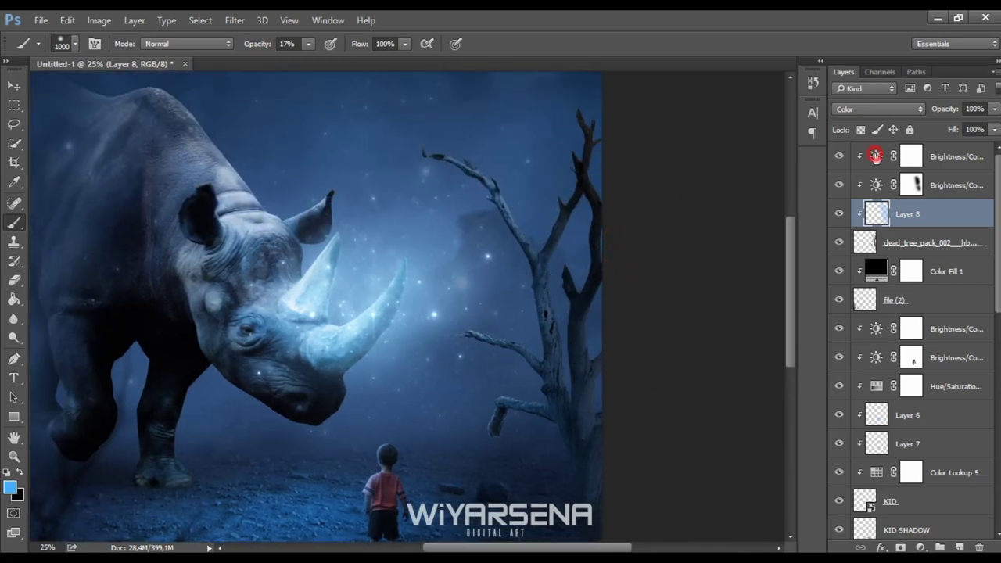
Set the top tree adjustment's contrast to 100 and the -150 brightness adjustment's contrast to 21
double_click(875, 156)
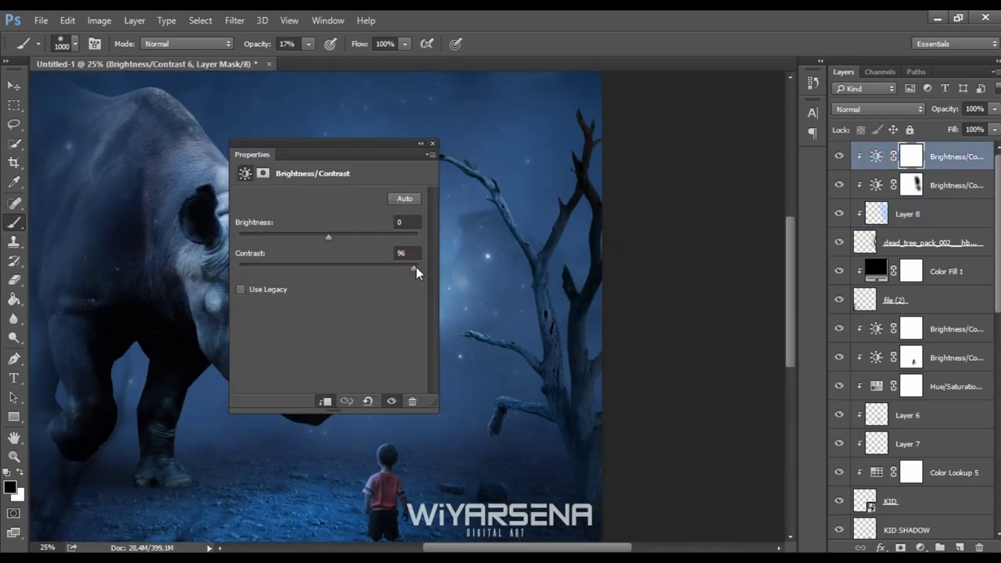
left_click_drag(416, 267, 420, 268)
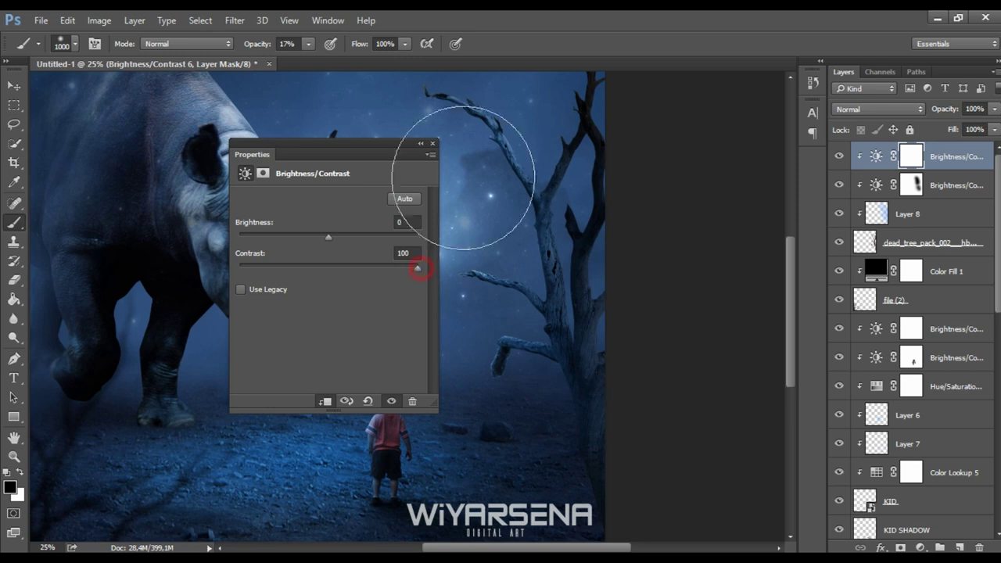
left_click(867, 186)
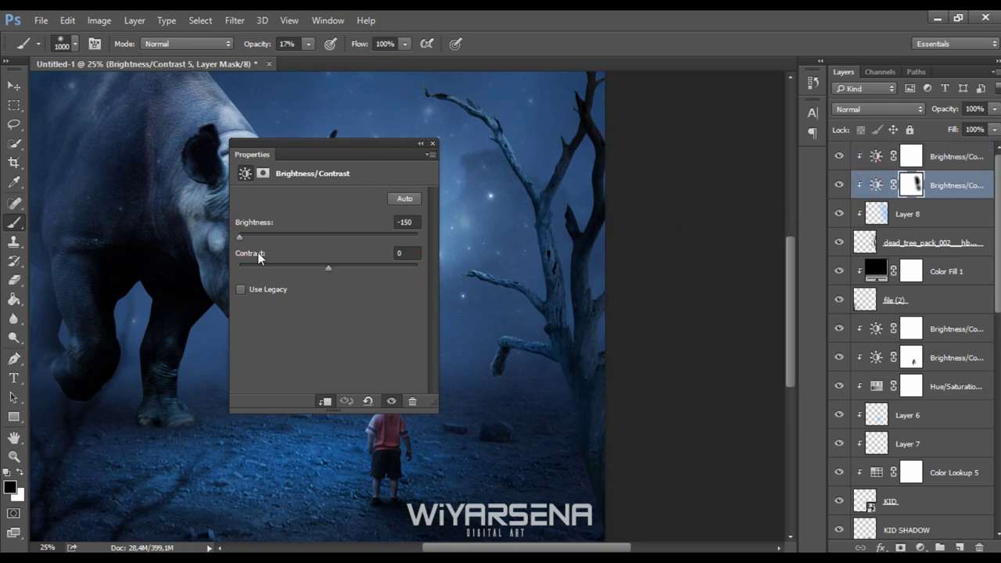
left_click_drag(332, 270, 347, 268)
left_click(432, 145)
left_click(907, 214)
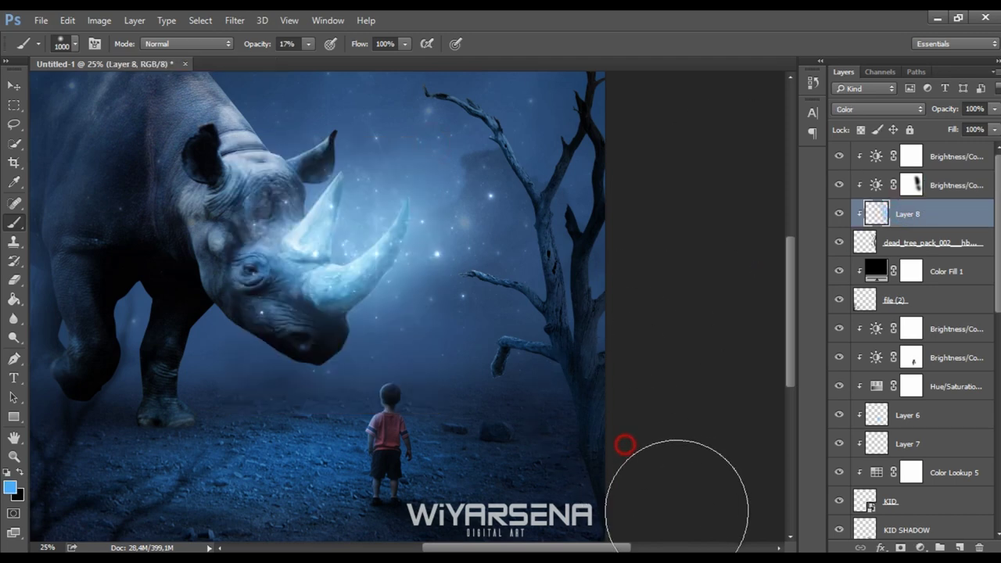
left_click_drag(620, 466, 590, 399)
left_click_drag(599, 262, 607, 364)
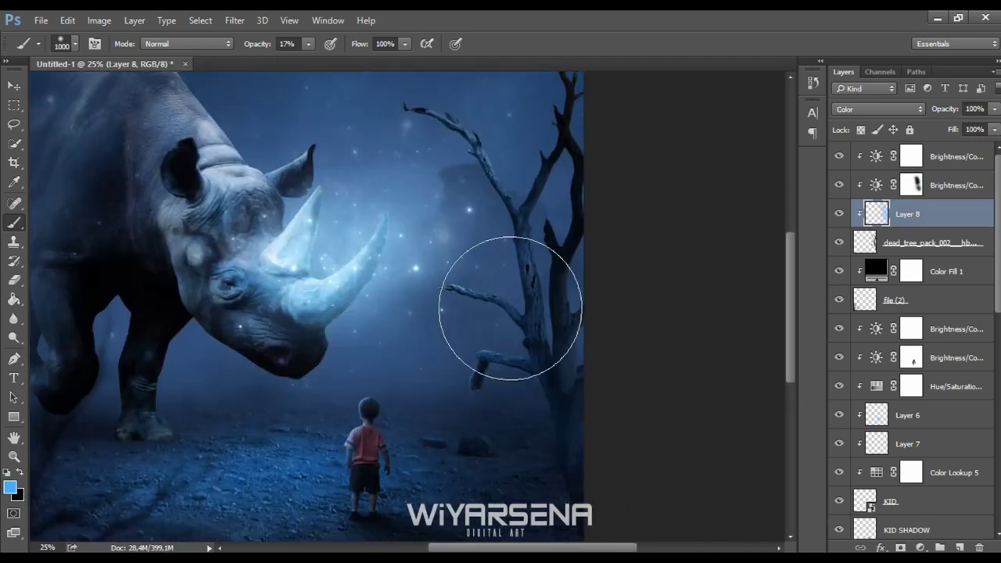
key("ctrl+minus")
Apply a Gaussian Blur with a 5.7-pixel radius to the dead_tree layer
left_click(910, 242)
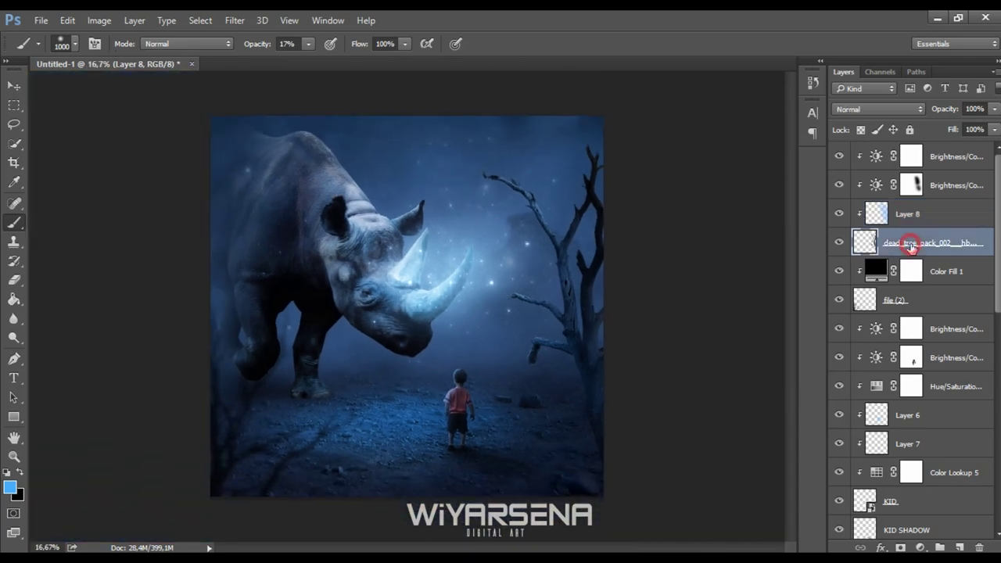
left_click(234, 20)
mouse_move(242, 183)
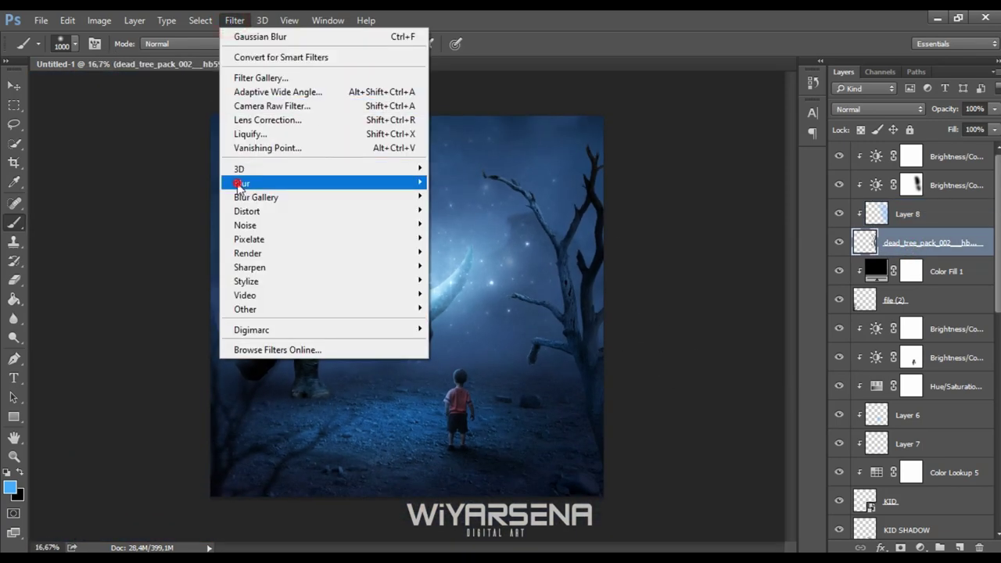
left_click(469, 239)
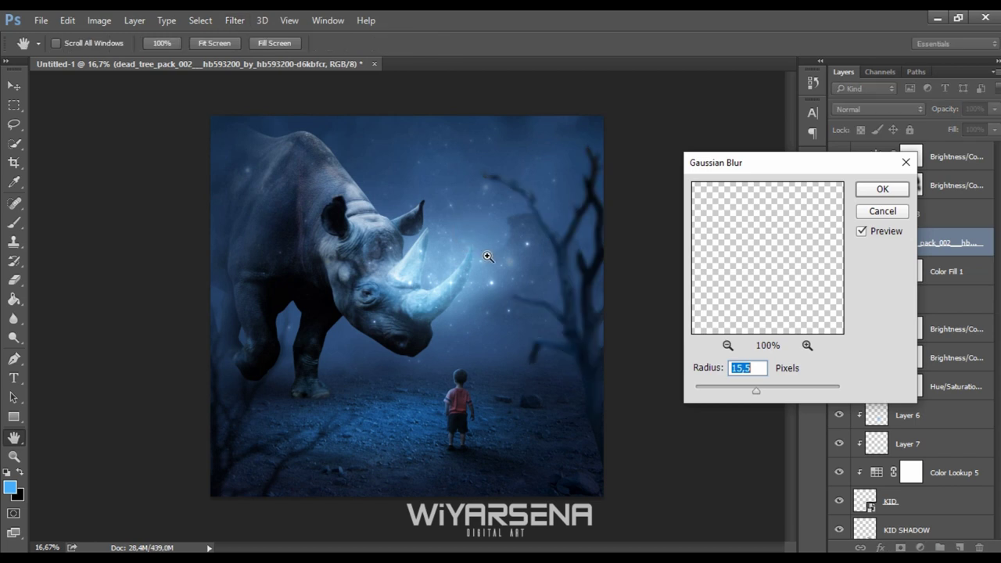
key("ctrl+plus")
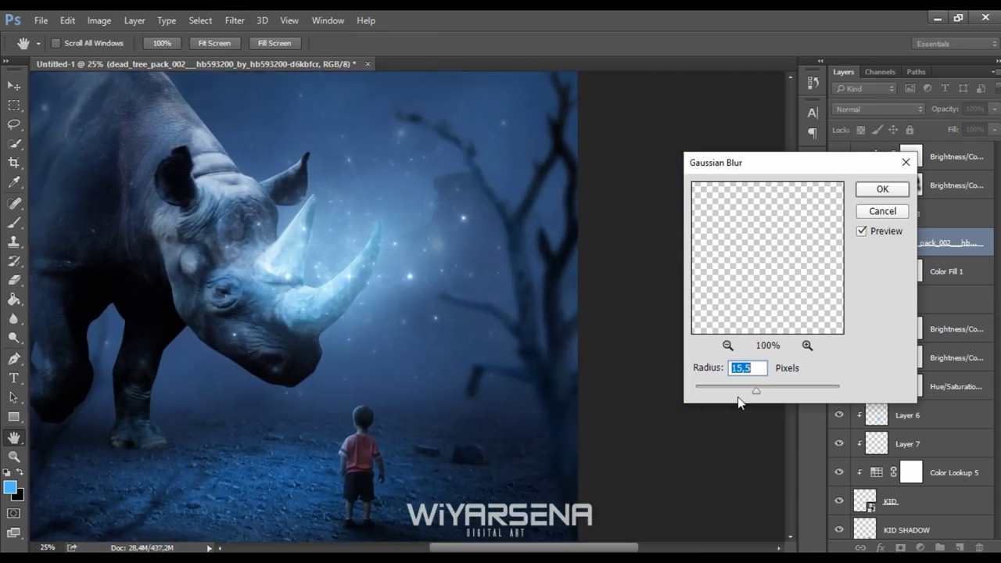
left_click_drag(737, 391, 738, 393)
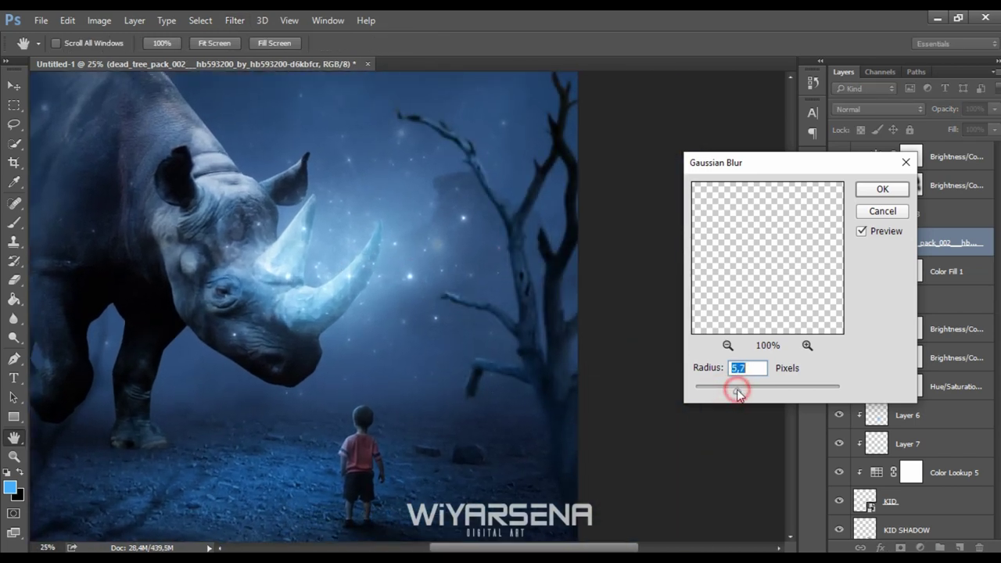
left_click(878, 193)
key("b")
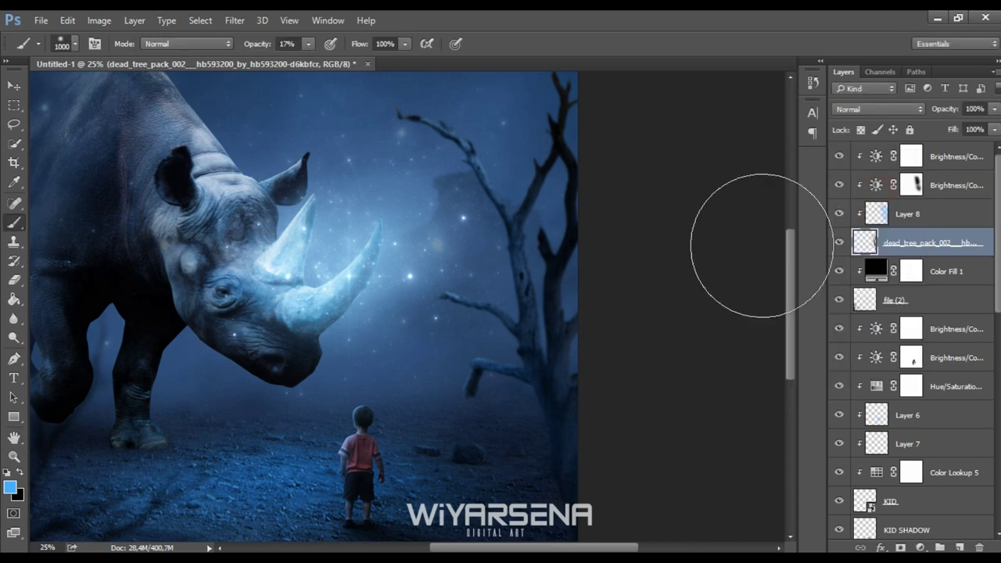
key("ctrl+minus")
In the Camera Raw Filter, set Contrast +18, Highlights +9, Shadows +10 and Clarity +23
key("ctrl+shift+a")
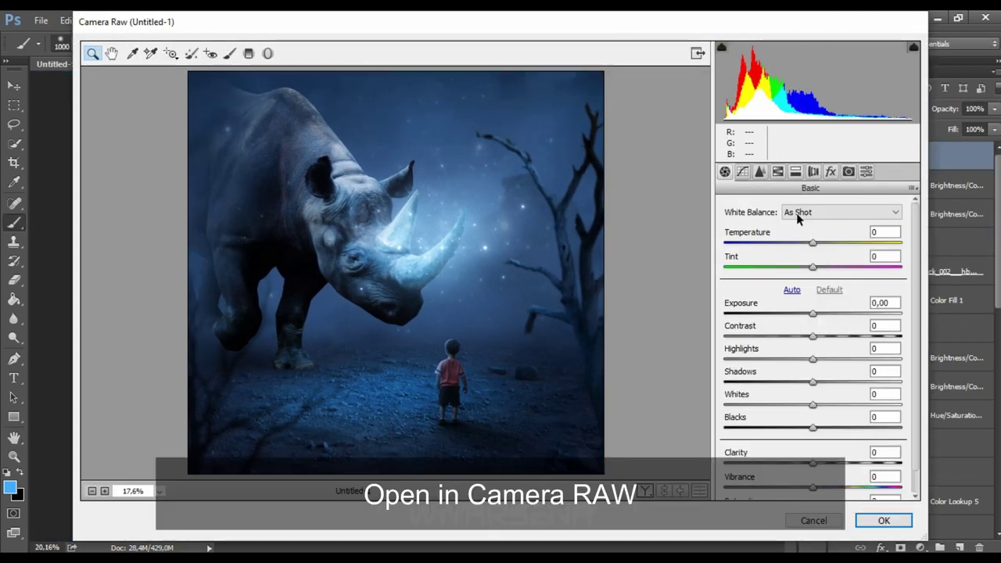
left_click_drag(814, 337, 844, 340)
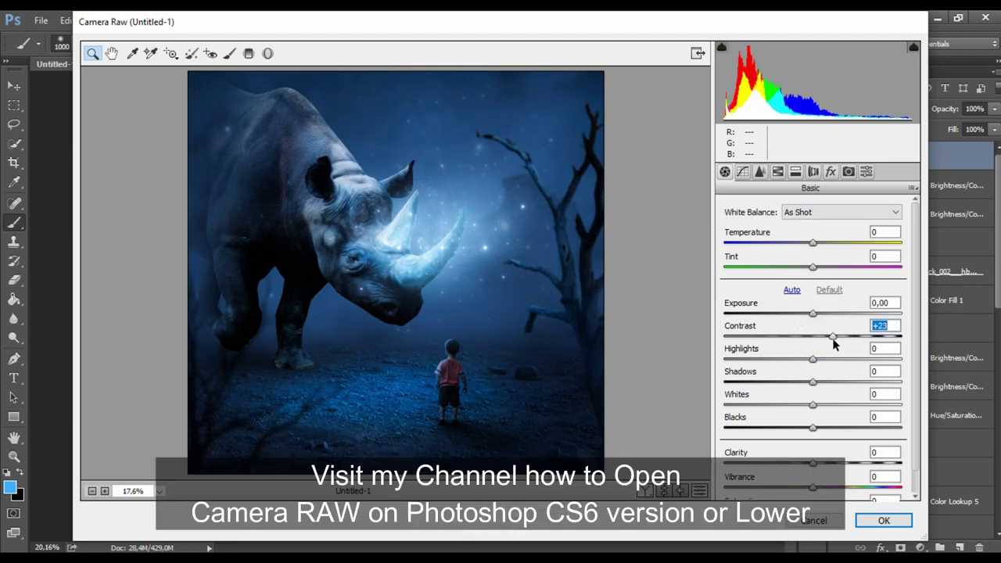
left_click_drag(844, 340, 822, 359)
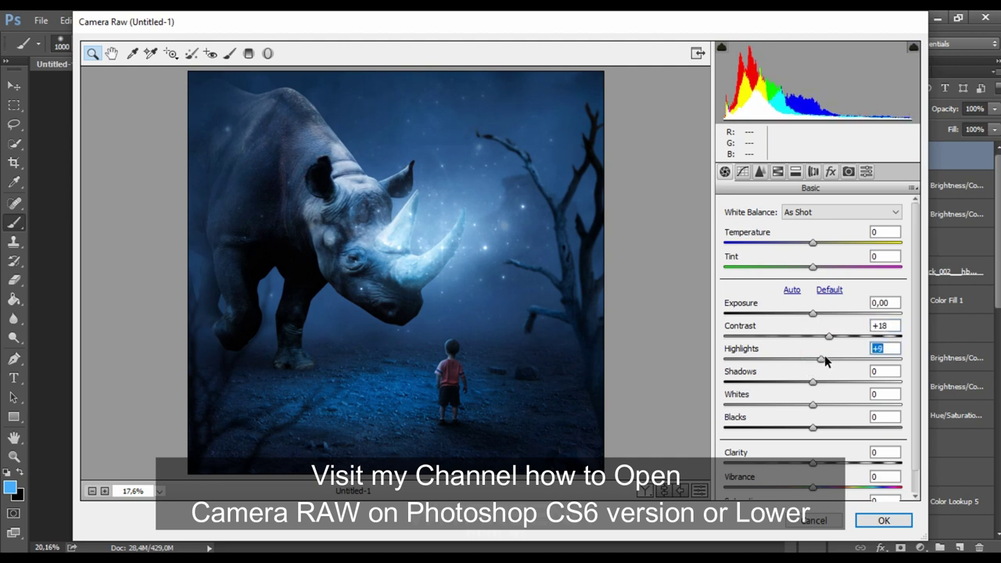
scroll(802, 430, "down", 1)
left_click_drag(812, 443, 833, 442)
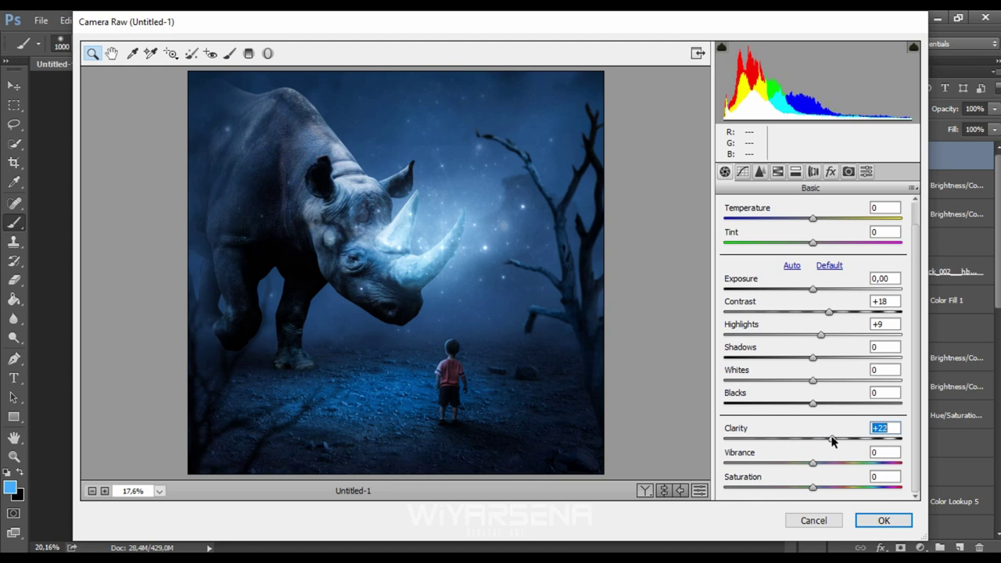
mouse_move(814, 358)
left_mouse_down()
mouse_move(845, 358)
mouse_move(830, 361)
left_mouse_up()
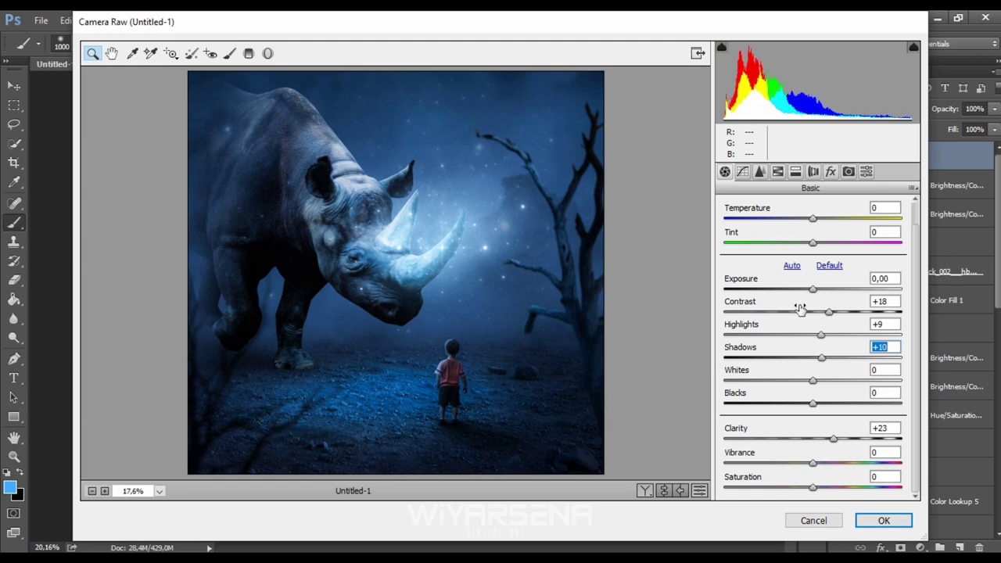
left_click(777, 171)
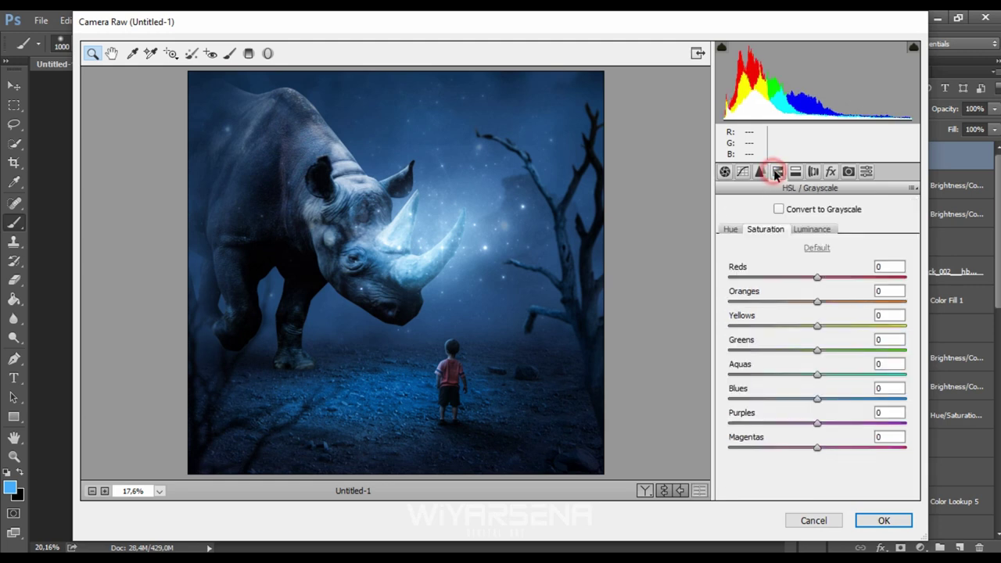
Push the Aquas saturation to +100 in Camera Raw HSL
left_click(729, 228)
left_click(762, 228)
left_click_drag(816, 375, 807, 374)
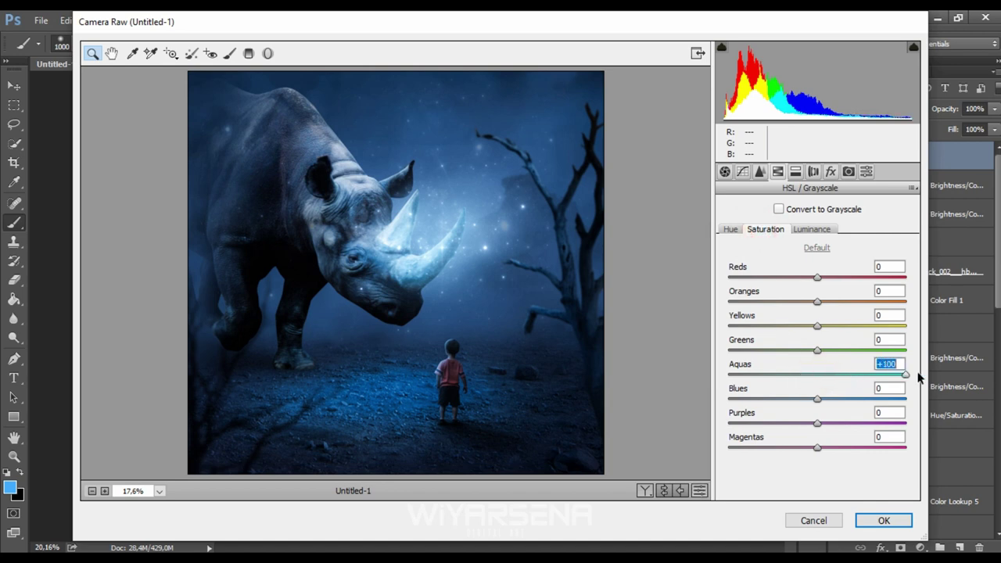
left_click_drag(694, 380, 928, 383)
In Basic, set Highlights +10, ease Contrast to +12 and add a touch of Vibrance
left_click(725, 172)
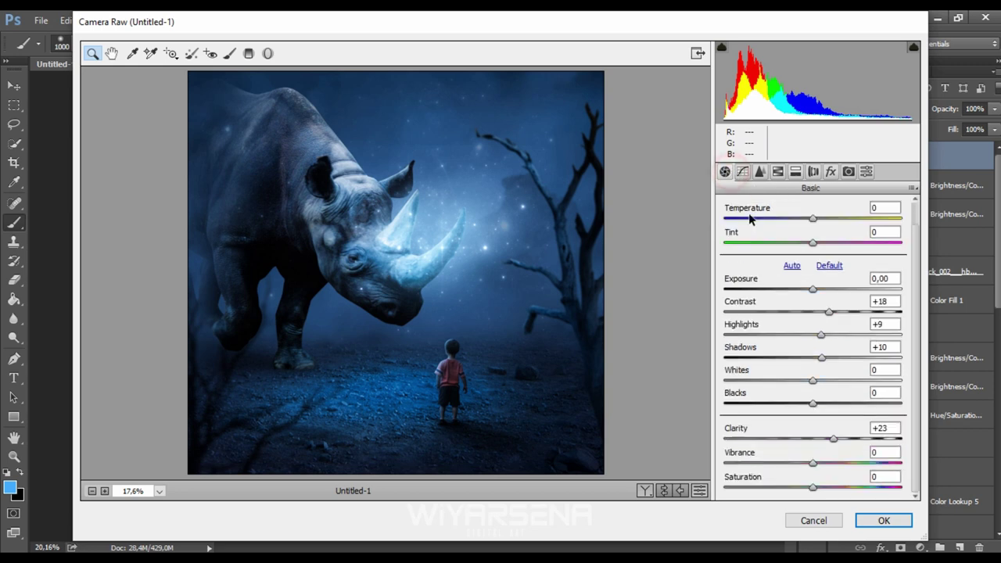
left_click_drag(821, 336, 821, 342)
left_click_drag(829, 313, 823, 313)
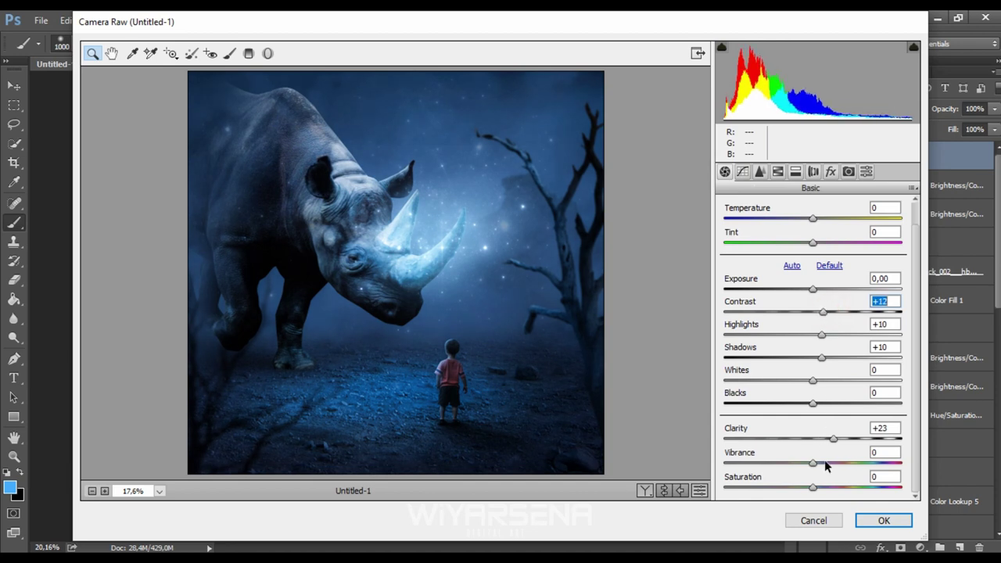
left_click_drag(811, 465, 813, 465)
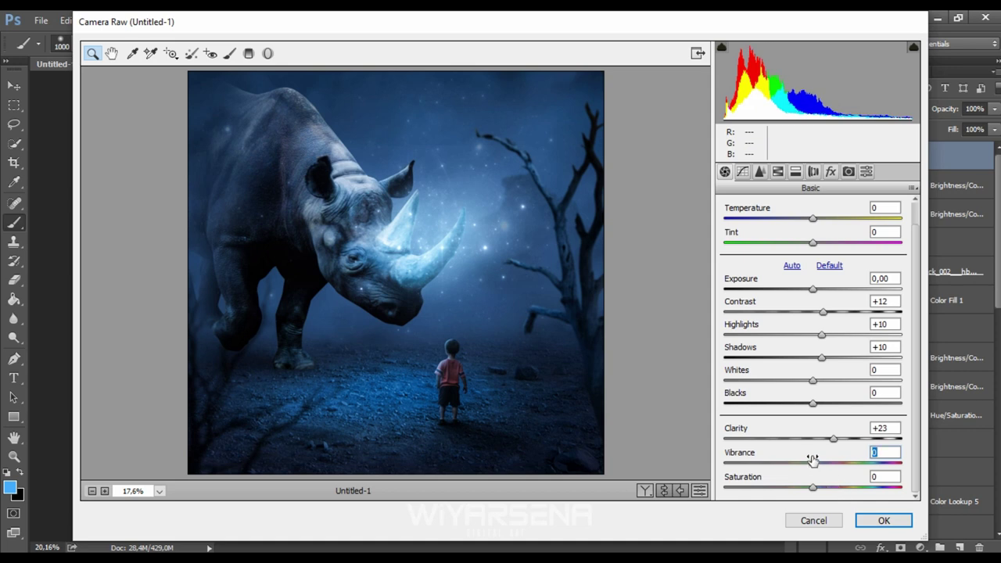
Lower the Blues saturation to -2
left_click(782, 173)
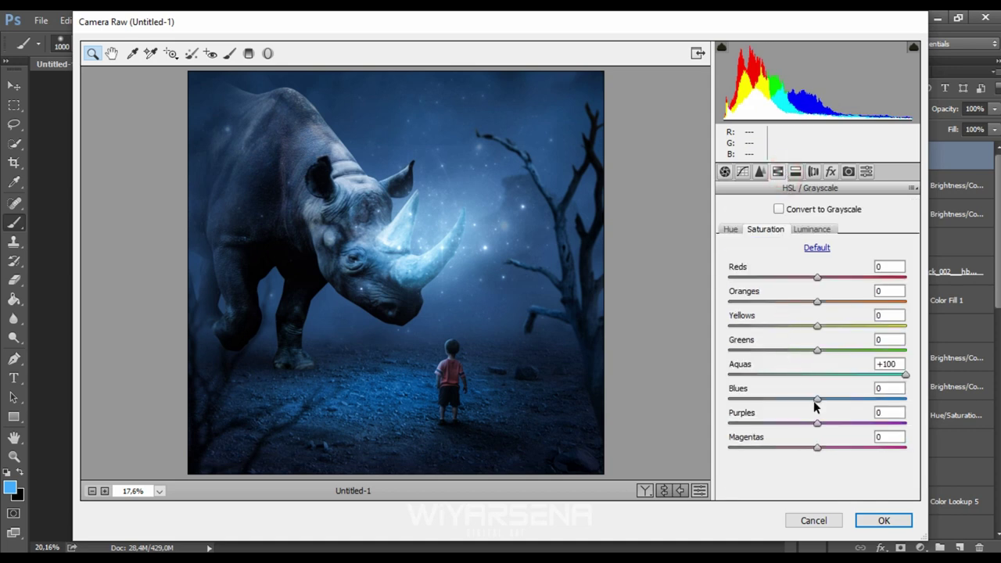
mouse_move(817, 403)
left_mouse_down()
mouse_move(786, 402)
mouse_move(815, 402)
left_mouse_up()
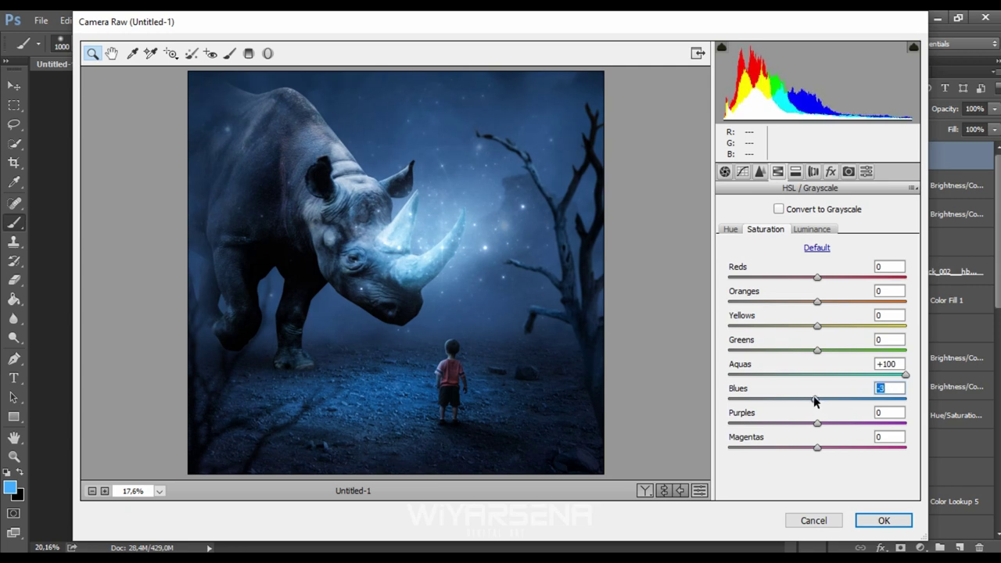
left_click(907, 376)
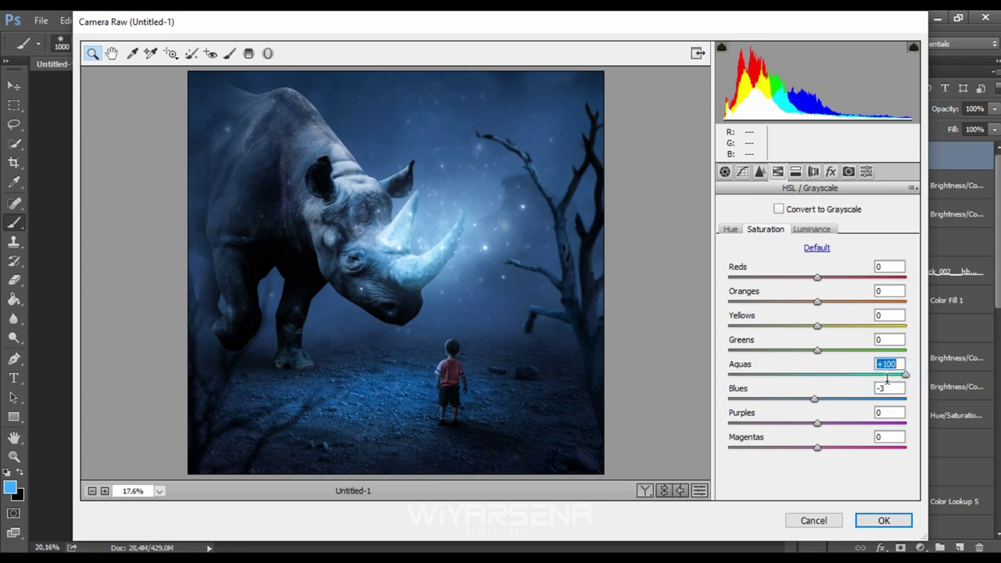
left_click_drag(811, 402, 816, 402)
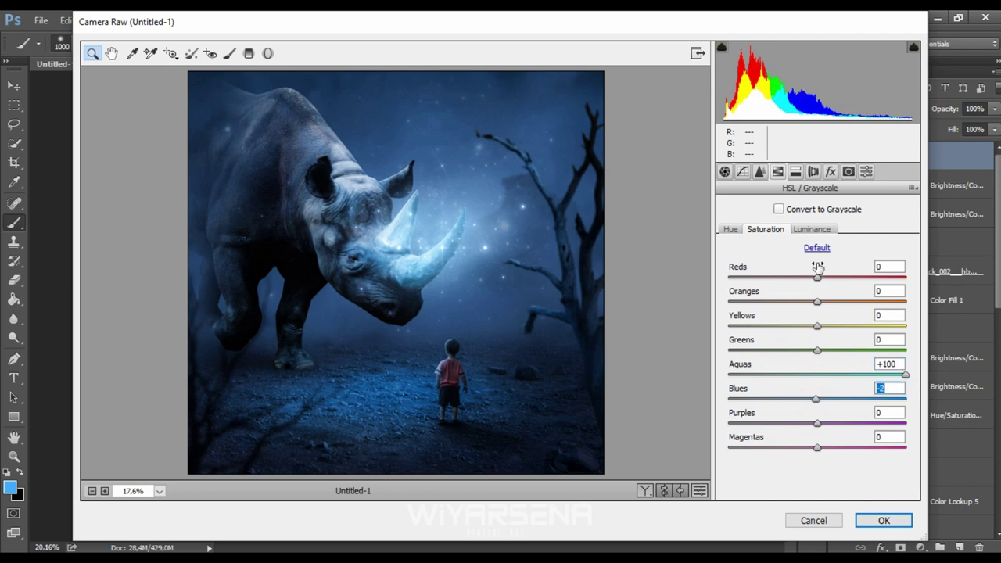
Darken Aquas luminance to -29 and trim Reds saturation to -11
left_click(812, 230)
left_click_drag(815, 376, 790, 378)
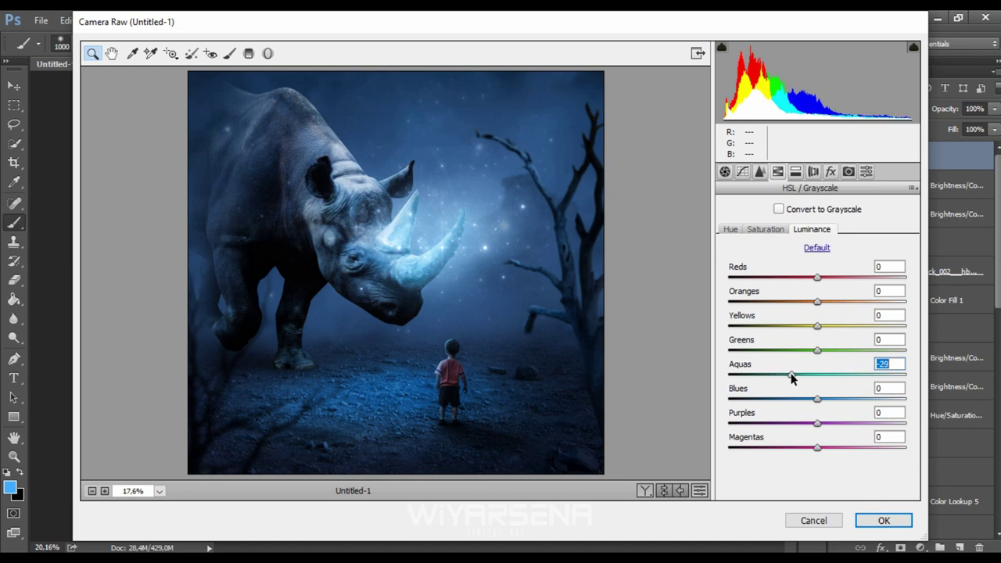
left_click(772, 237)
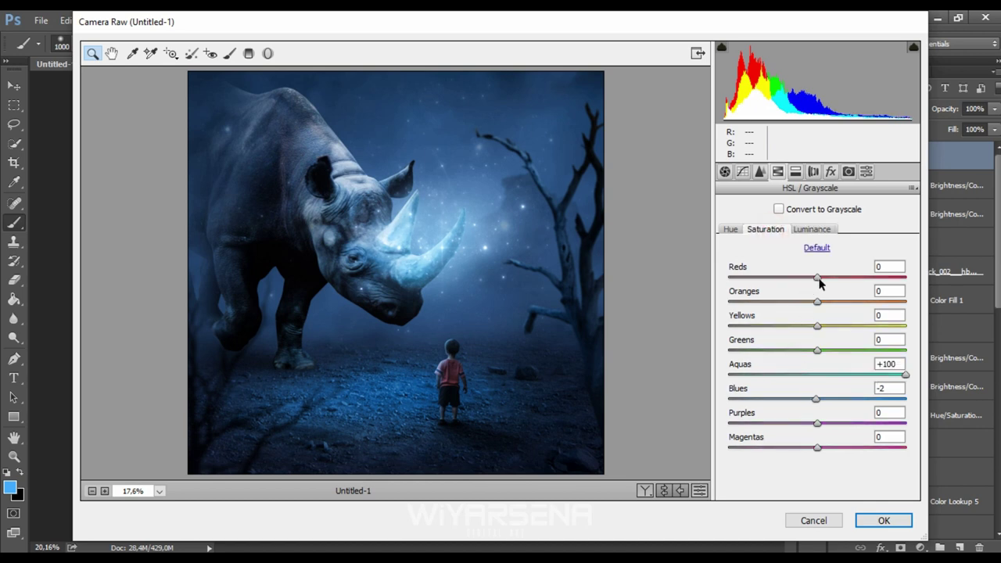
left_click_drag(818, 278, 827, 278)
left_click(810, 232)
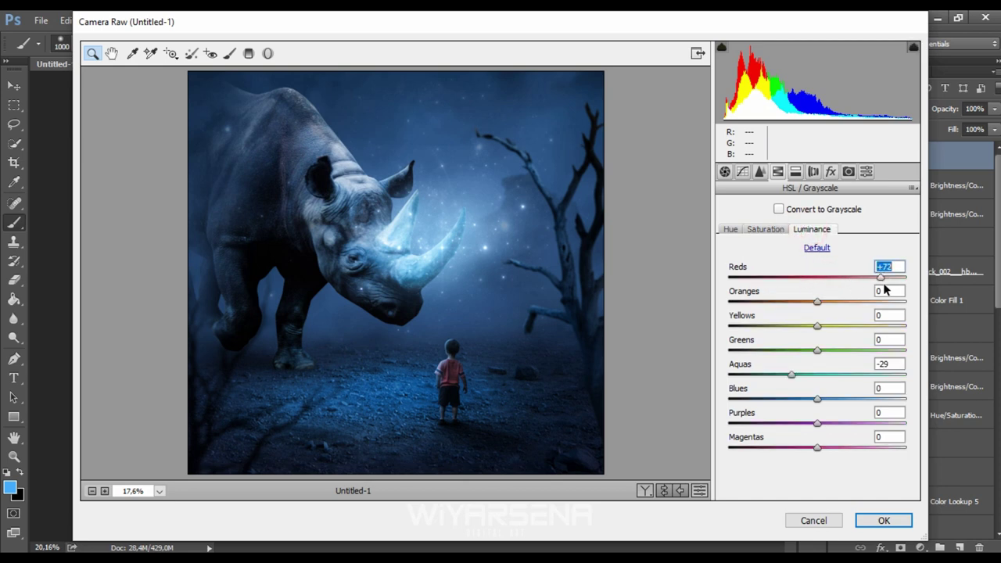